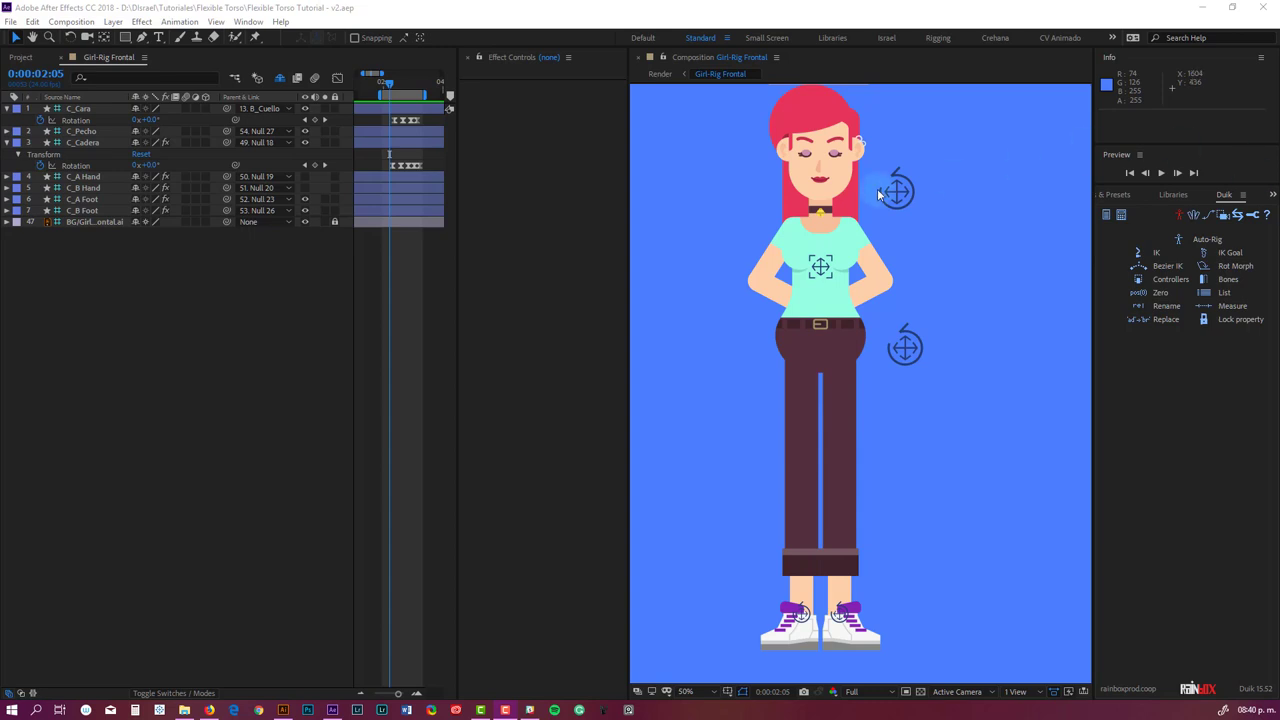
Step: Preview the finished flexible-torso animation in the Girl-Rig Frontal composition
left_click(380, 85)
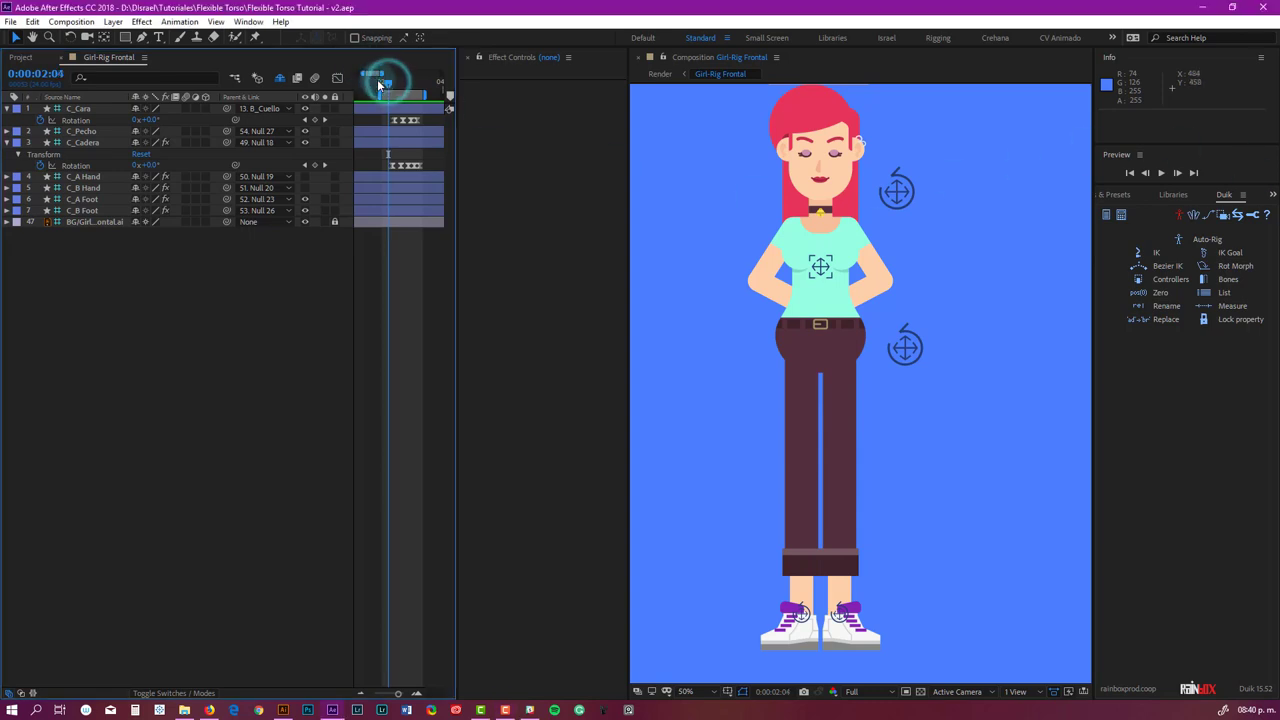
key("space")
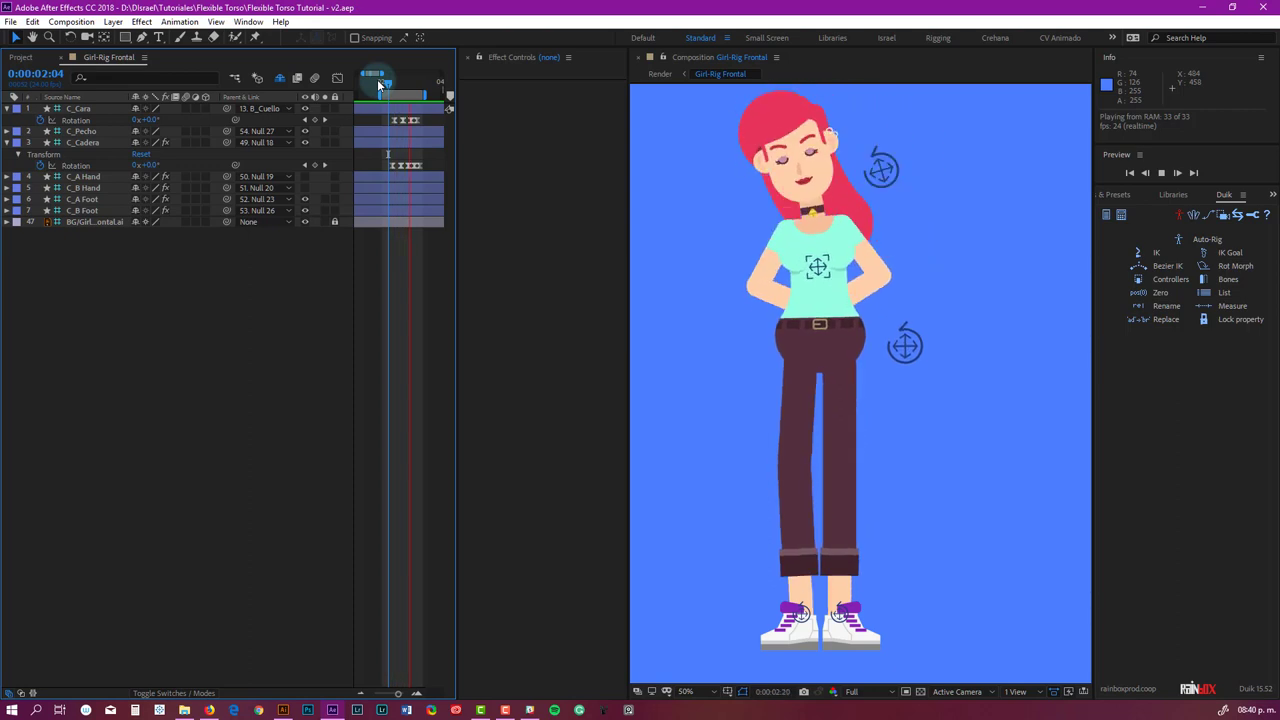
left_click_drag(395, 80, 402, 86)
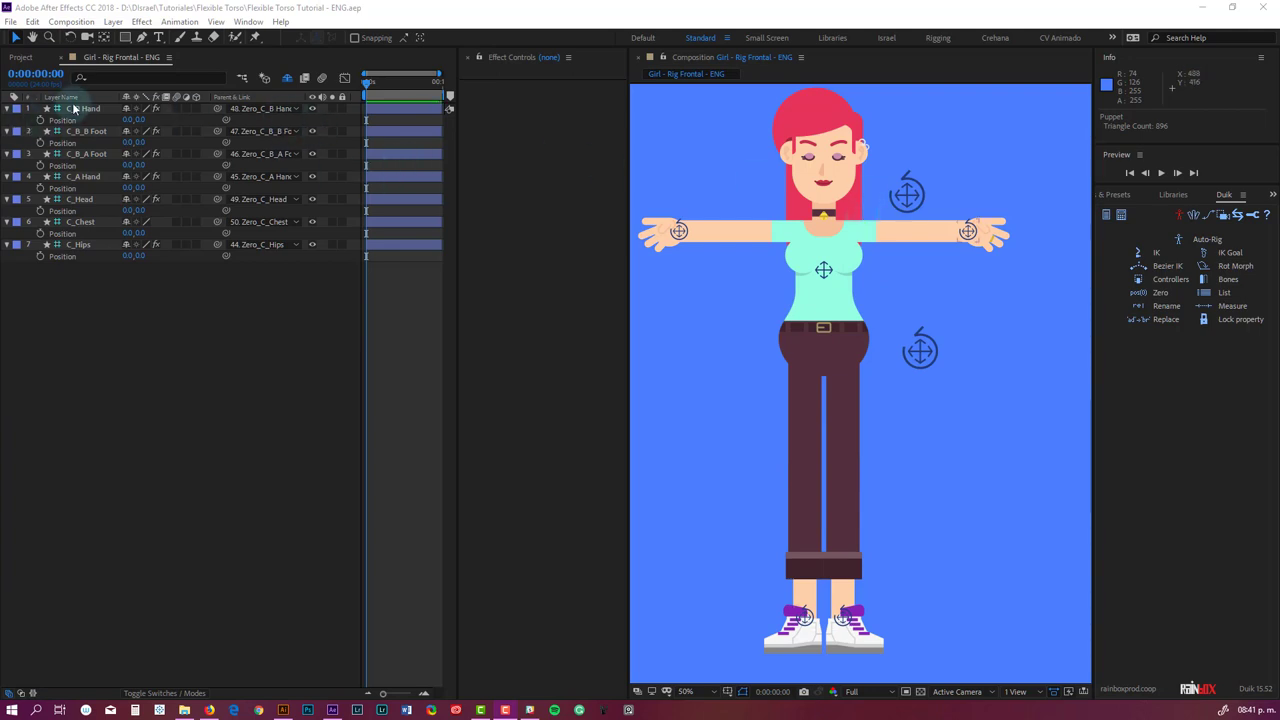
Step: Collapse the Position properties of all the controller layers in the Girl - Rig Frontal - ENG composition
left_click(8, 108)
left_click(8, 119)
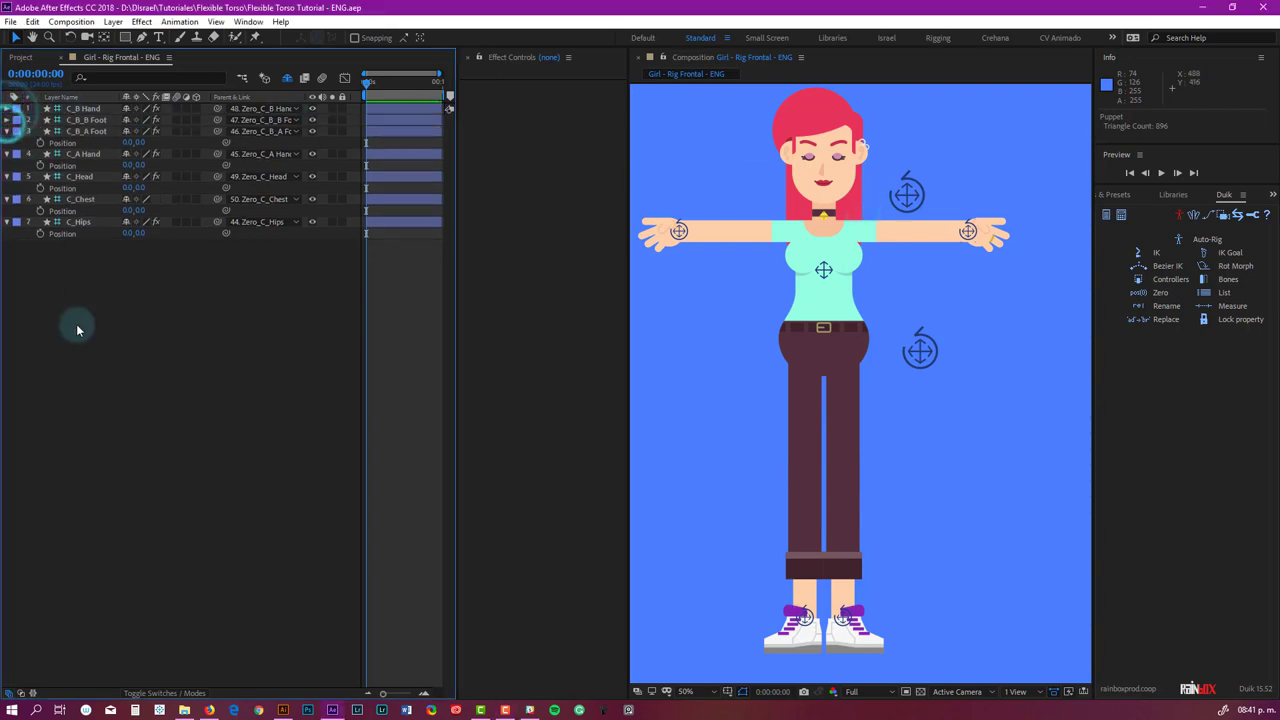
left_click(75, 350)
key("u")
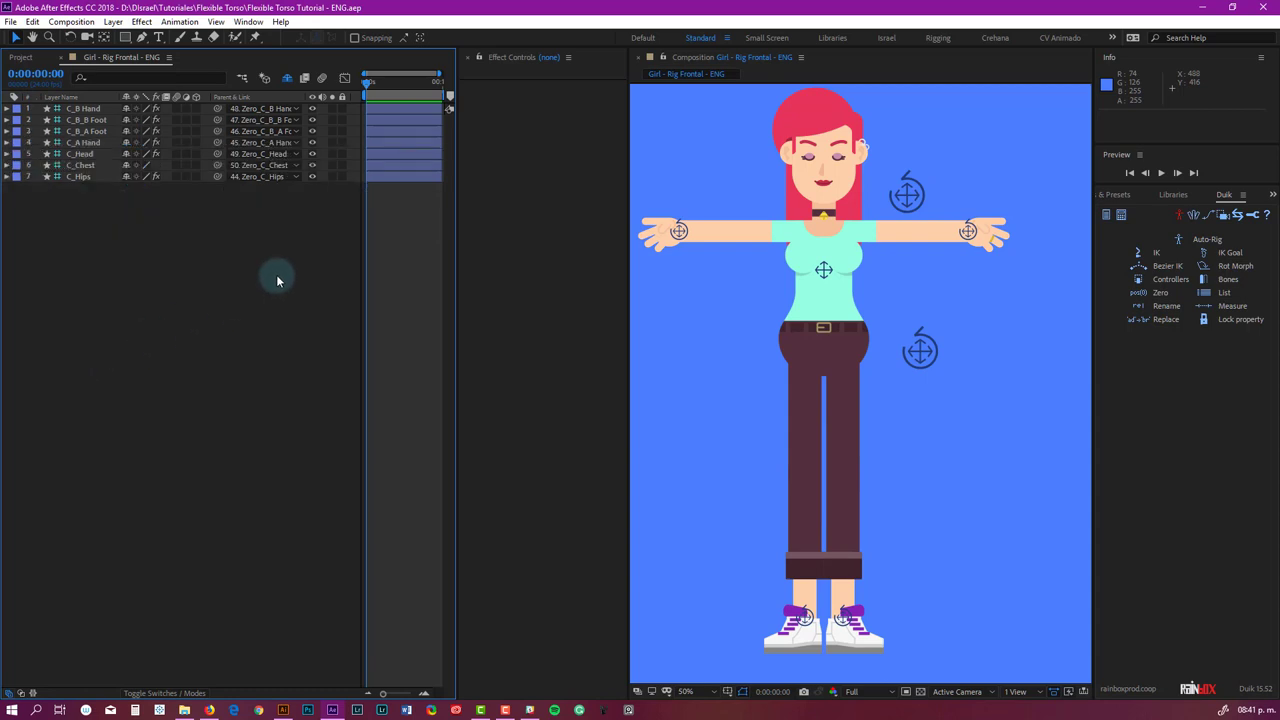
Step: Reveal the hidden shy layers and collapse the expanded puppet properties of the Torso, A Foot and B Foot layers
left_click(287, 78)
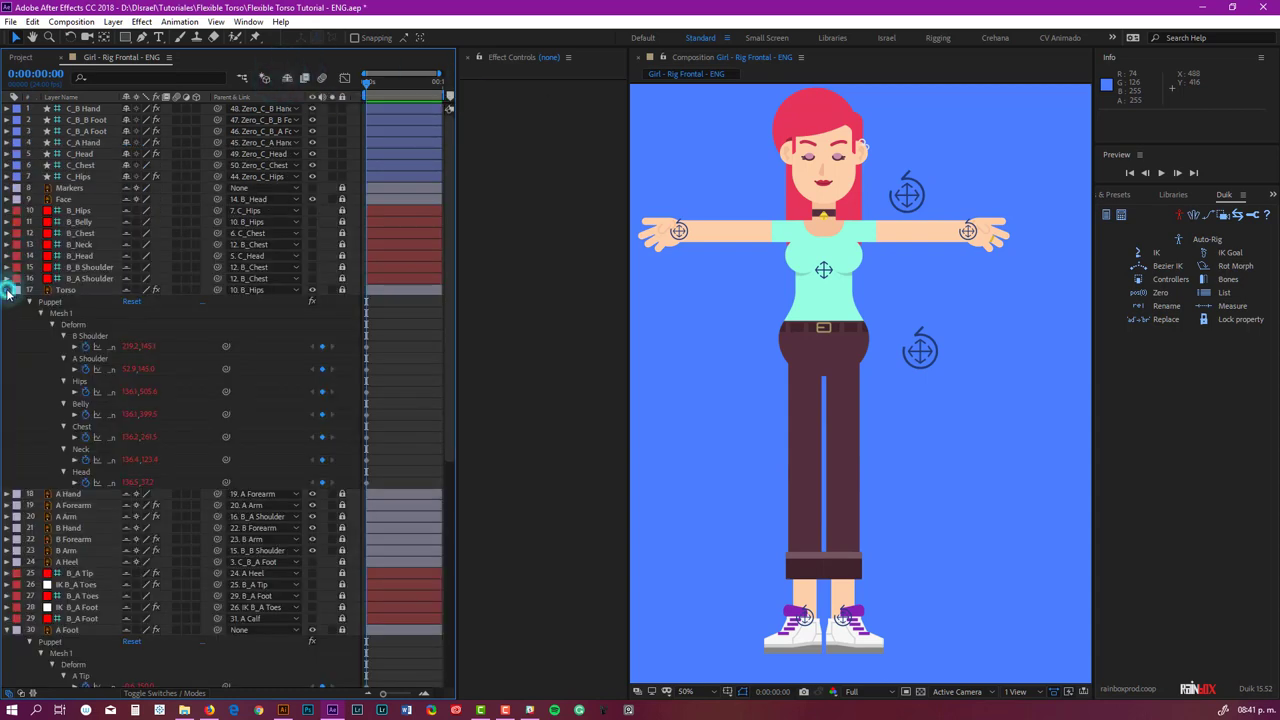
left_click(7, 291)
left_click(7, 437)
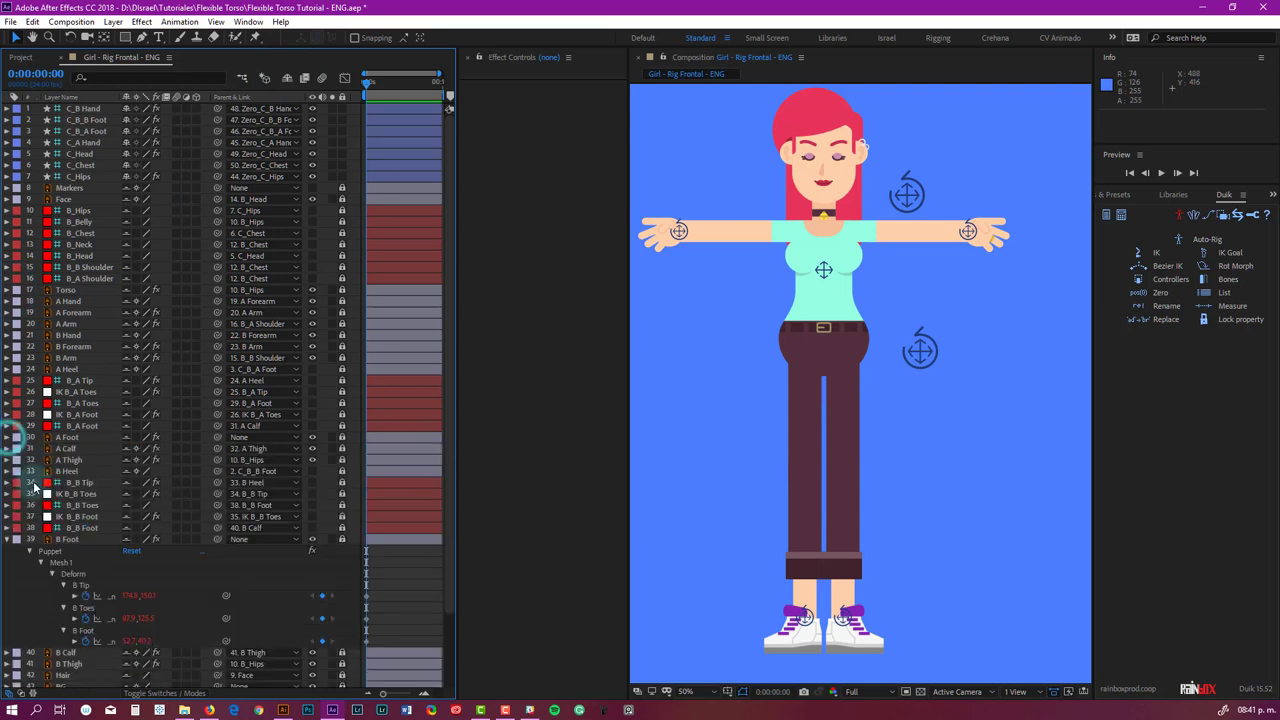
left_click(7, 540)
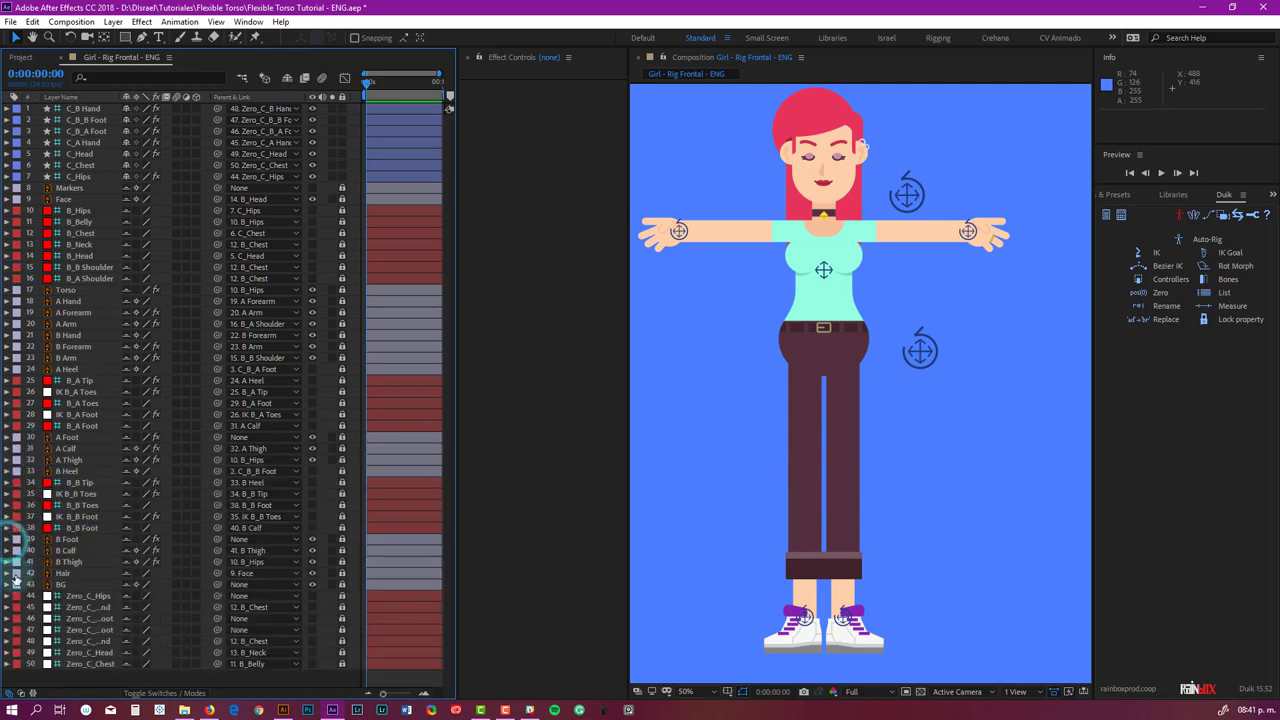
Step: Unlock the Hair layer and solo it in the composition view
left_click(71, 573)
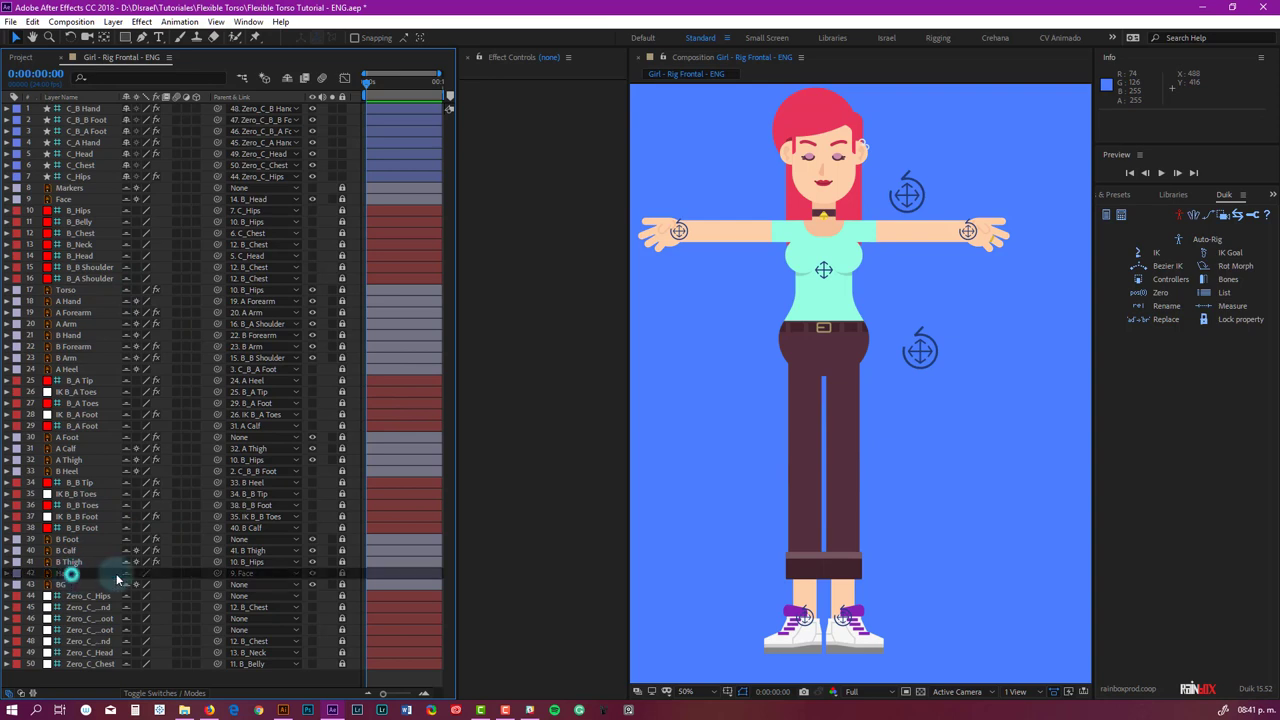
left_click(336, 574)
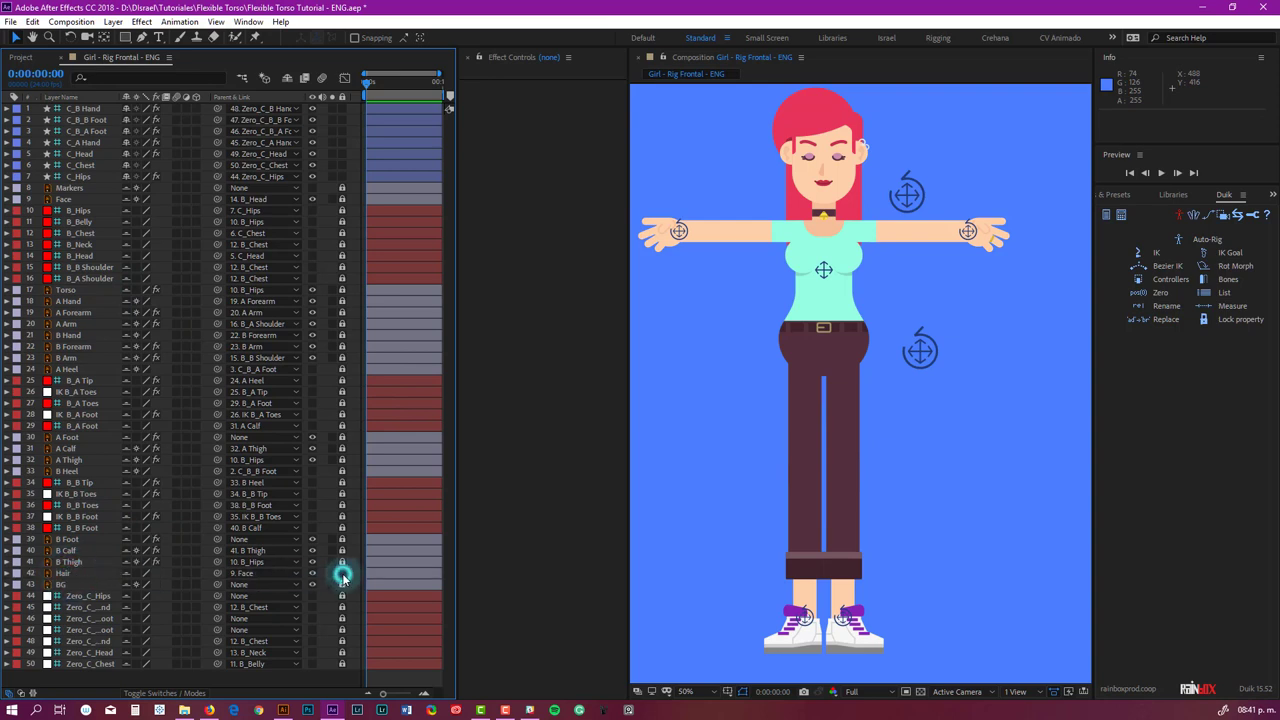
left_click(334, 574)
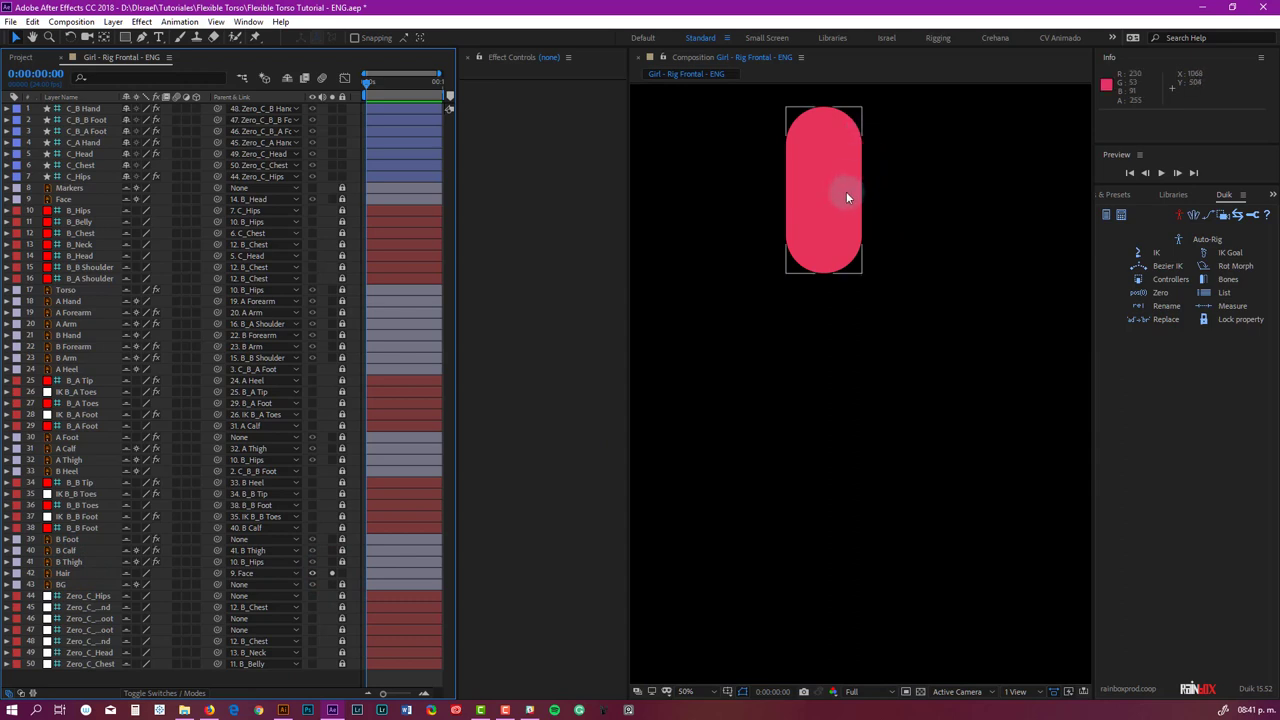
scroll(846, 191, "up", 1)
left_click_drag(851, 202, 886, 338)
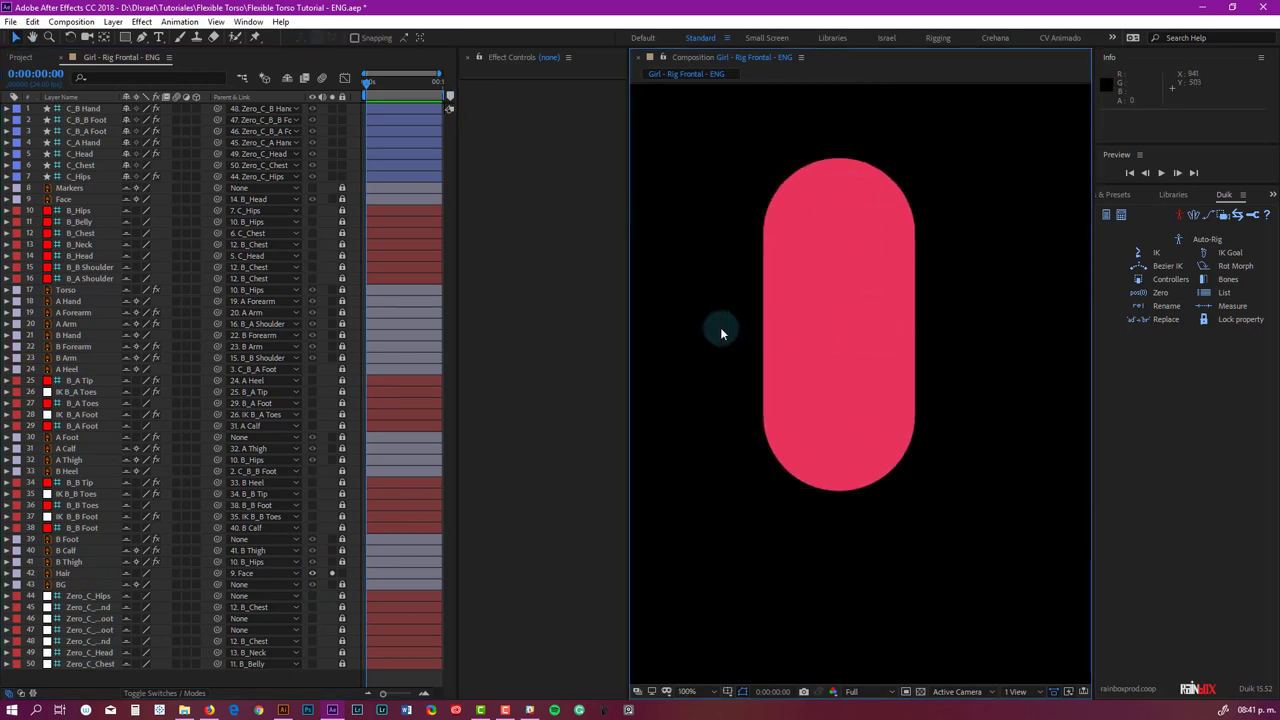
Step: Show the rulers and add a vertical guide near the middle of the hair shape at about 1003
key("ctrl+t")
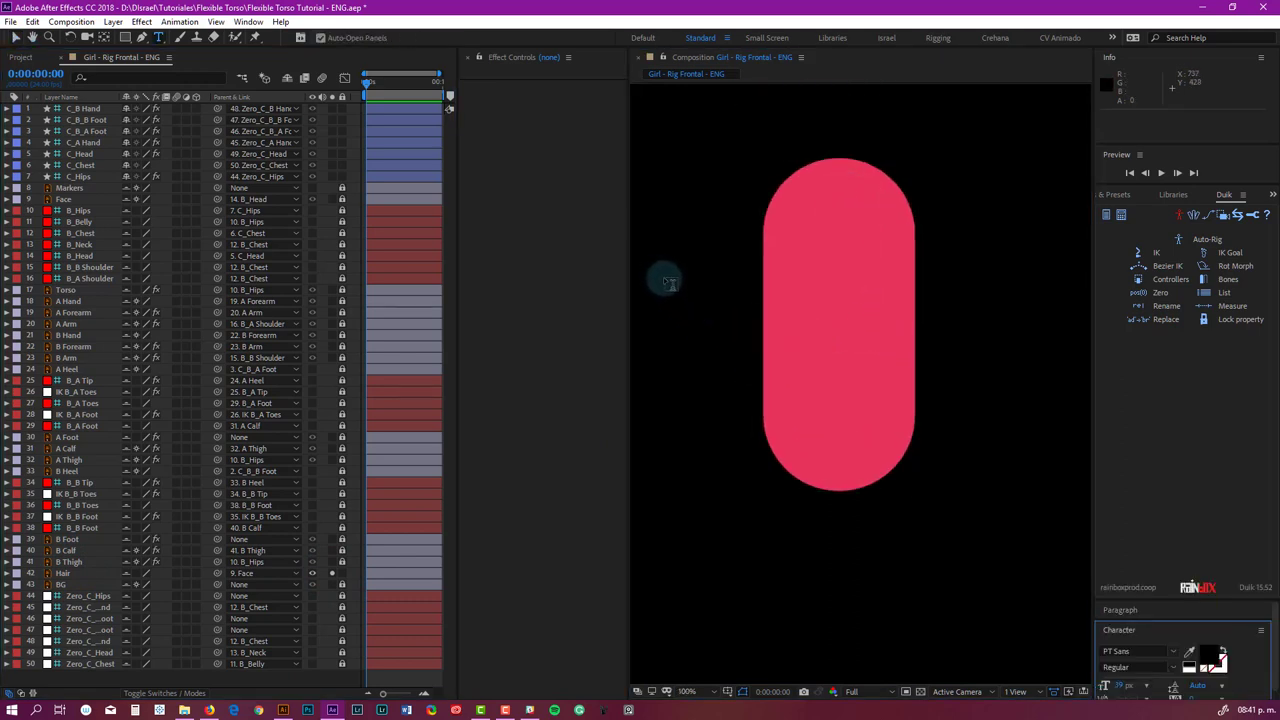
key("ctrl+r")
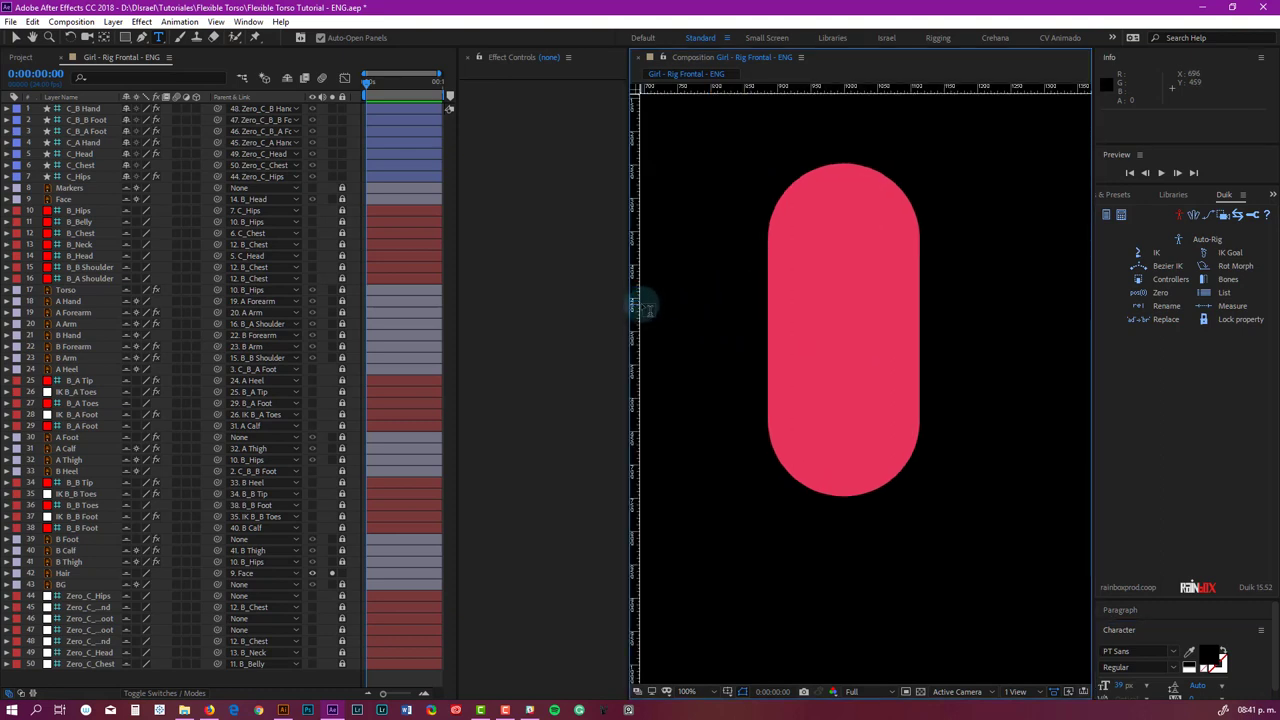
left_click(15, 37)
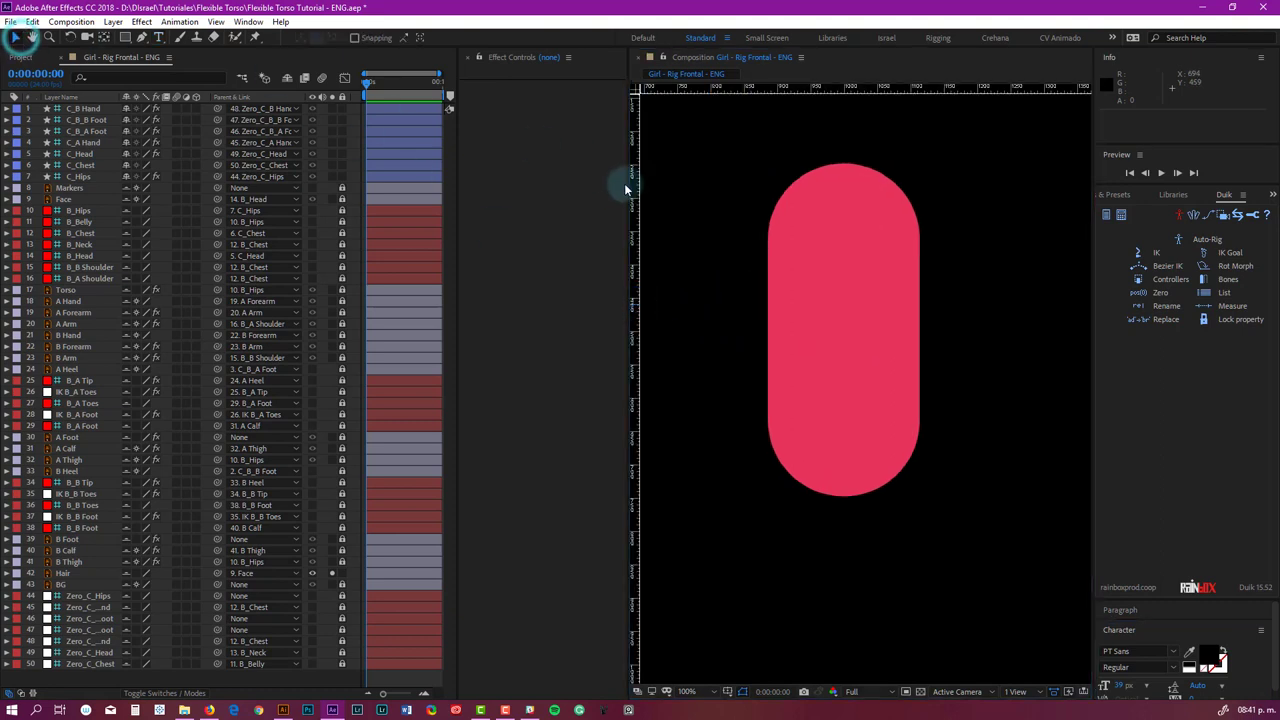
left_click_drag(638, 180, 846, 149)
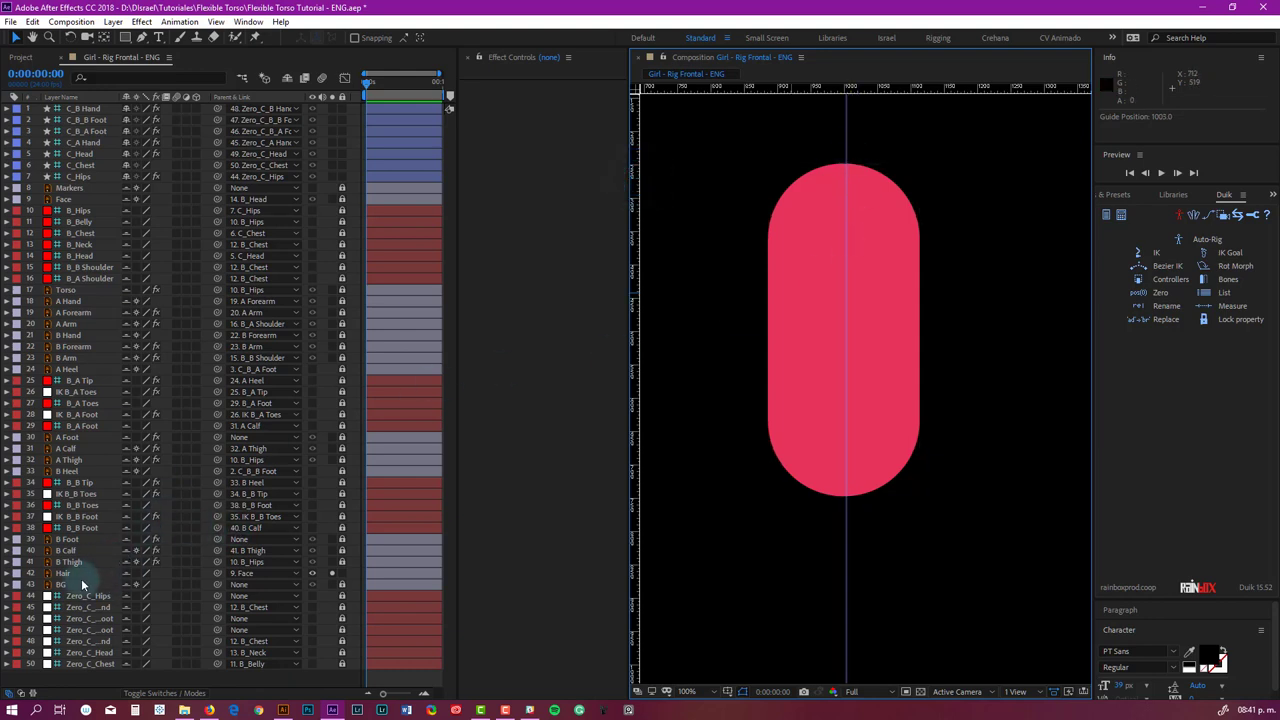
Step: Align the vertical guide with the Hair layer's anchor point at about 999.9
left_click(64, 573)
scroll(854, 354, "up", 4)
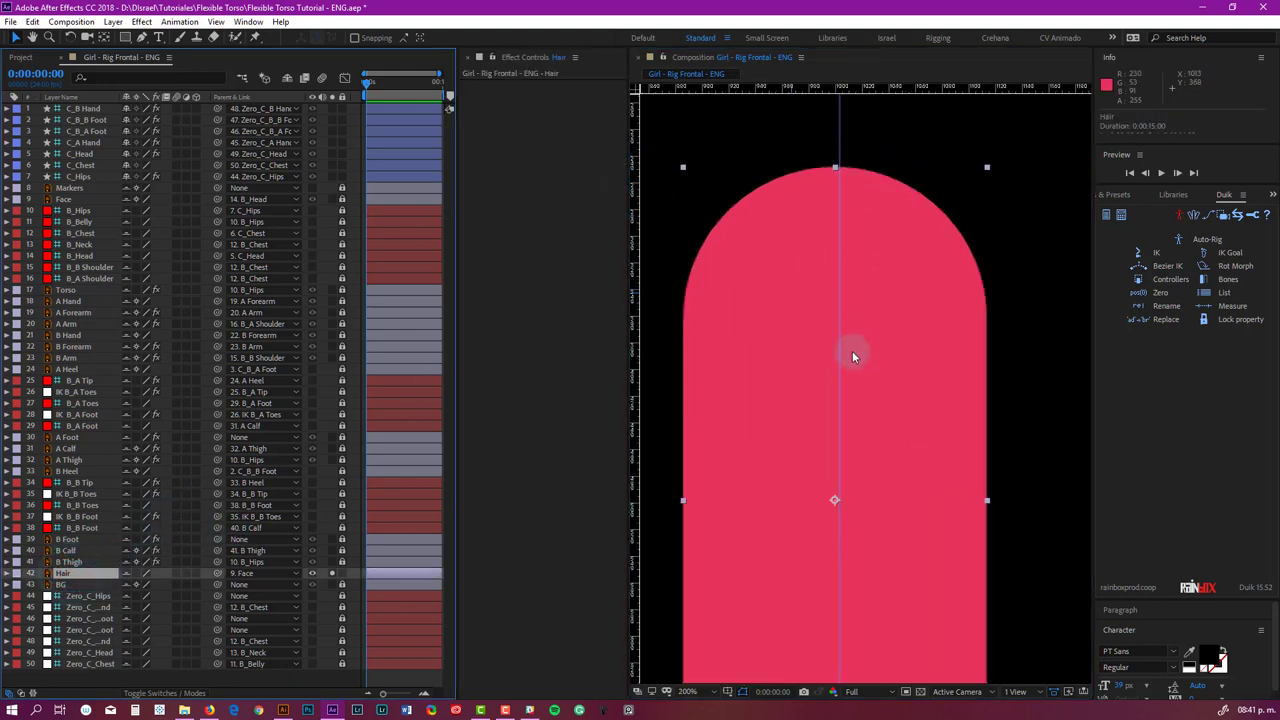
scroll(871, 381, "up", 1)
left_click_drag(868, 381, 850, 381)
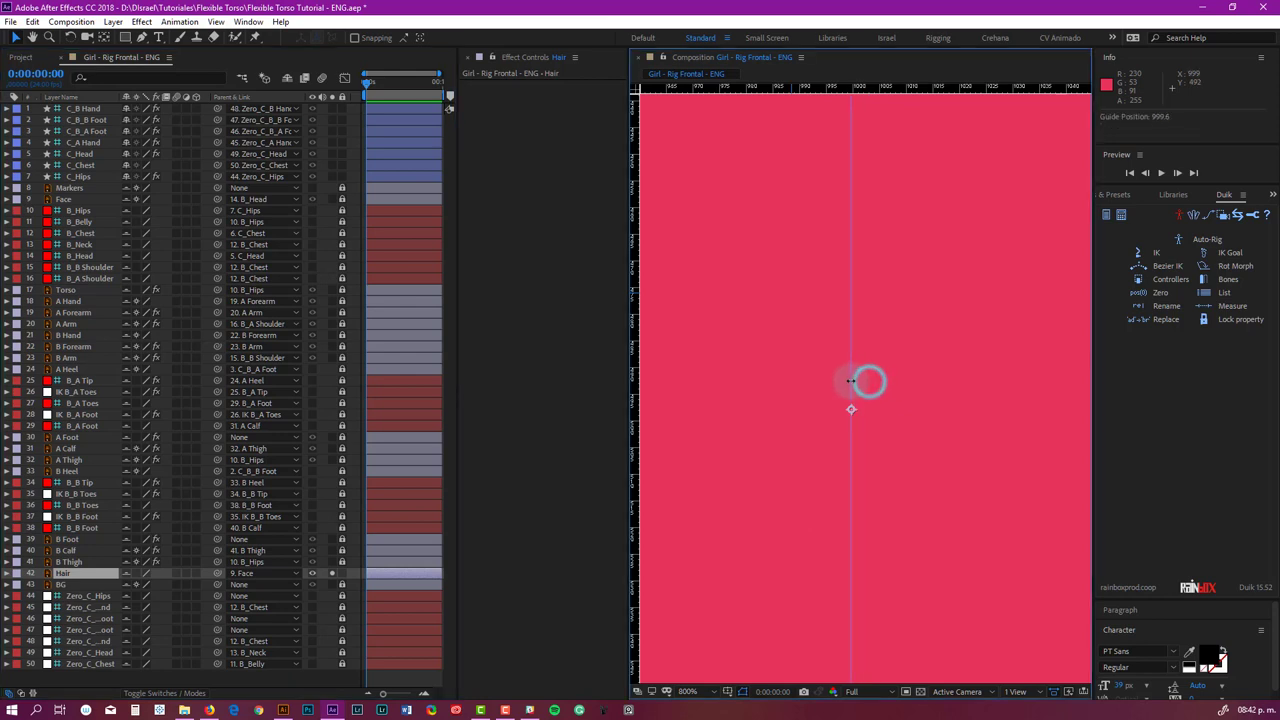
scroll(852, 378, "down", 5)
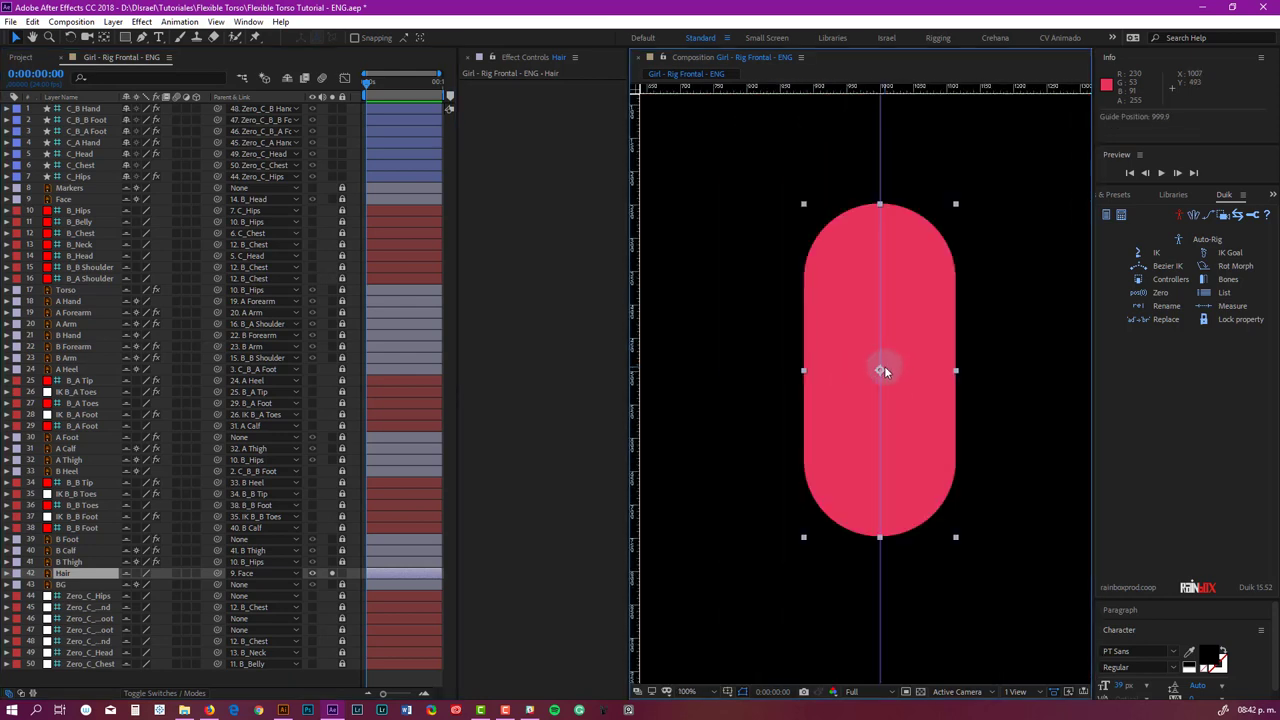
Step: Add a puppet pin on the guide at the top edge of the Hair layer
left_click(255, 37)
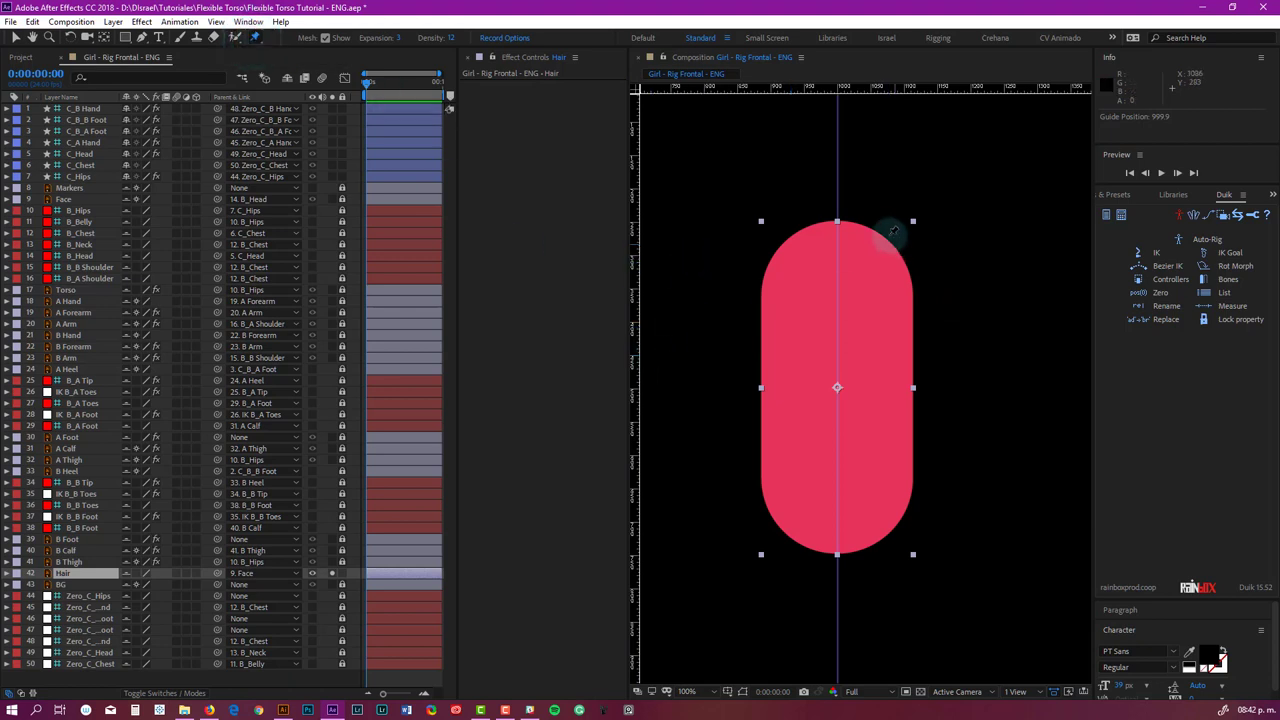
scroll(846, 213, "up", 5)
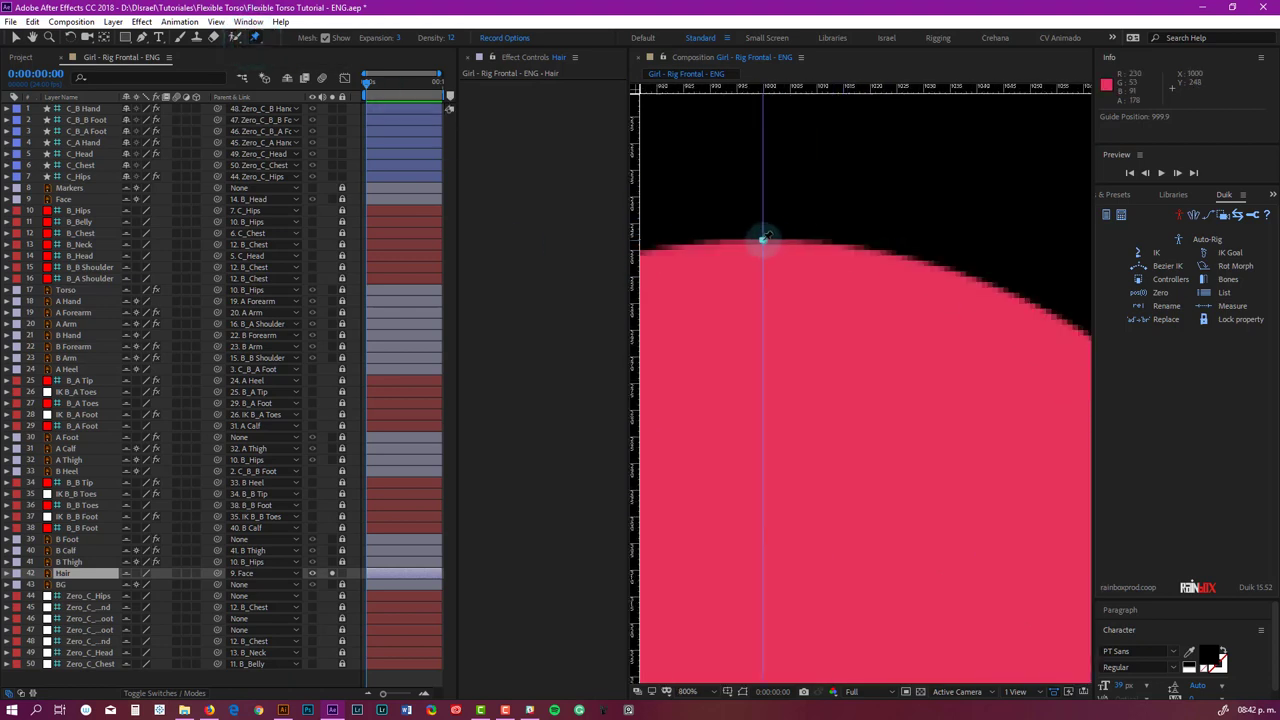
left_click(763, 238)
scroll(805, 230, "down", 3)
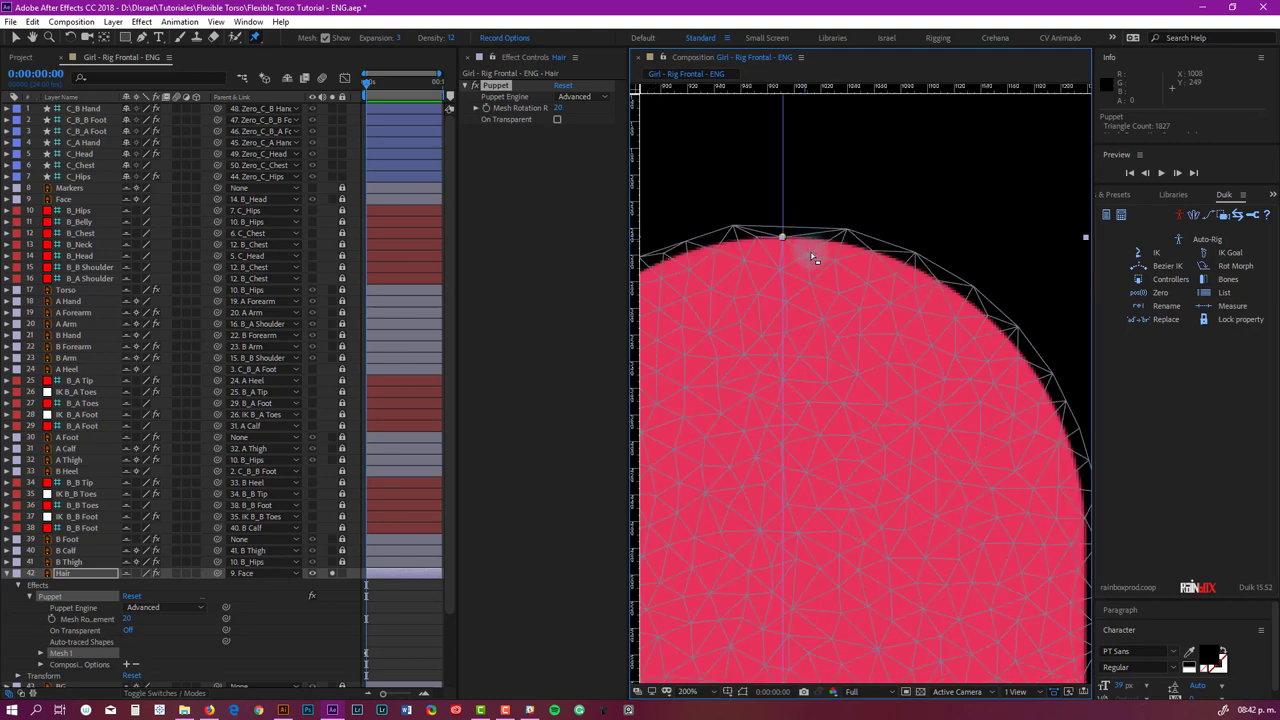
scroll(815, 258, "down", 2)
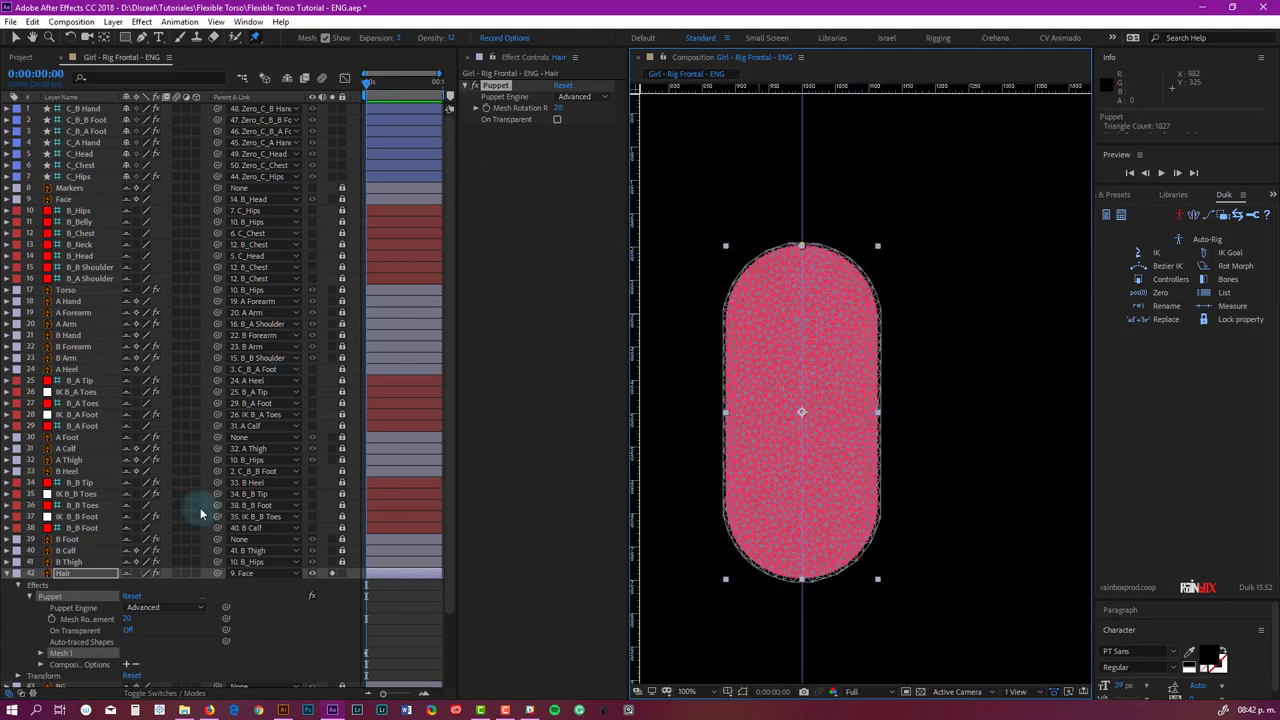
Step: Set the Hair layer's Puppet Engine to Legacy
scroll(185, 550, "down", 3)
left_click(157, 524)
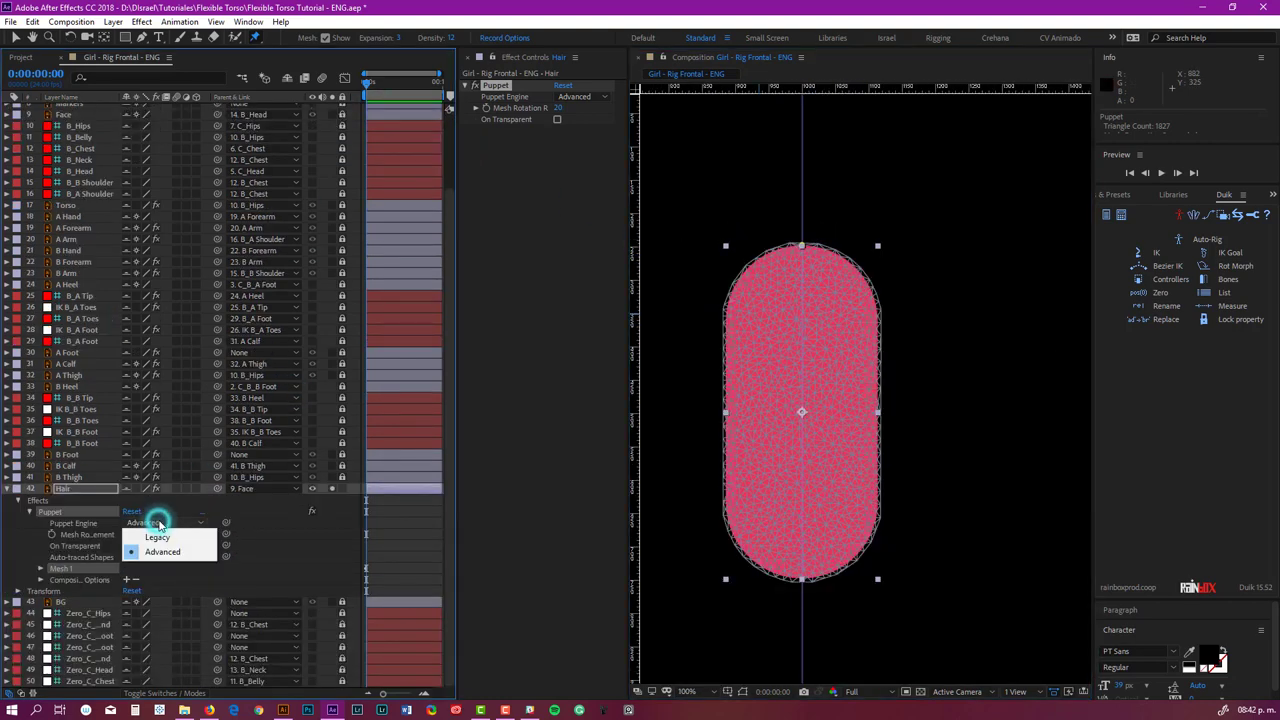
left_click(163, 535)
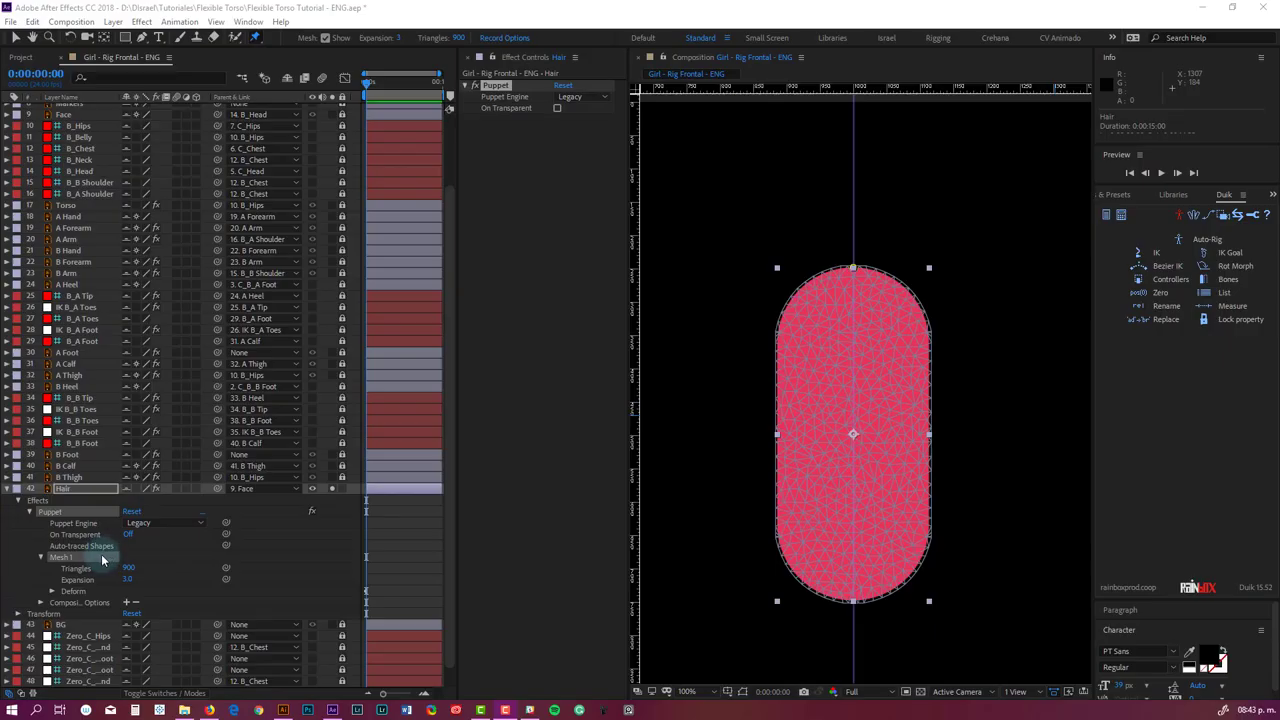
left_click(101, 558)
Step: Add two puppet pins to the hair along the guide, one above and one below the anchor point
left_click(881, 372)
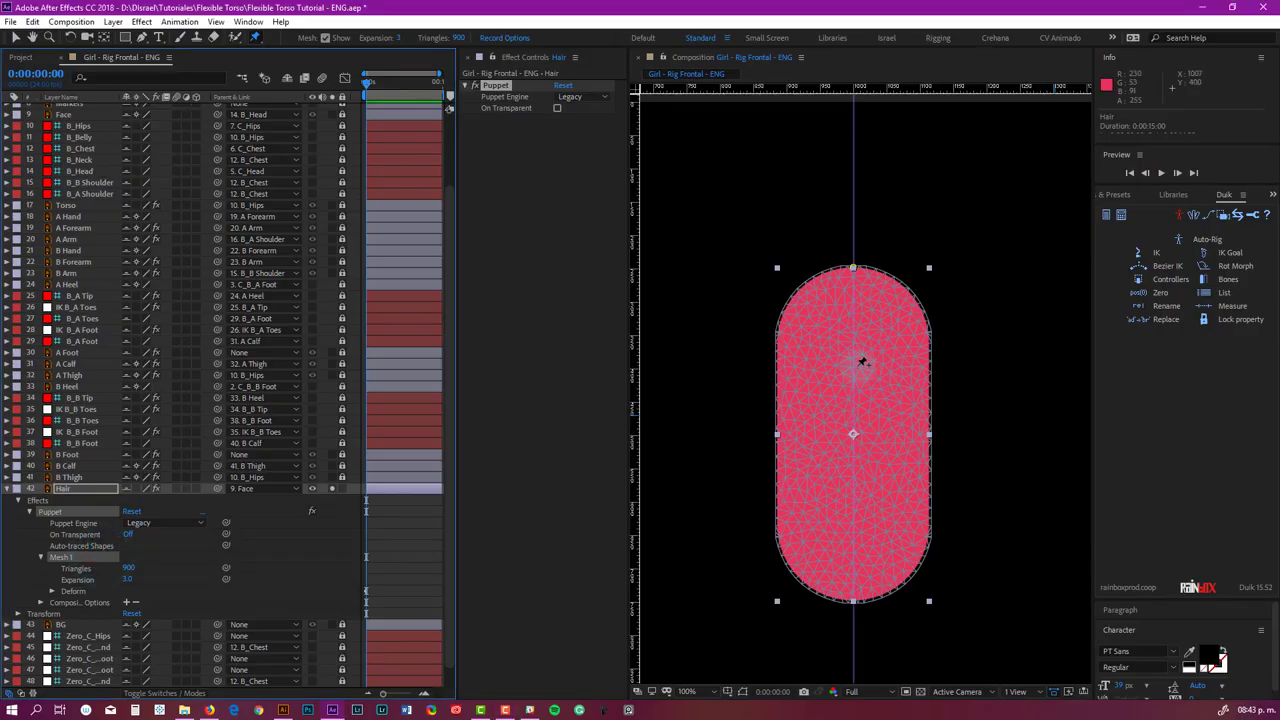
scroll(857, 366, "up", 1)
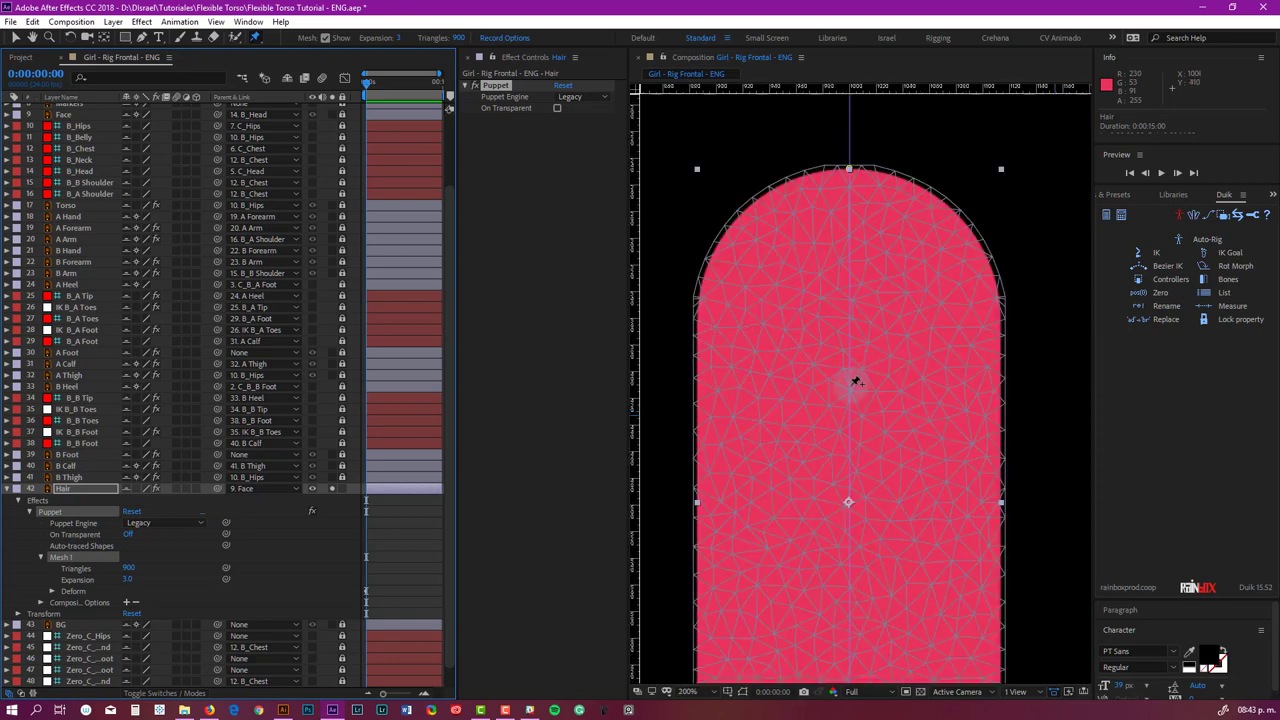
left_click(850, 382)
scroll(877, 489, "down", 1)
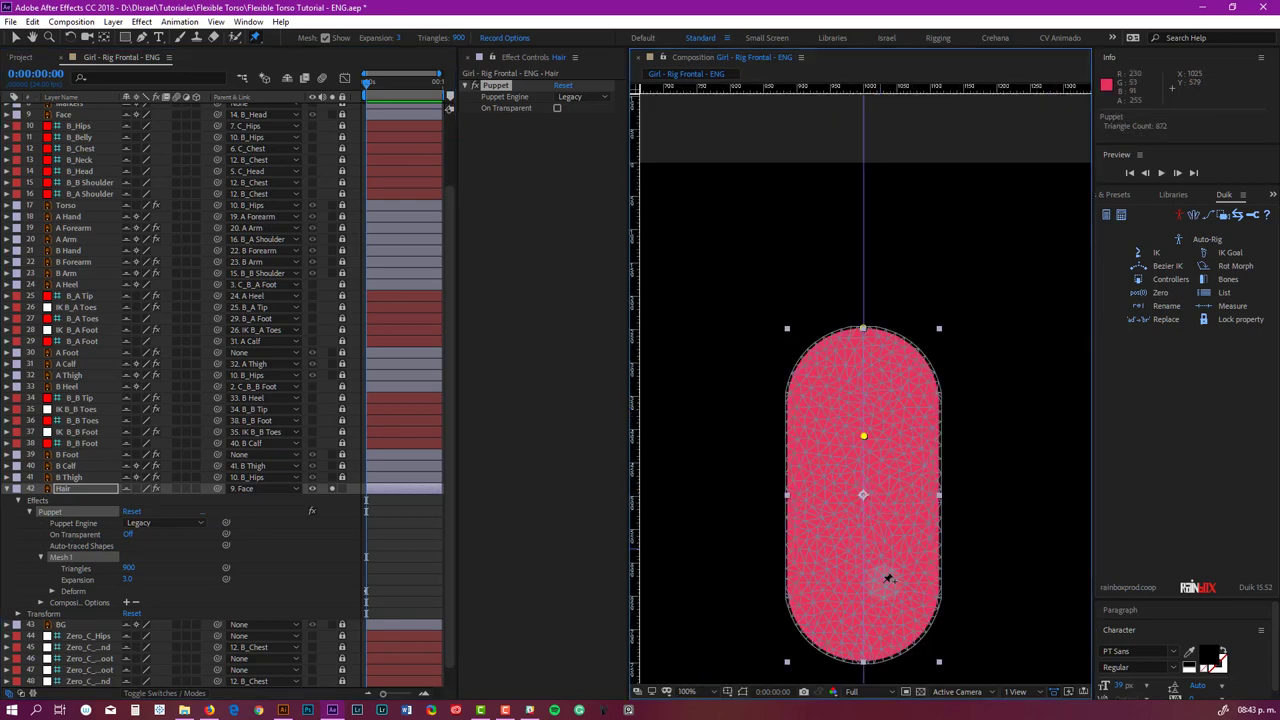
scroll(880, 614, "up", 1)
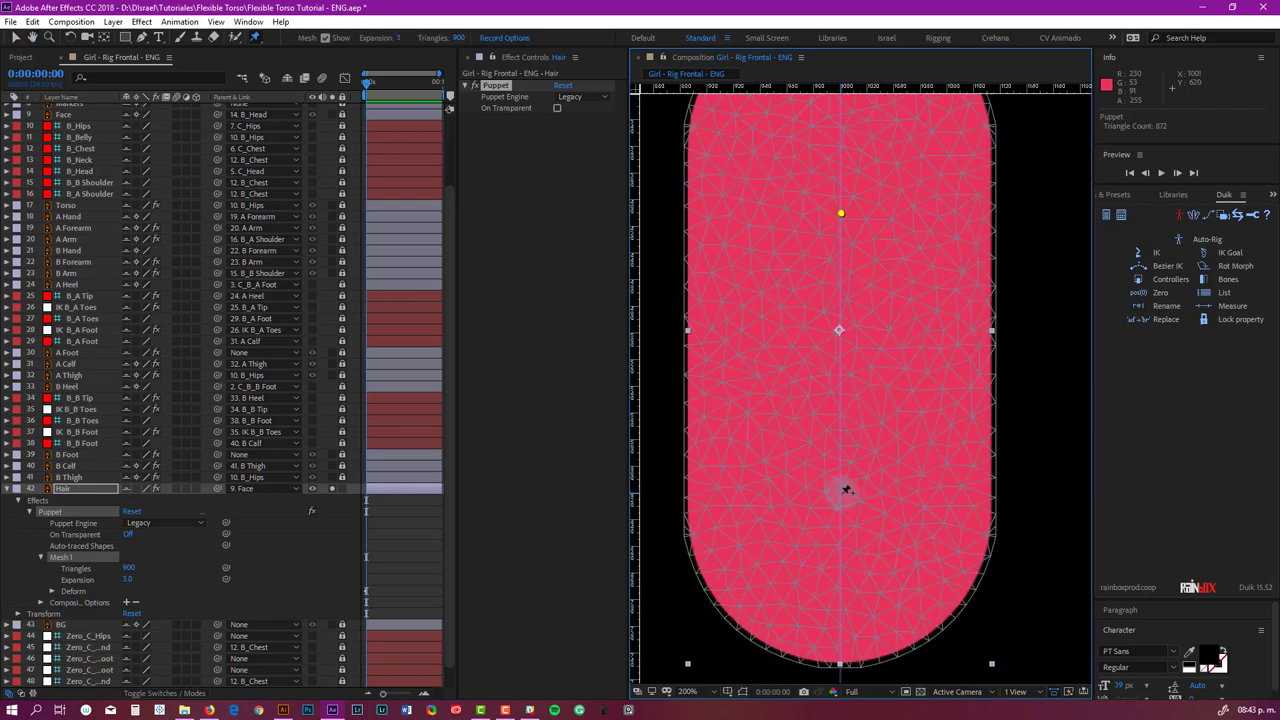
left_click(842, 493)
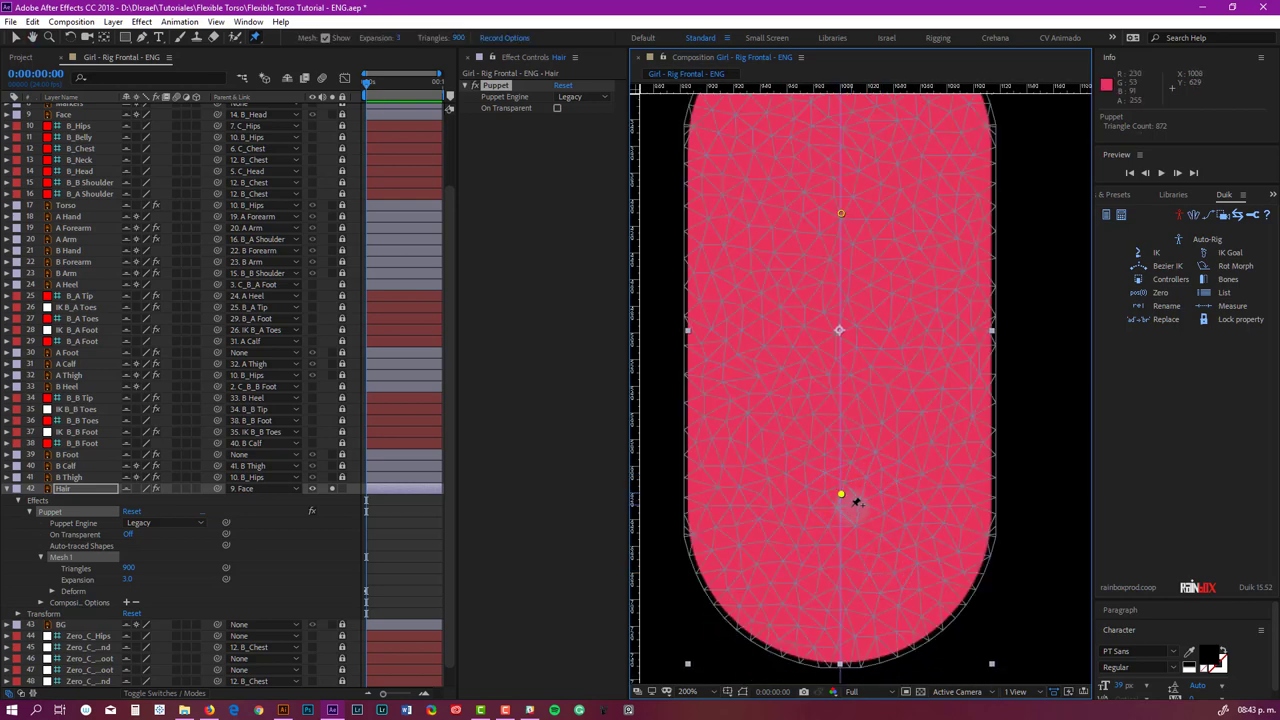
Step: Add a puppet pin on the guide at the bottom edge of the hair
left_click_drag(876, 593, 886, 438)
scroll(854, 500, "up", 2)
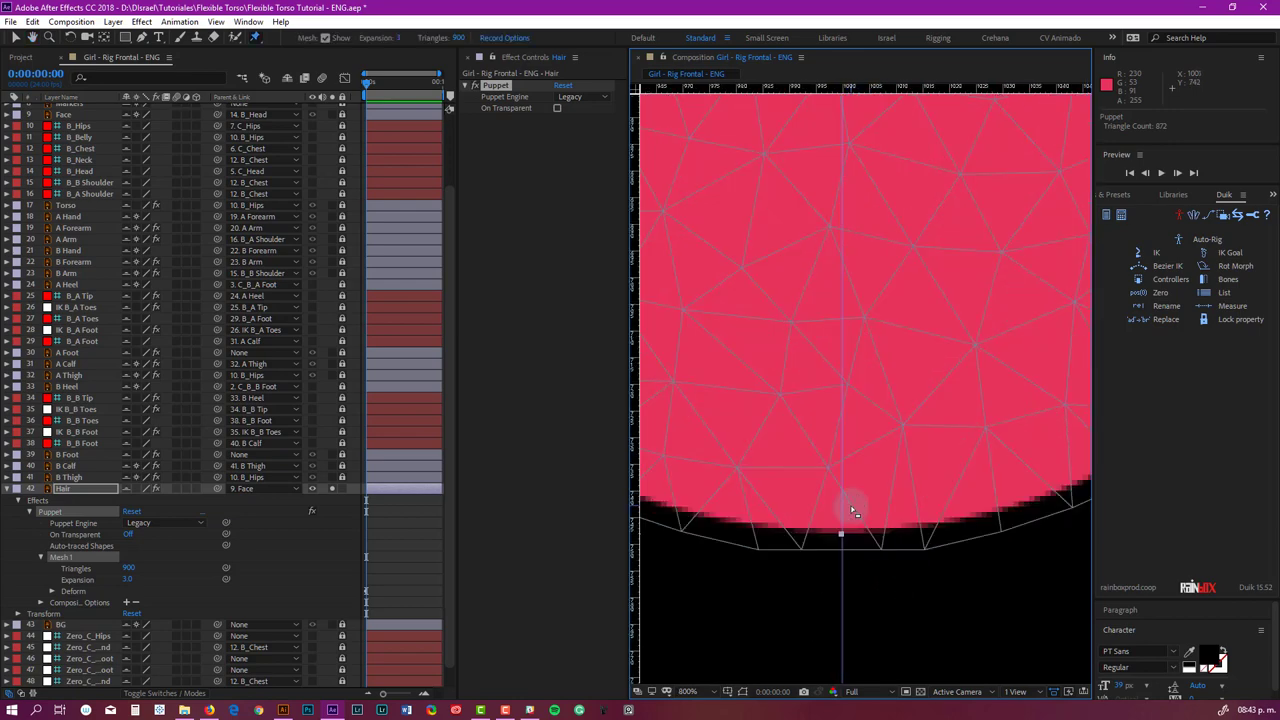
left_click(842, 532)
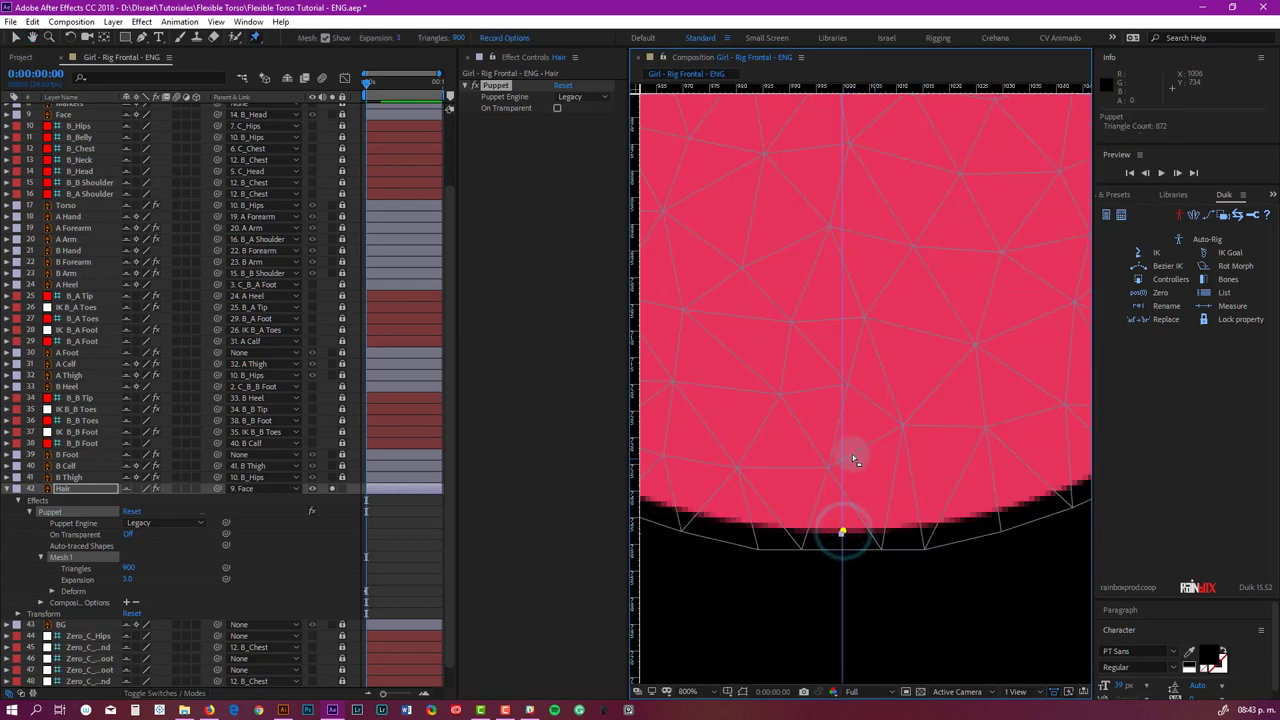
scroll(851, 456, "down", 3)
left_click_drag(898, 344, 884, 368)
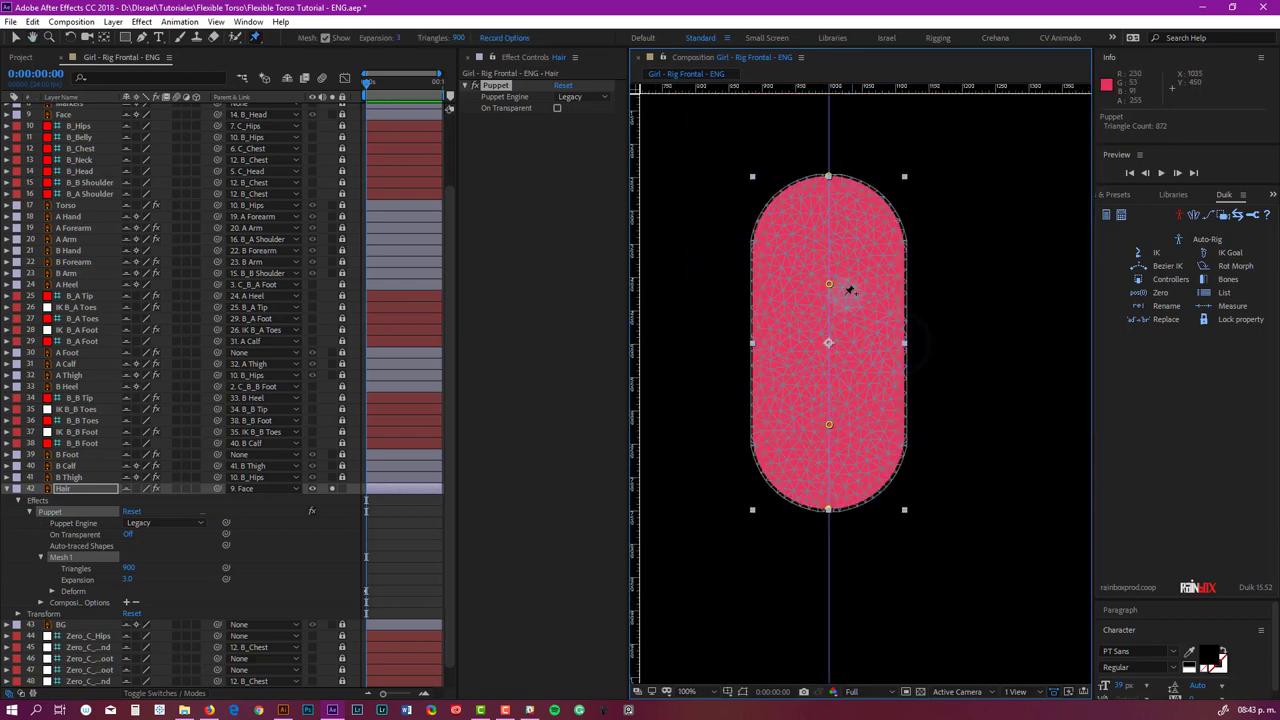
scroll(838, 270, "up", 2)
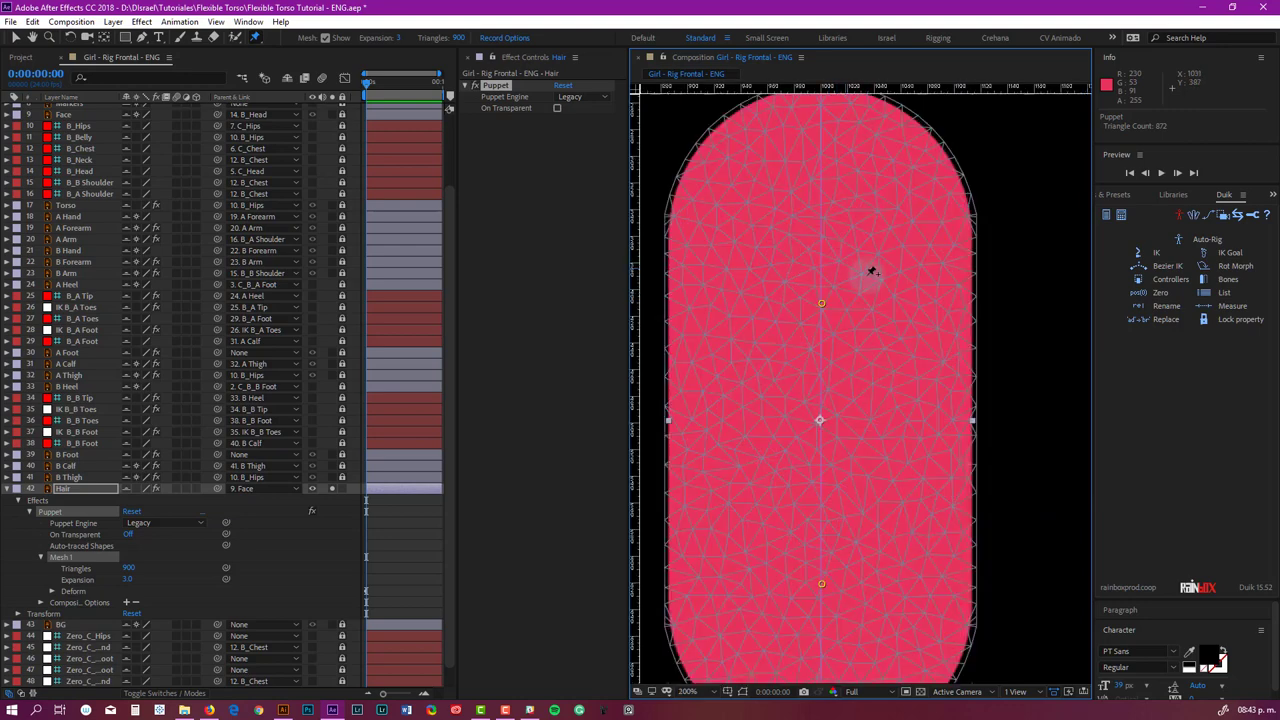
scroll(766, 251, "down", 2)
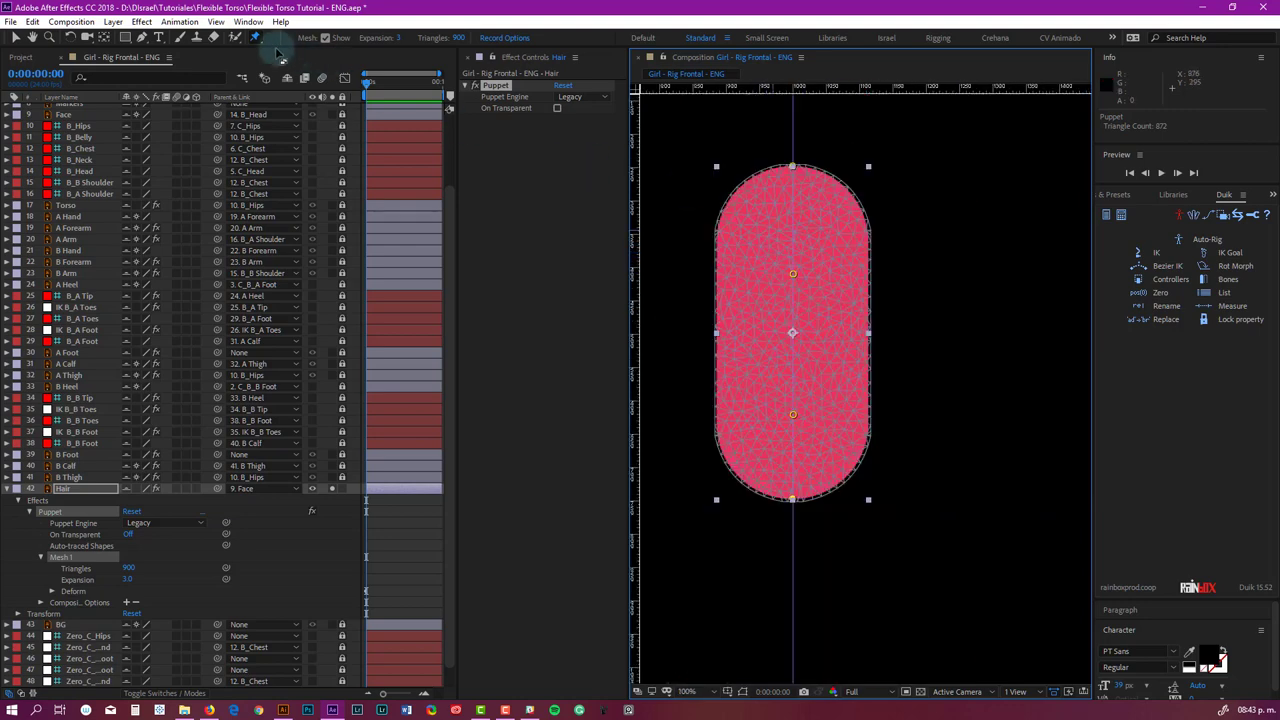
Step: Try a Puppet Starch pin on the hair mesh near the anchor point and undo it
left_click(256, 38)
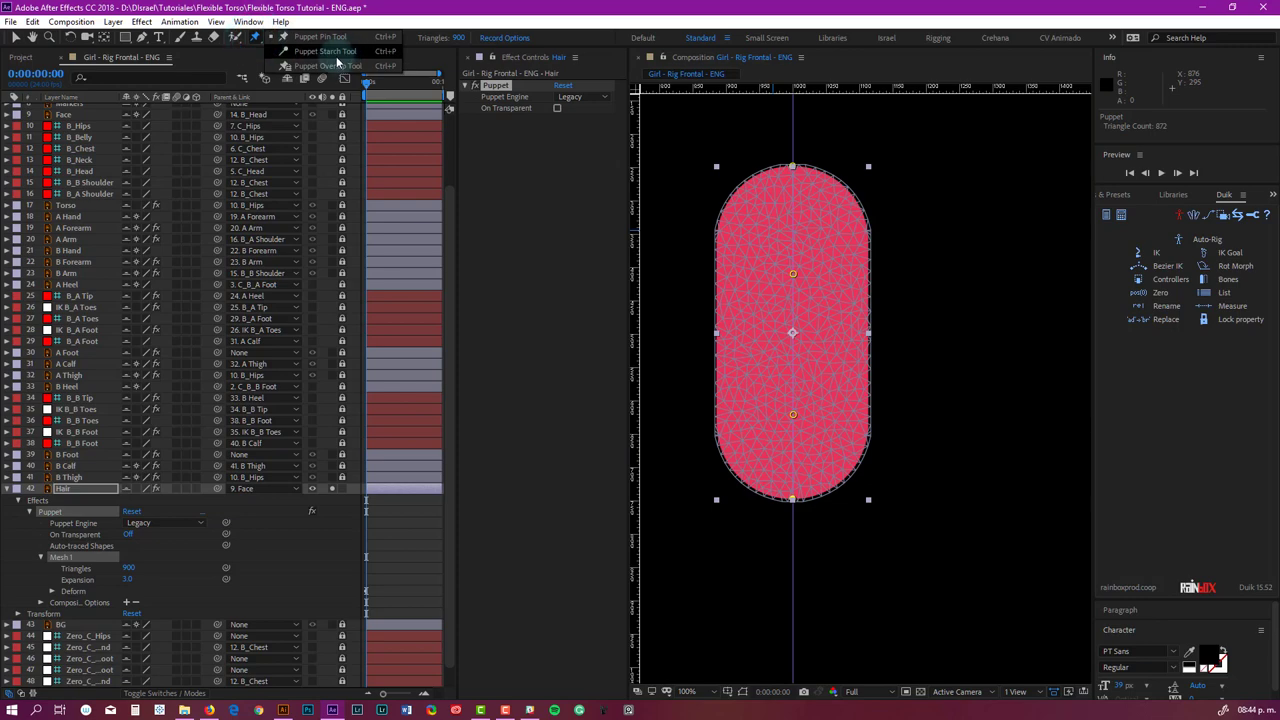
left_click_drag(320, 66, 322, 66)
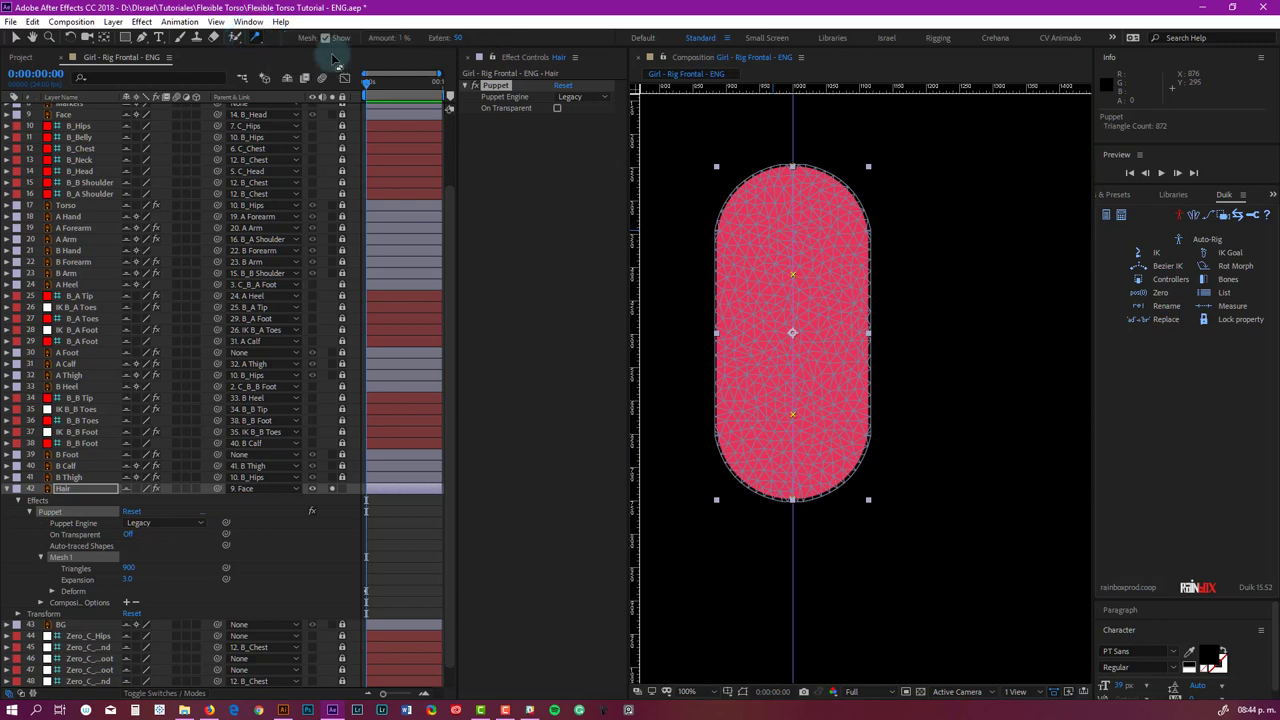
left_click(828, 295)
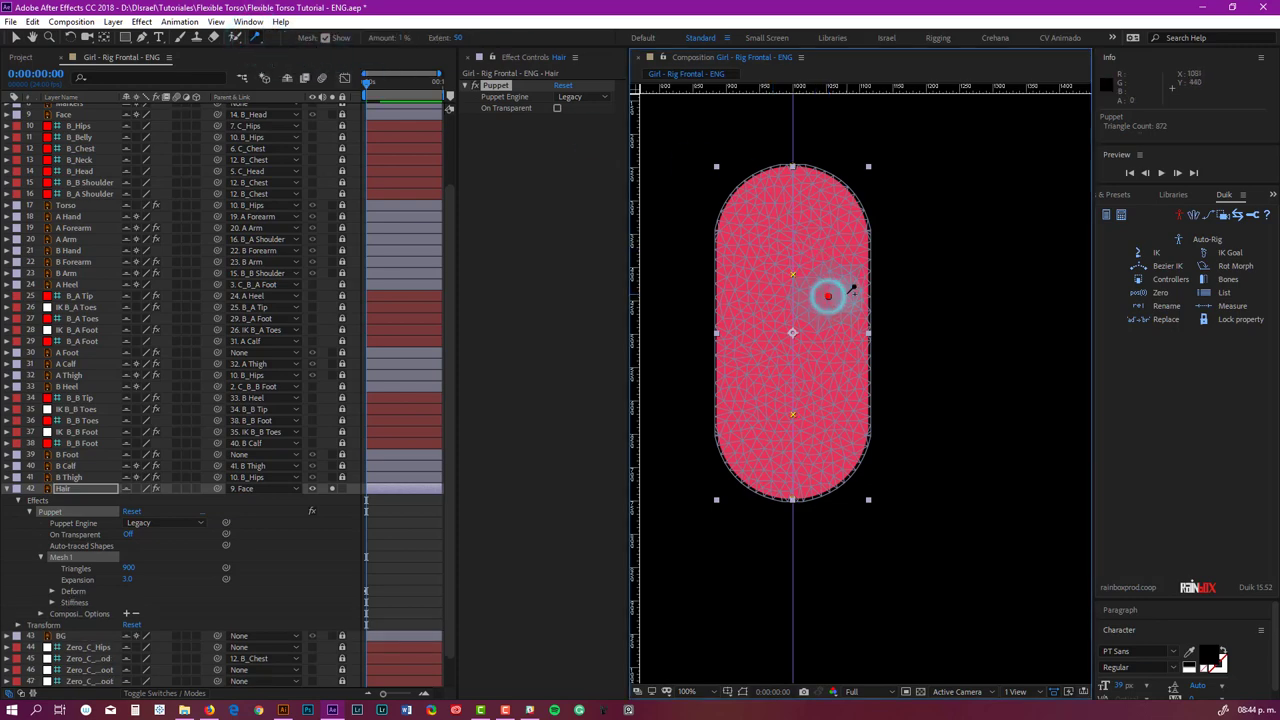
scroll(846, 293, "up", 2)
left_click_drag(818, 300, 760, 336)
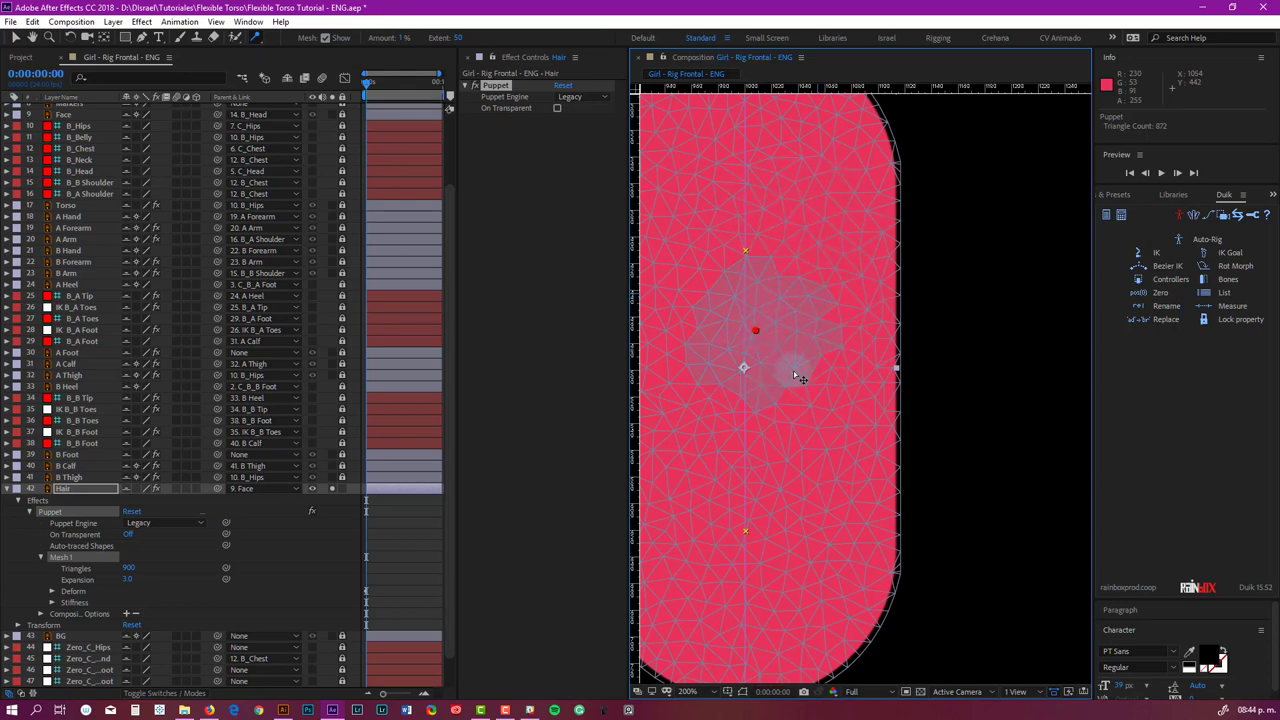
scroll(815, 359, "down", 2)
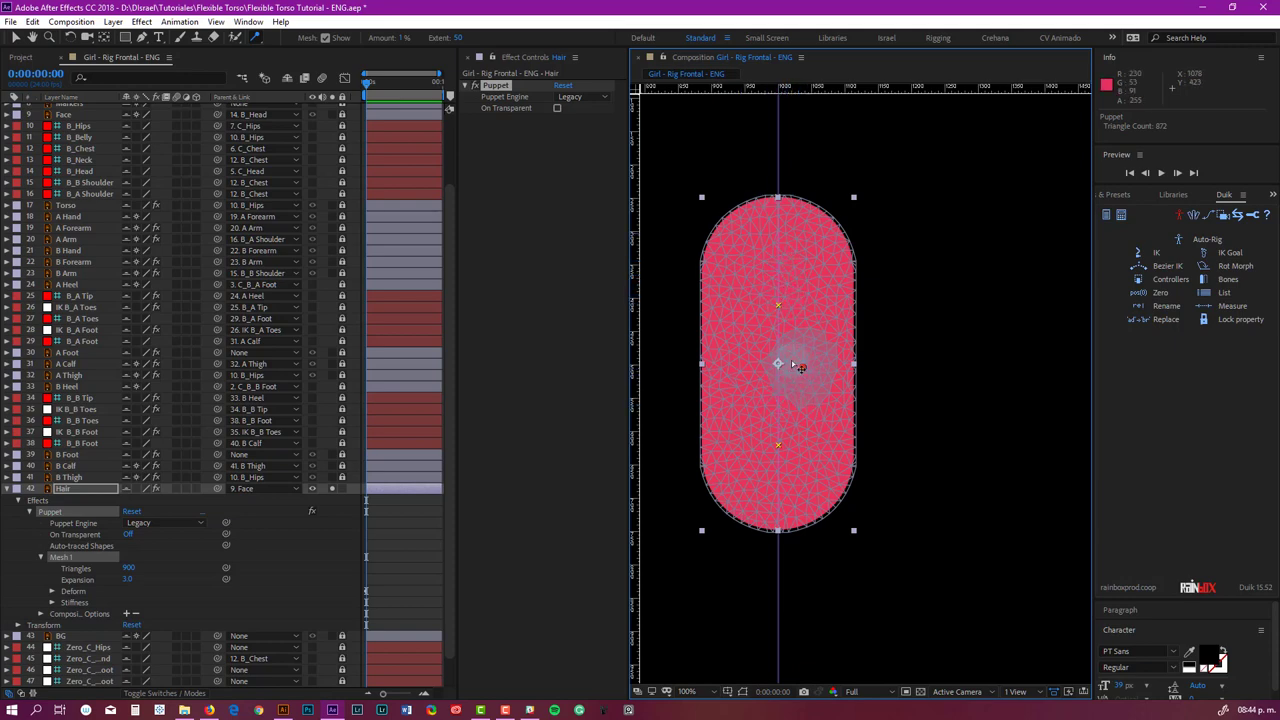
left_click_drag(805, 369, 813, 327)
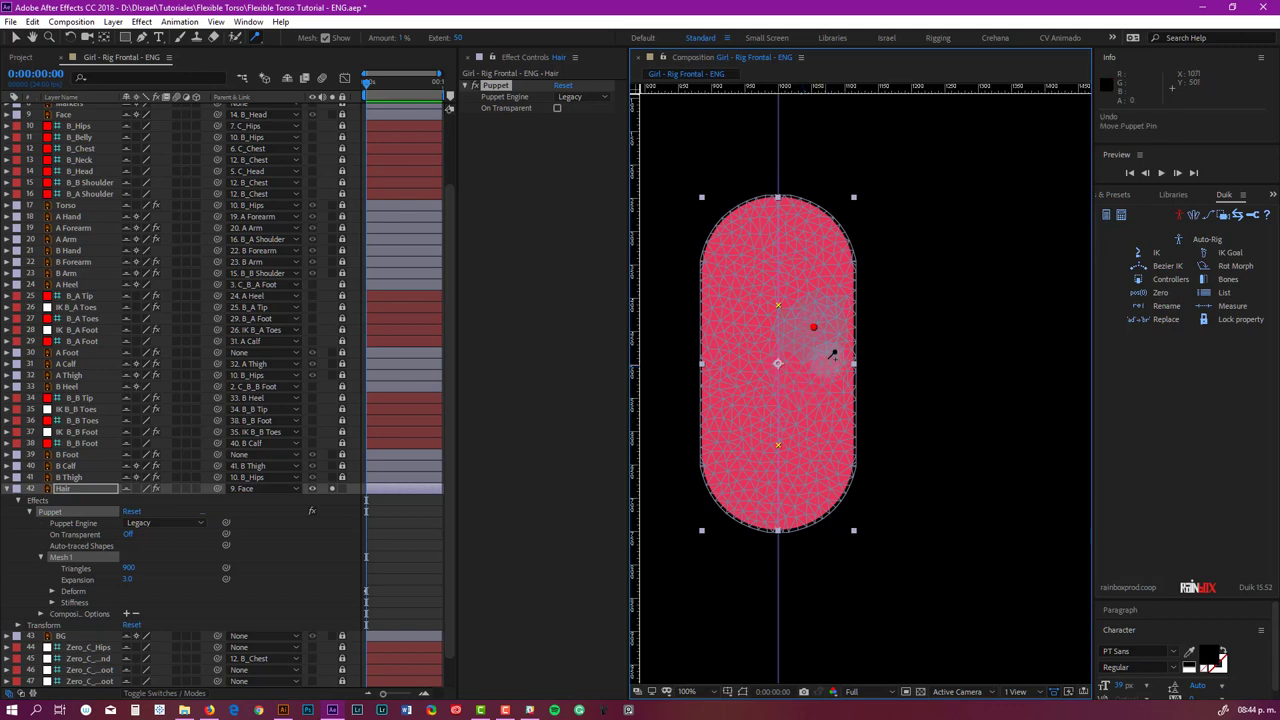
key("ctrl+z")
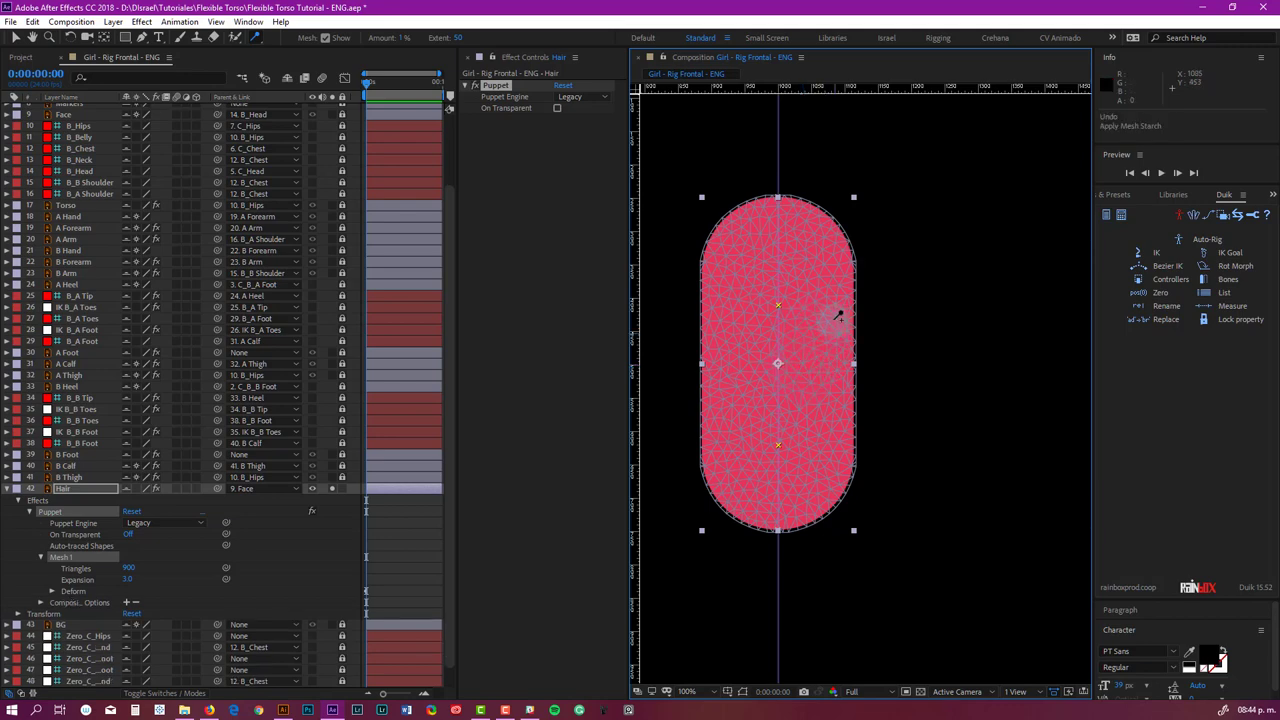
left_click(256, 37)
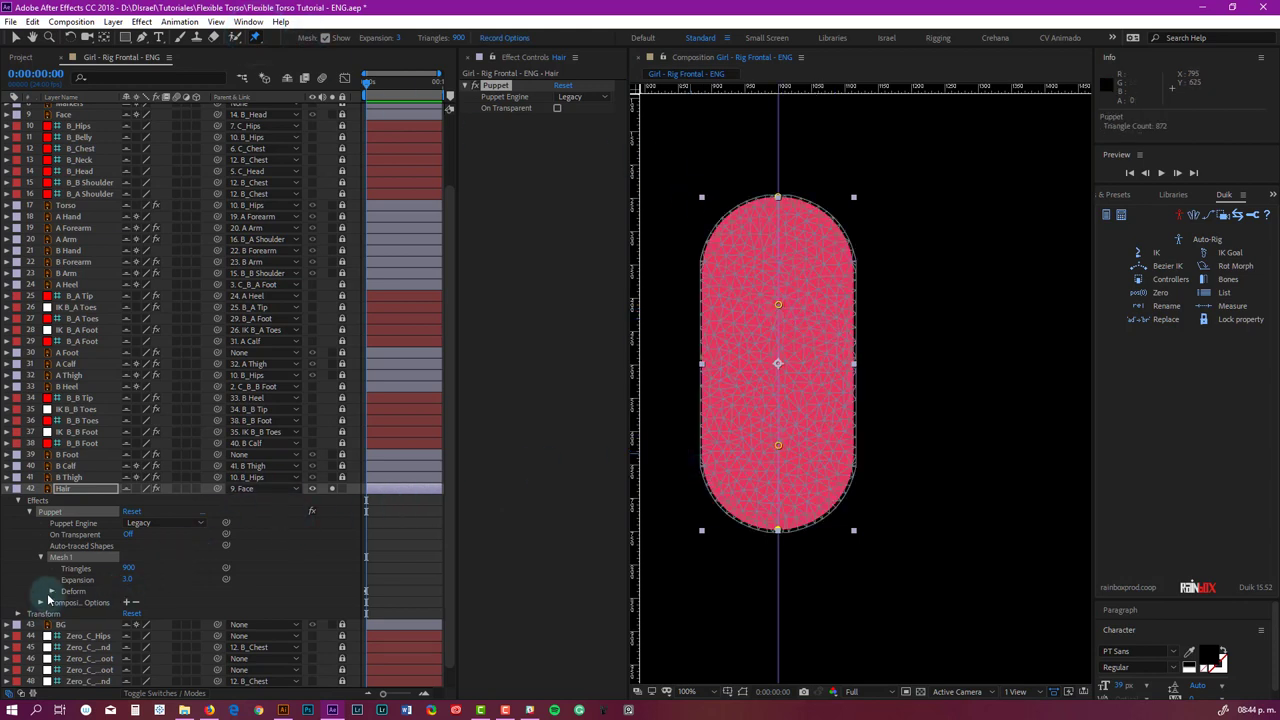
Step: Rename Puppet Pin 1, at the upper end of the hair, as Hair 1
left_click(48, 592)
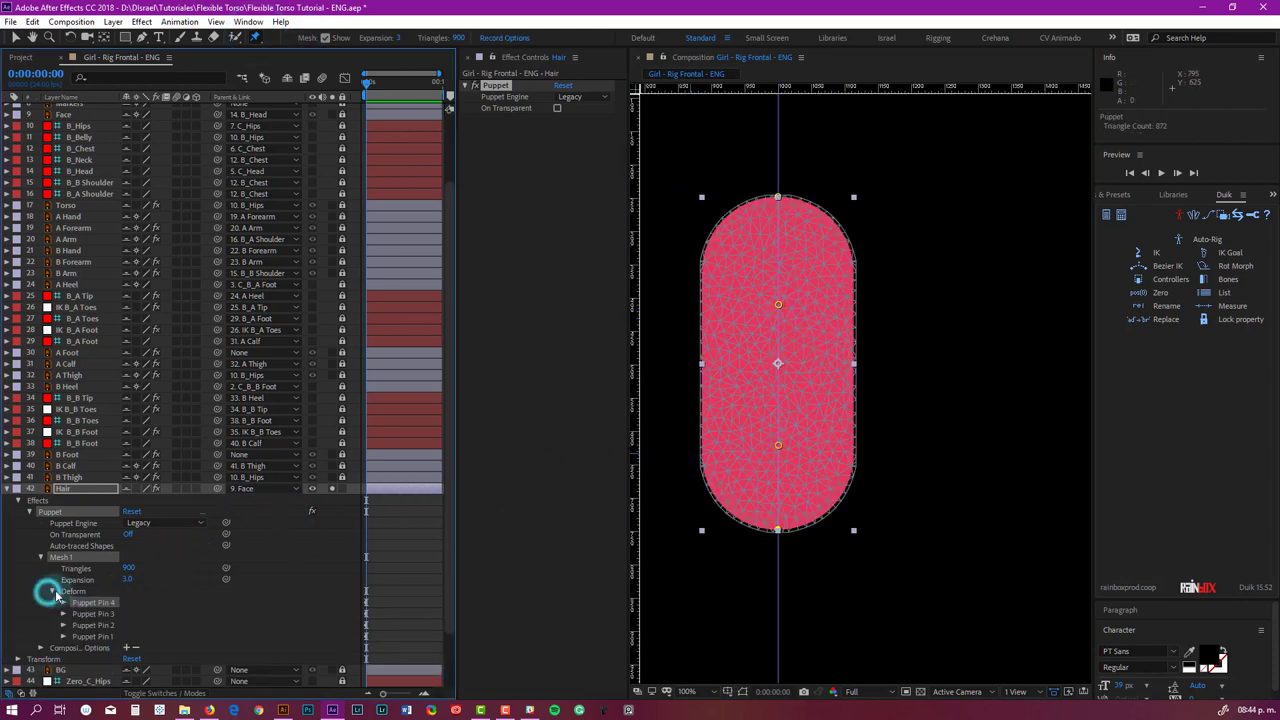
left_click(105, 638)
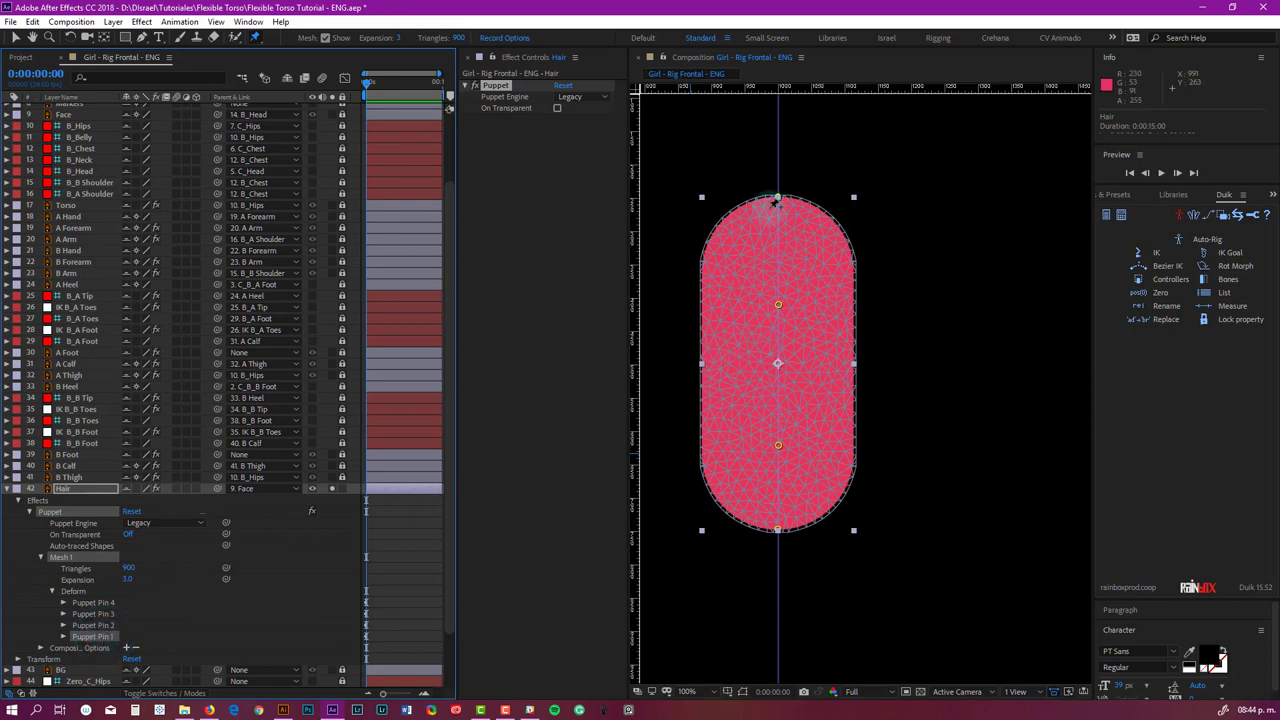
scroll(780, 183, "up", 1)
scroll(780, 183, "up", 2)
scroll(780, 237, "down", 2)
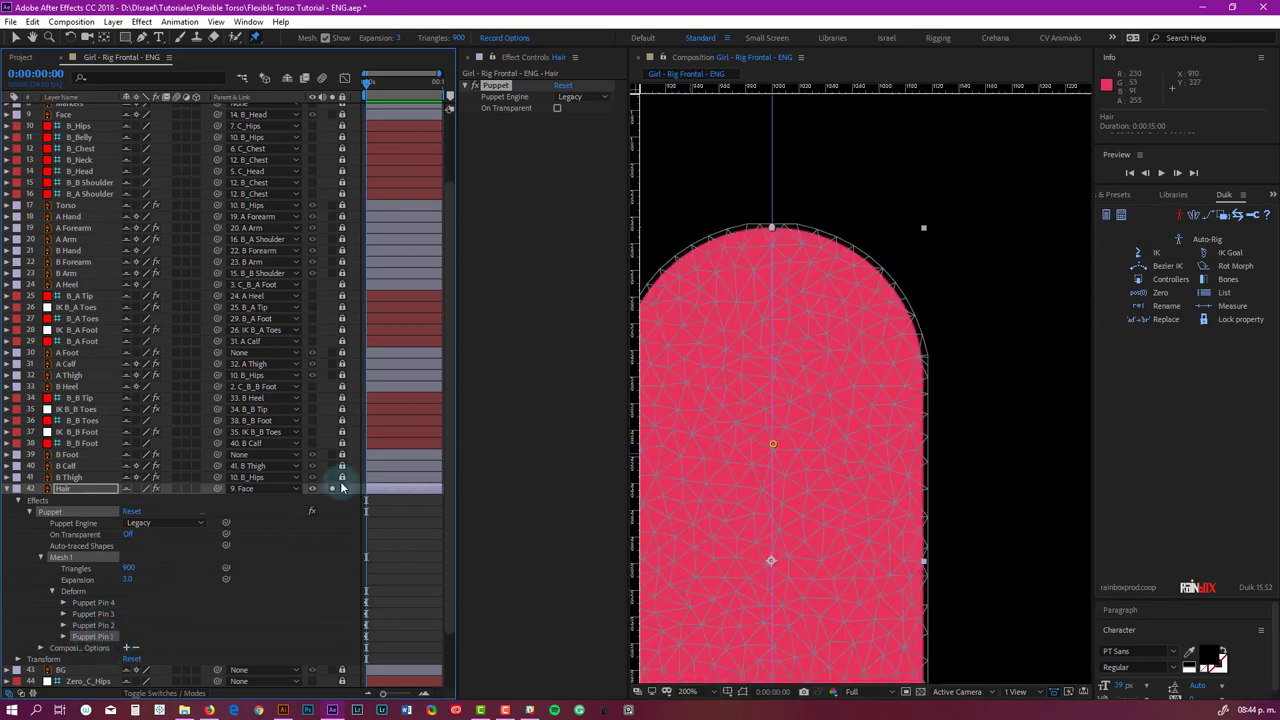
left_click_drag(778, 300, 846, 239)
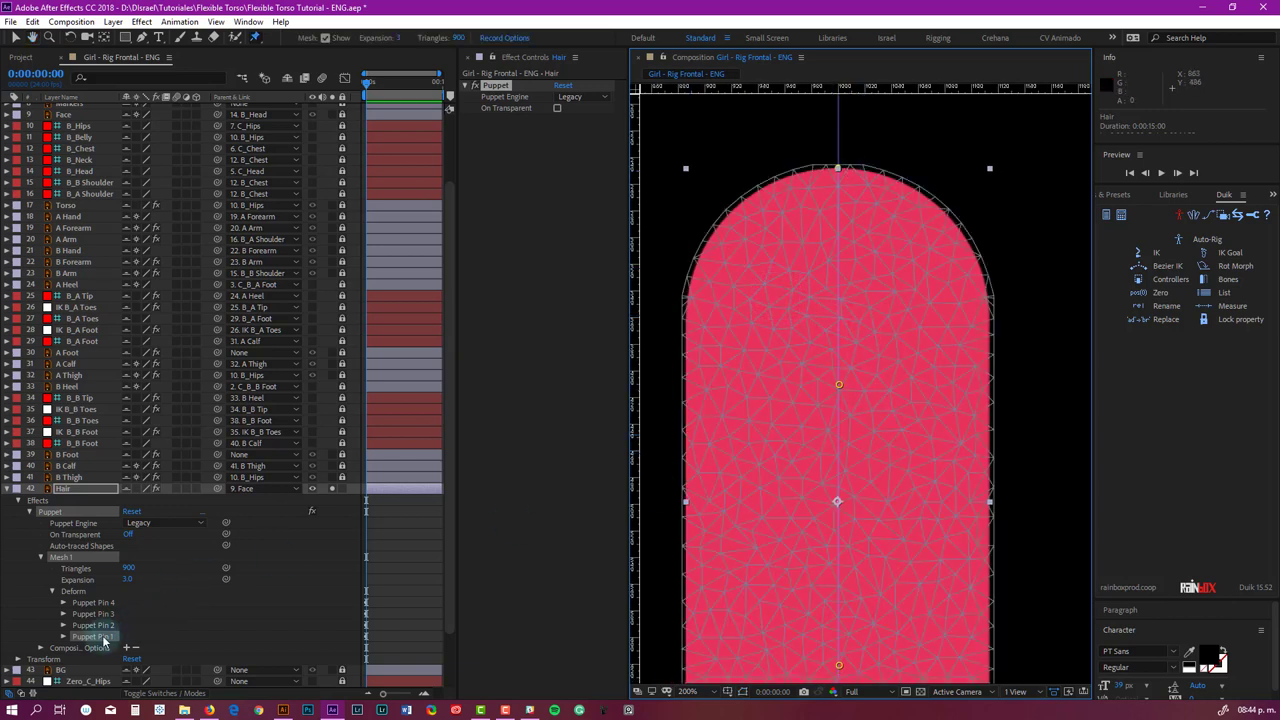
left_click(102, 635)
key("Return")
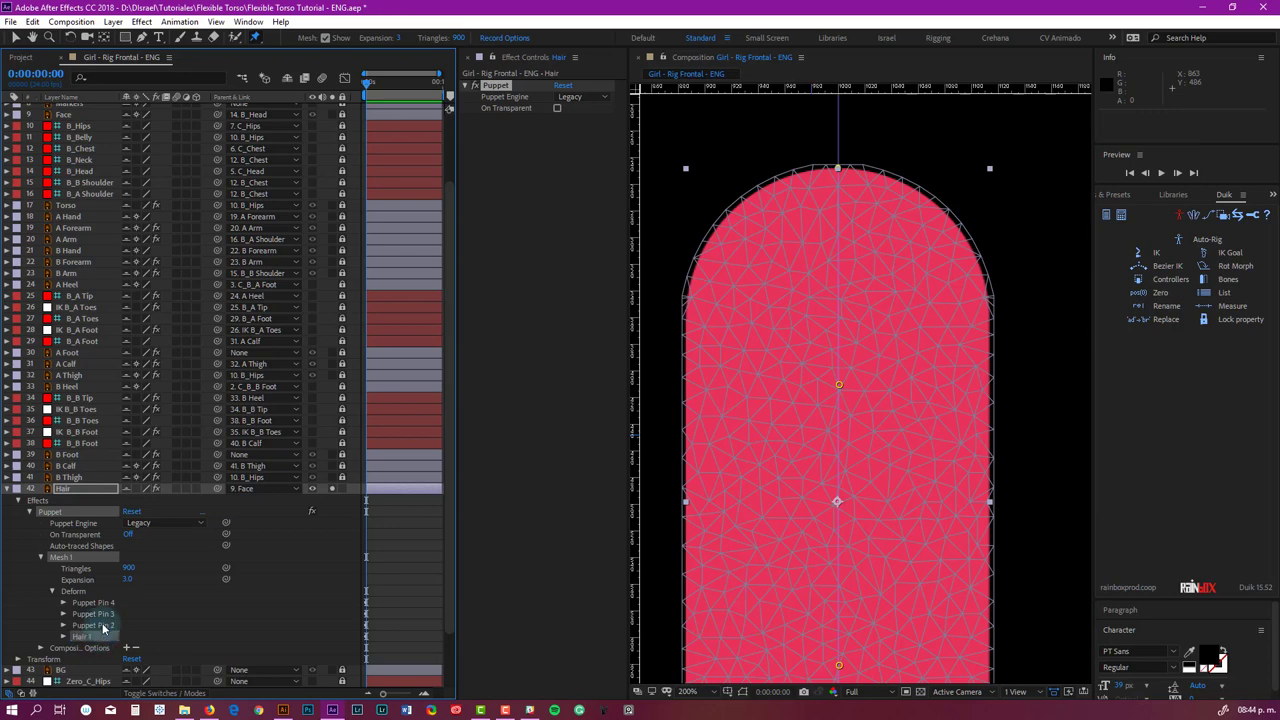
Step: Rename the remaining puppet pins 2, 3 and 4 as Hair 2, Hair 3 and Hair 4
left_click(102, 624)
key("Return")
type("Hair")
left_click(102, 613)
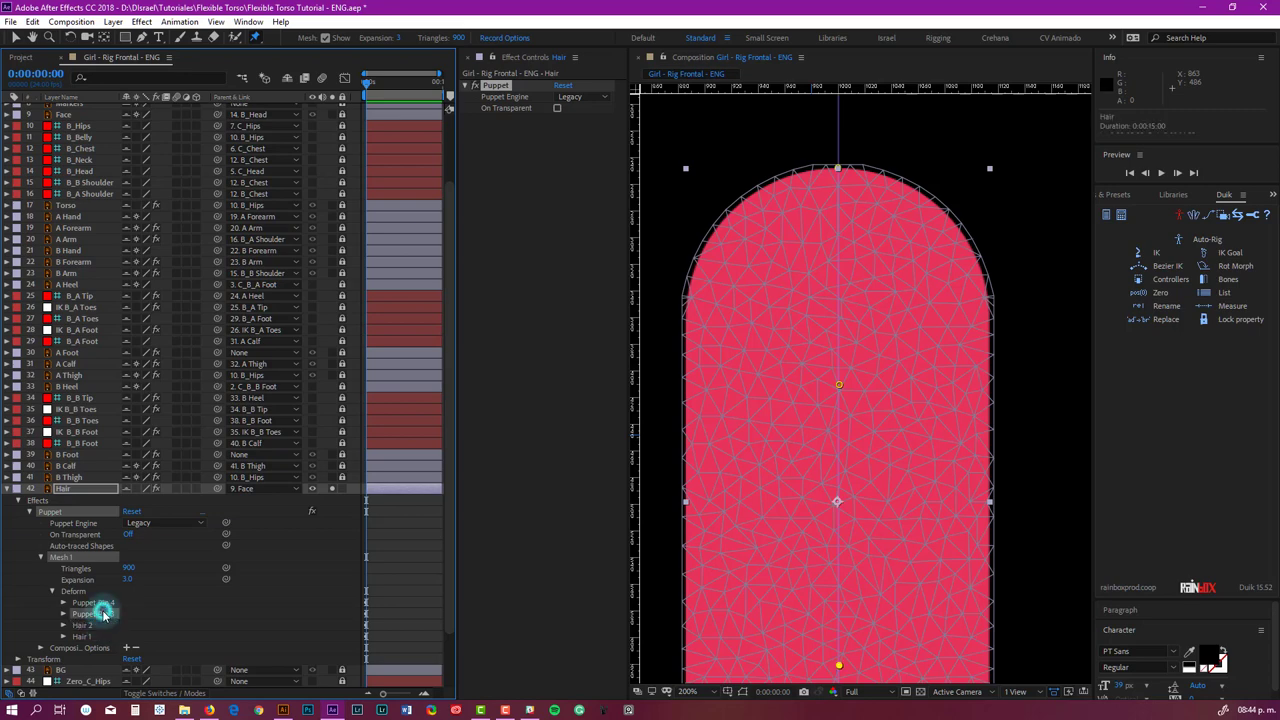
key("Return")
type("Hair")
left_click(106, 604)
key("Return")
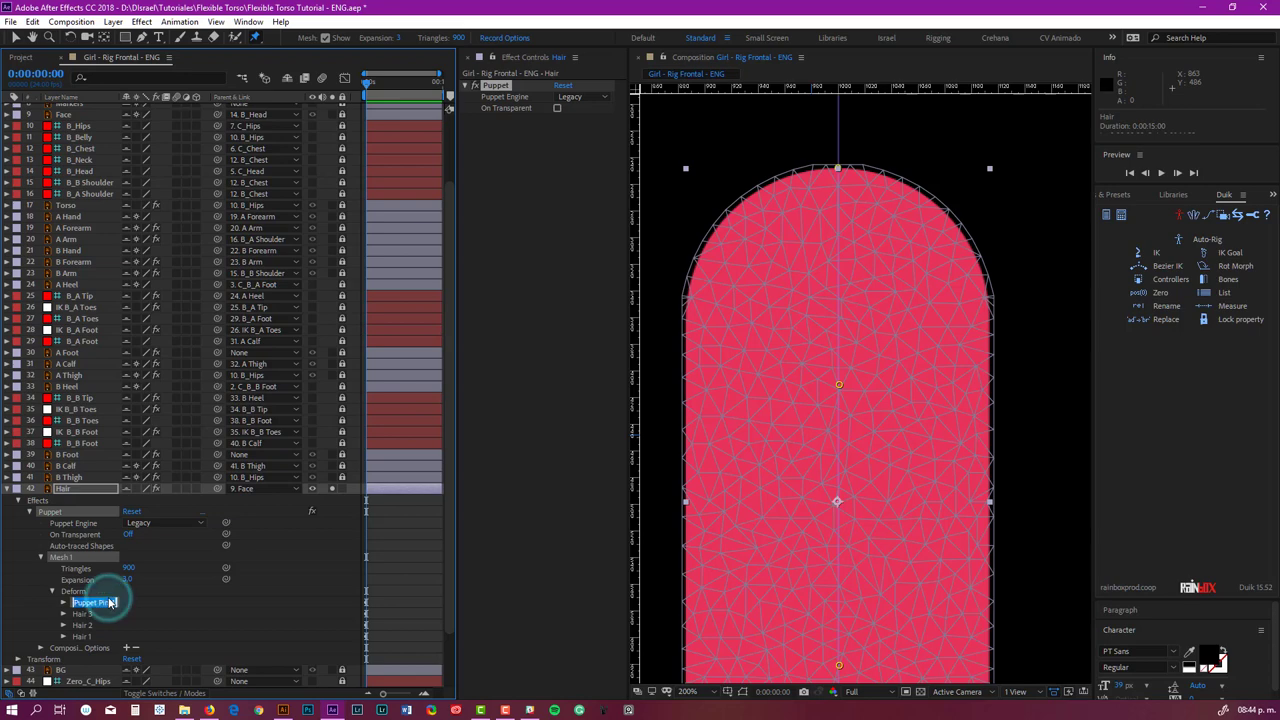
type("Hair")
key("Return")
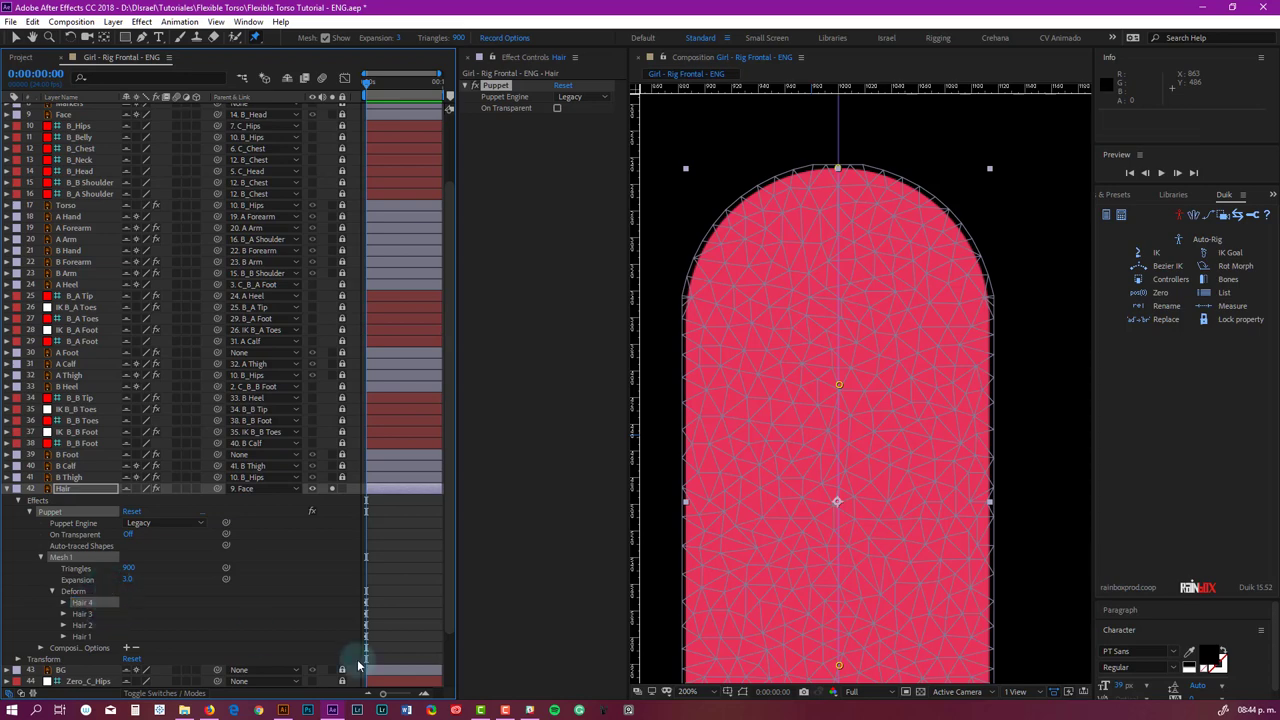
Step: Create Duik bones for all the puppet pins in the Hair layer's Deform group and collapse the layer
scroll(886, 395, "down", 2)
left_click_drag(860, 428, 854, 368)
key("v")
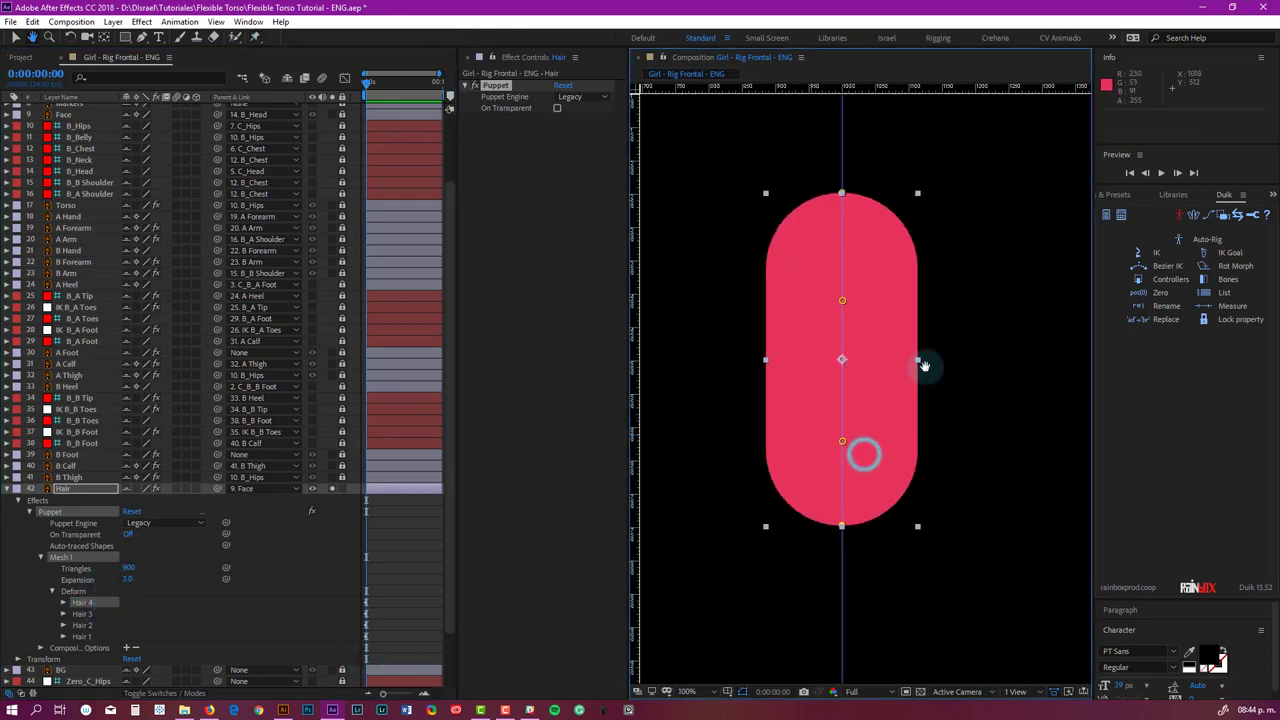
left_click(80, 591)
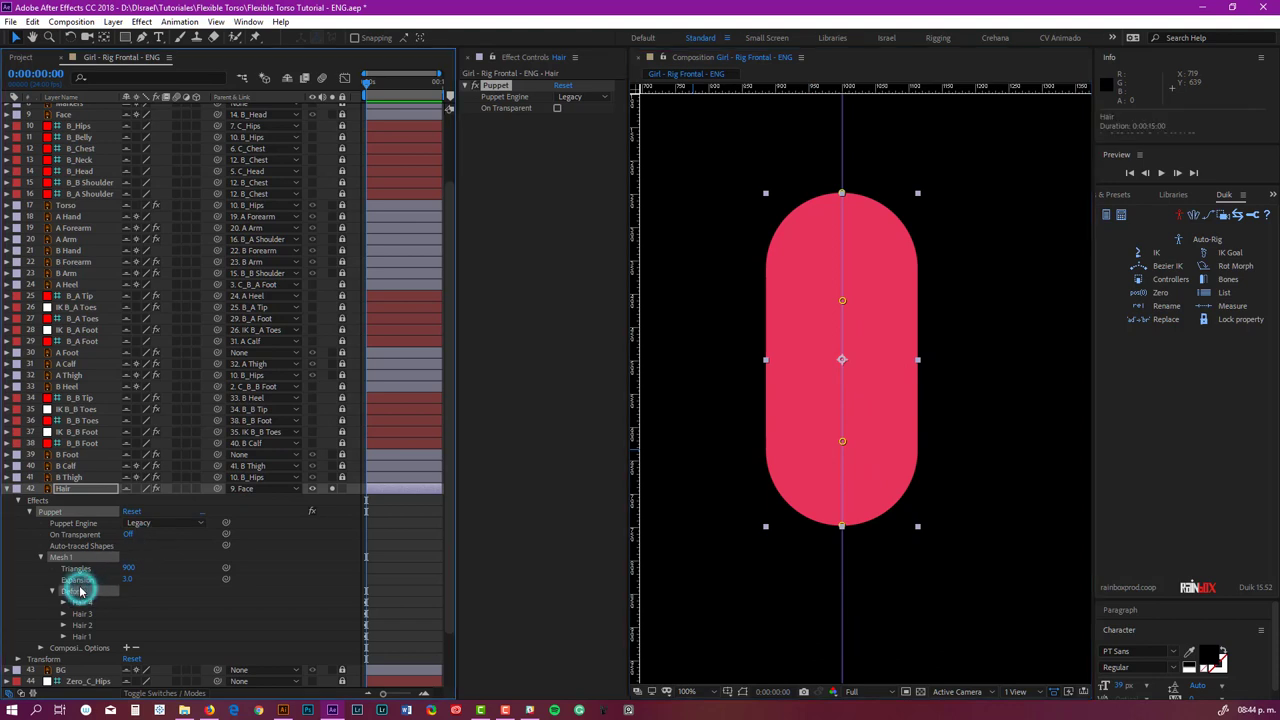
left_click(1229, 285)
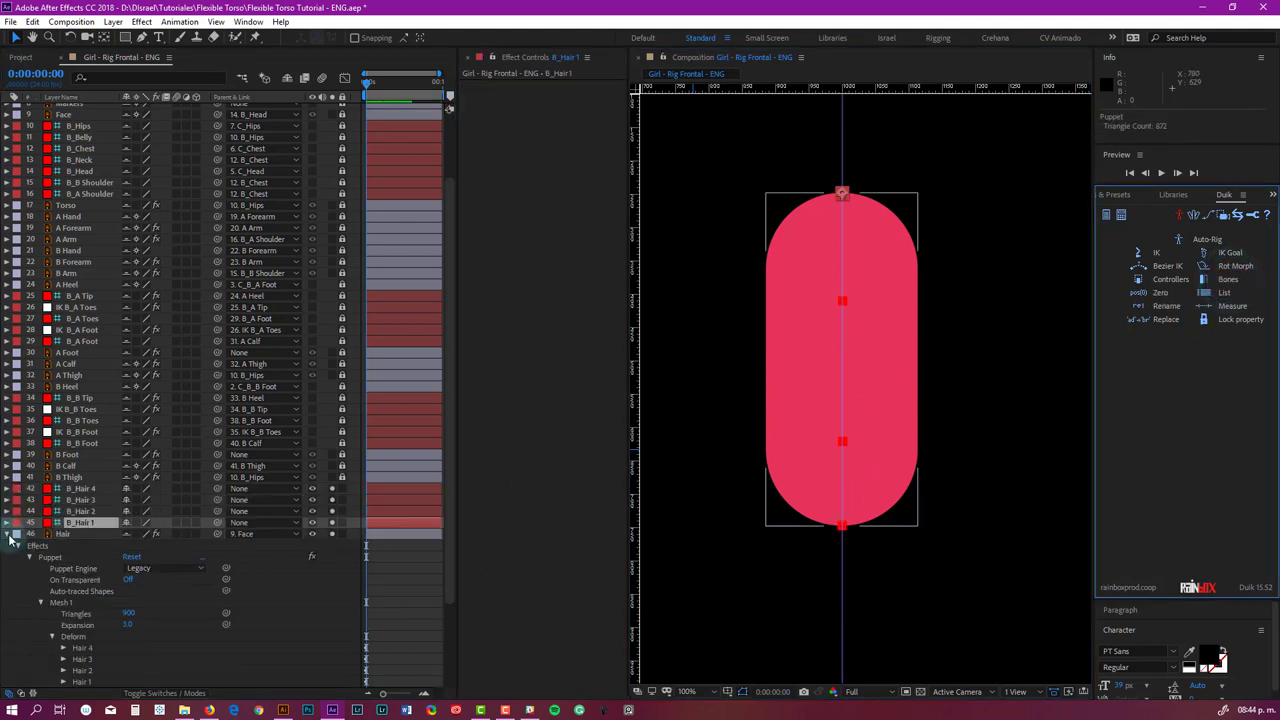
left_click(8, 534)
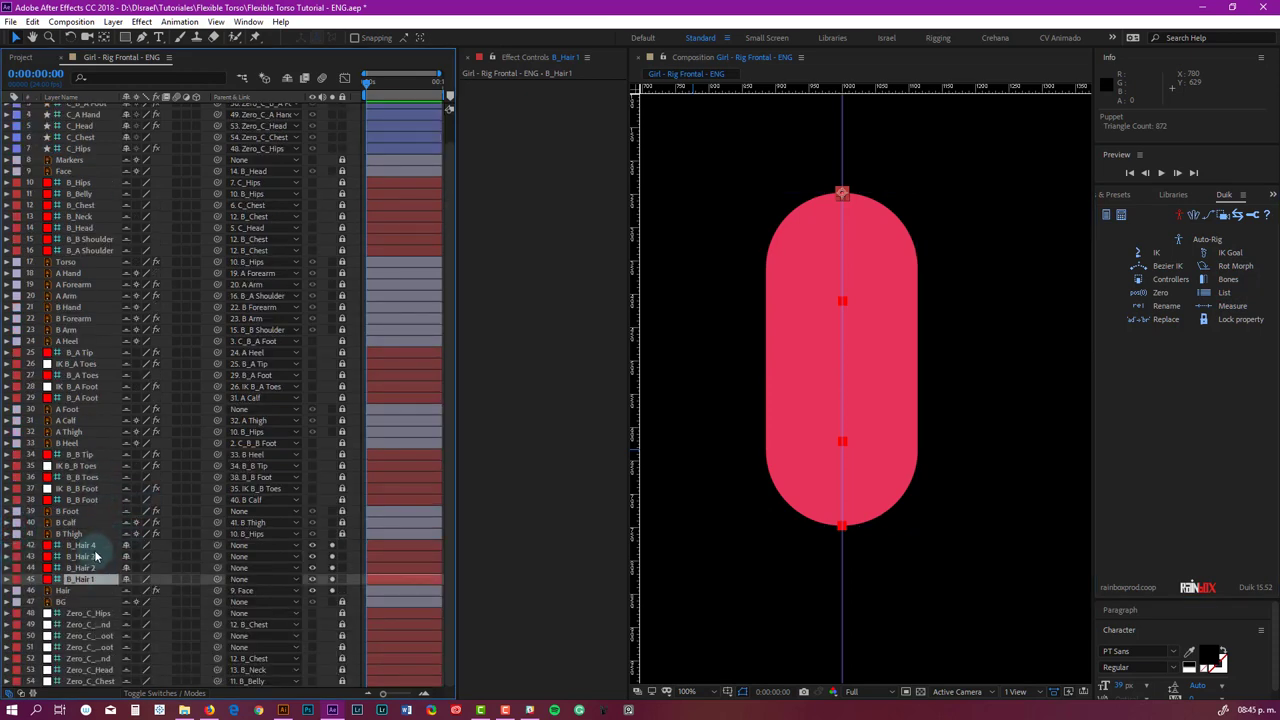
Step: Show the Rotation property of the four hair bone layers, B_Hair 1 to B_Hair 4
left_click(85, 547, "shift")
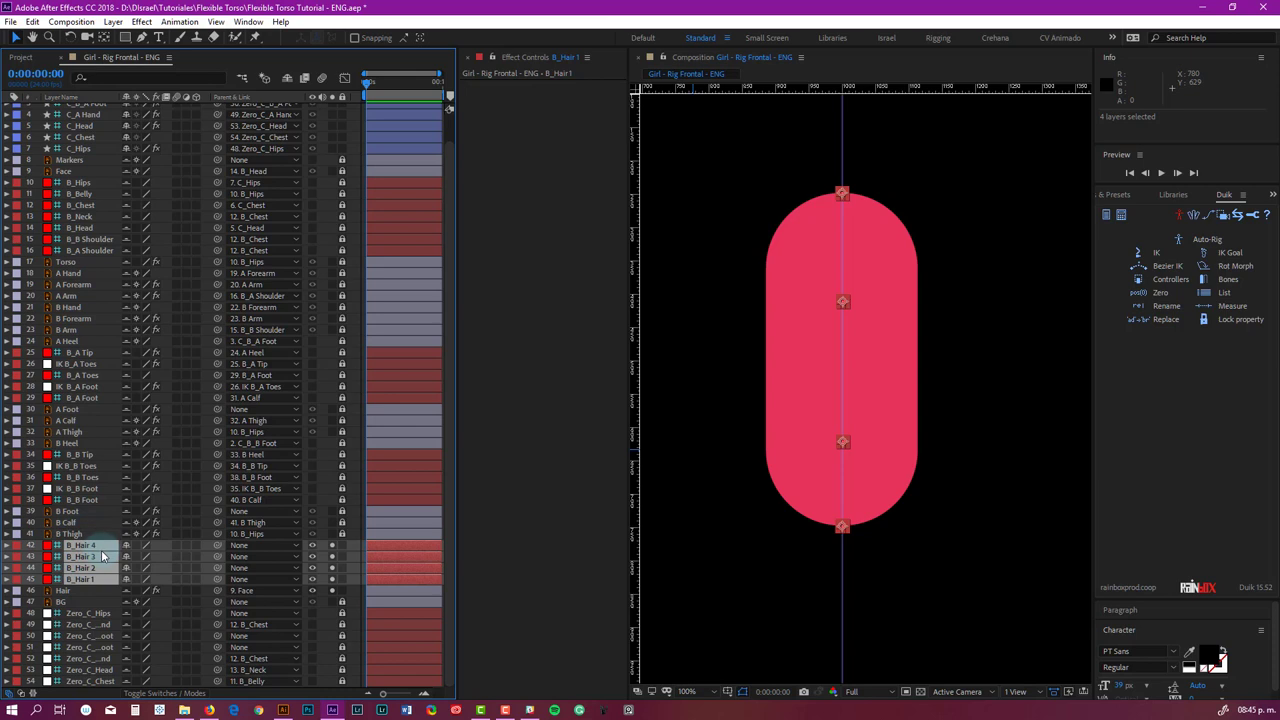
key("r")
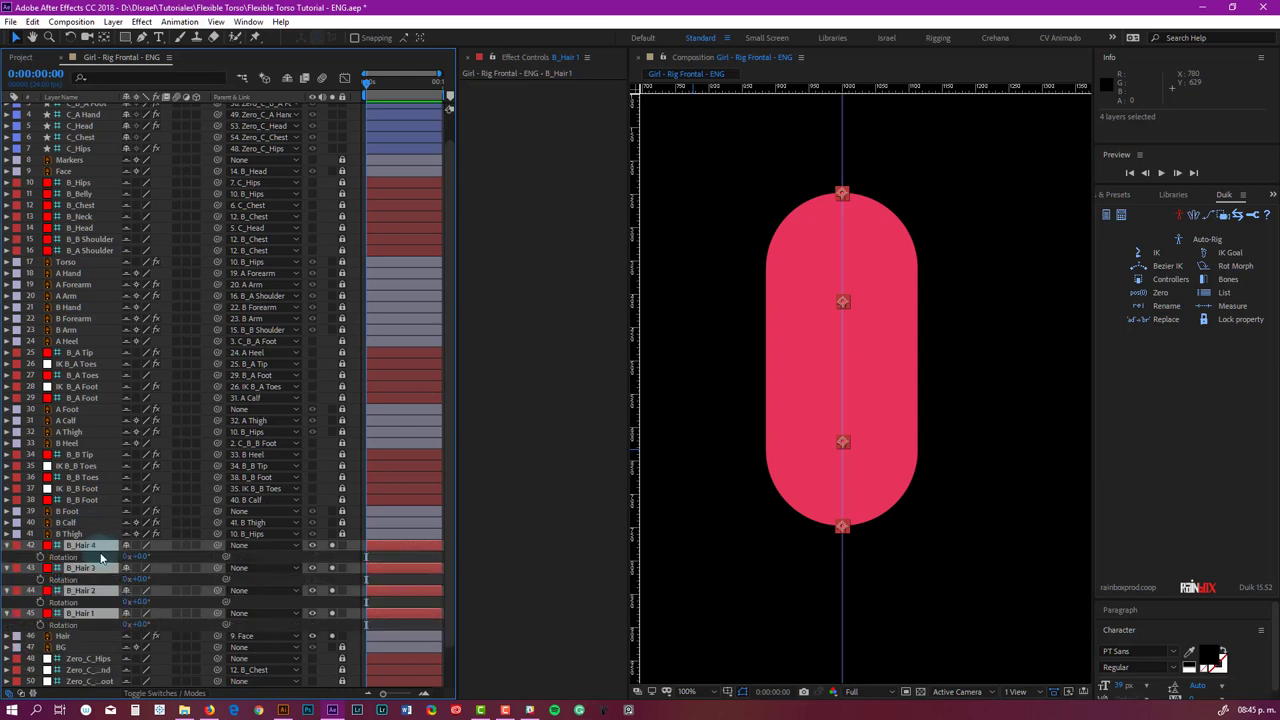
left_click(98, 614)
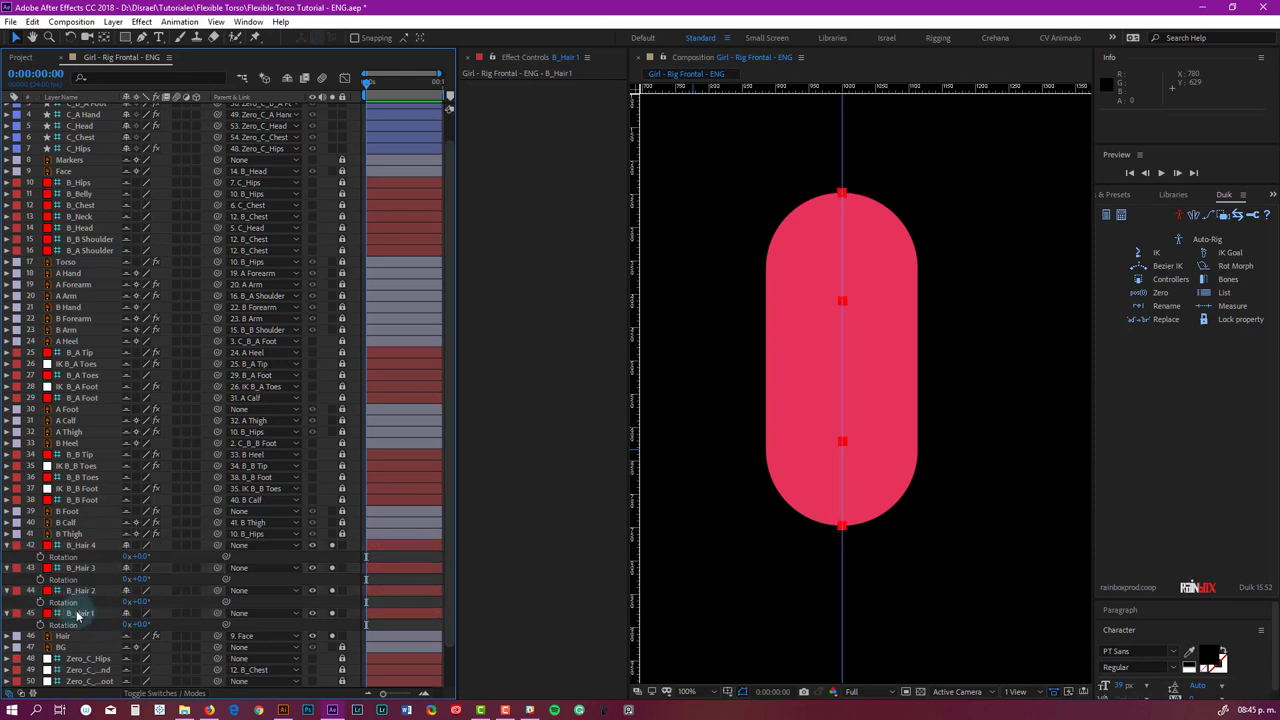
left_click(78, 613)
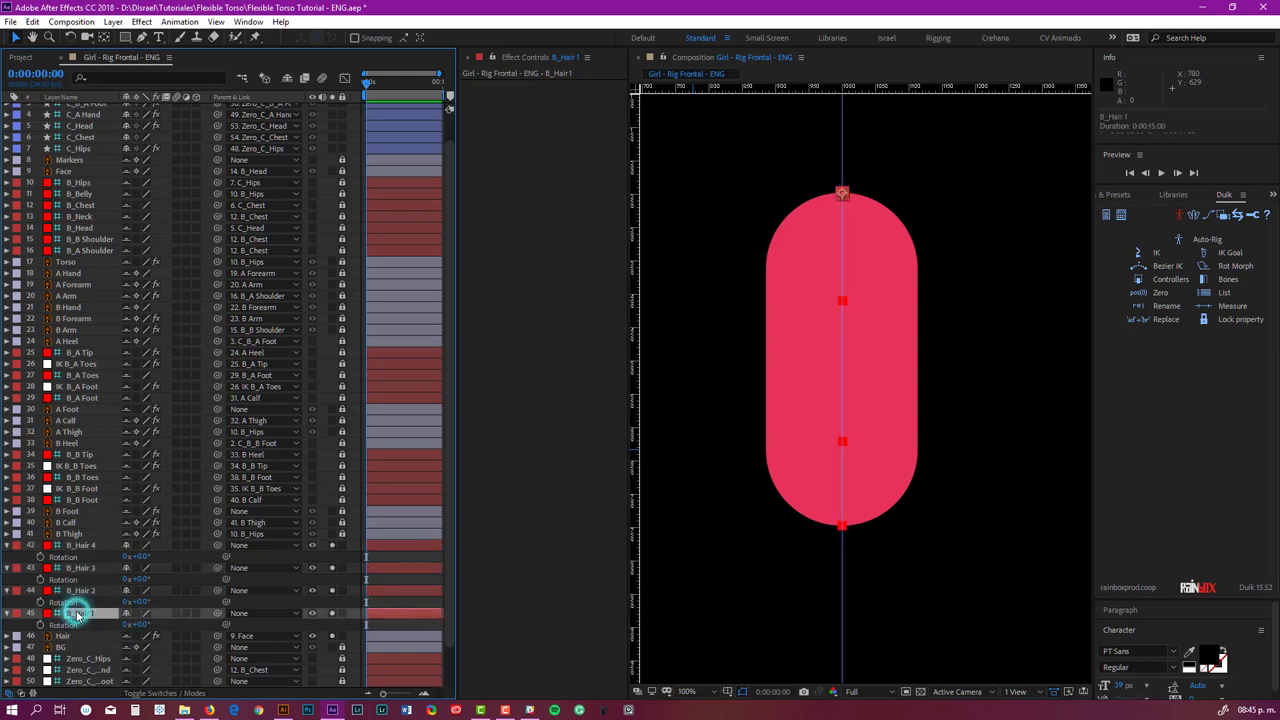
Step: Parent the hair bones in a chain: B_Hair 4 to B_Hair 3, B_Hair 3 to B_Hair 2, and B_Hair 2 to B_Hair 1
left_click(84, 546)
key("Return")
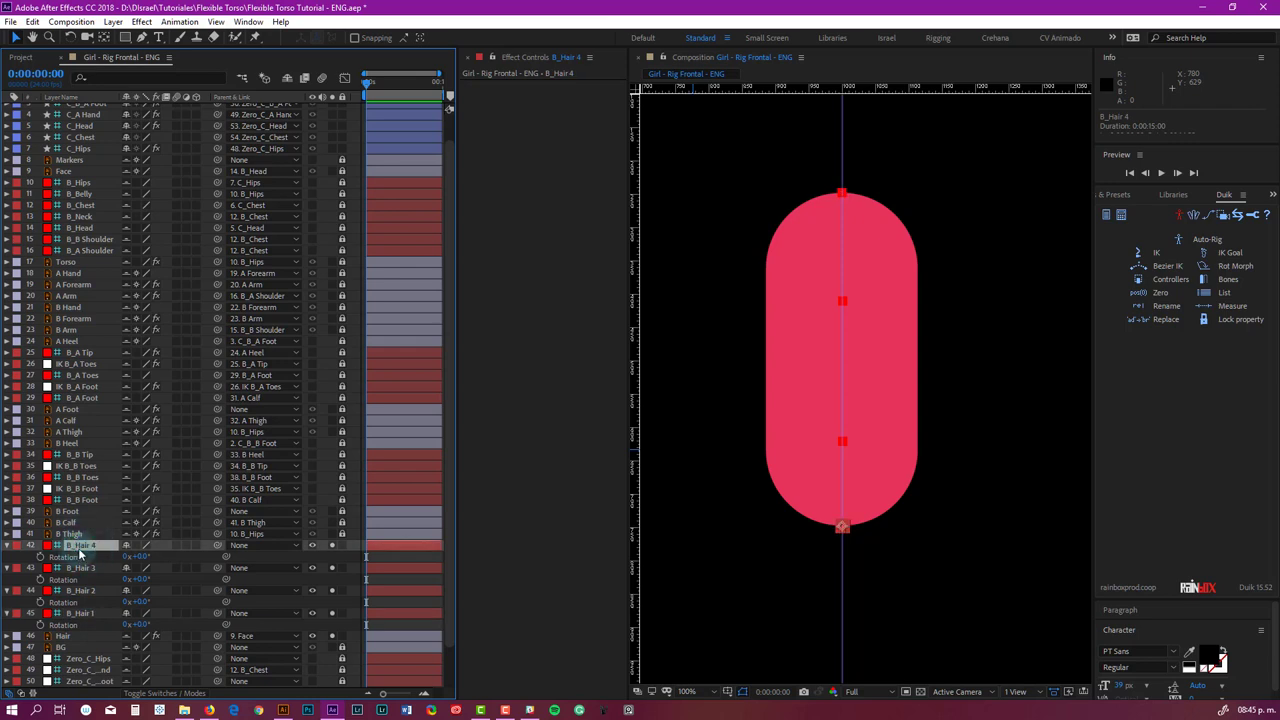
left_click_drag(218, 547, 88, 570)
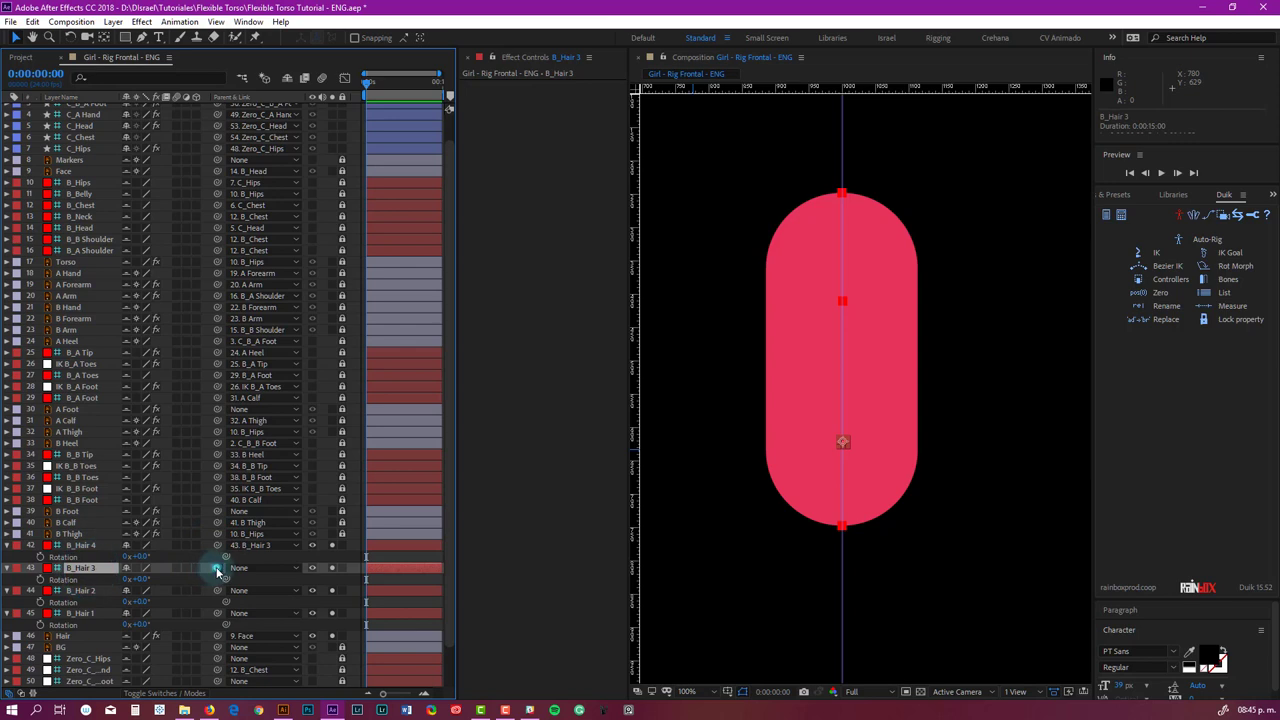
left_click_drag(217, 571, 86, 591)
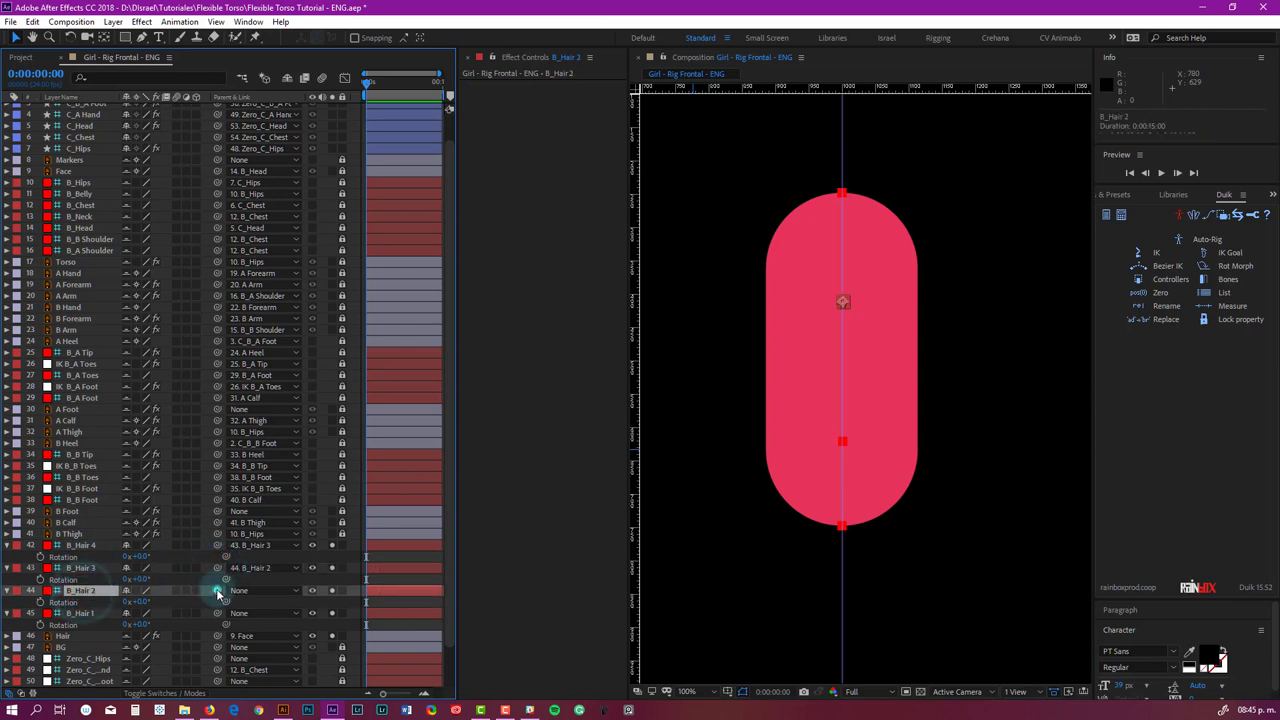
left_click_drag(218, 591, 88, 617)
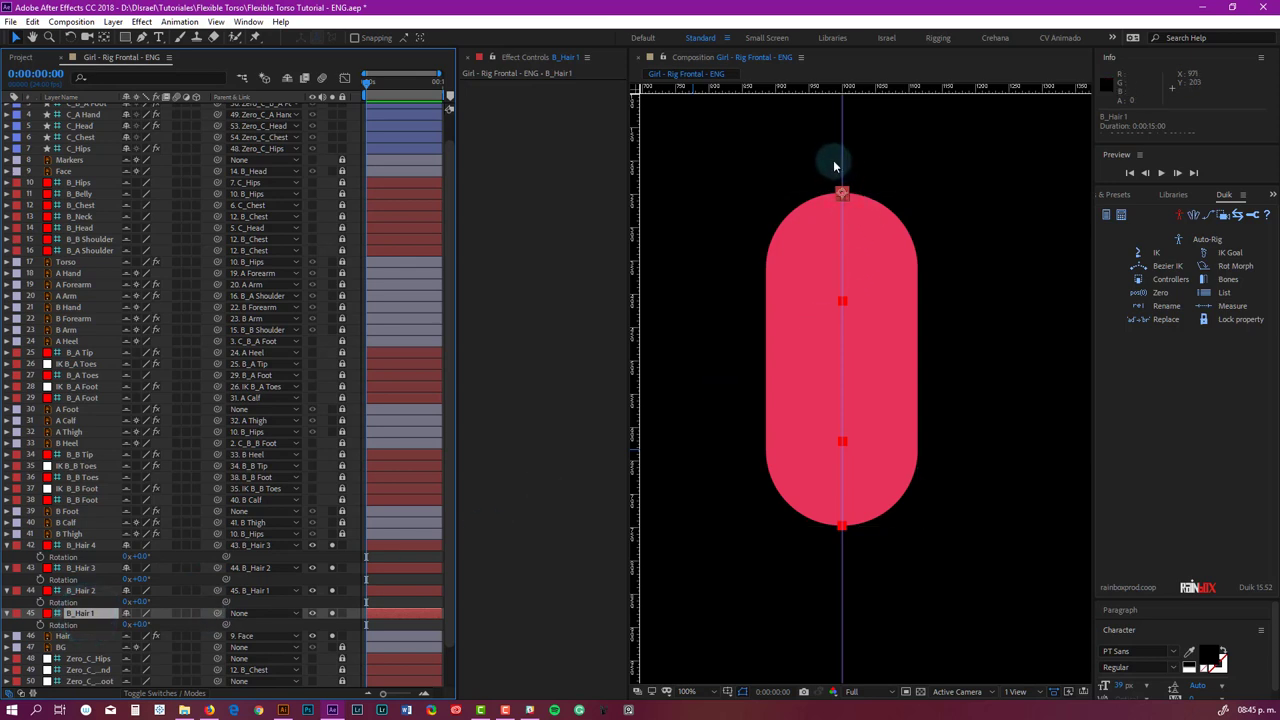
Step: Remove the vertical guide from the composition and hide the rulers
left_click_drag(842, 157, 605, 162)
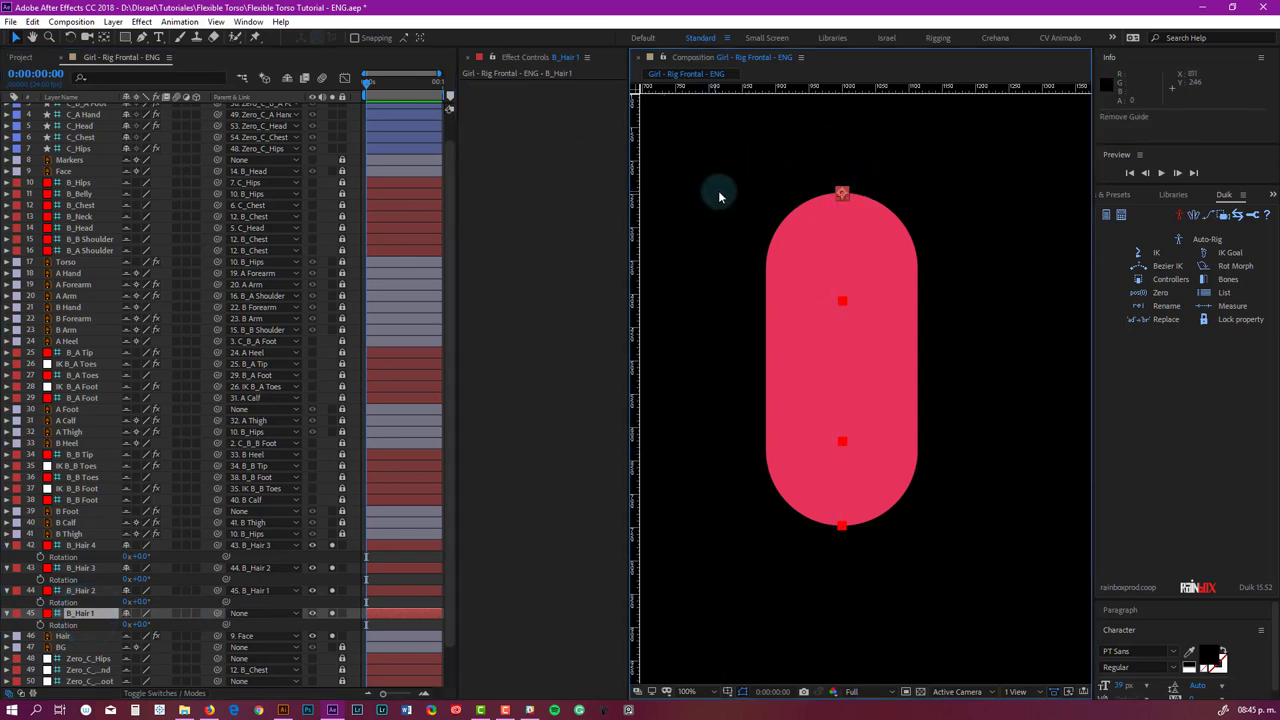
key("ctrl+r")
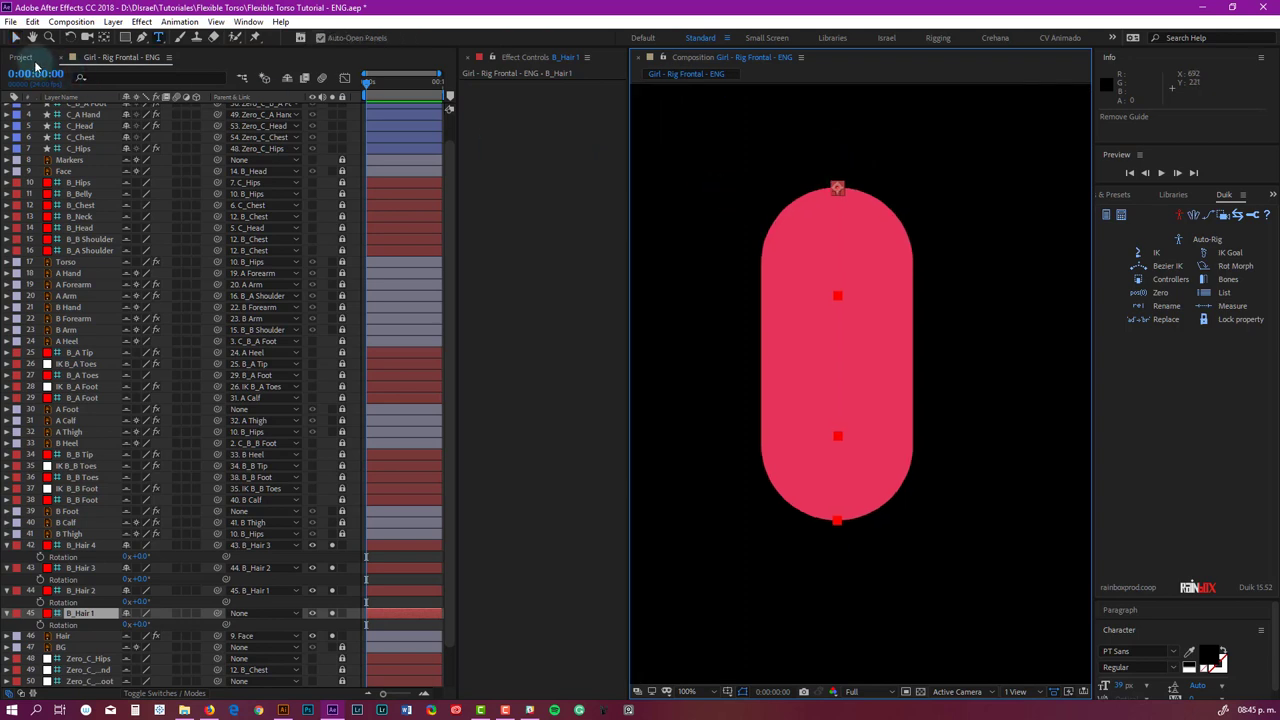
key("v")
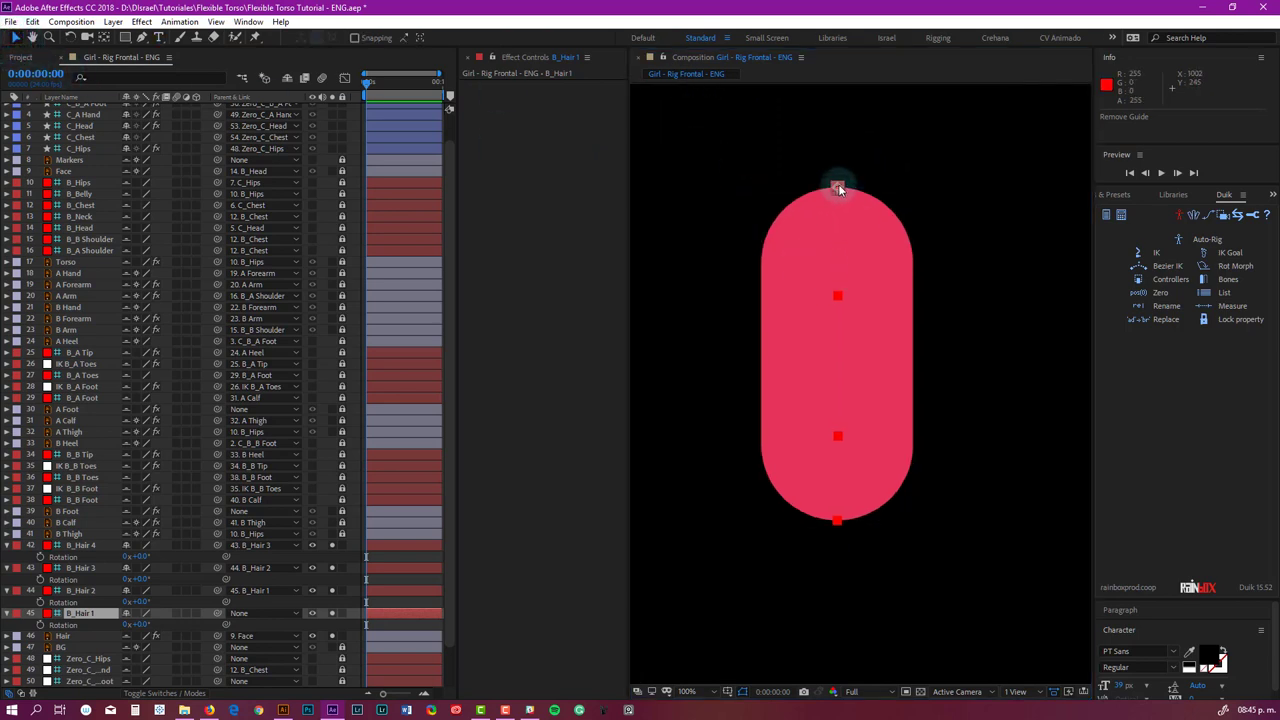
Step: Try moving the hair with the B_Hair 1 bone and undo the move
left_click_drag(838, 184, 929, 200)
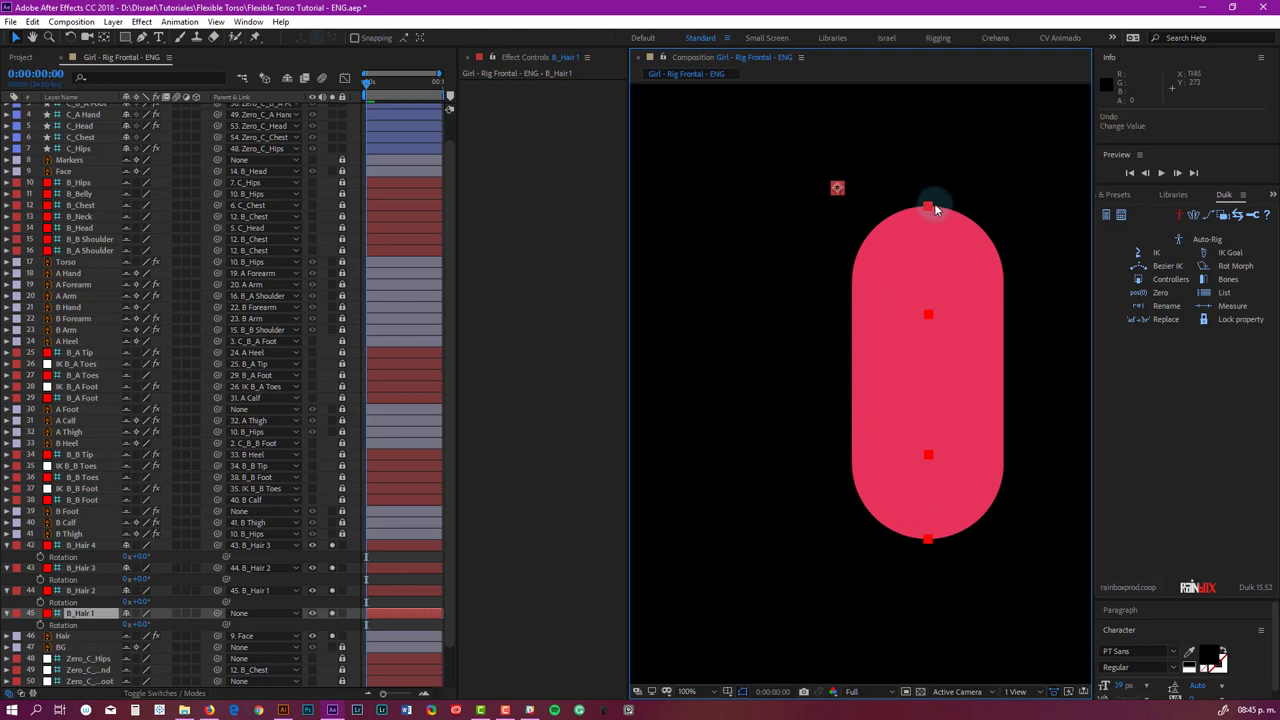
key("ctrl+z")
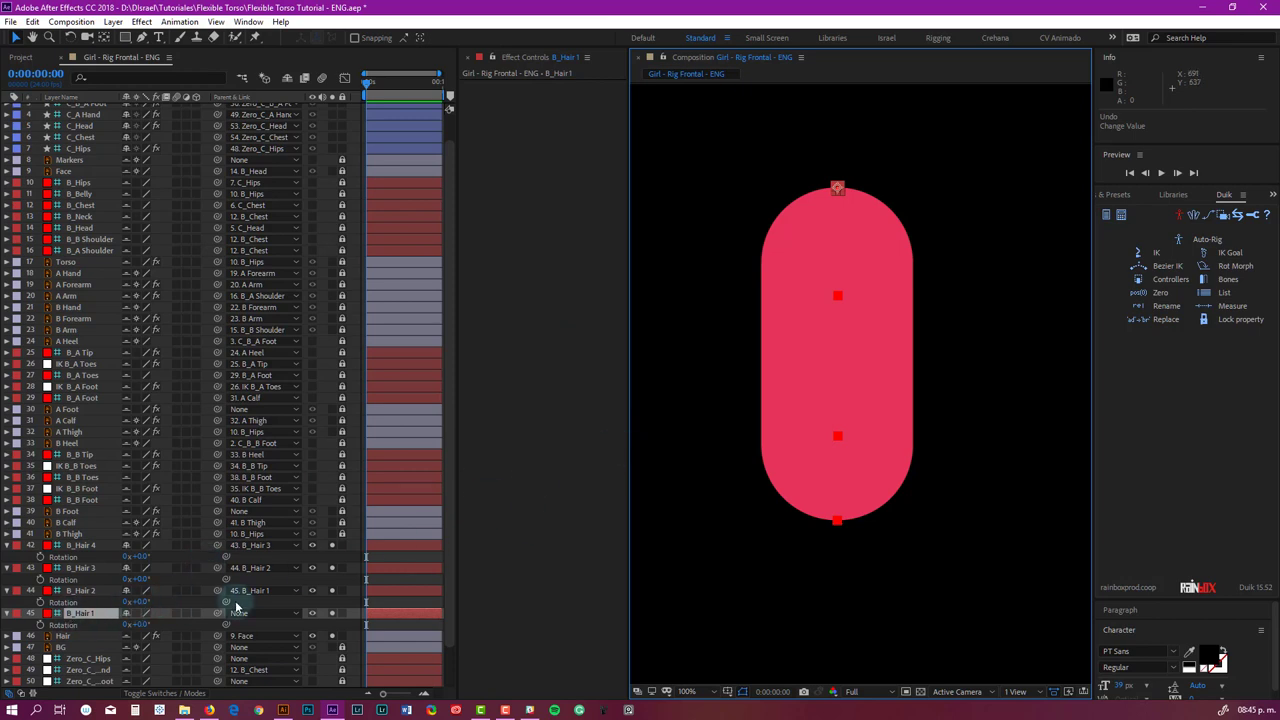
Step: Try rotating the B_Hair 4 bone and undo the rotation
left_click_drag(455, 428, 484, 428)
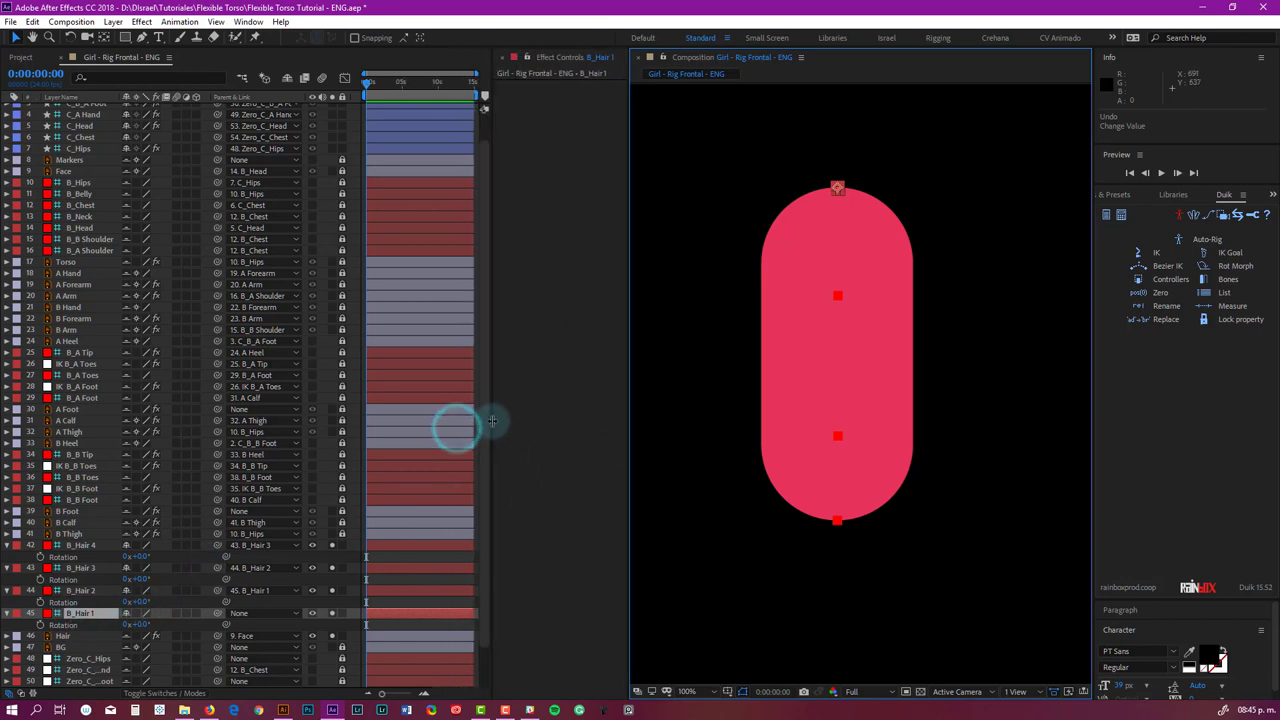
left_click(76, 546)
left_click_drag(137, 555, 140, 555)
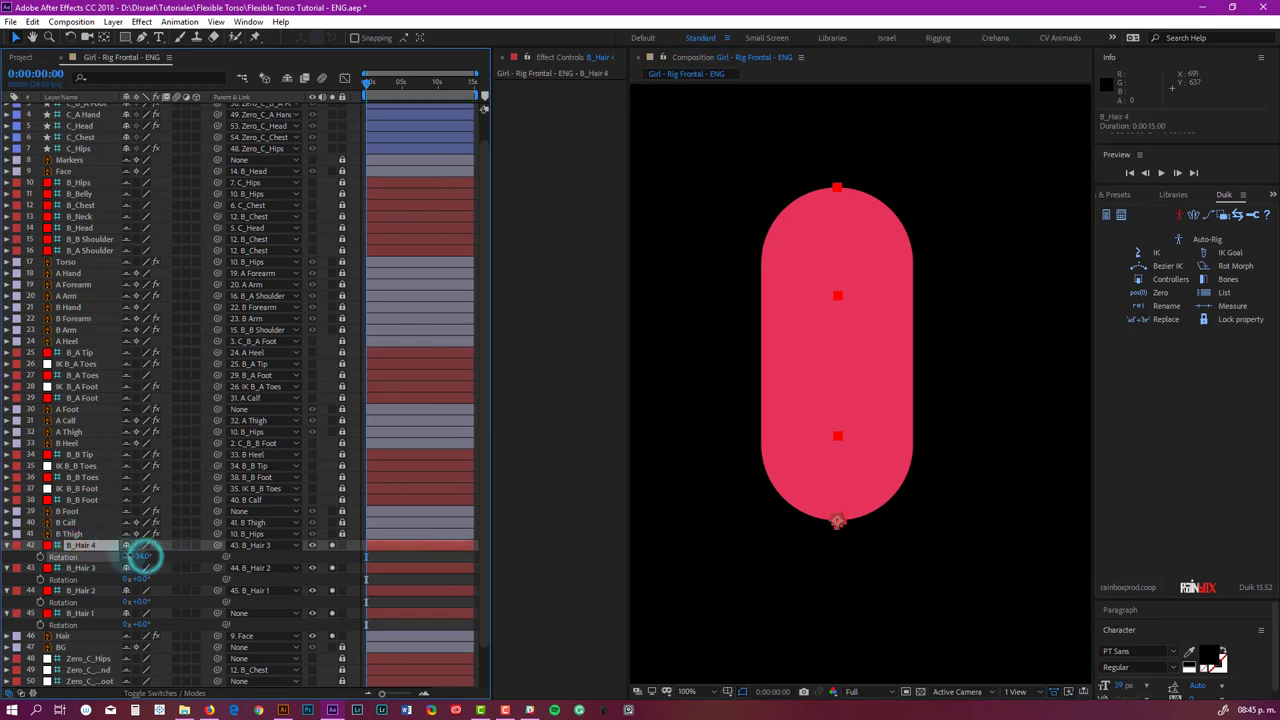
key("ctrl+z")
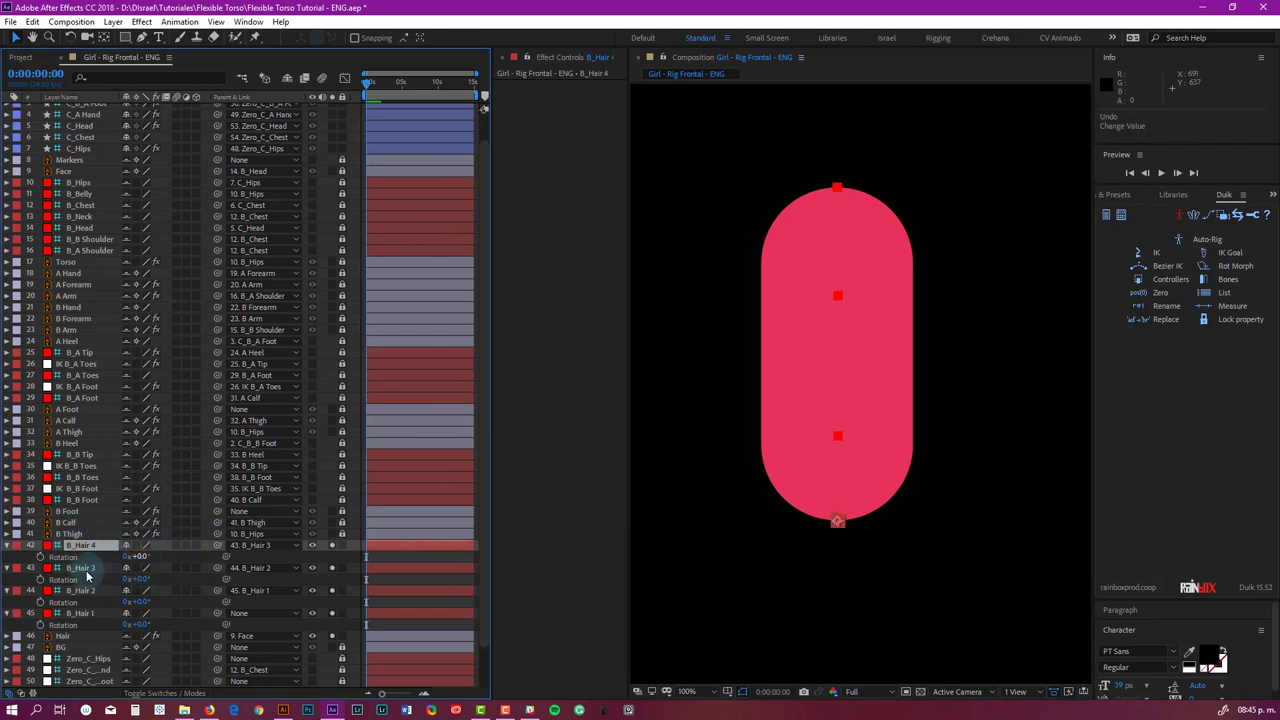
Step: Link the Rotation of B_Hair 3 to B_Hair 2's Rotation and B_Hair 2's Rotation to B_Hair 1's with expressions
left_click(82, 569)
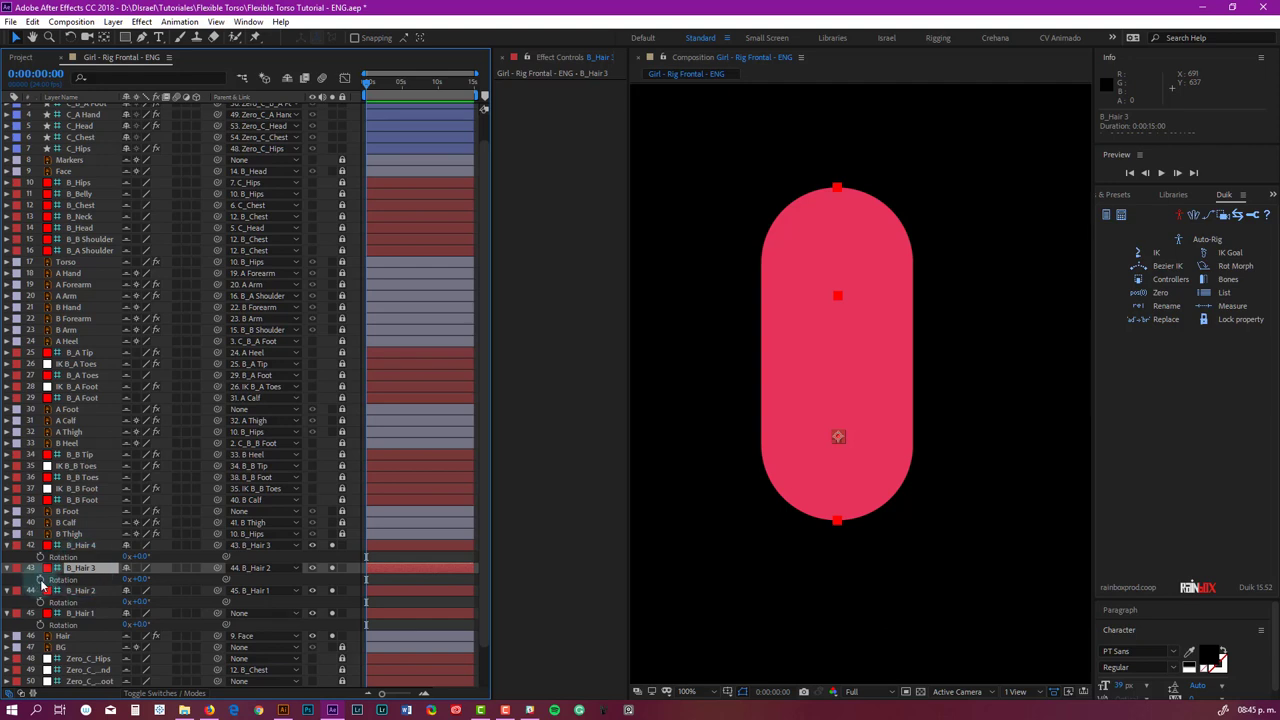
left_click(40, 580, "alt")
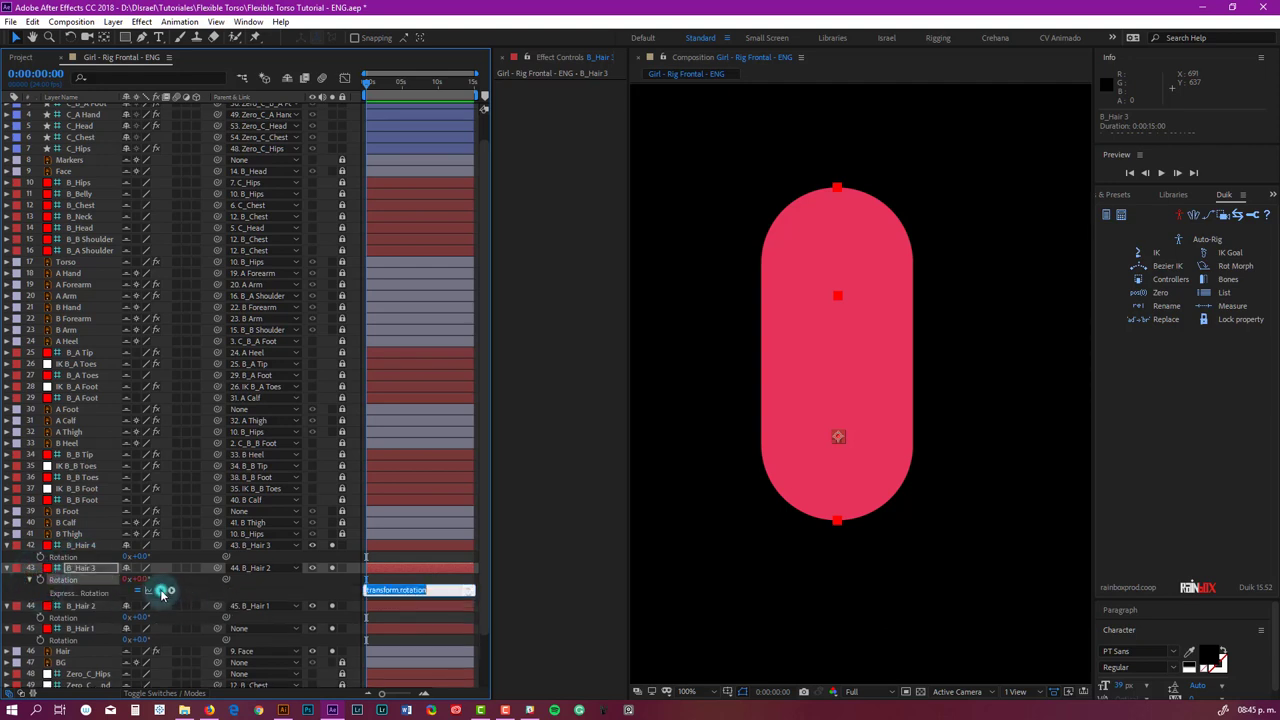
left_click_drag(162, 592, 75, 626)
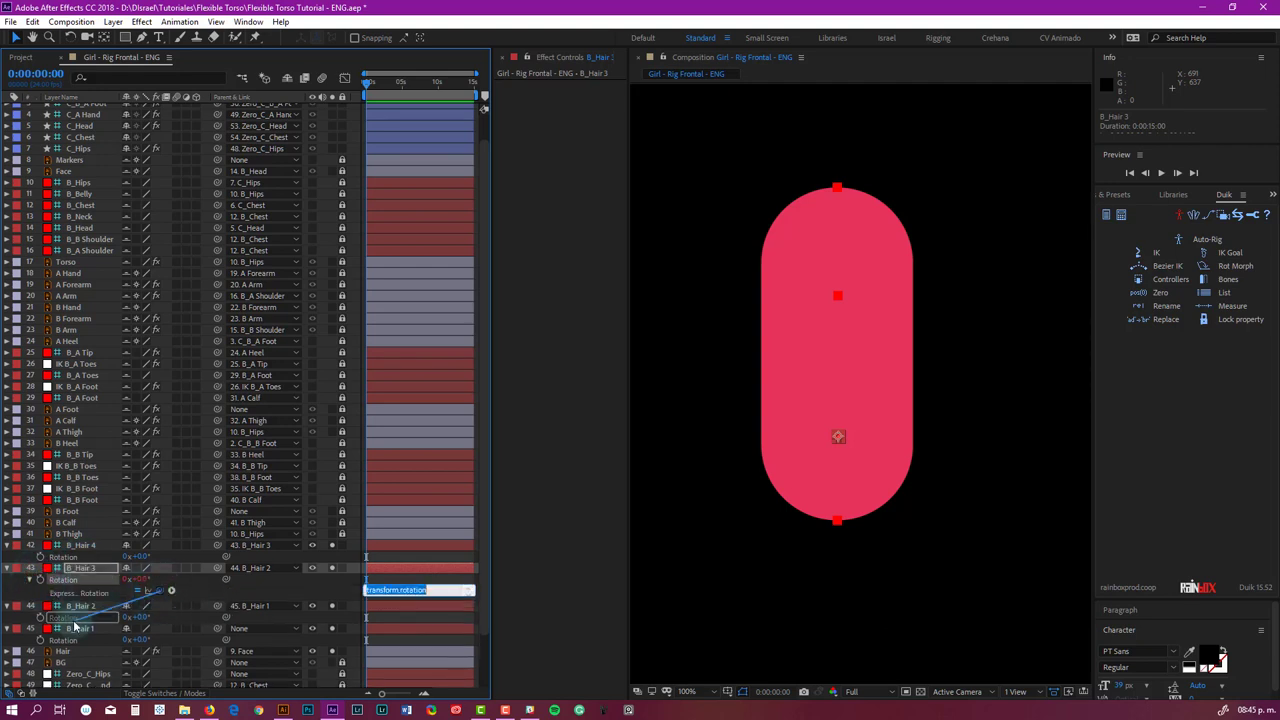
left_click(75, 621)
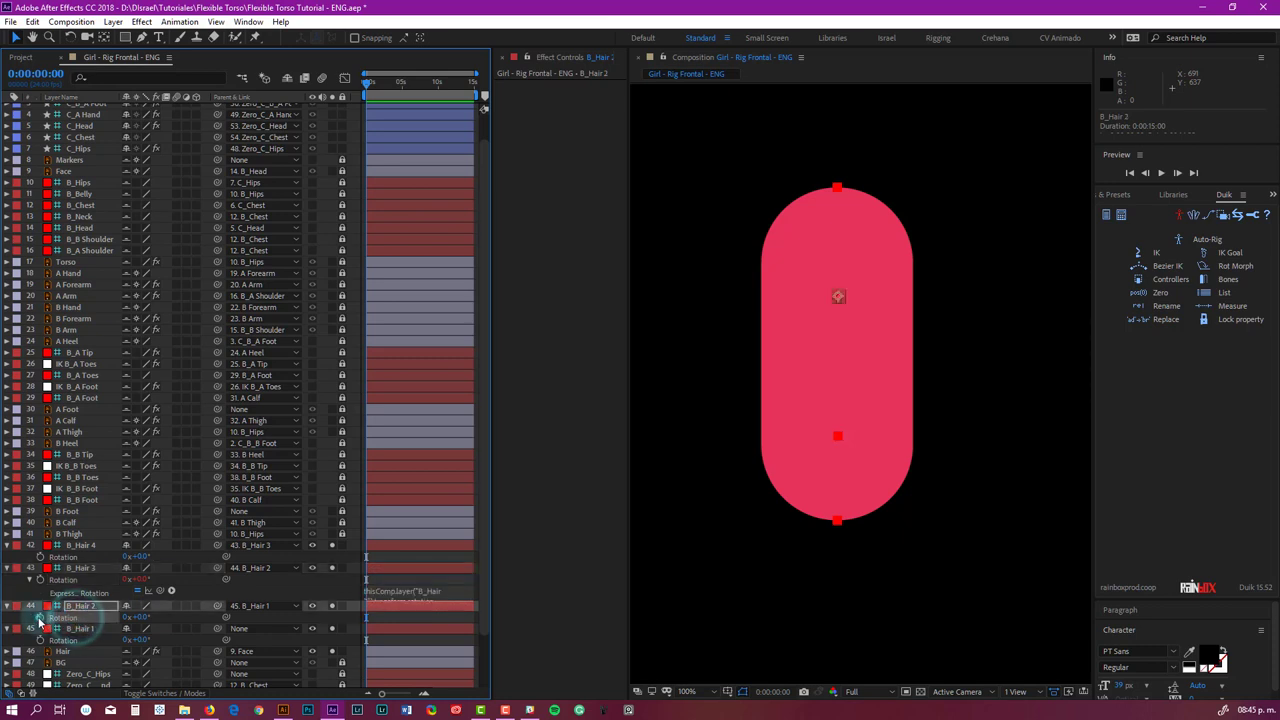
left_click(40, 618, "alt")
left_click_drag(152, 636, 69, 657)
Step: Try bending the whole hair by rotating the B_Hair 1 bone and undo the rotation
left_click(87, 647)
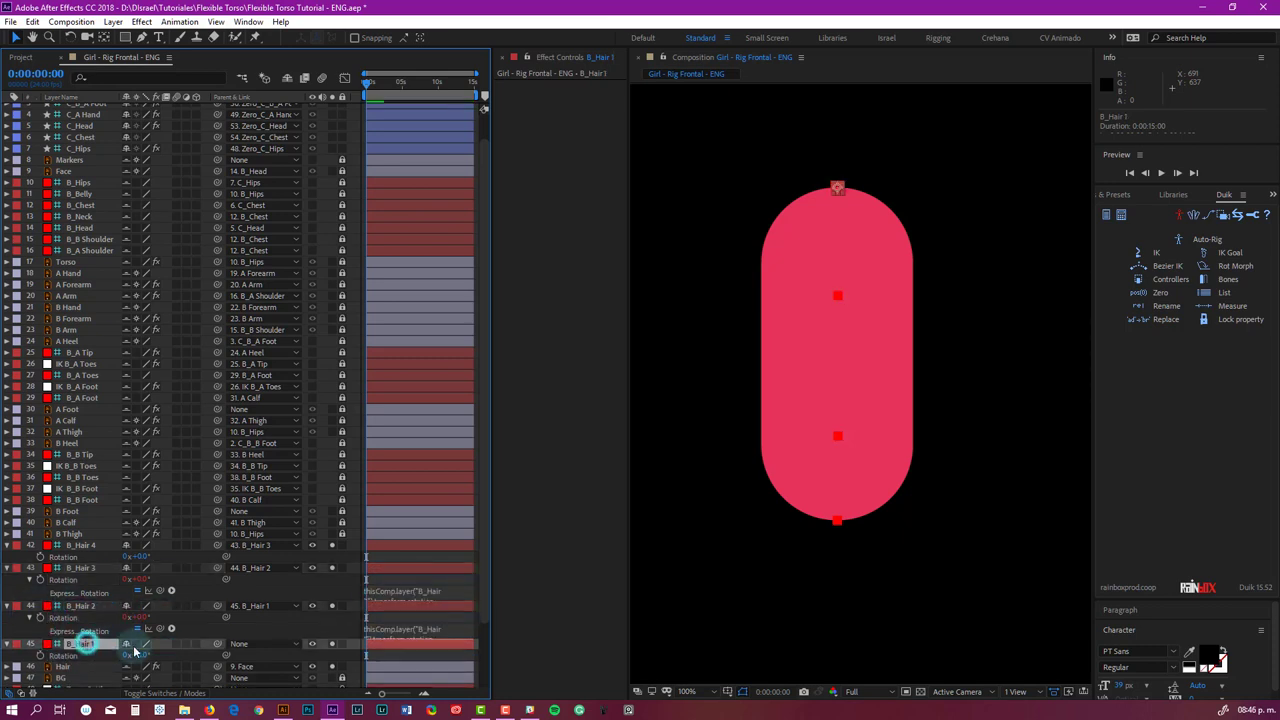
mouse_move(140, 655)
left_mouse_down()
mouse_move(110, 650)
mouse_move(158, 652)
mouse_move(143, 652)
left_mouse_up()
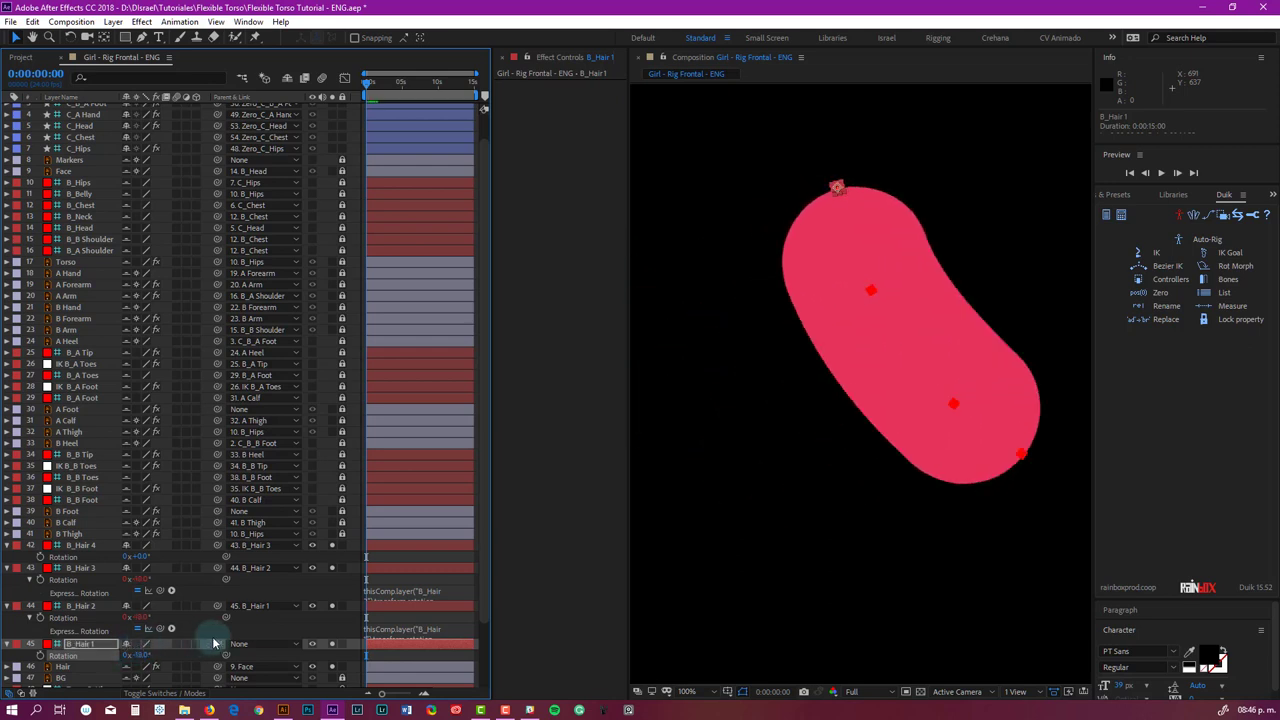
key("ctrl+z")
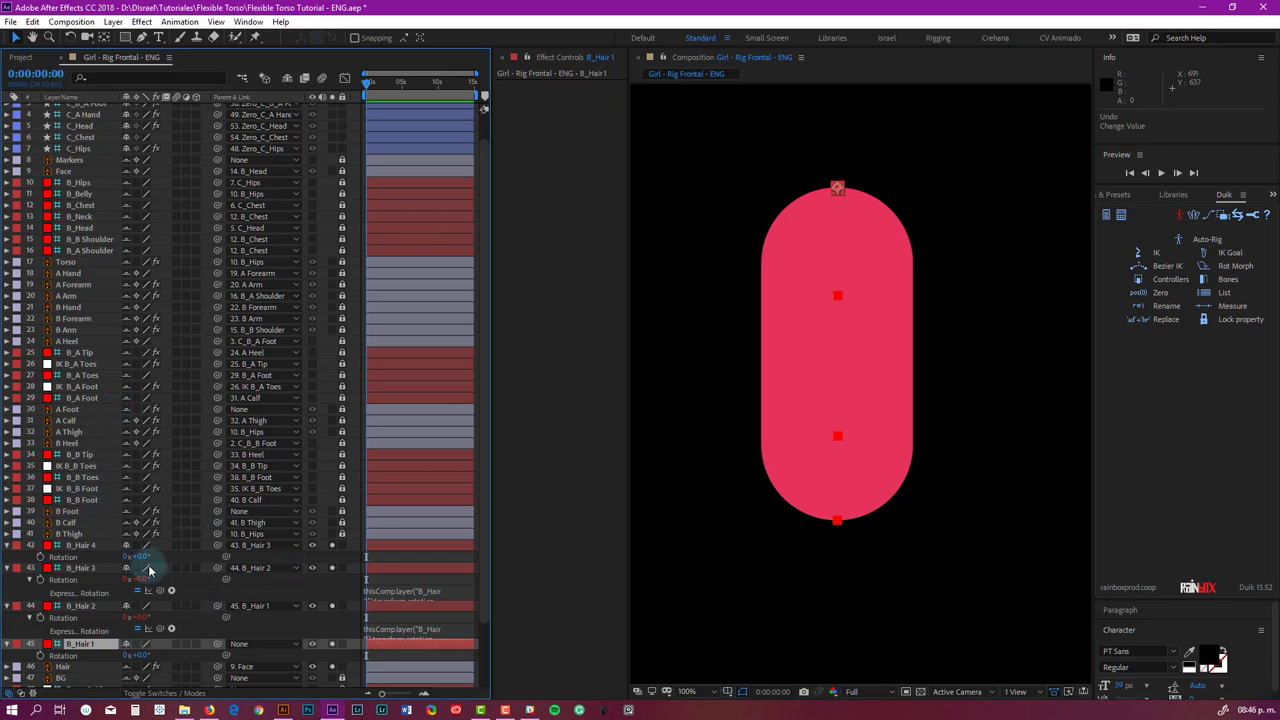
Step: Parent the Hair layer to B_Hair 1 and the B_Hair 1 bone to the Face layer
left_click(64, 668)
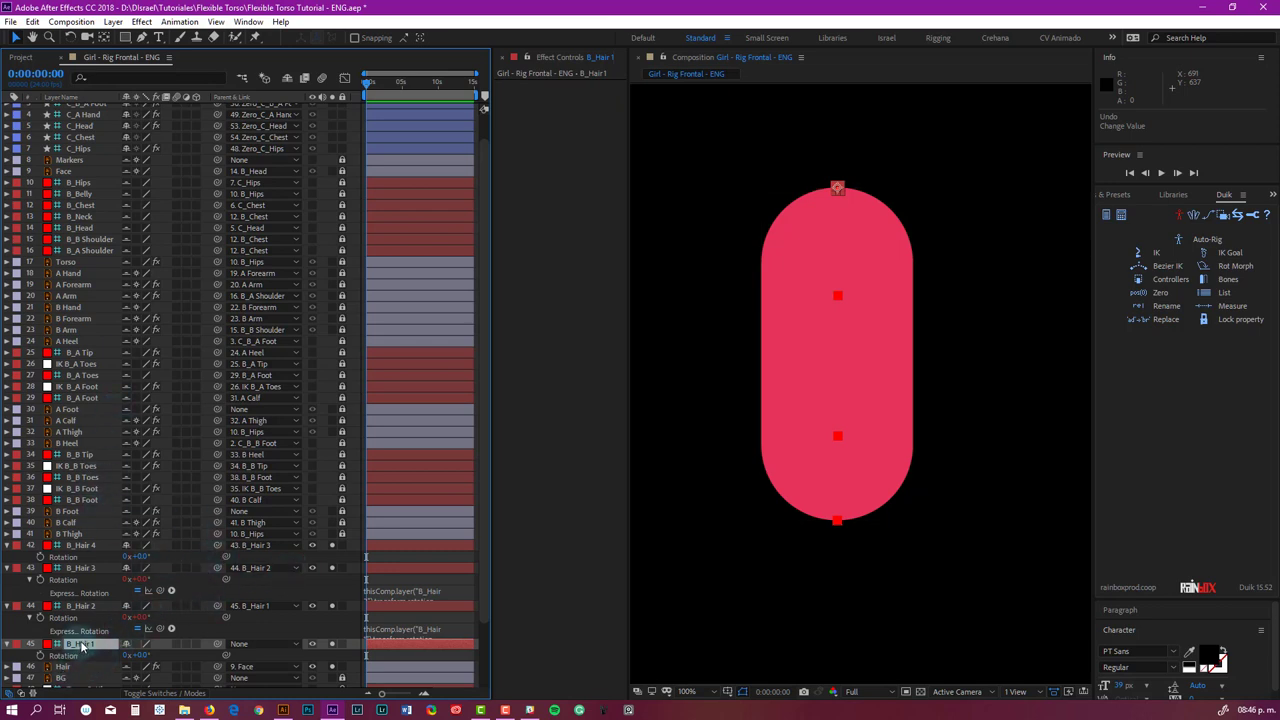
left_click(66, 667)
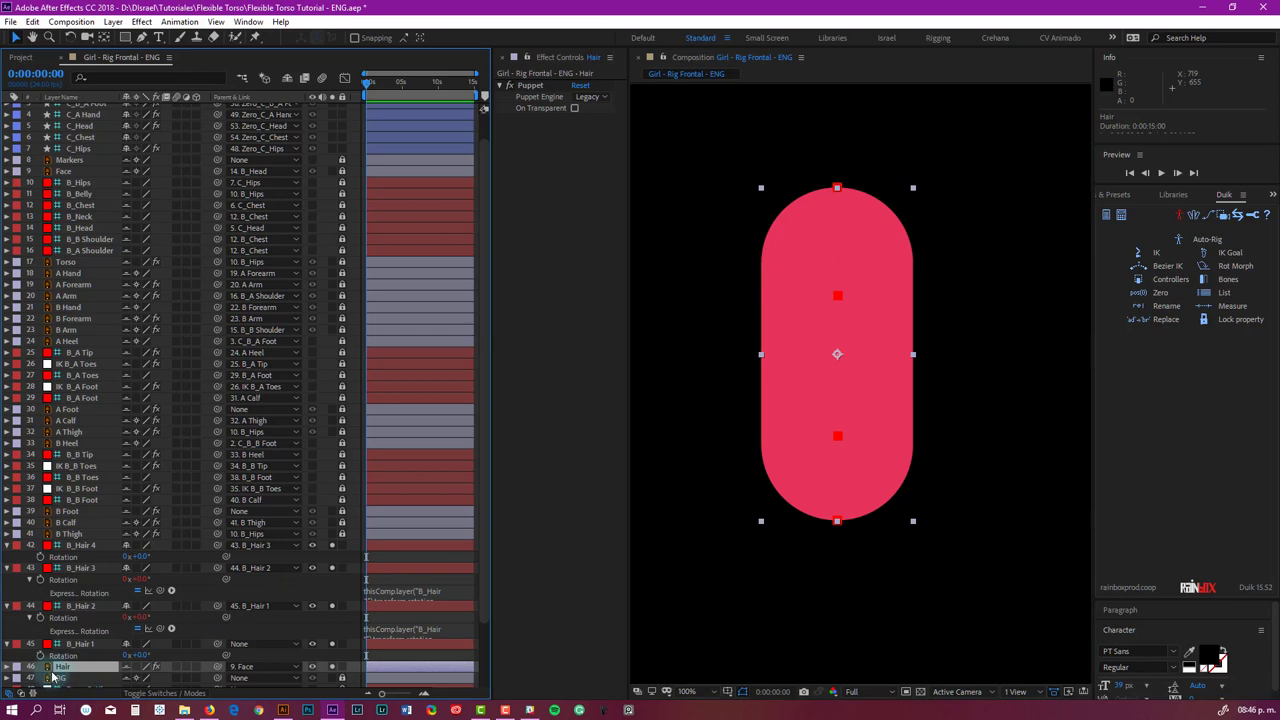
left_click(212, 656)
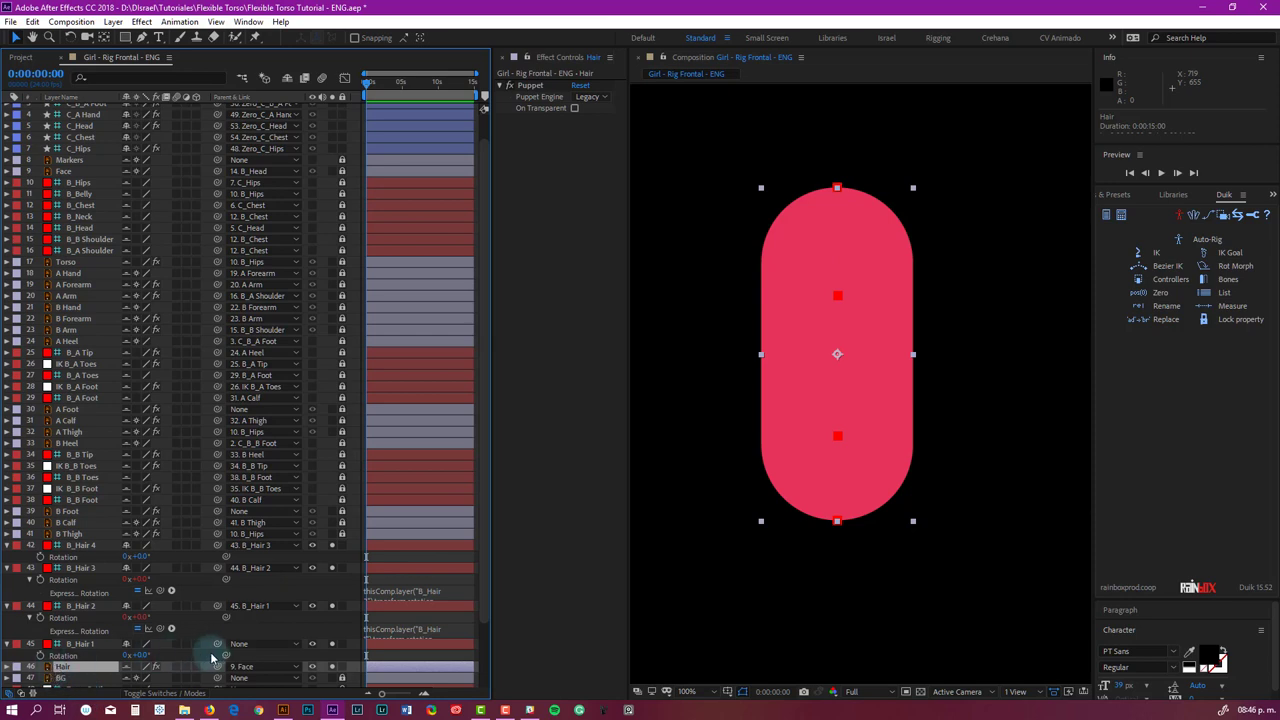
left_click_drag(216, 670, 86, 648)
left_click(86, 647)
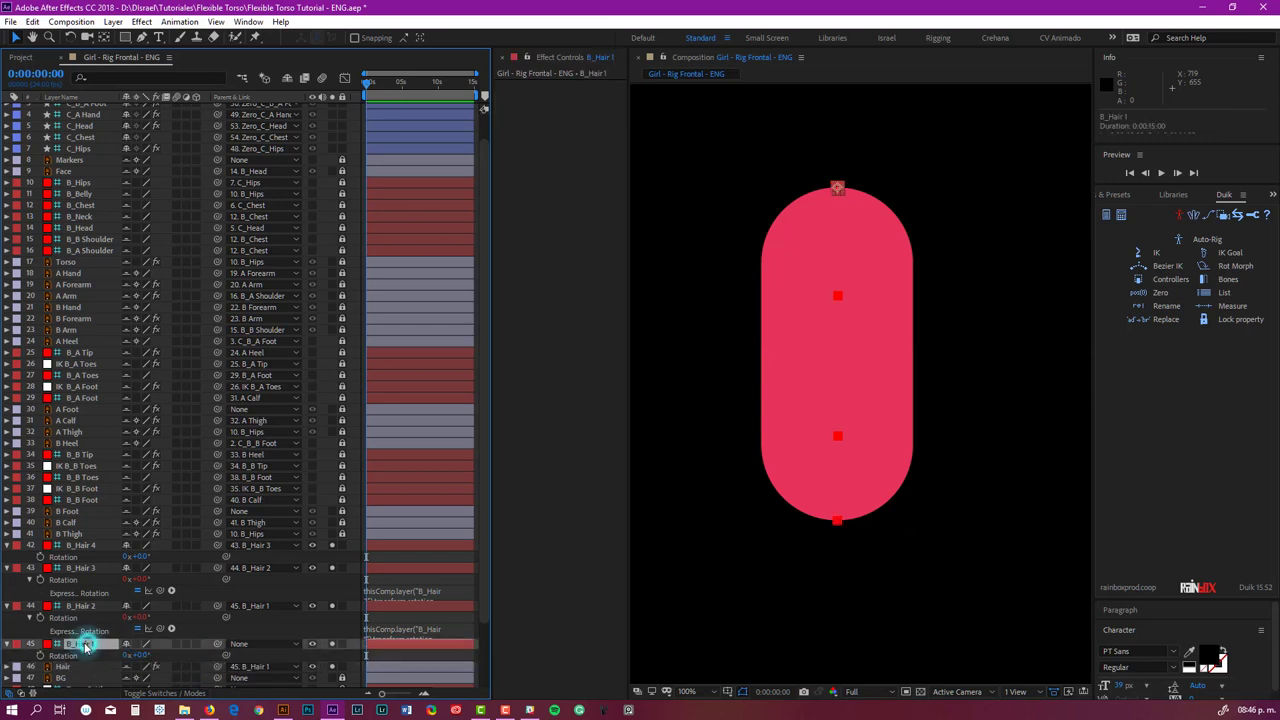
left_click_drag(217, 648, 75, 173)
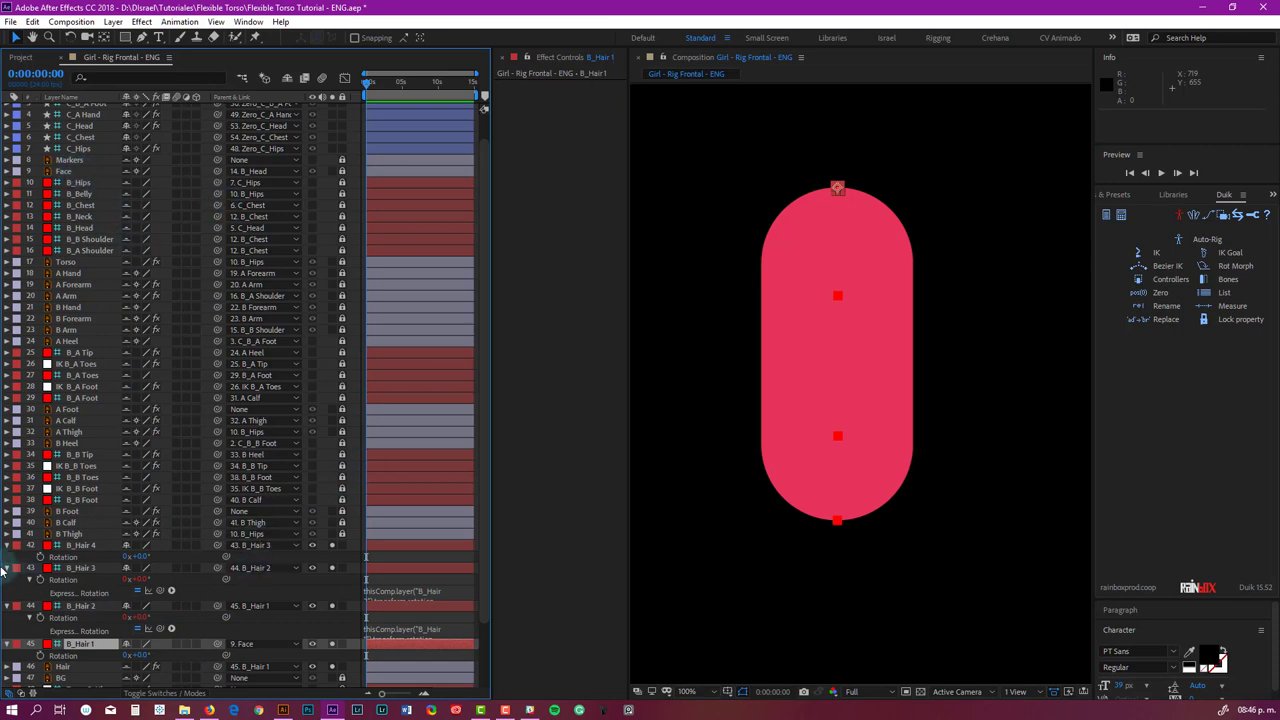
Step: Collapse the properties of the hair bone layers and turn off solo for the bones and the Hair layer
left_click(288, 603)
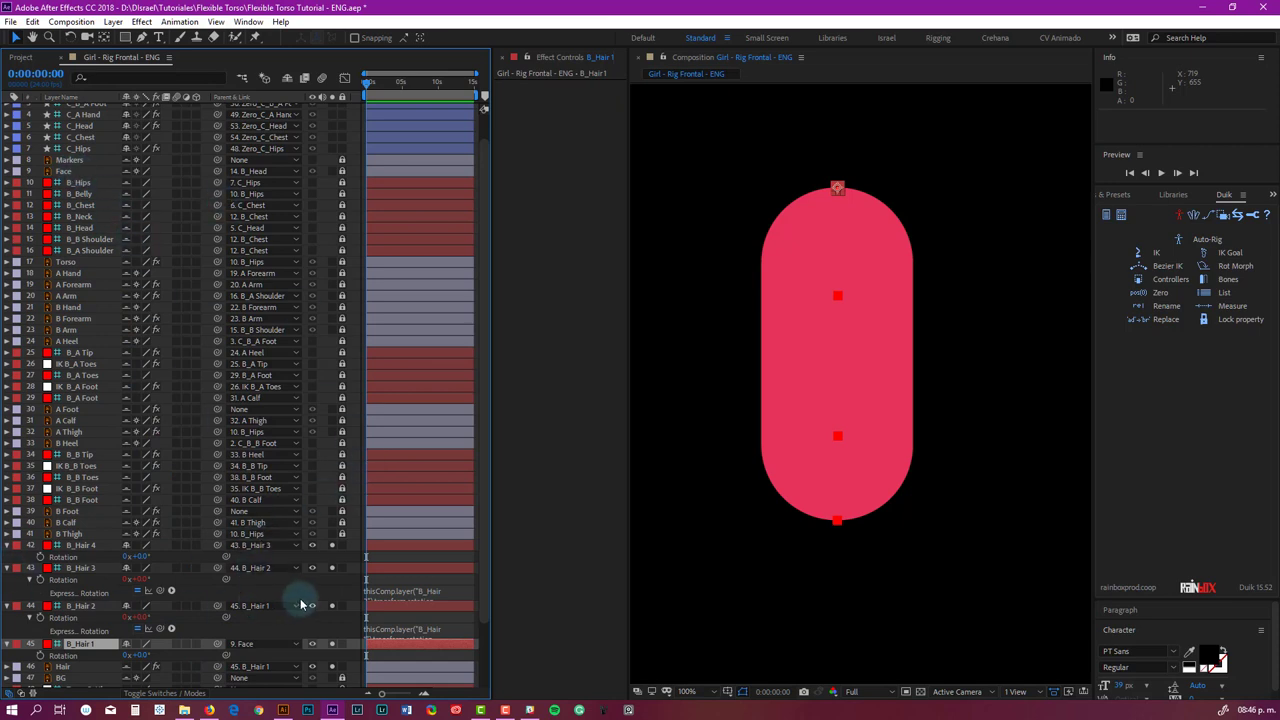
scroll(300, 606, "down", 3)
left_click(8, 469)
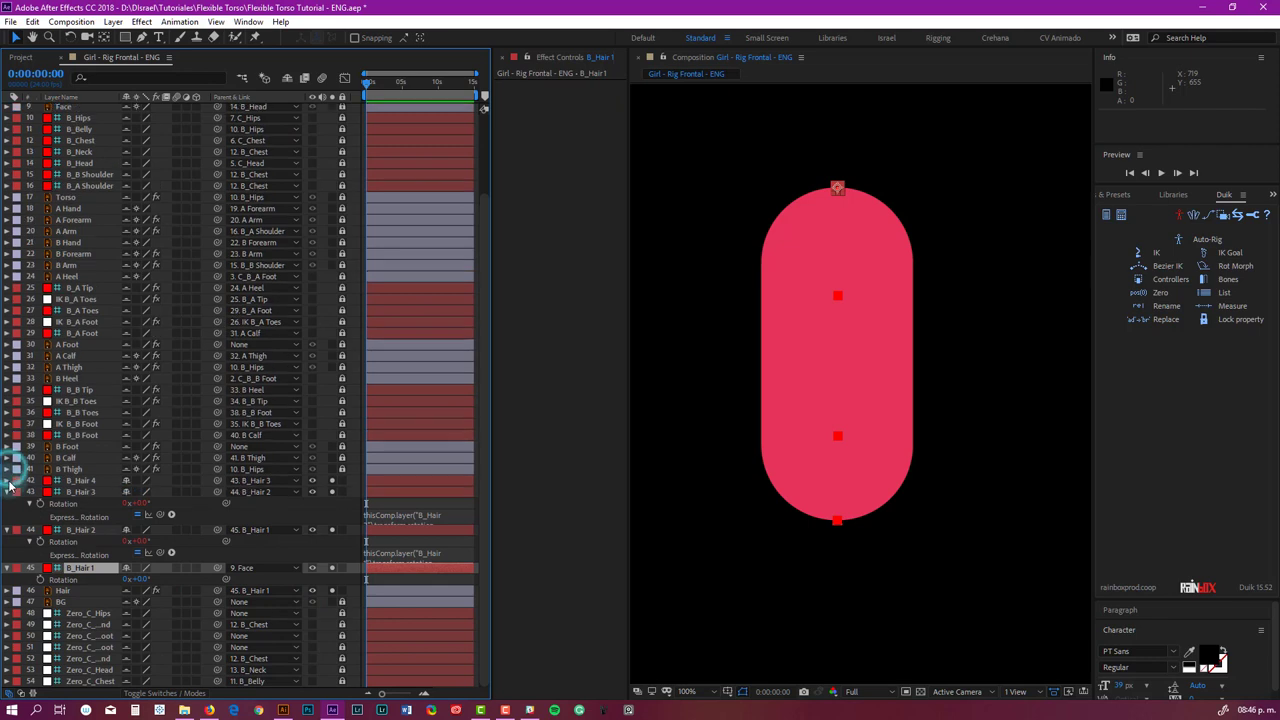
left_click(8, 481)
left_click(7, 481)
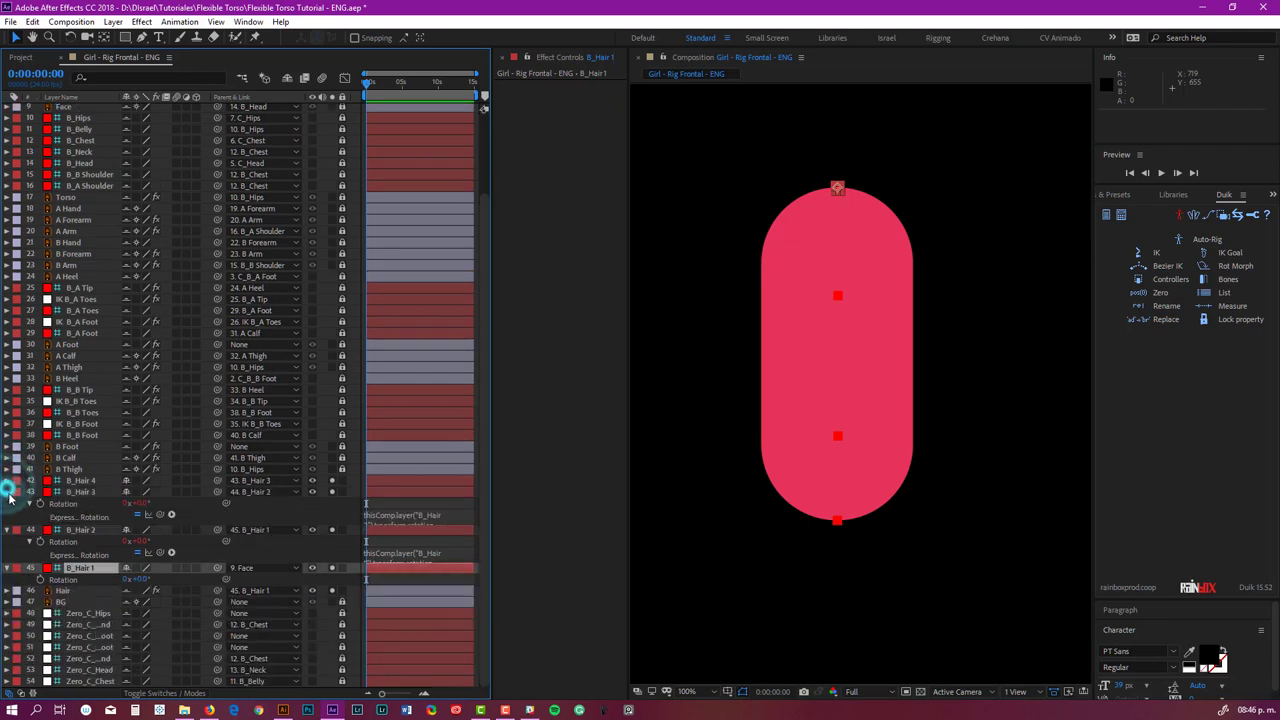
left_click(7, 491)
left_click(7, 507)
left_click(8, 507)
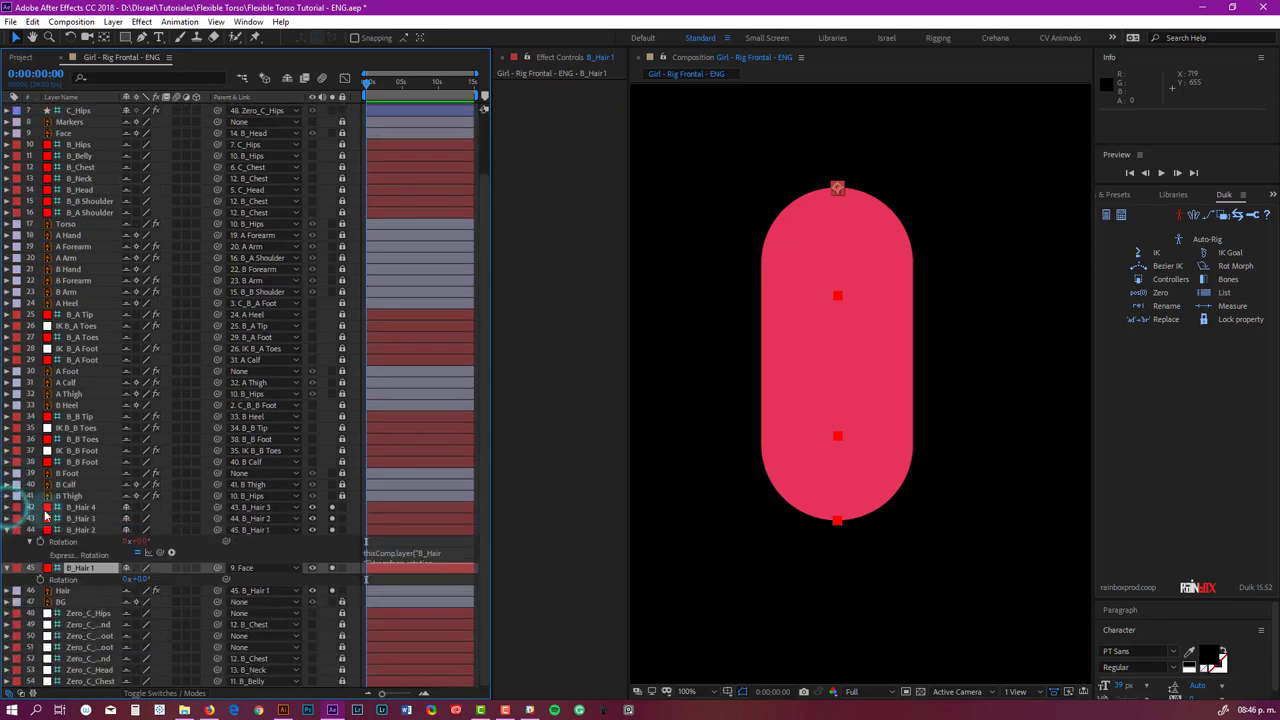
key("F2")
key("u")
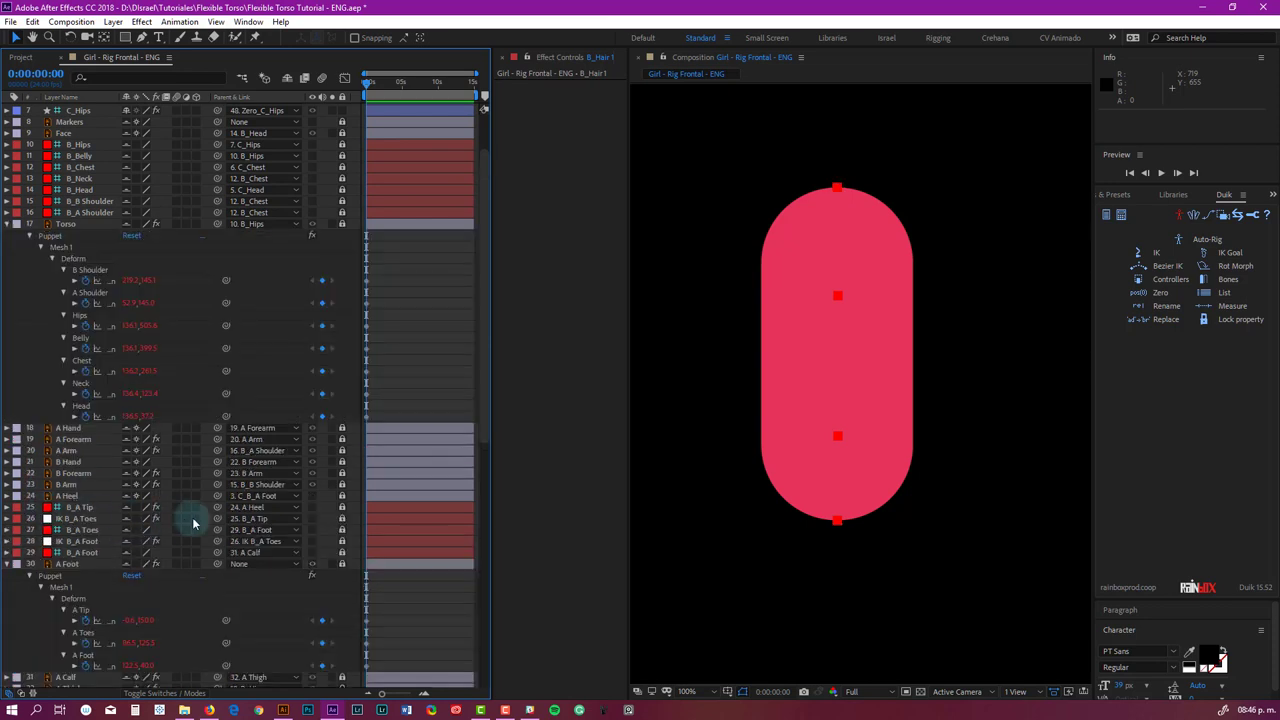
key("u")
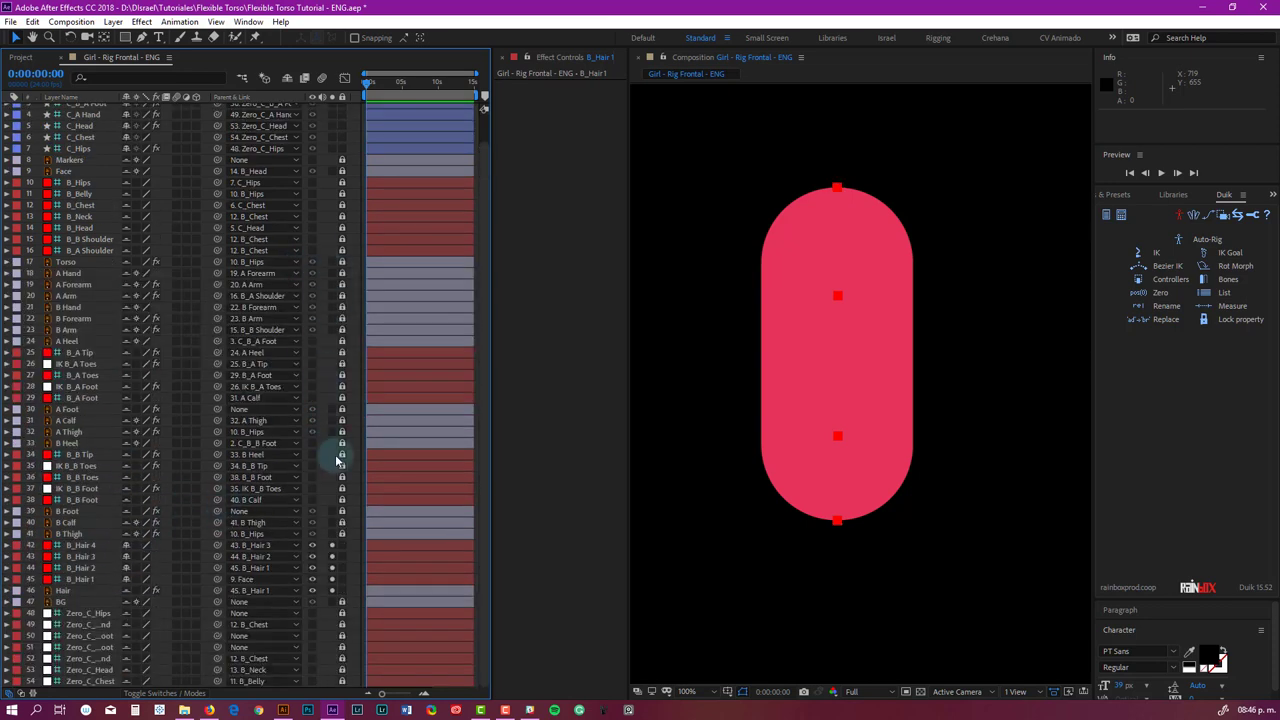
left_click(333, 587)
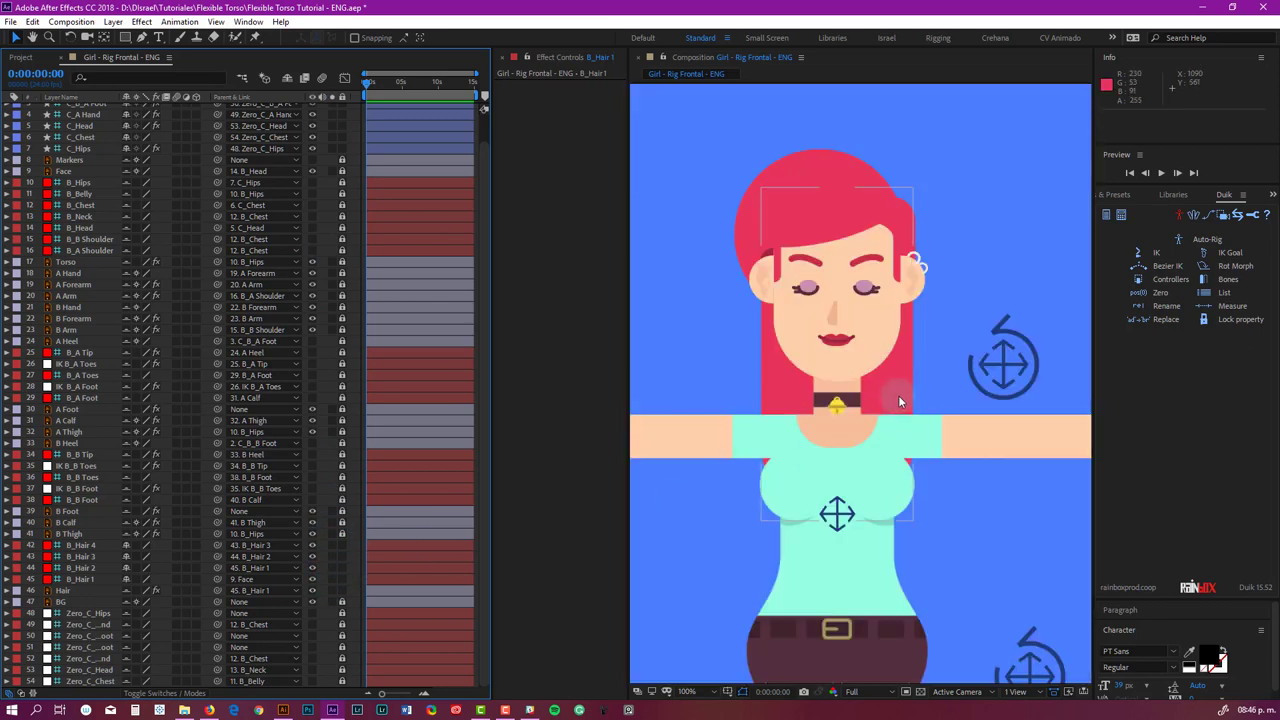
Step: Try moving the head with the C_Head controller and undo the move
key("space")
left_click_drag(915, 418, 911, 388)
left_click_drag(999, 332, 962, 345)
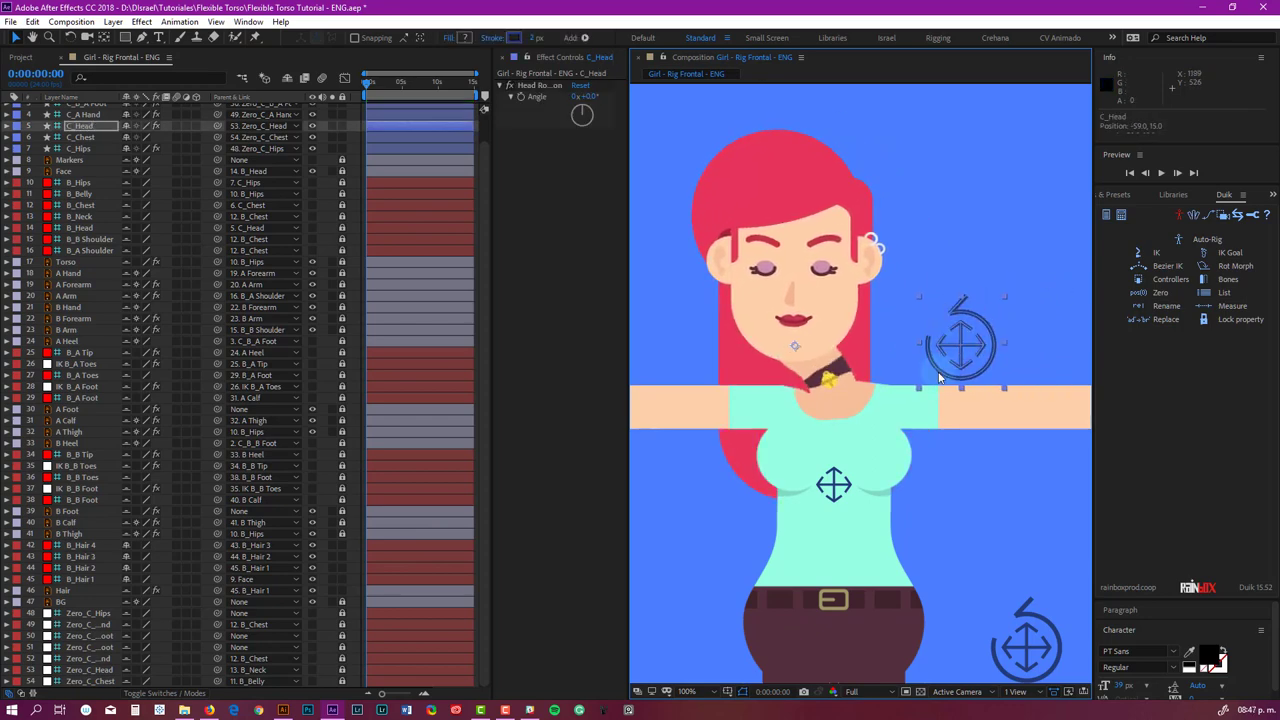
key("ctrl+z")
Step: Show the Rotation property of B_Hair 1, try rotating the bone on the full character and undo the rotation
left_click(88, 580)
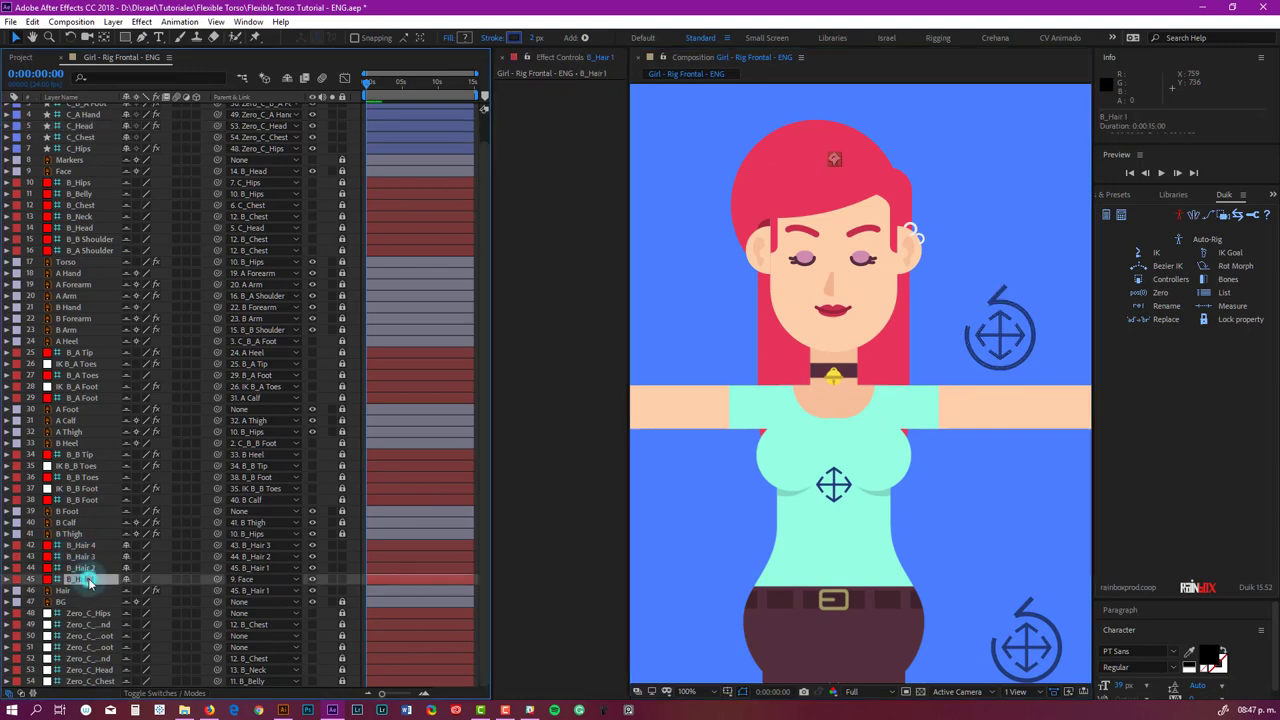
key("r")
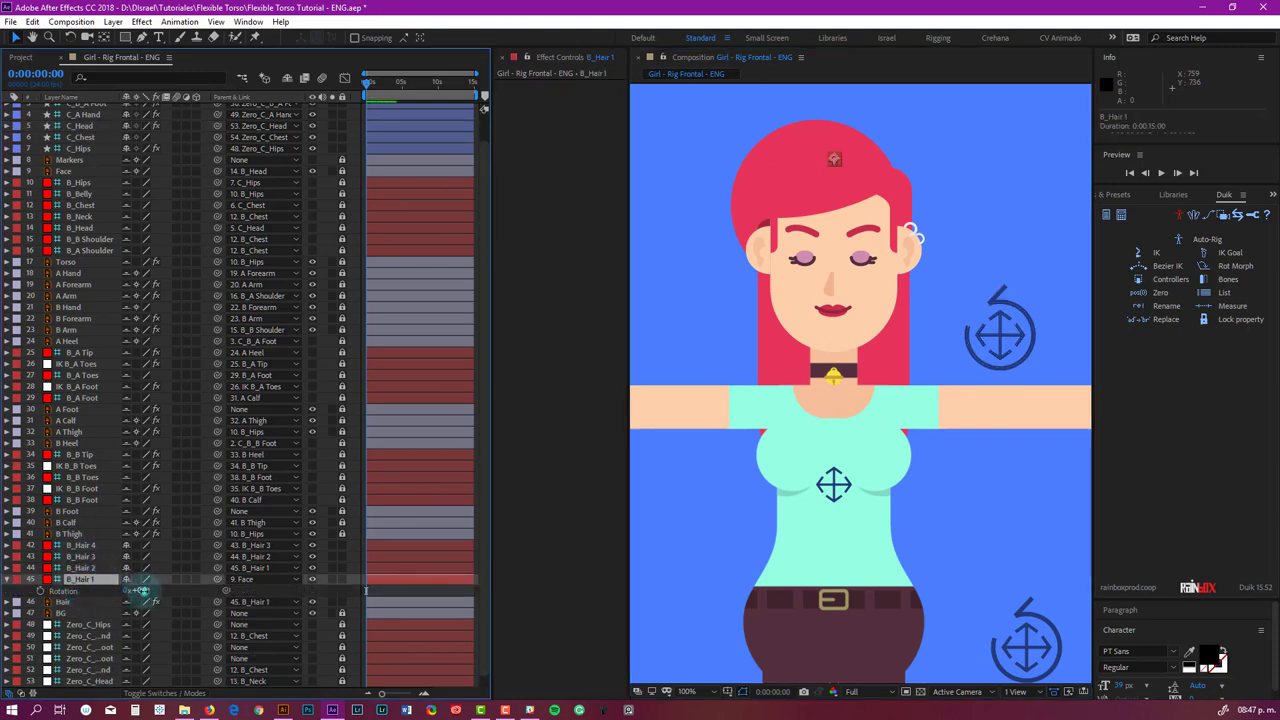
mouse_move(140, 590)
left_mouse_down()
mouse_move(162, 587)
mouse_move(132, 590)
left_mouse_up()
key("ctrl+z")
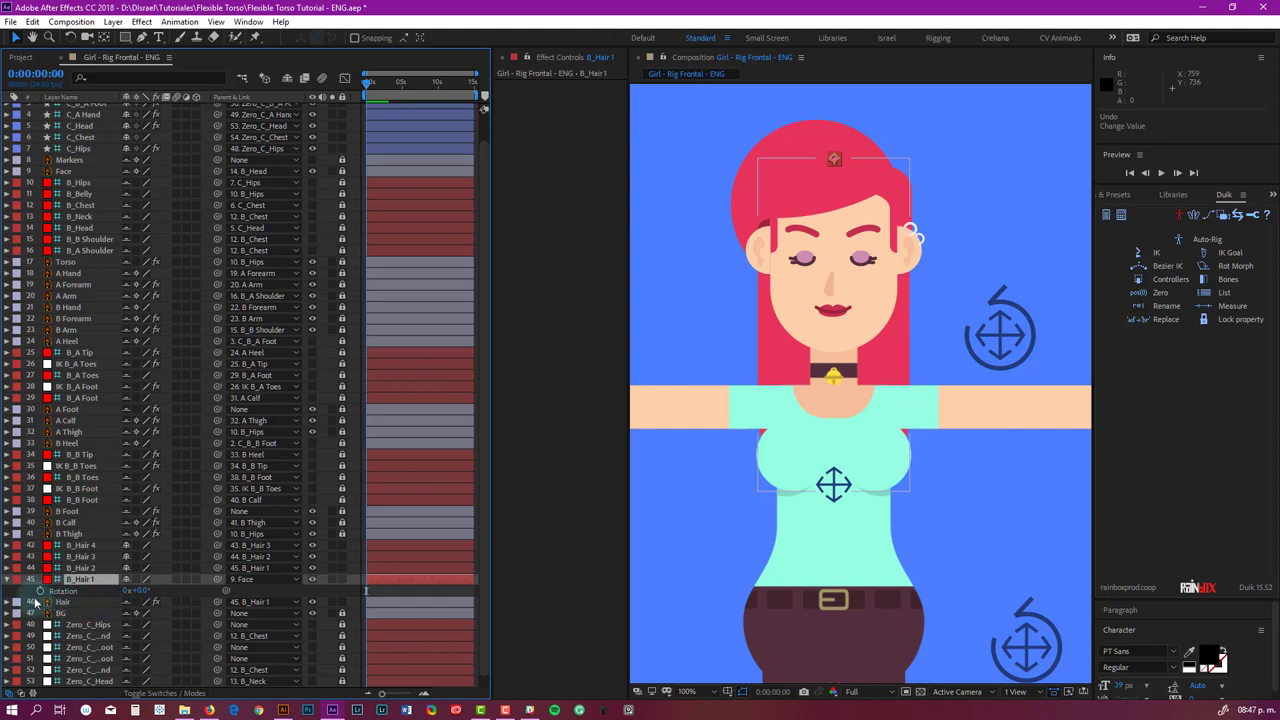
Step: Keyframe B_Hair 1's Rotation at 0:00:00:00 and set it to 12° at 0:00:00:10
left_click(150, 591)
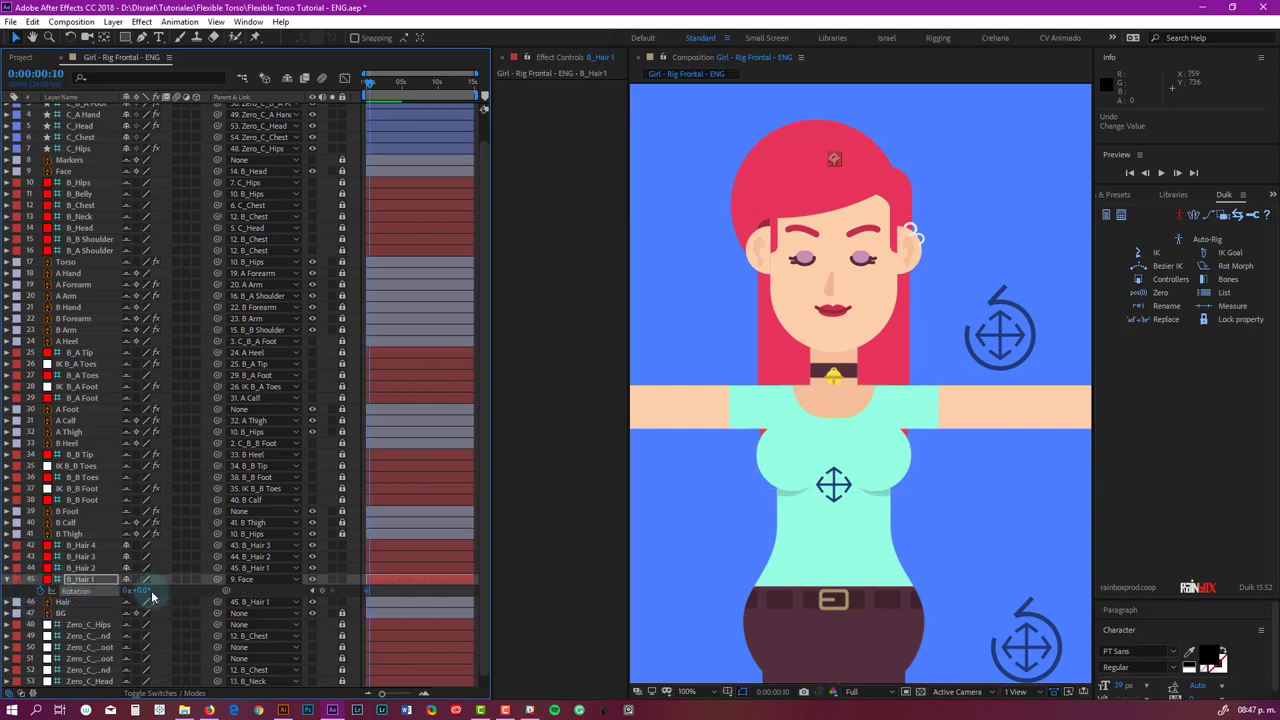
scroll(366, 608, "up", 5)
key("space")
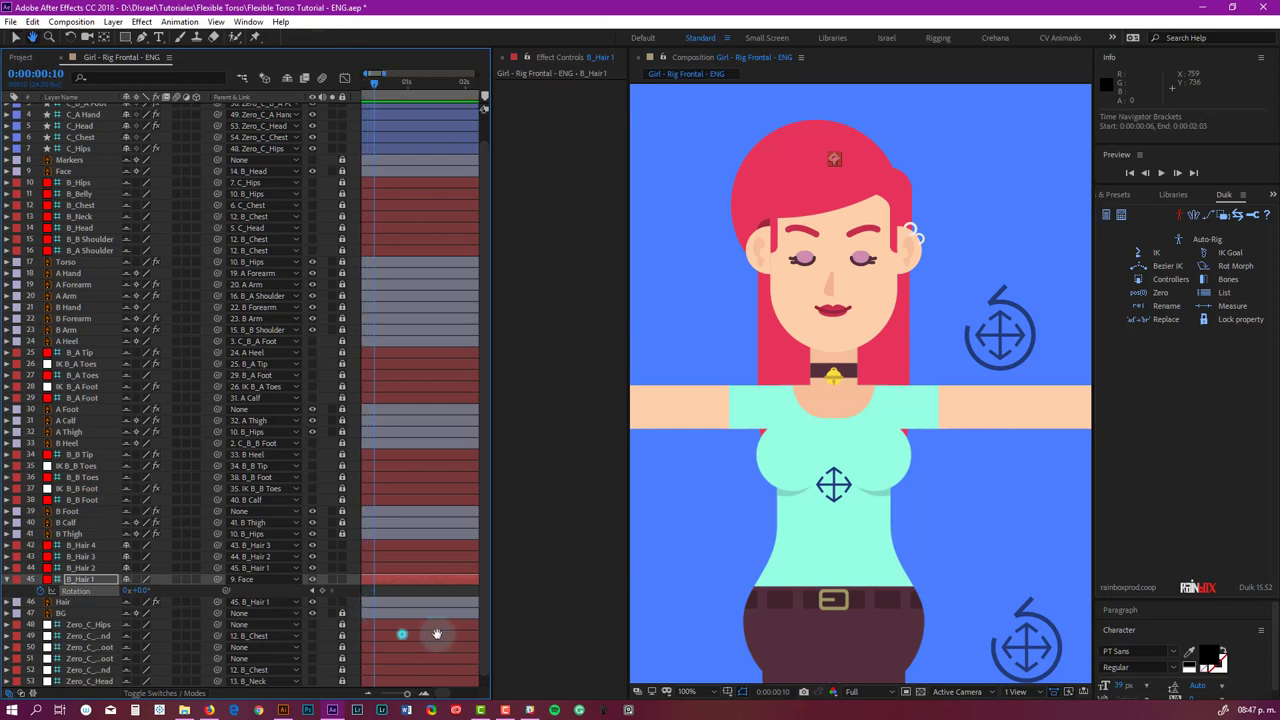
left_click_drag(437, 634, 469, 634)
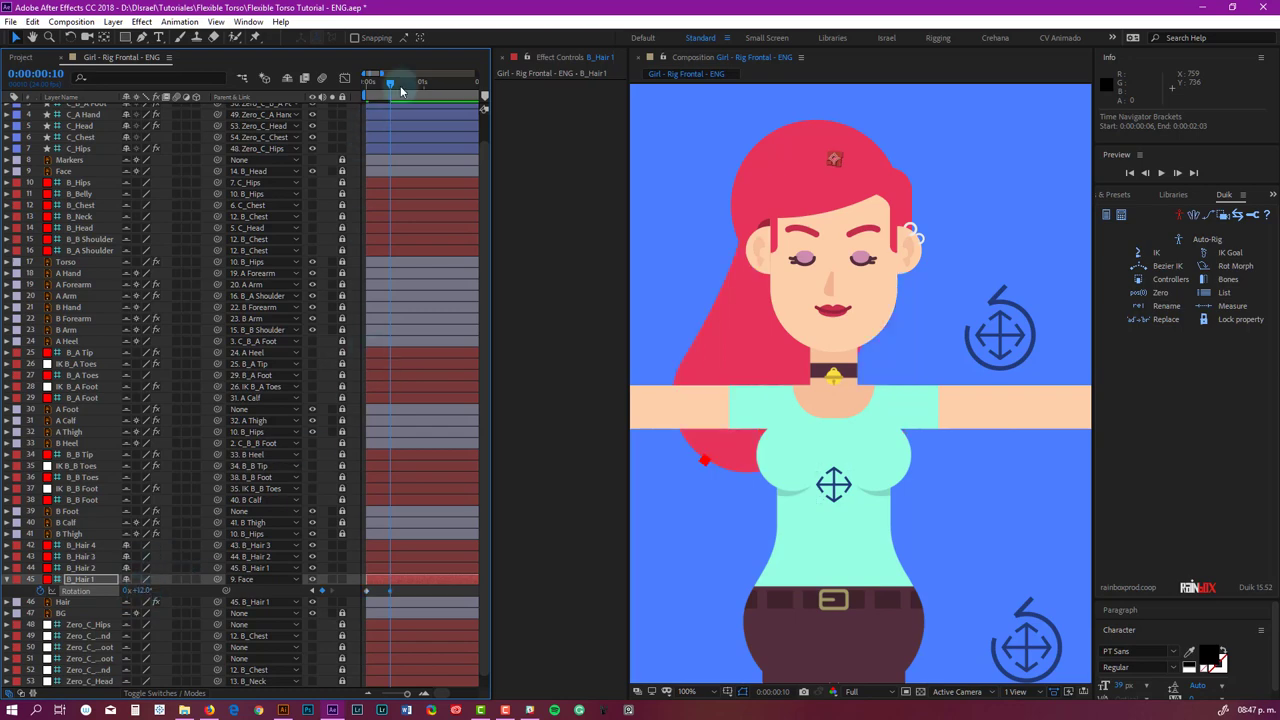
Step: Add a B_Hair 1 Rotation keyframe of -5° at 0:00:00:18
left_click_drag(393, 88, 409, 86)
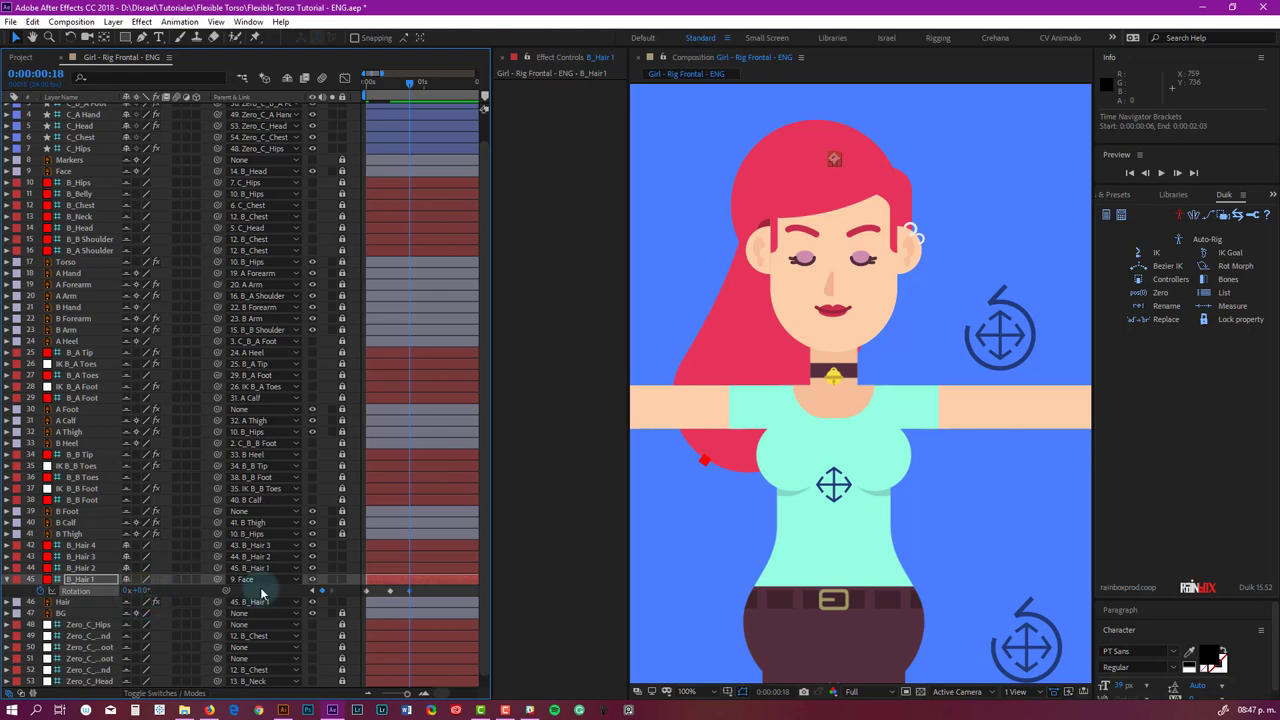
key("Return")
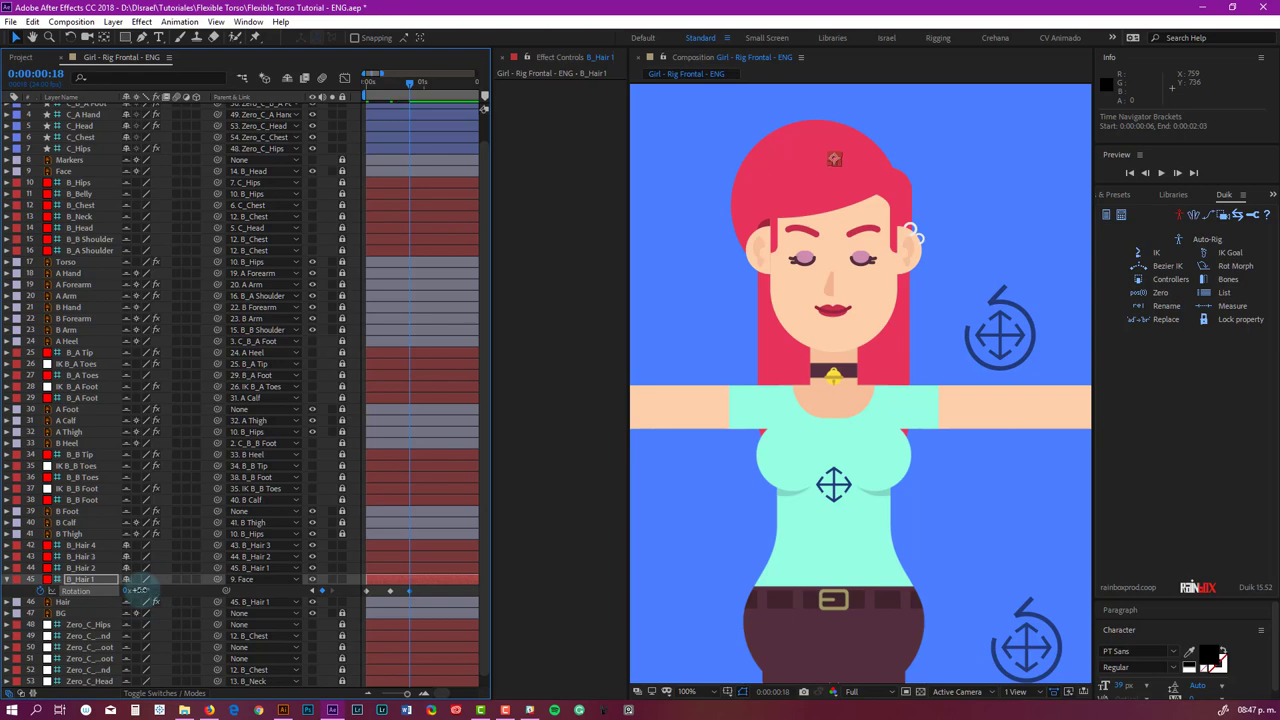
key("Return")
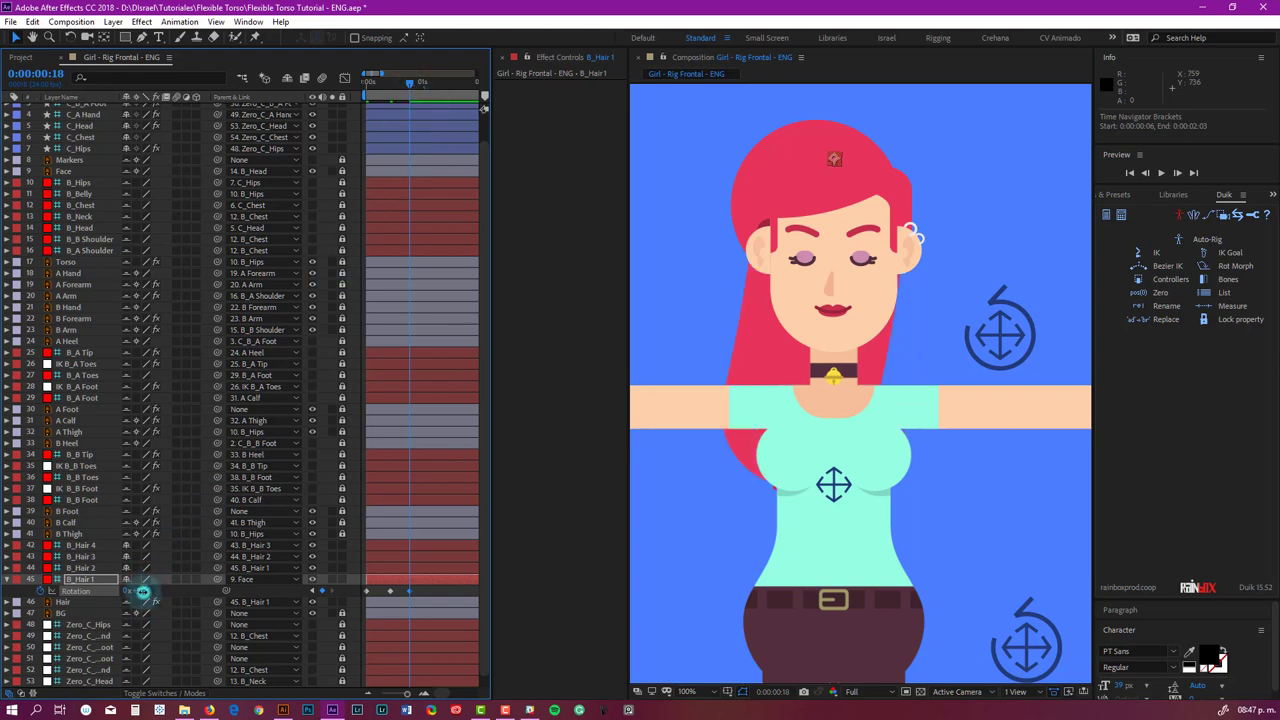
left_click(402, 362)
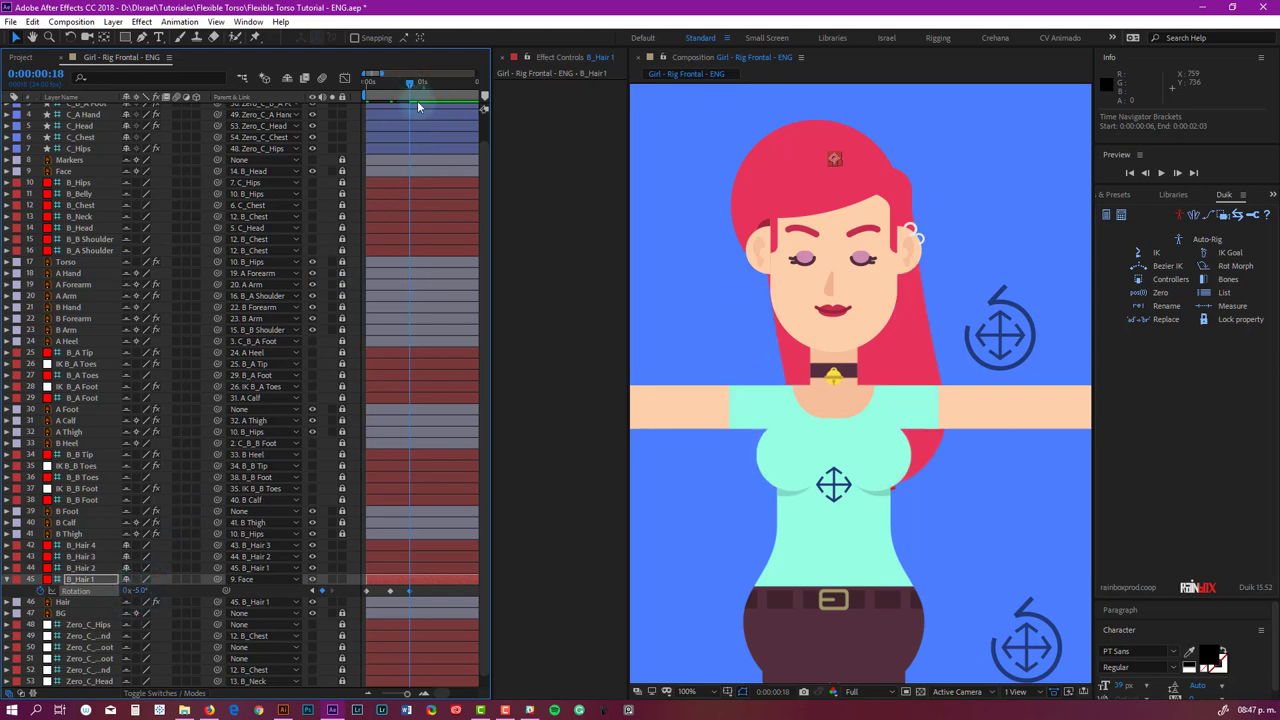
Step: Add a B_Hair 1 Rotation keyframe of 0° at 0:00:01:03
left_click_drag(420, 88, 430, 88)
left_click(133, 590)
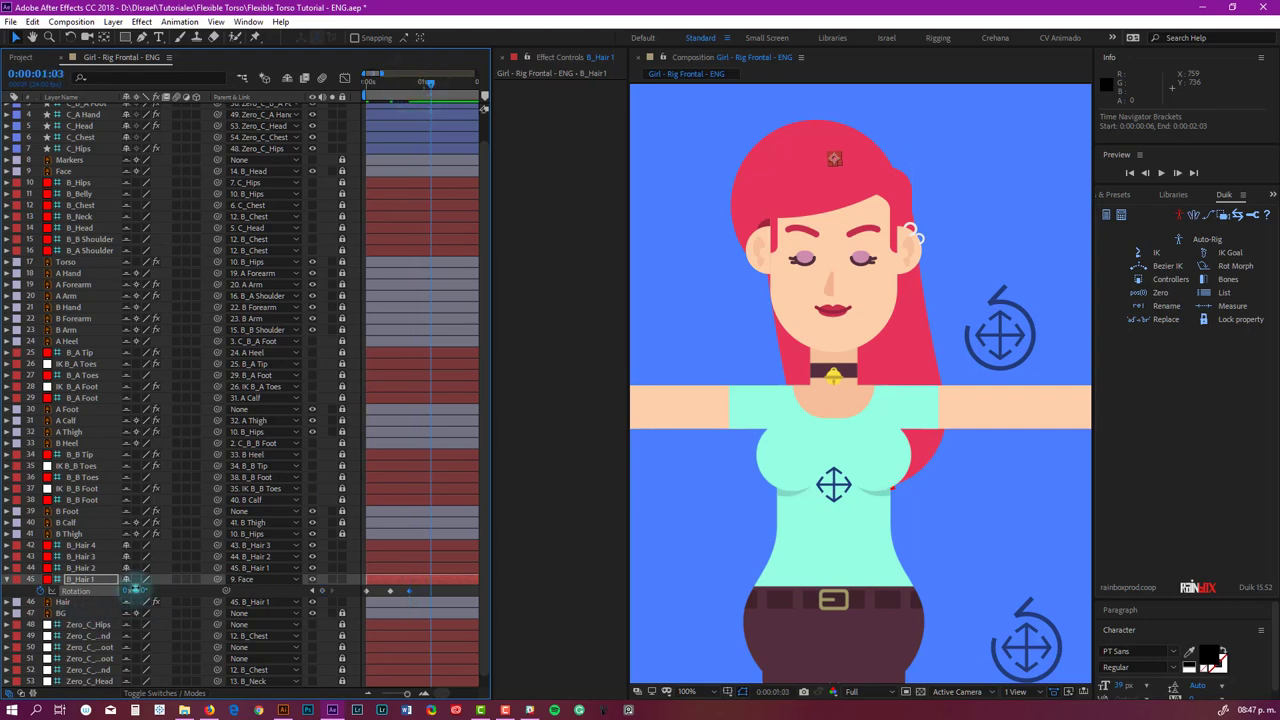
type("0")
key("Return")
left_click(445, 590)
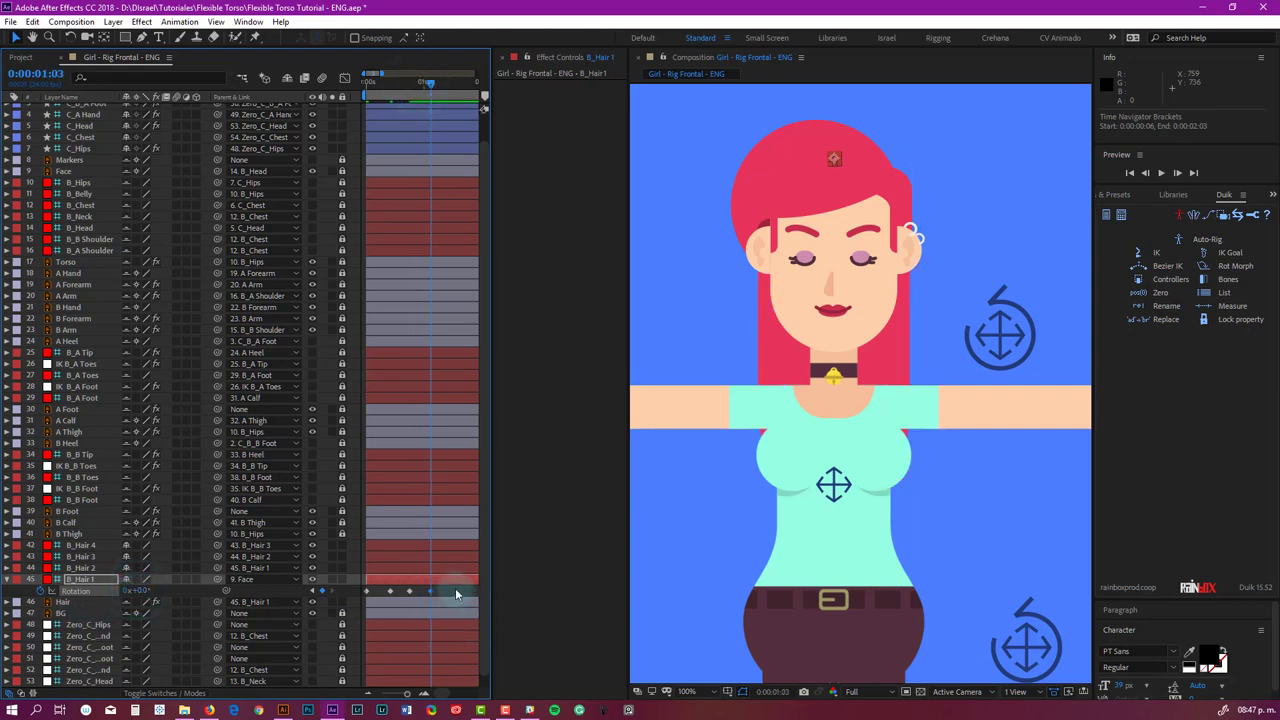
Step: Apply Easy Ease to all B_Hair 1 Rotation keyframes and preview the swing with the work area ending at 0:00:01:15
left_click_drag(335, 607, 334, 605)
key("F9")
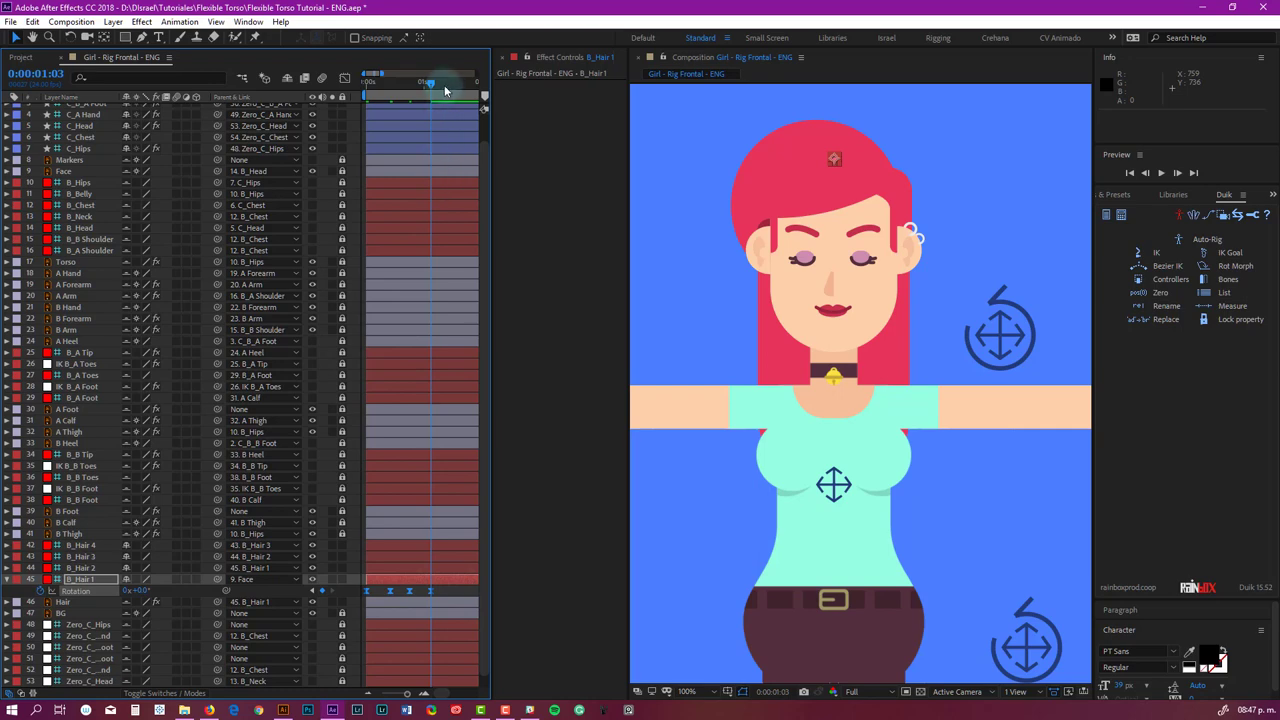
left_click_drag(450, 84, 461, 90)
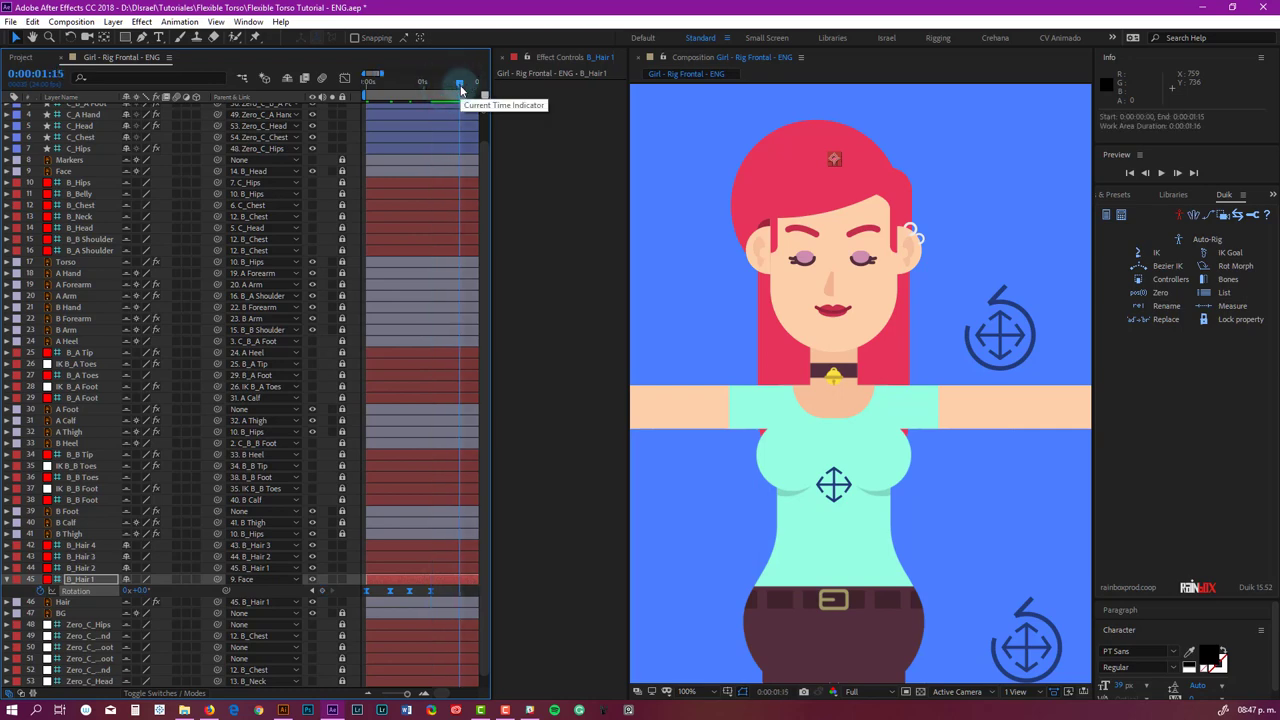
key("space")
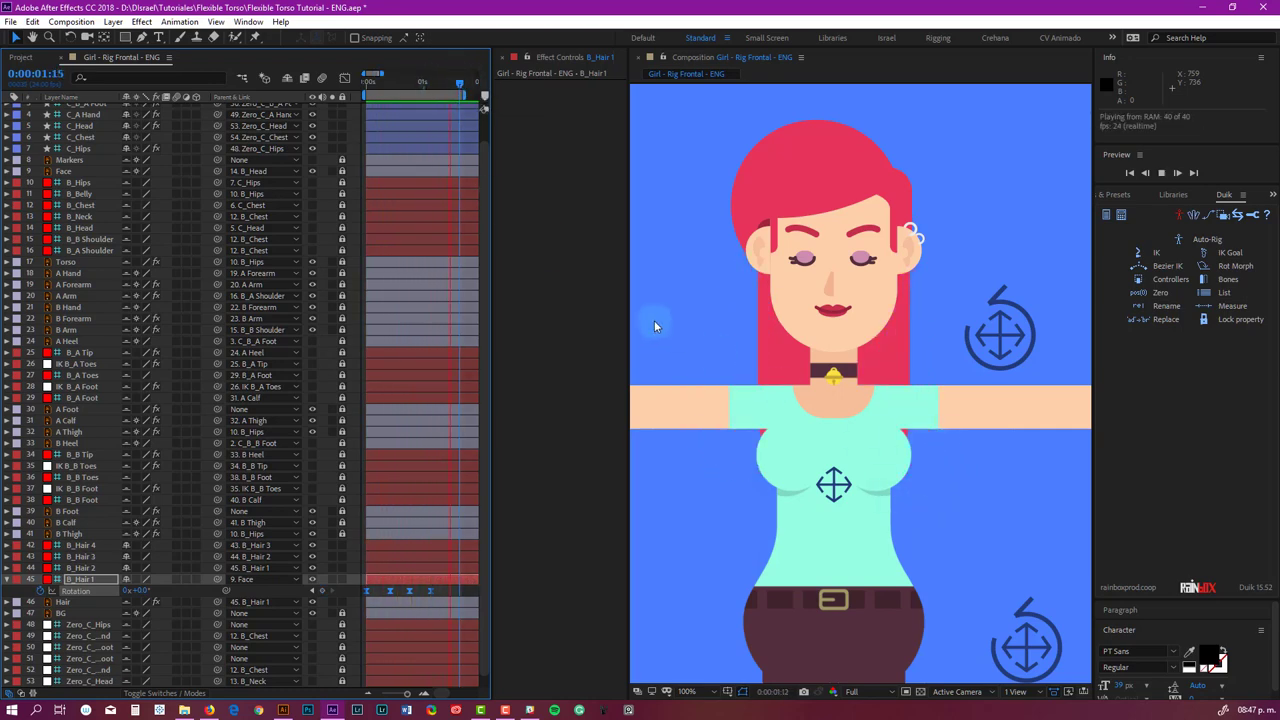
key("comma")
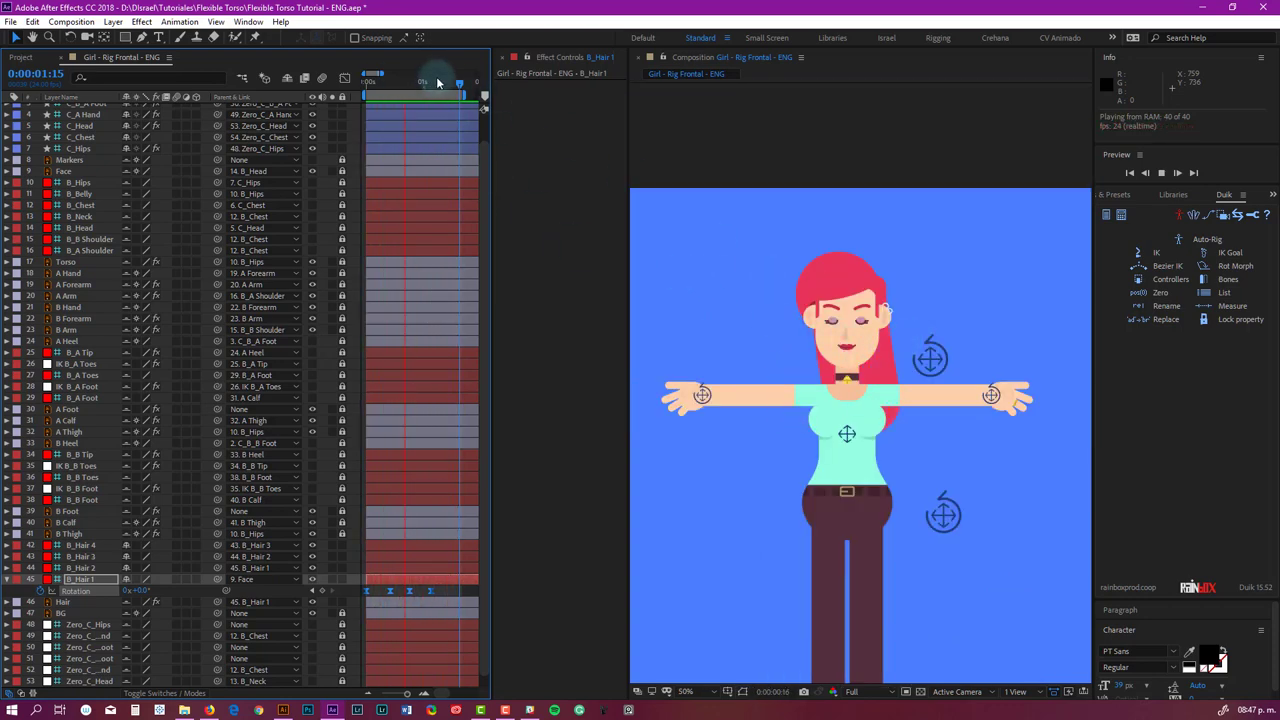
Step: Increase B_Hair 1's Rotation at the 0:00:00:10 keyframe, preview the stronger swing and return to 0:00:00:00
left_click(390, 82)
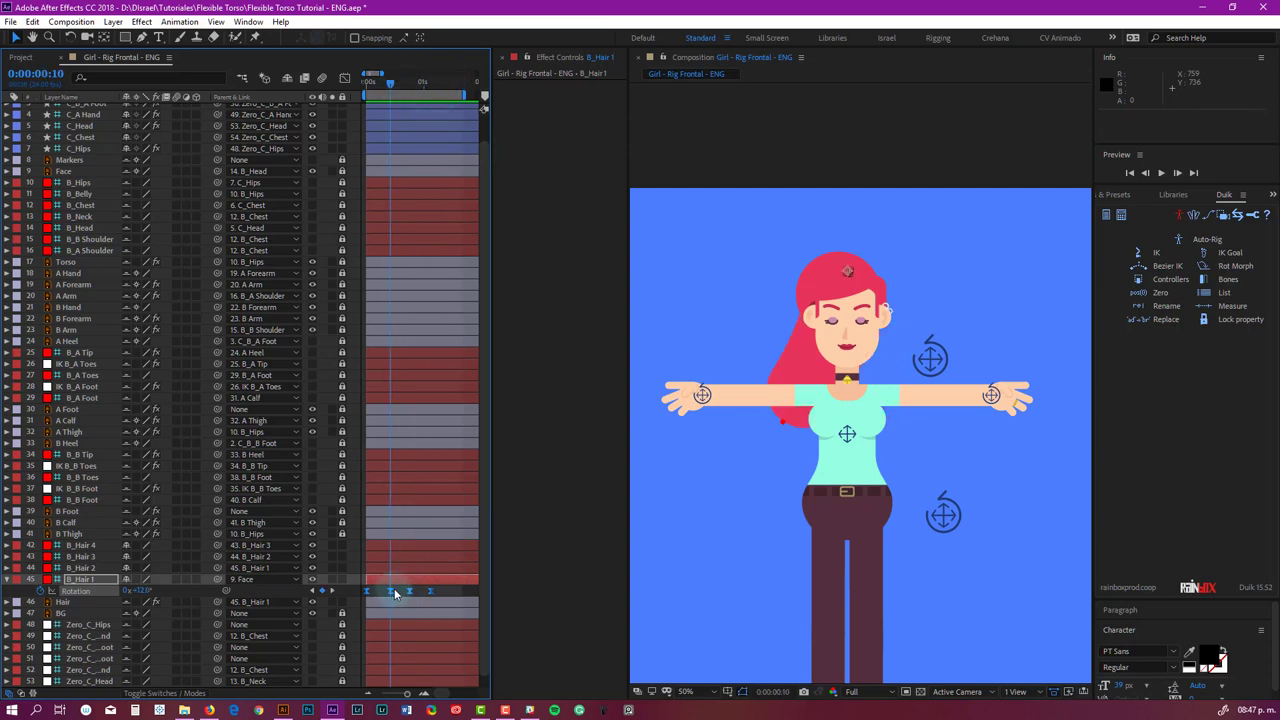
left_click(392, 591)
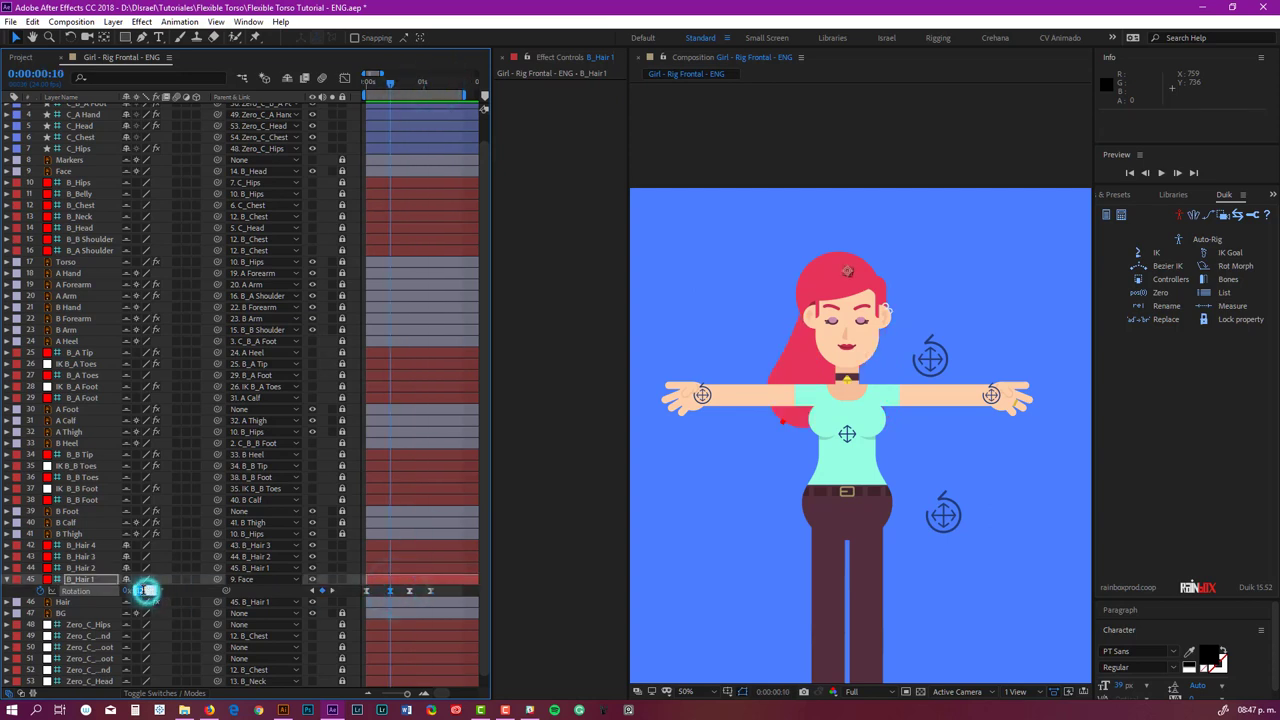
key("space")
left_click(385, 83)
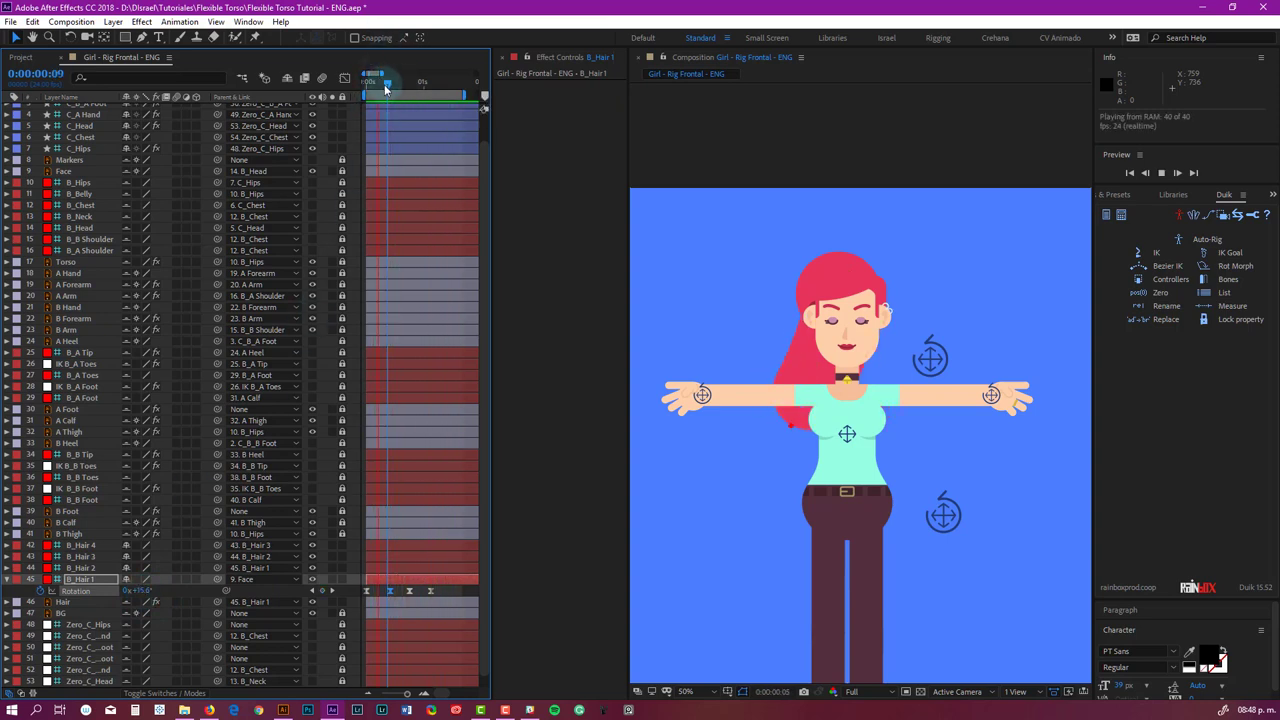
mouse_move(356, 89)
left_mouse_down()
mouse_move(339, 89)
mouse_move(390, 83)
mouse_move(345, 94)
left_mouse_up()
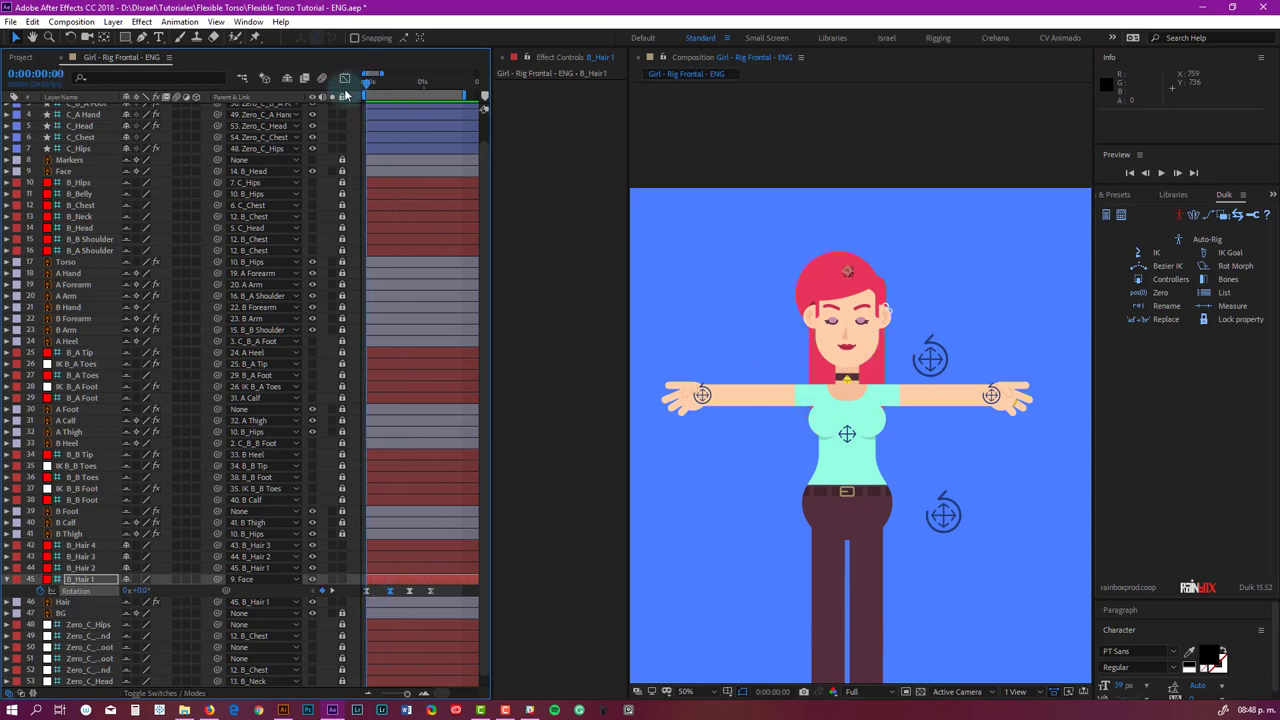
Step: Reveal the Rotation expressions of B_Hair 3 and B_Hair 2 and enlarge their expression fields to show the full code
left_click(80, 556)
left_click(85, 569, "shift")
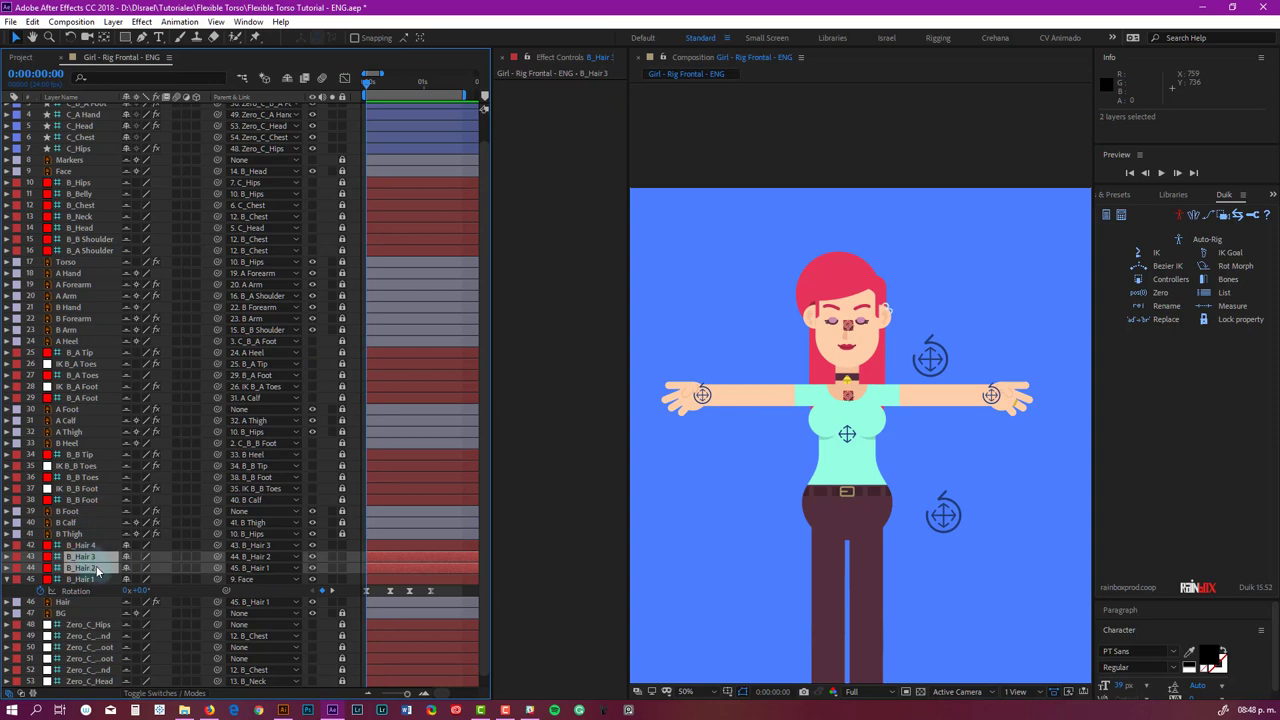
key("e")
key("e")
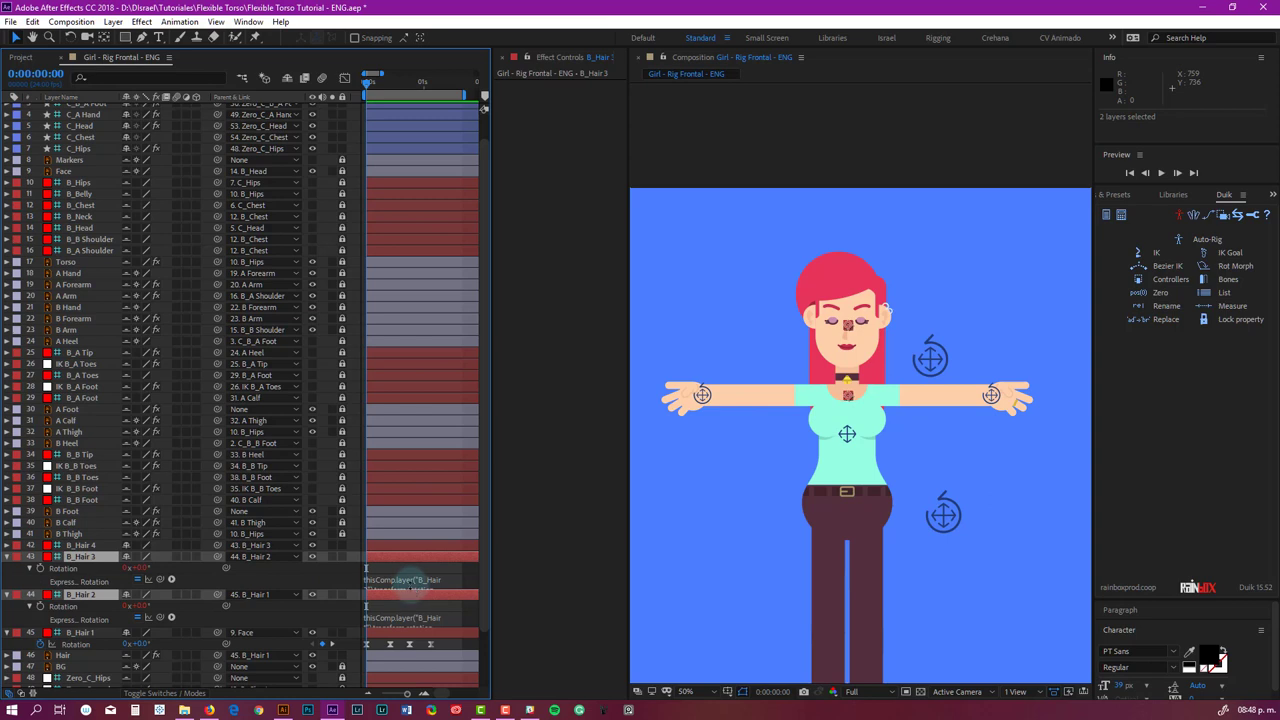
left_click(410, 586)
left_click(408, 631)
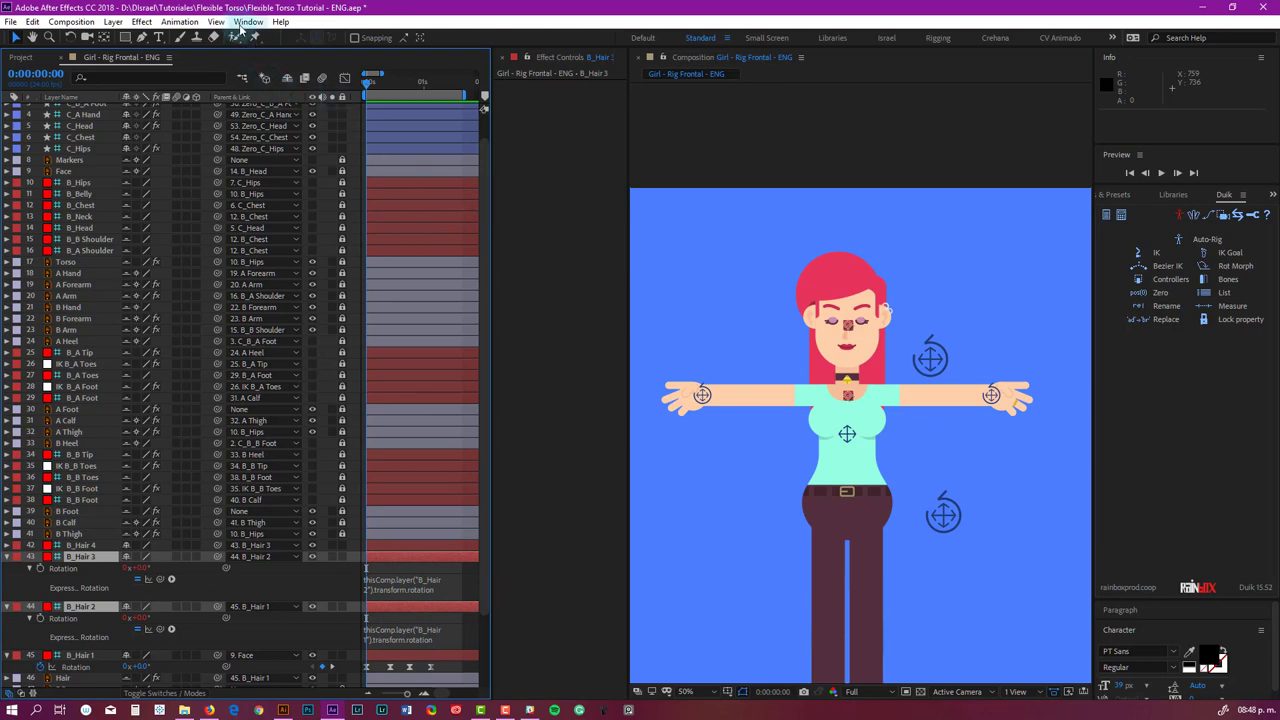
Step: Open the Expressionist extension and arrange its window as a wide, short editor above the bone layers
left_click(245, 22)
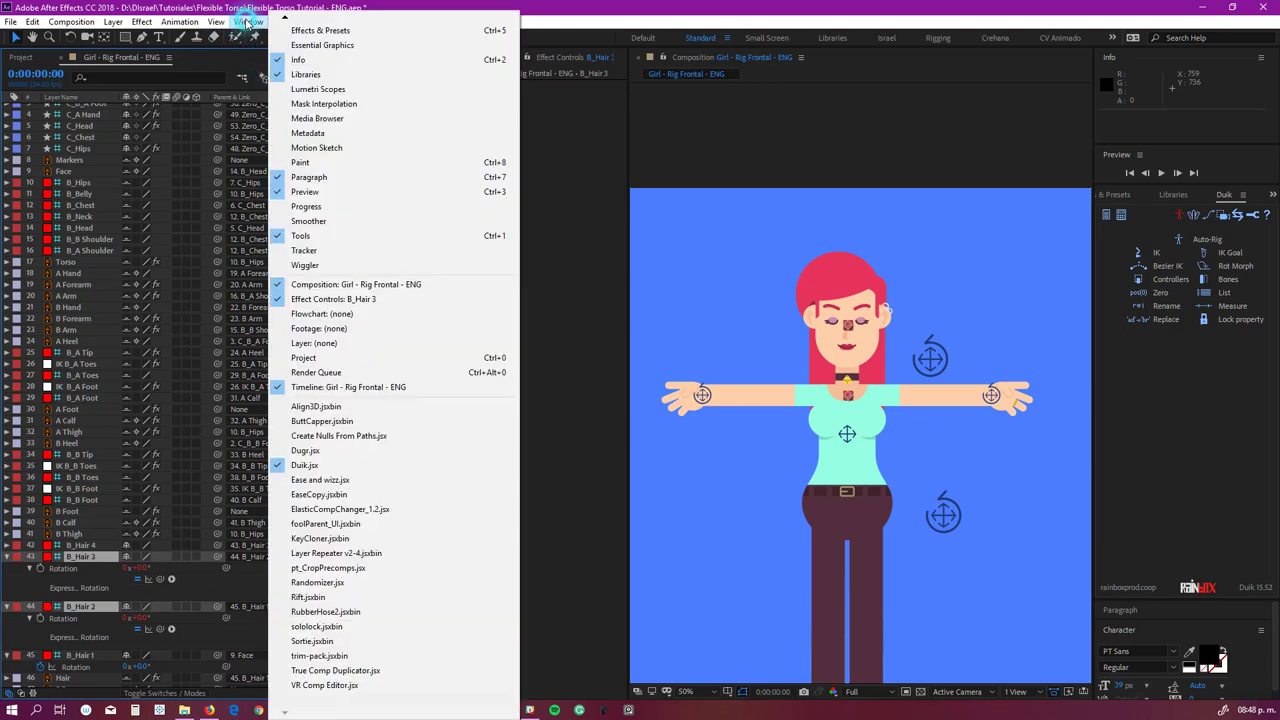
left_click(381, 22)
scroll(381, 22, "up", 5)
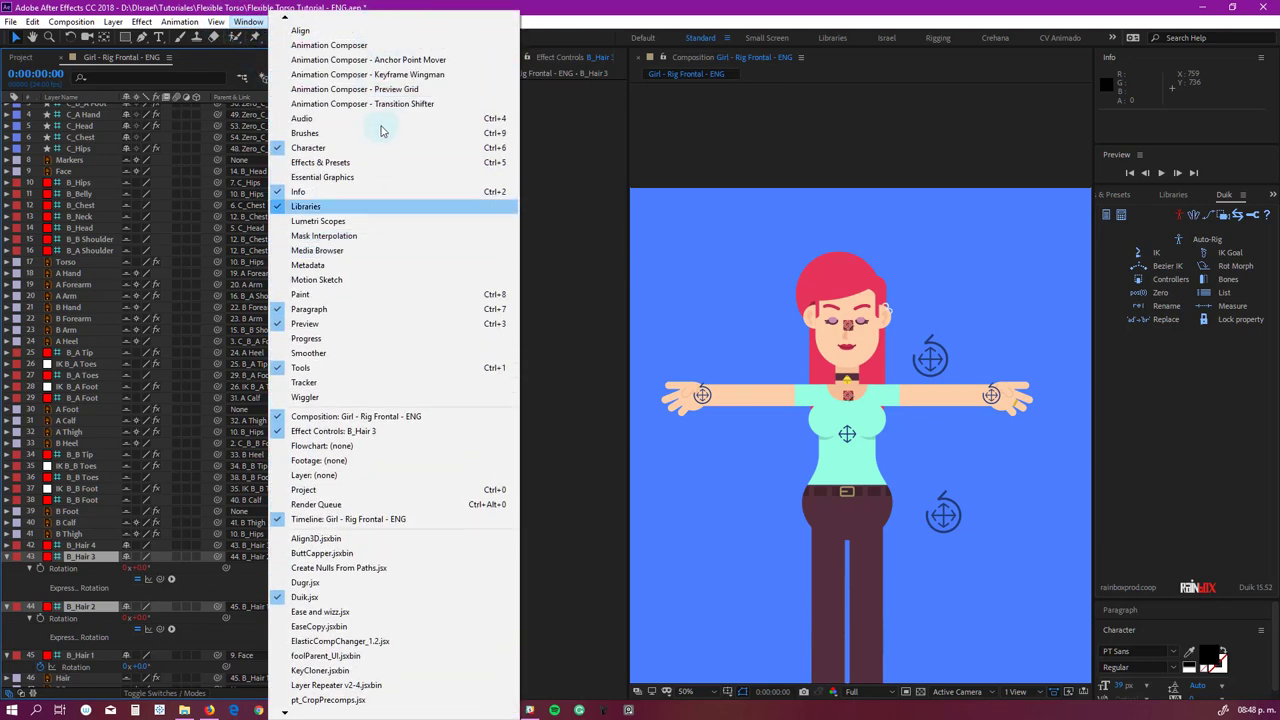
scroll(340, 14, "up", 3)
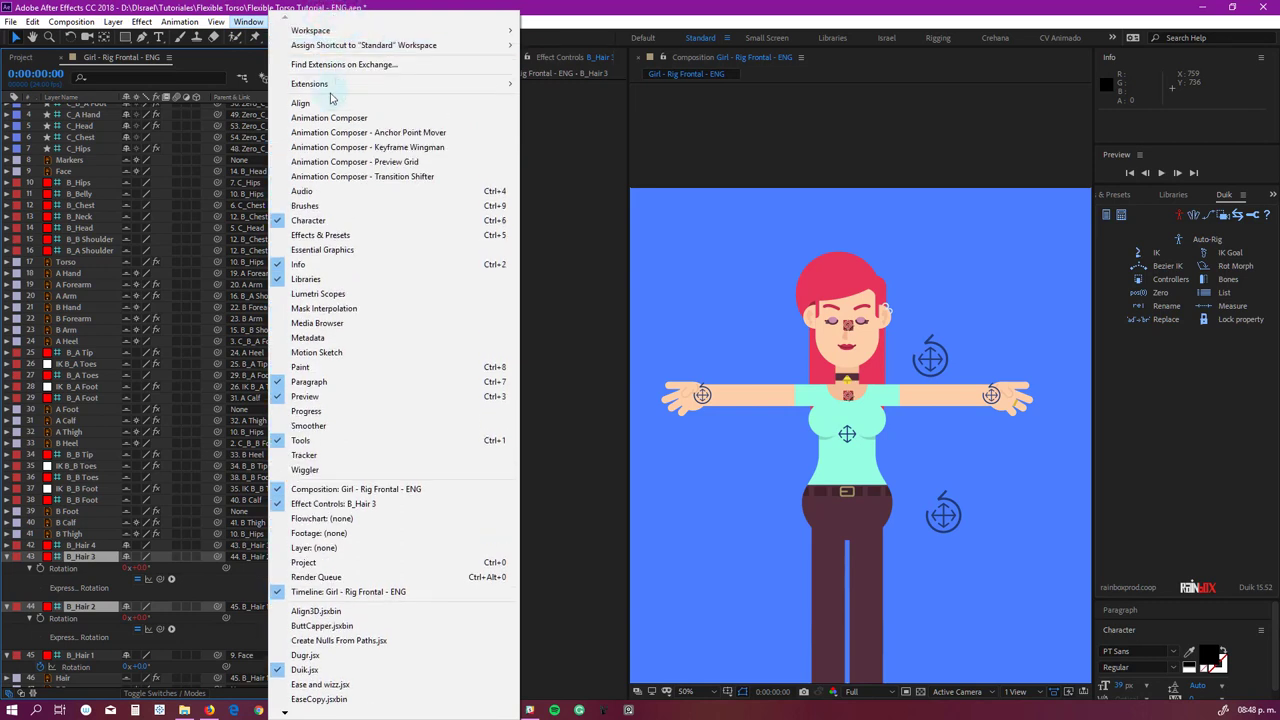
mouse_move(333, 86)
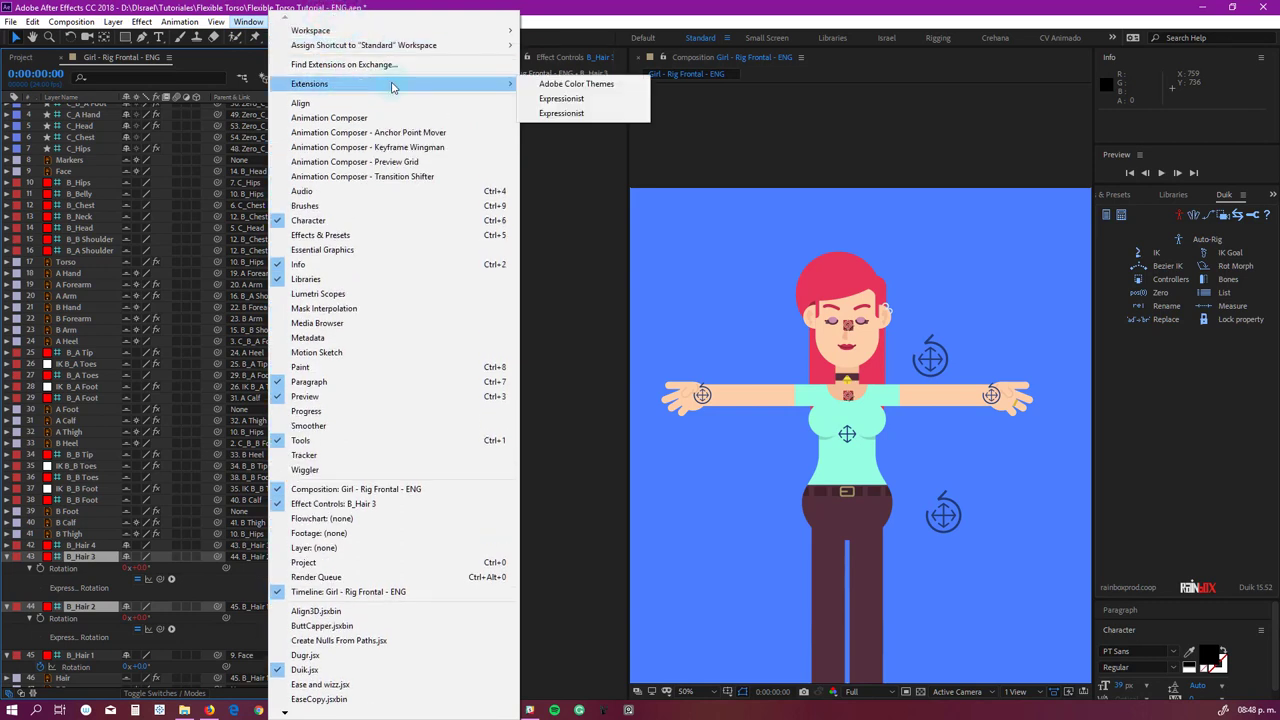
left_click(568, 98)
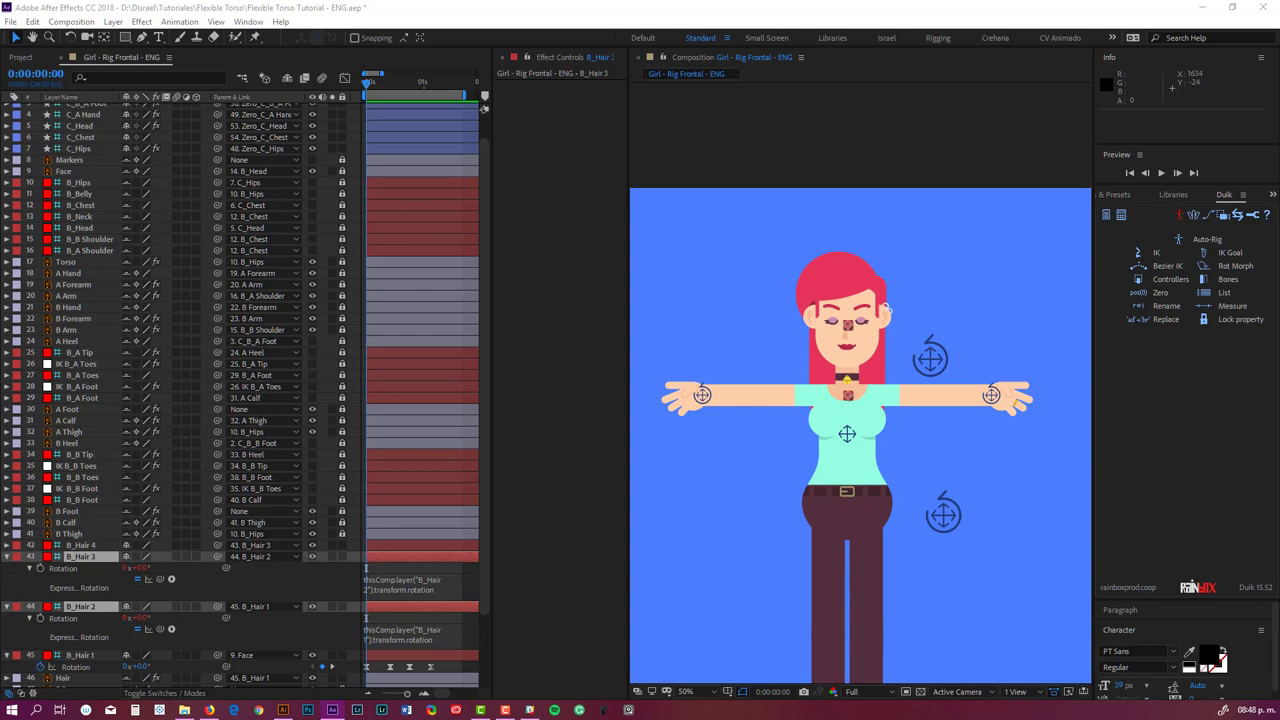
left_click_drag(1279, 108, 587, 115)
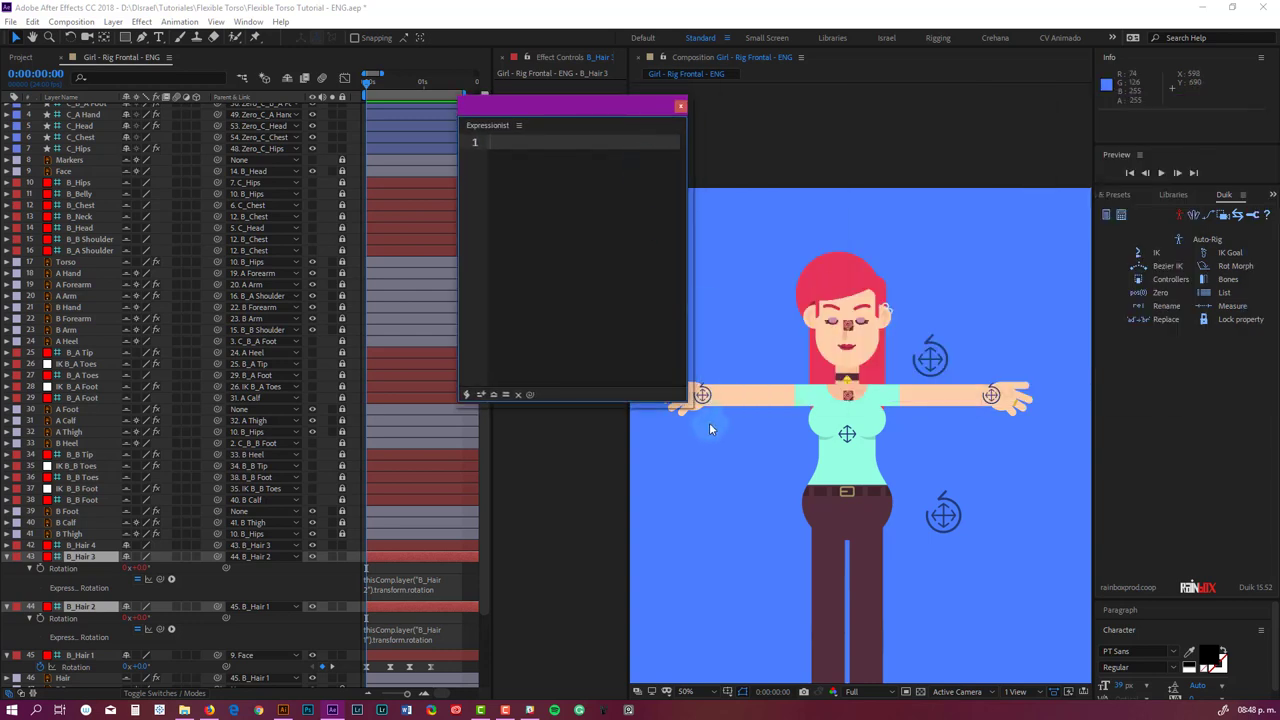
left_click_drag(688, 400, 1100, 240)
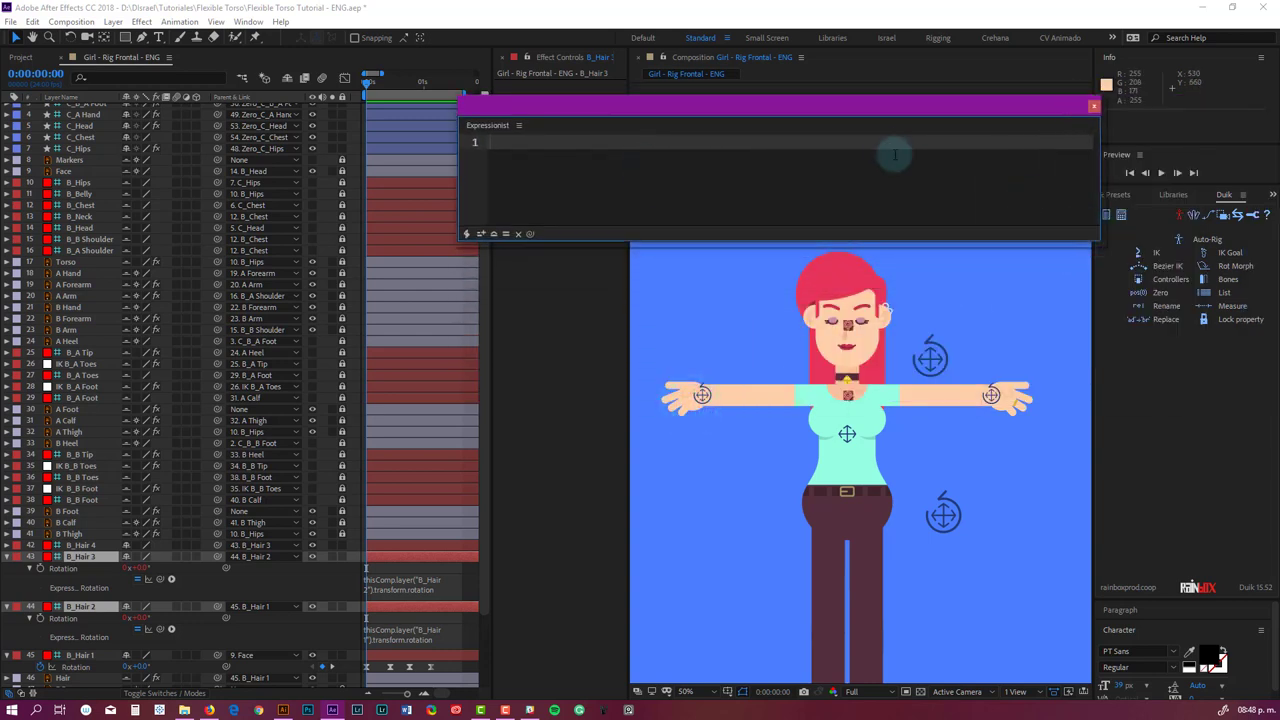
left_click_drag(882, 110, 704, 99)
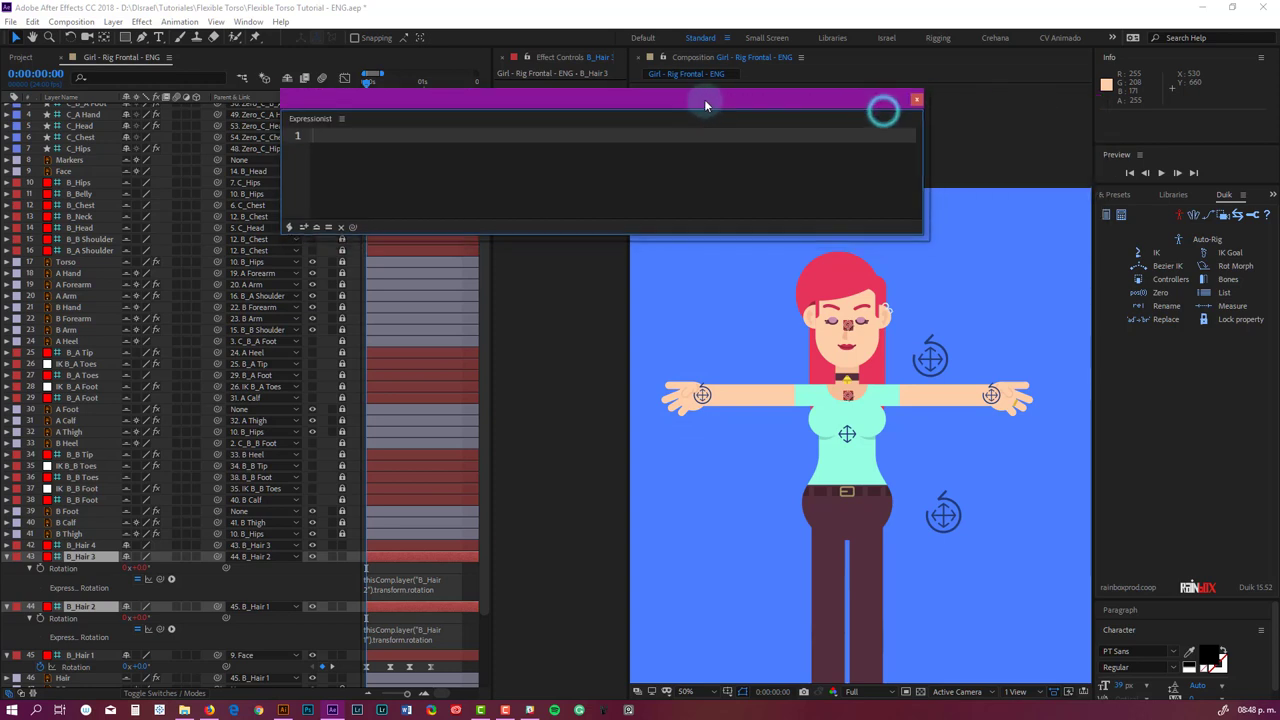
Step: Load B_Hair 3's Rotation expression into the Expressionist editor
left_click(75, 558)
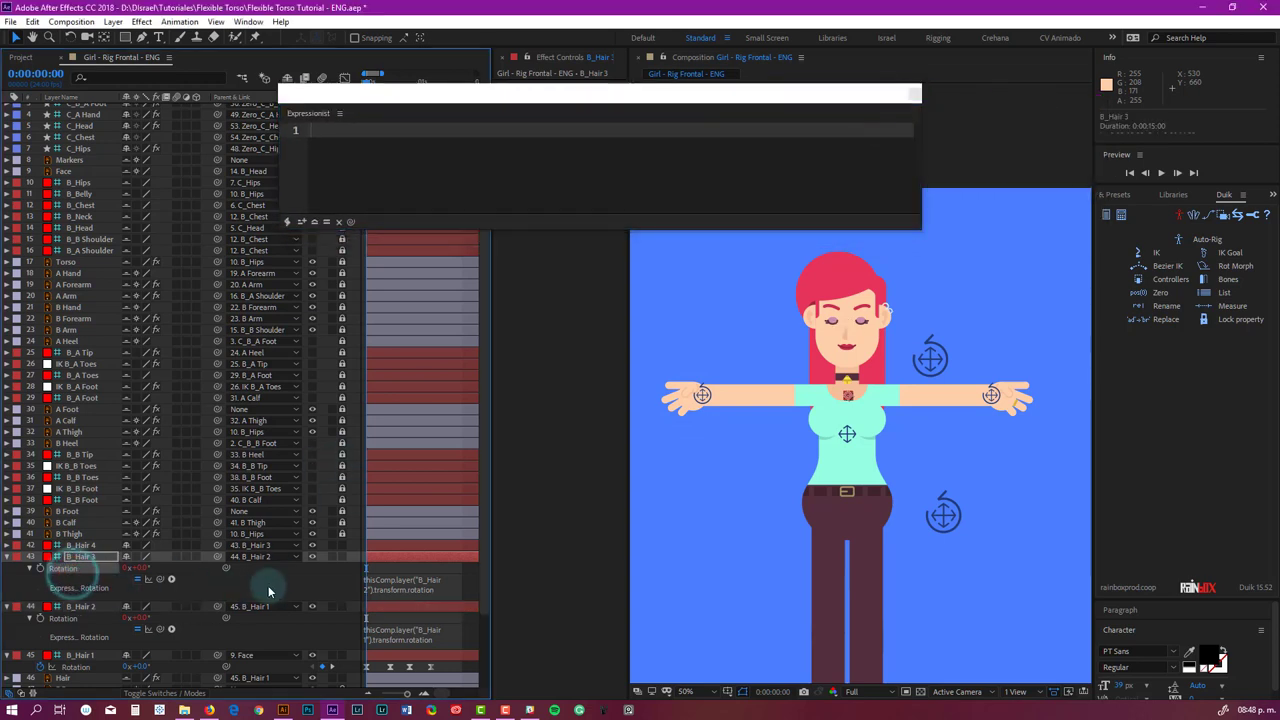
left_click(314, 221)
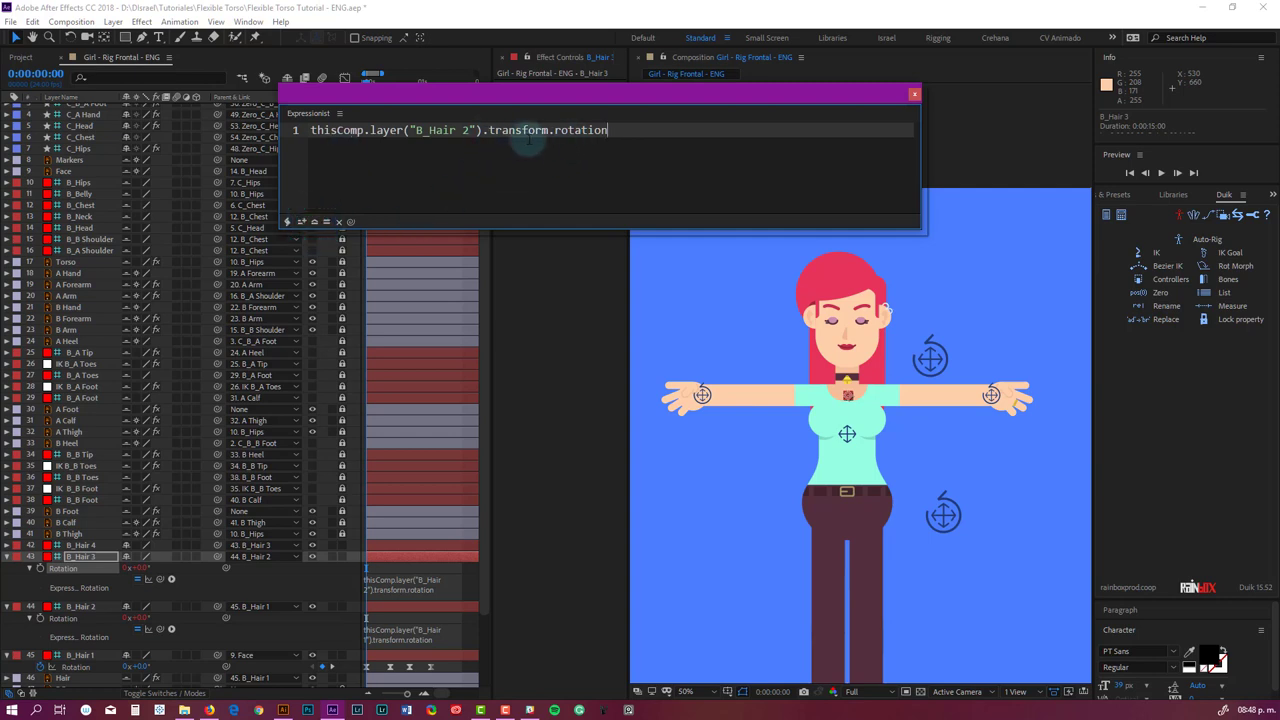
left_click(388, 236)
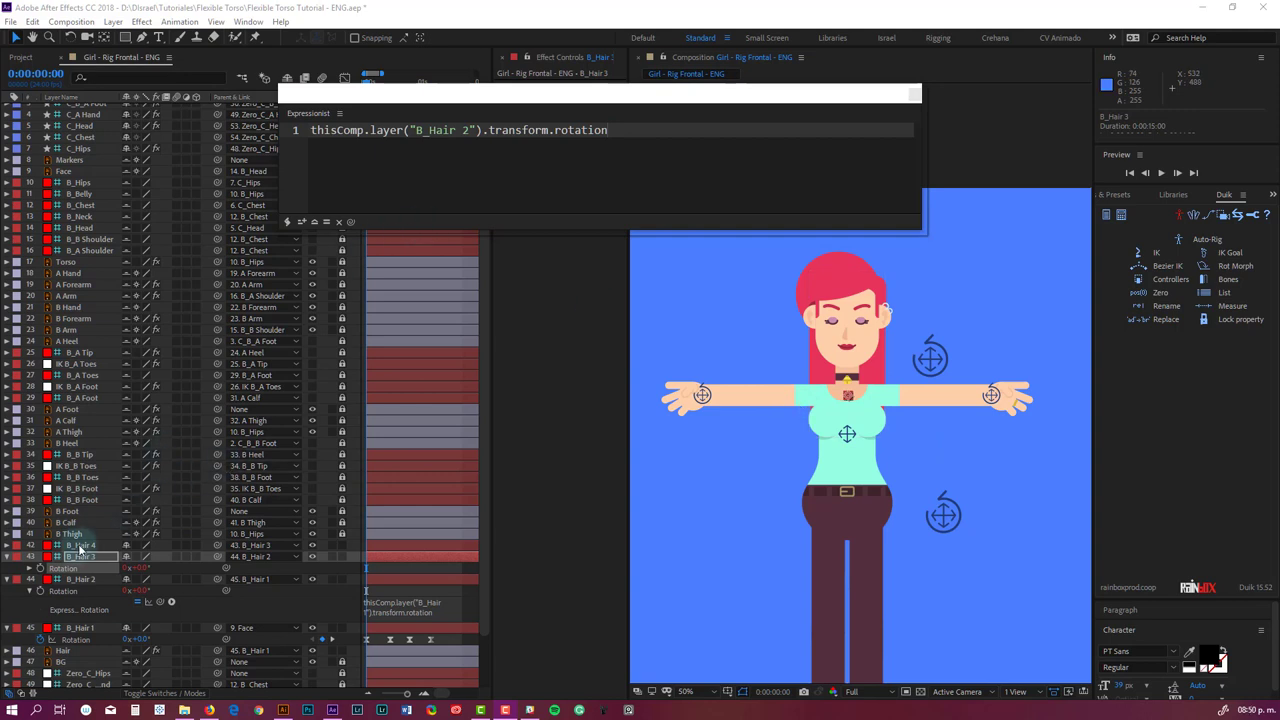
left_click(28, 569)
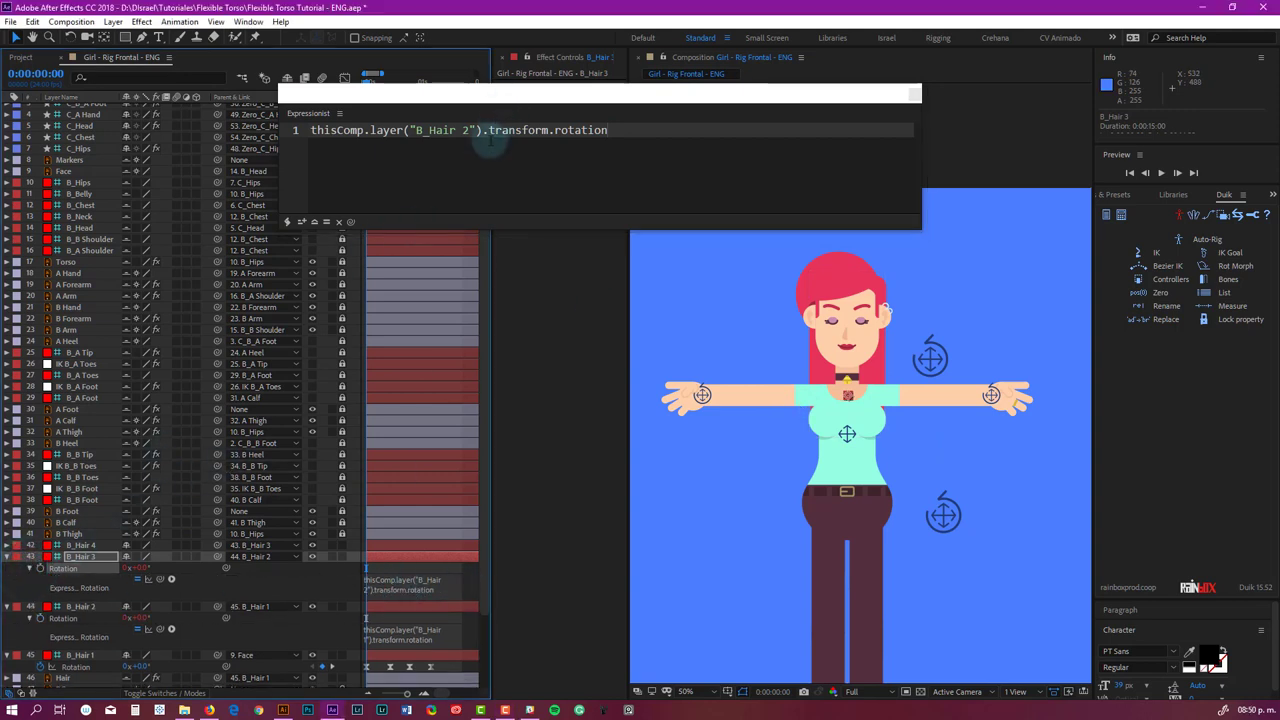
Step: Append .valueAtTime() to the thisComp.layer("B_Hair 2").transform.rotation expression
left_click(385, 140)
left_click(609, 131)
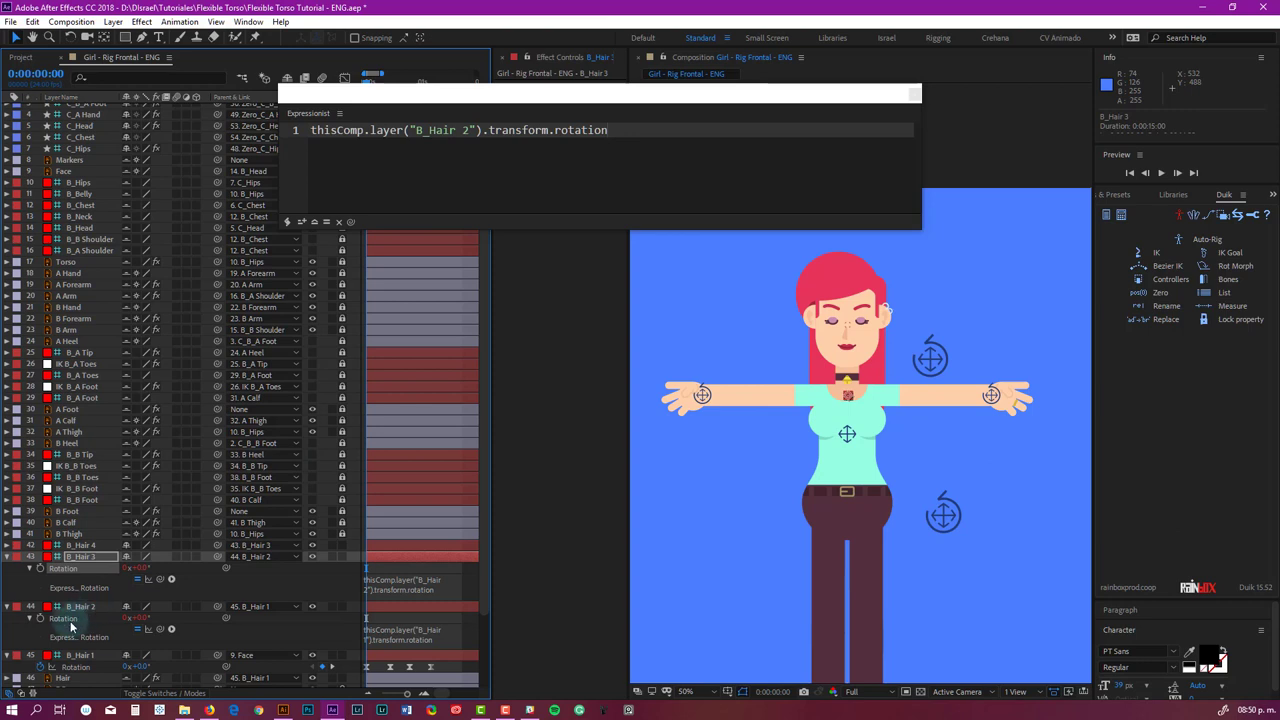
left_click(616, 133)
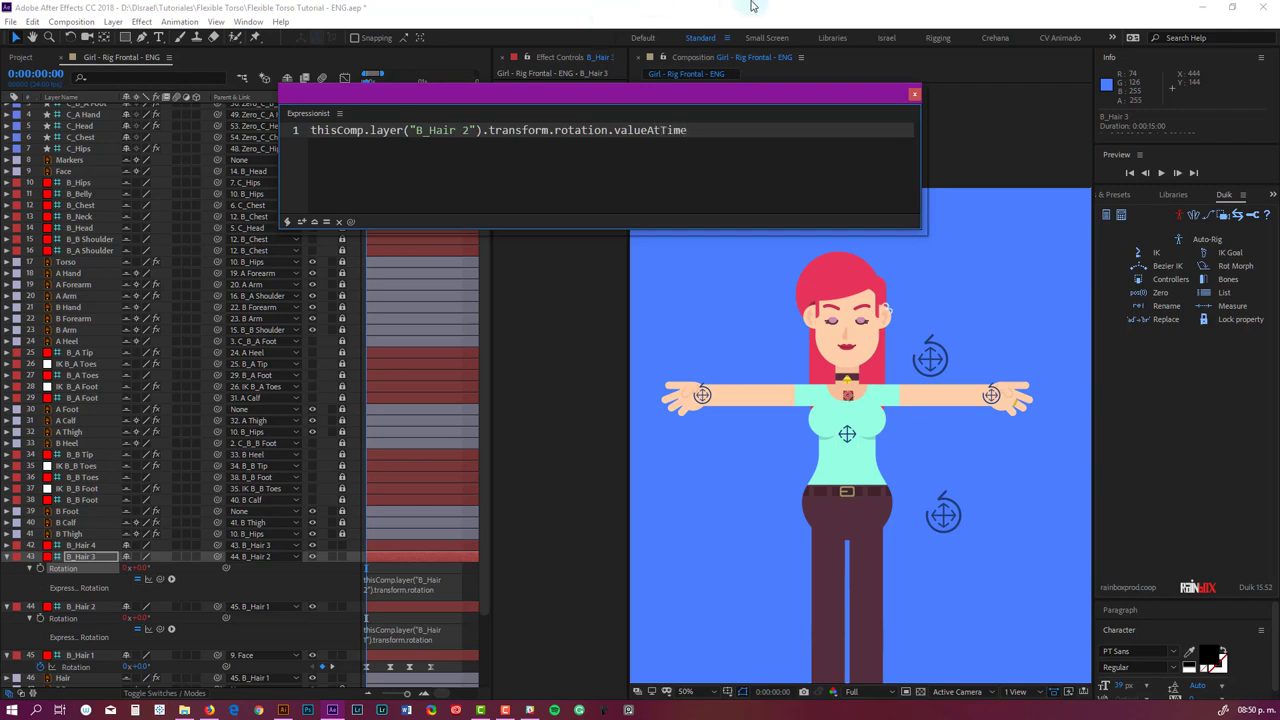
left_click(652, 130)
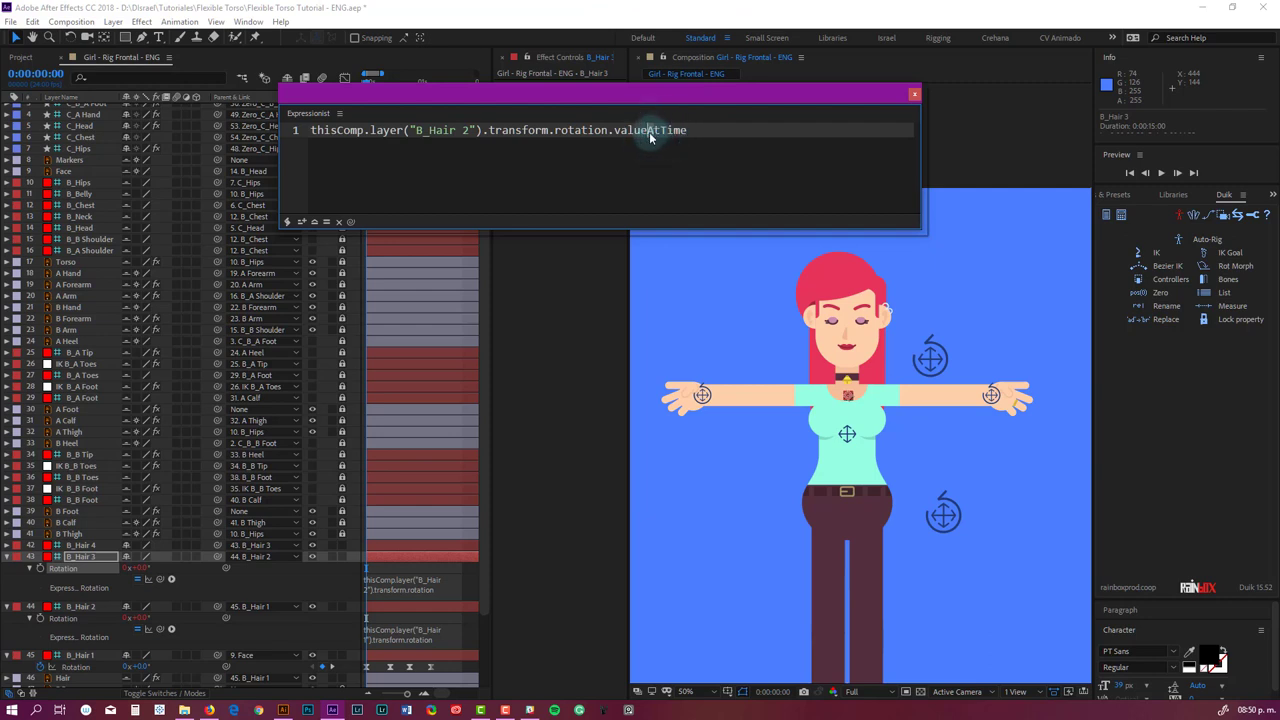
left_click(661, 132)
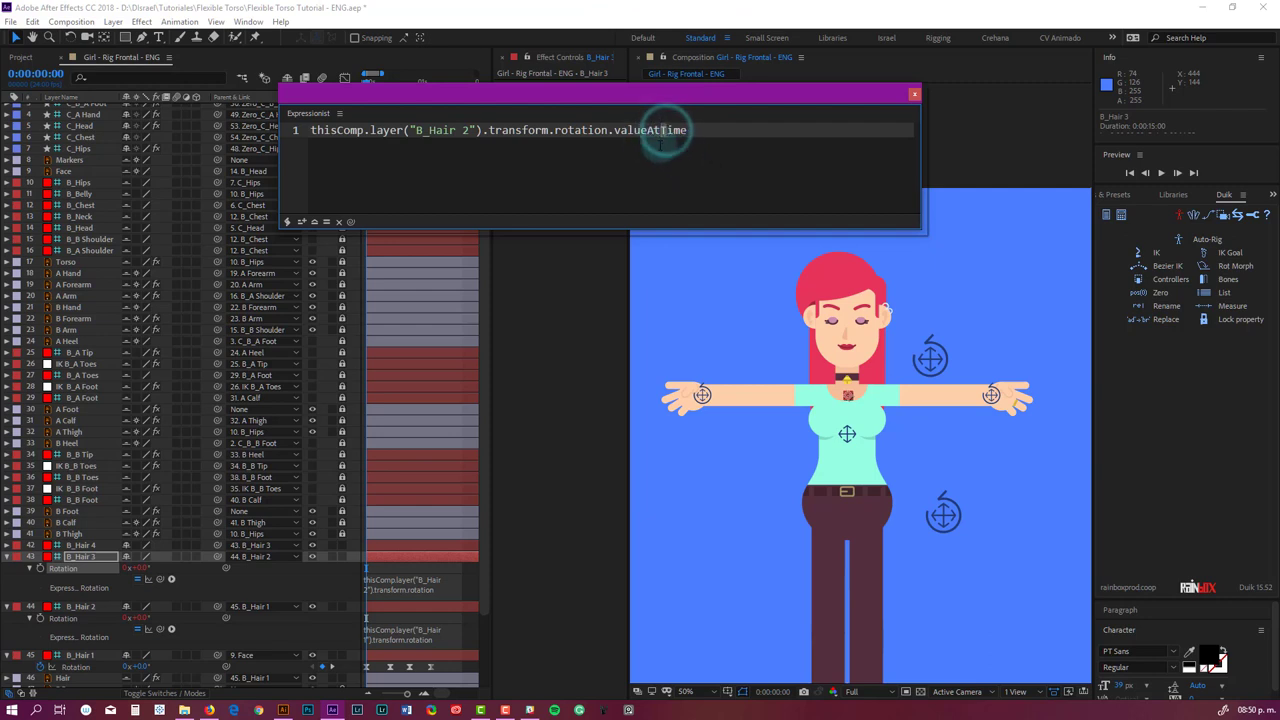
left_click(697, 131)
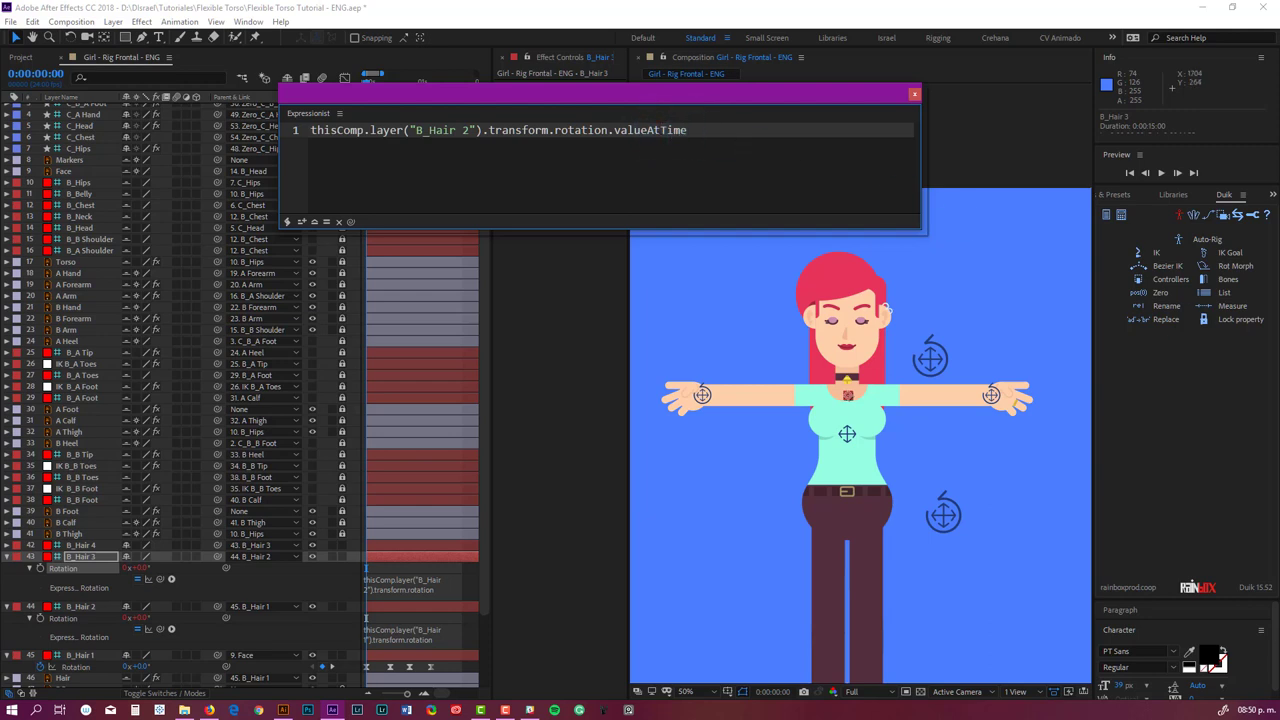
left_click(692, 131)
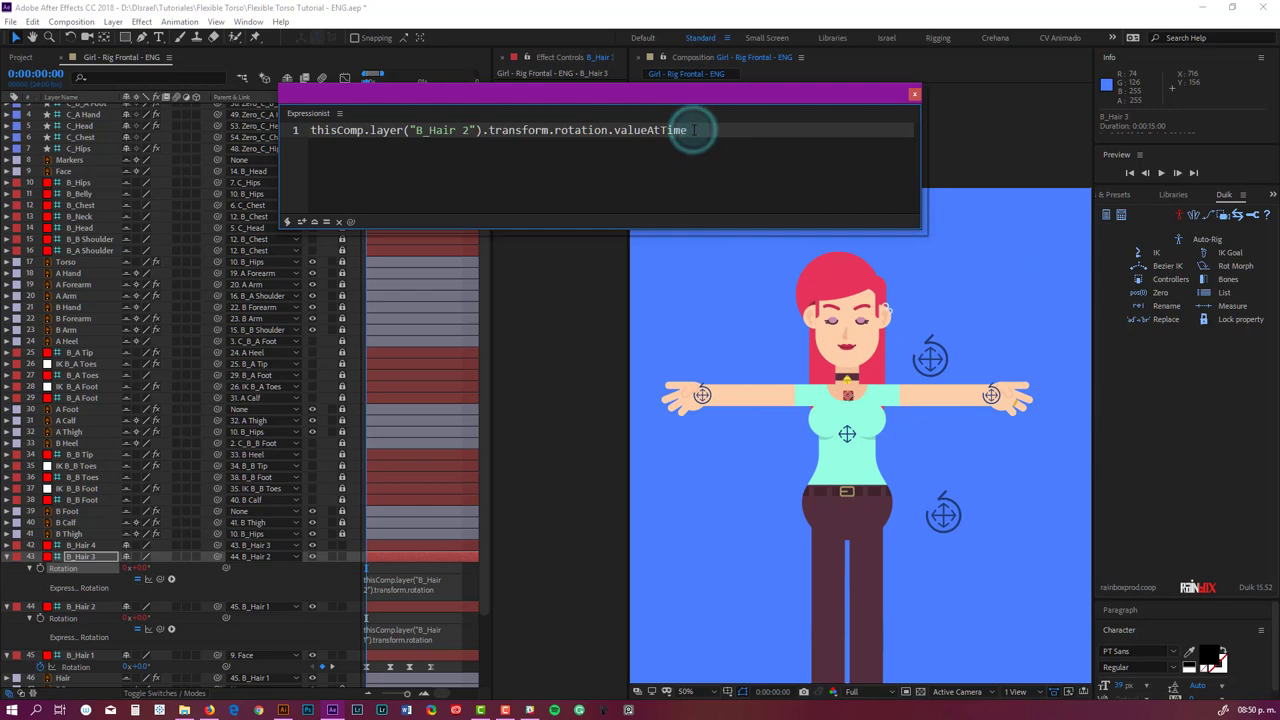
left_click(693, 130)
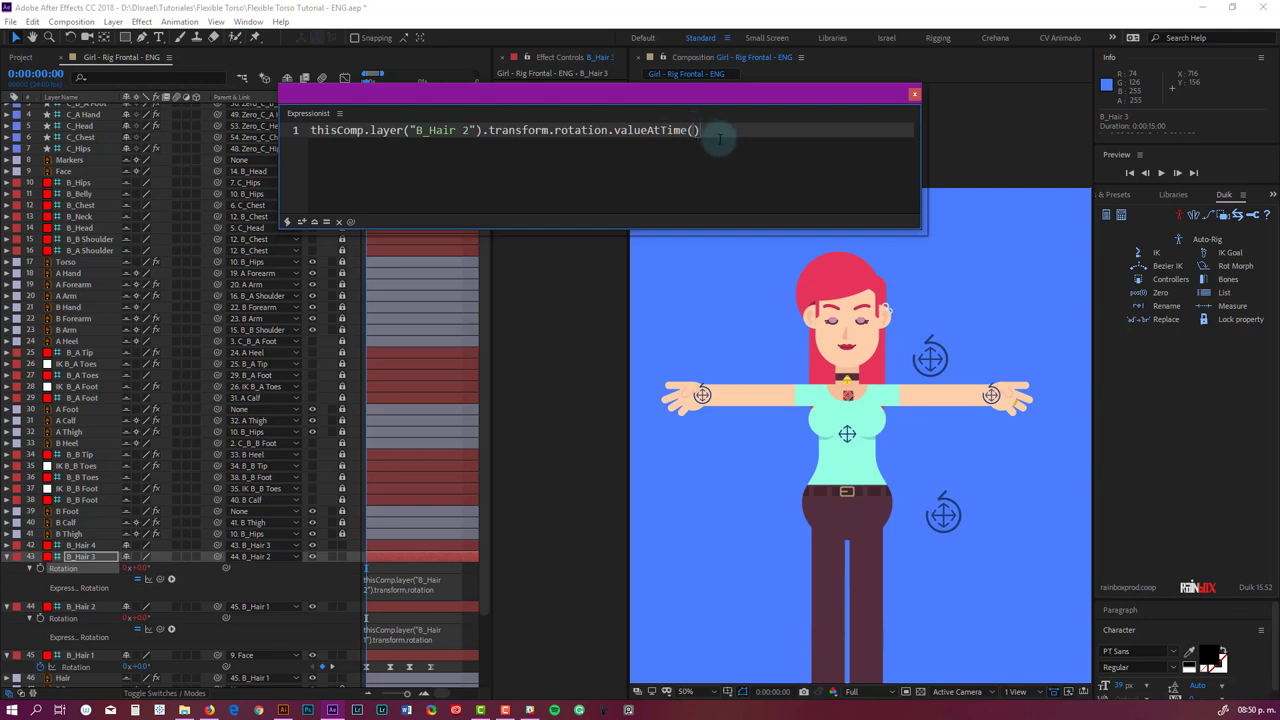
Step: Enter time-1/24 as the argument of valueAtTime in the B_Hair 3 expression
left_click(713, 131)
left_click_drag(614, 131, 731, 130)
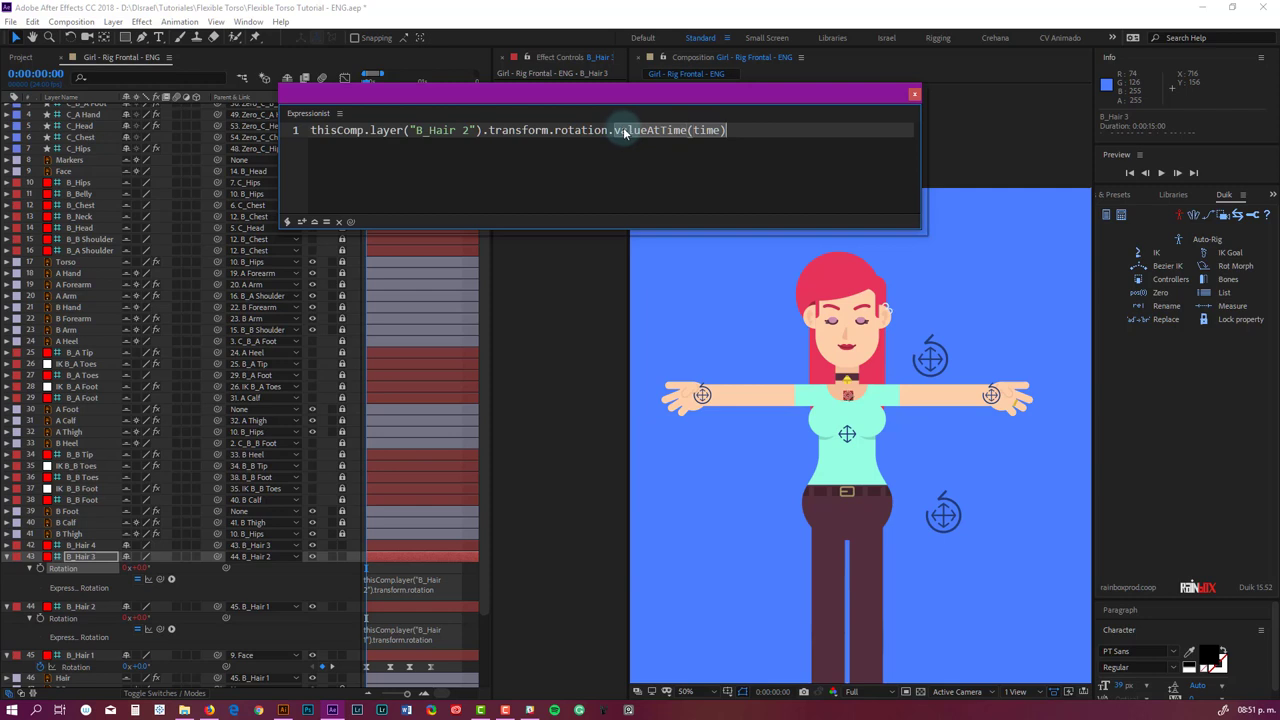
left_click(726, 130)
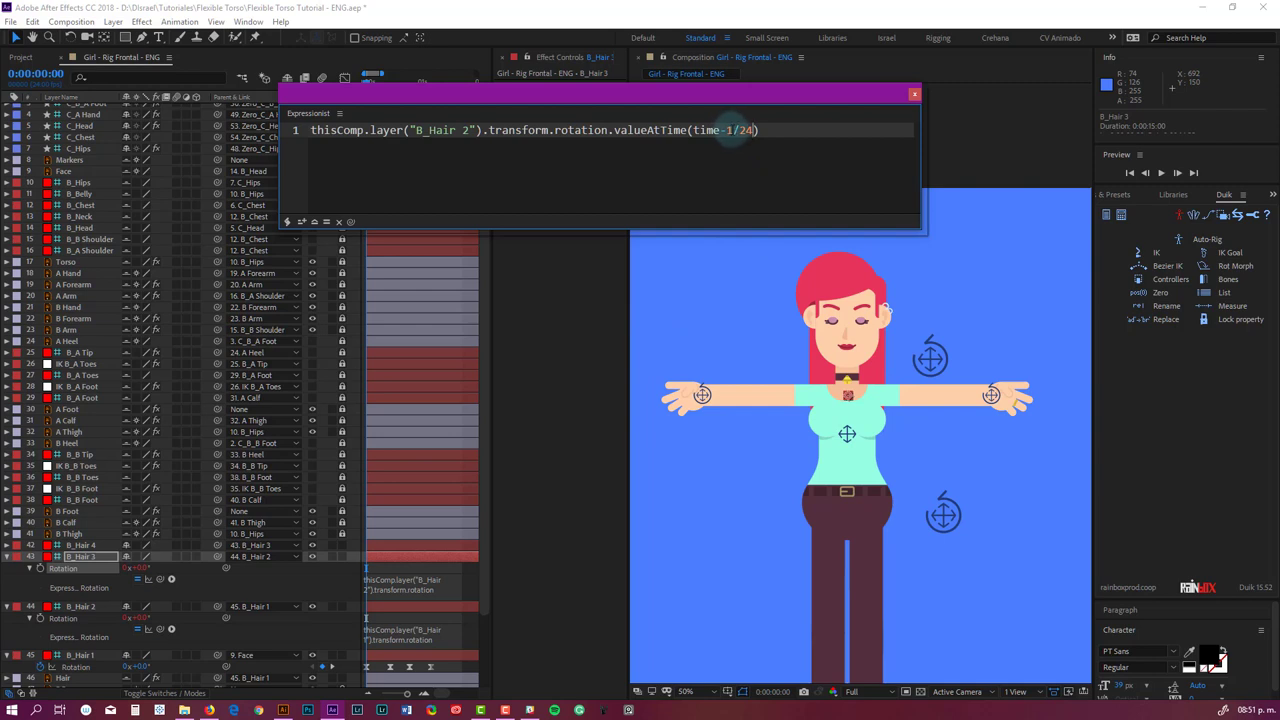
Step: Set the time offset to 2/24 and apply the valueAtTime(time-2/24) expression to B_Hair 3's Rotation
left_click(729, 130)
double_click(729, 130)
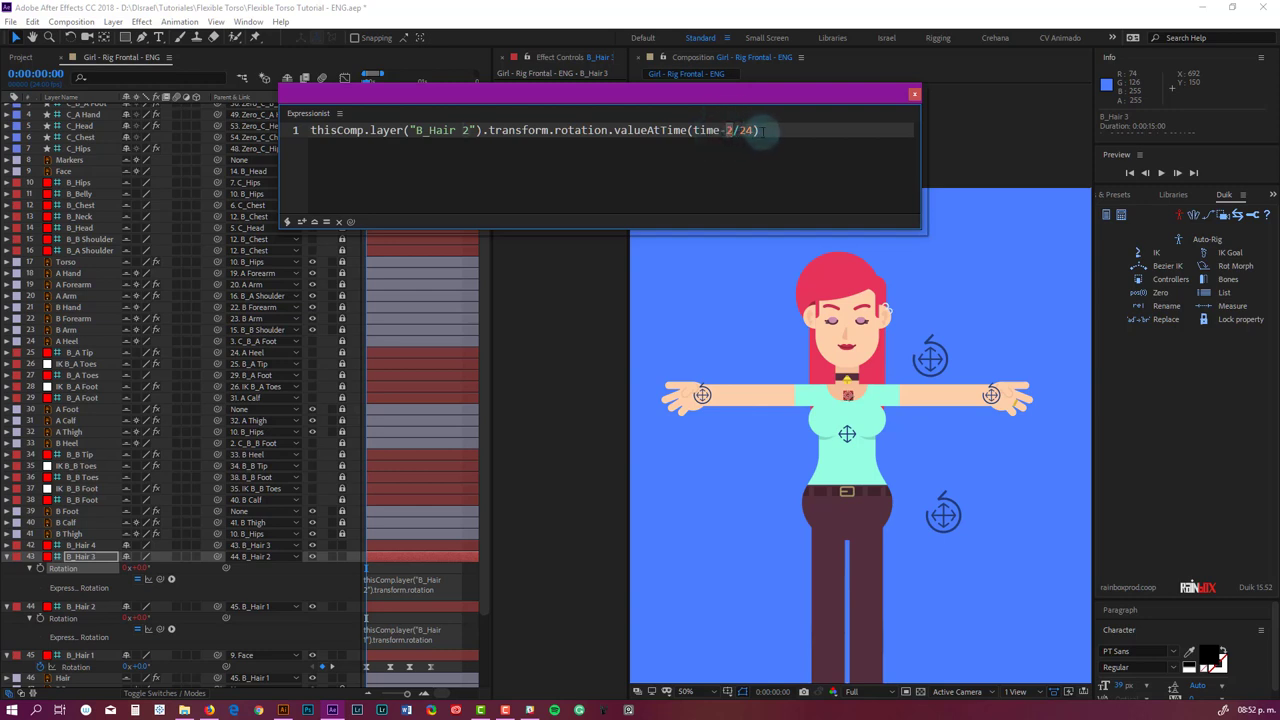
left_click(773, 130)
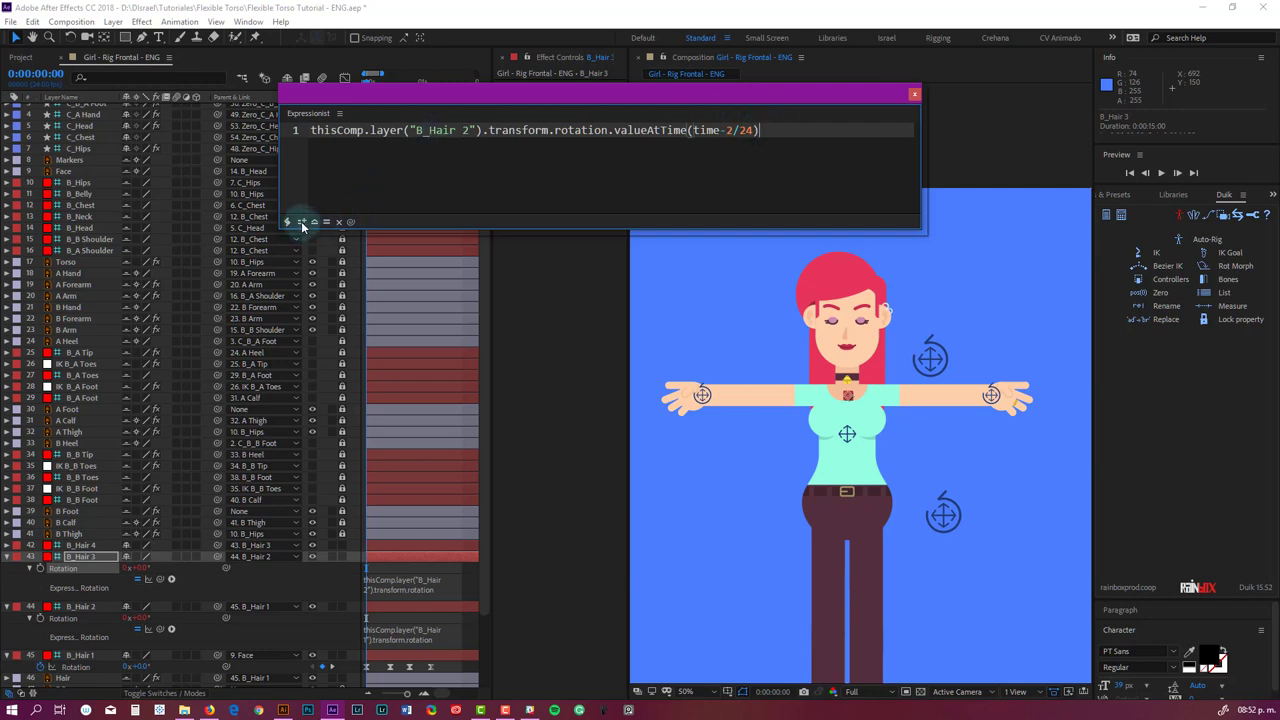
left_click(303, 222)
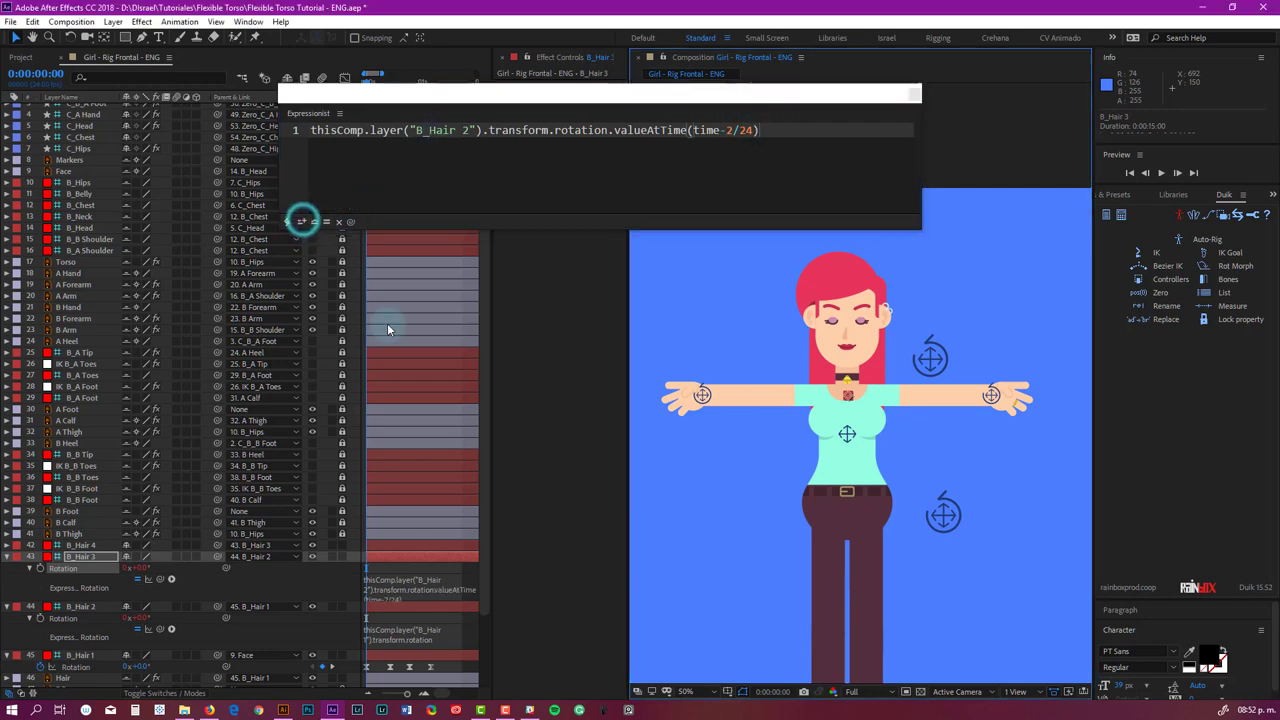
left_click(408, 598)
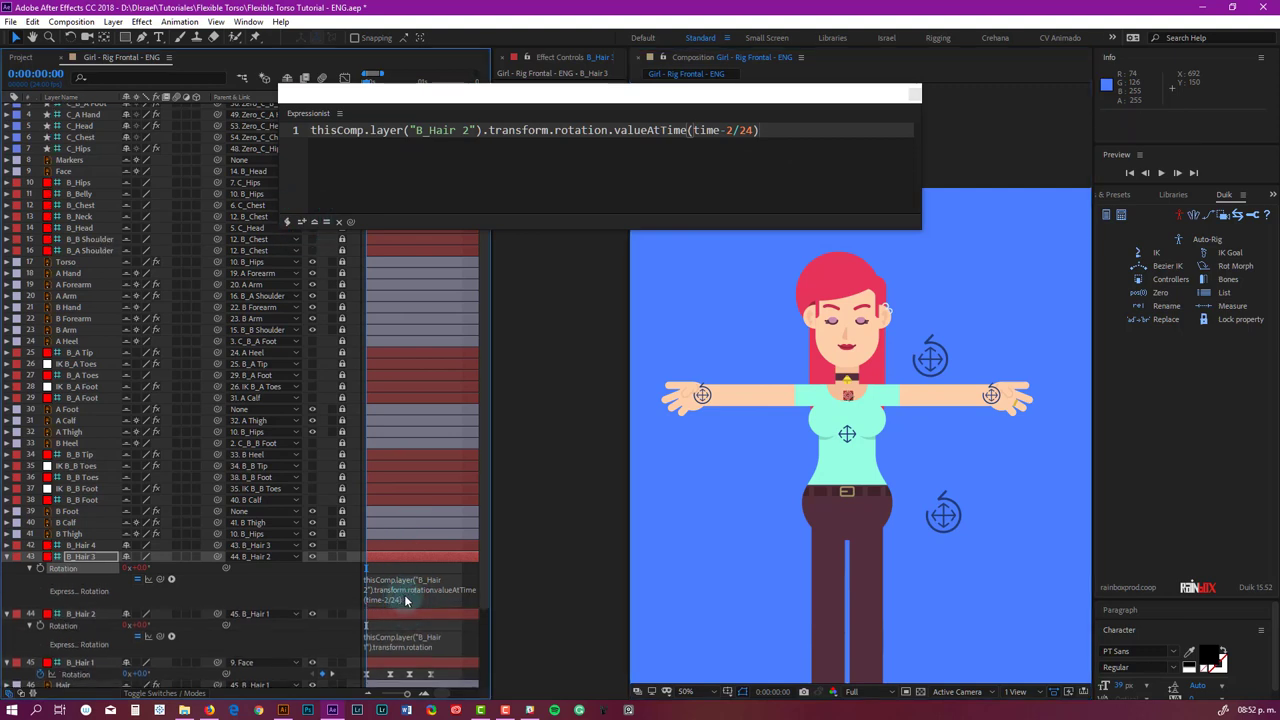
Step: Copy .valueAtTime(time-2/24) from the B_Hair 3 expression and append it to B_Hair 2's Rotation expression
left_click(405, 598)
left_click(420, 602)
left_click(517, 153)
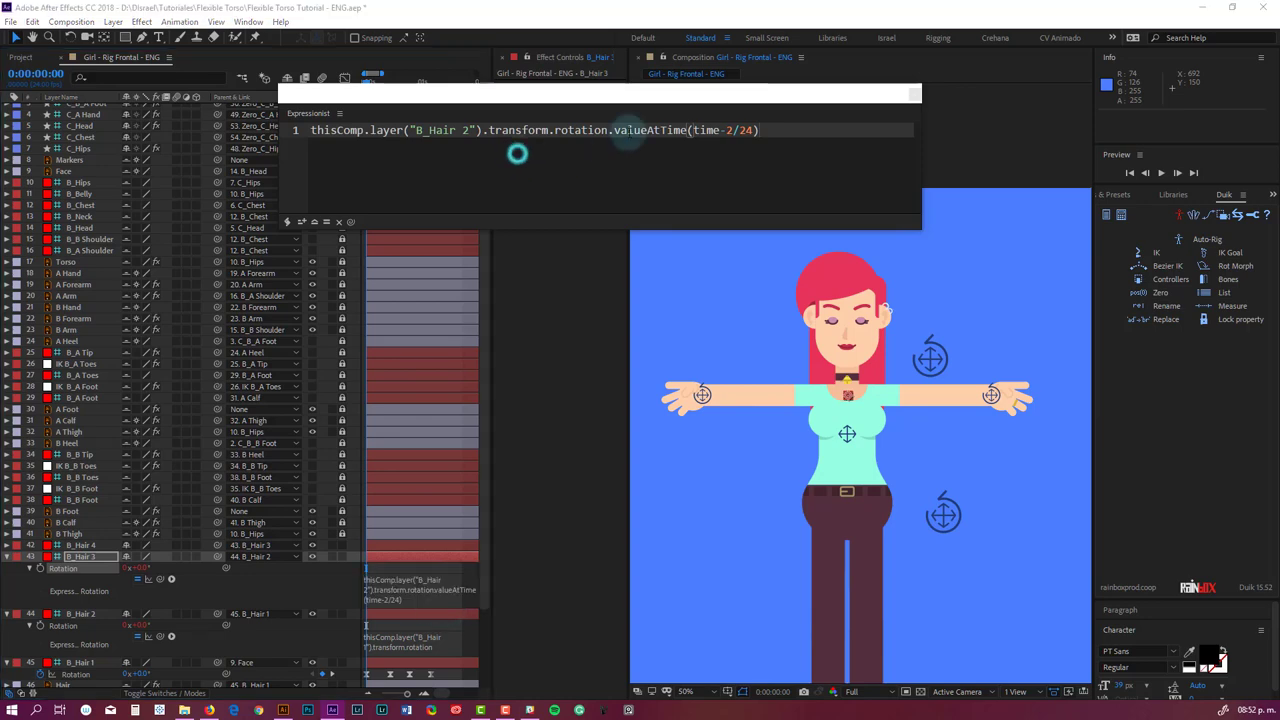
left_click_drag(608, 131, 796, 142)
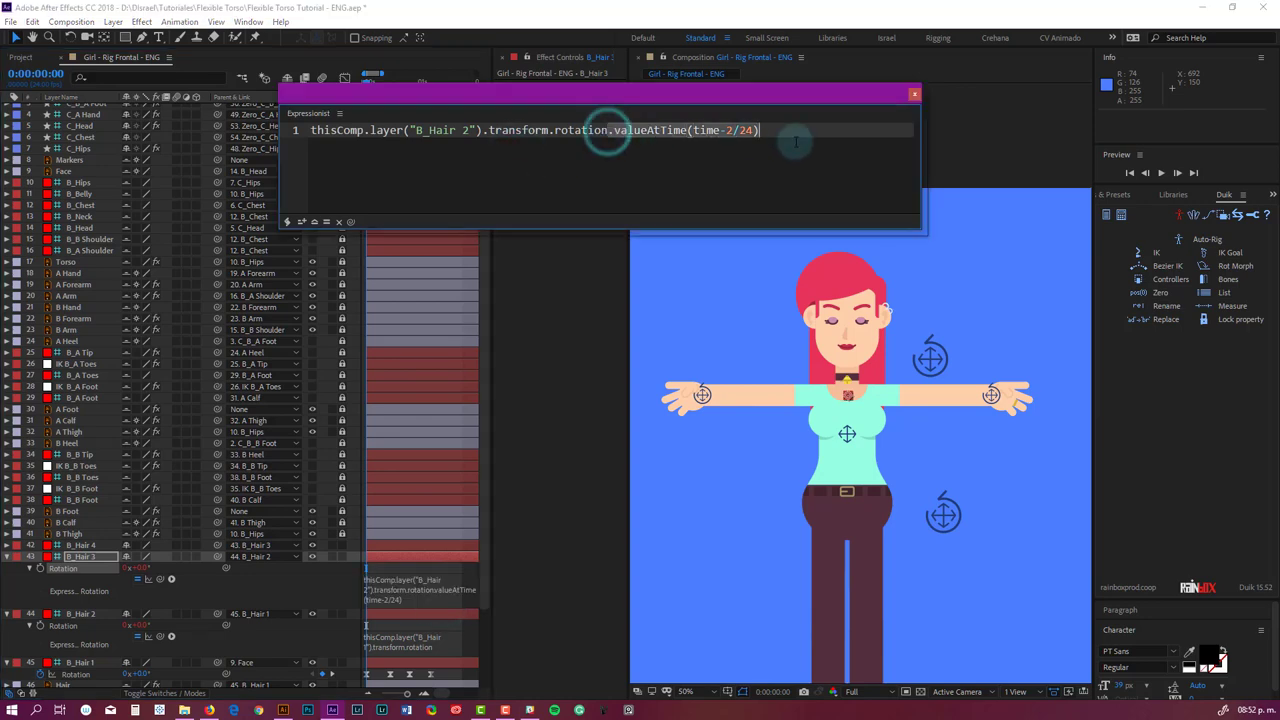
left_click(434, 649)
key("ctrl+v")
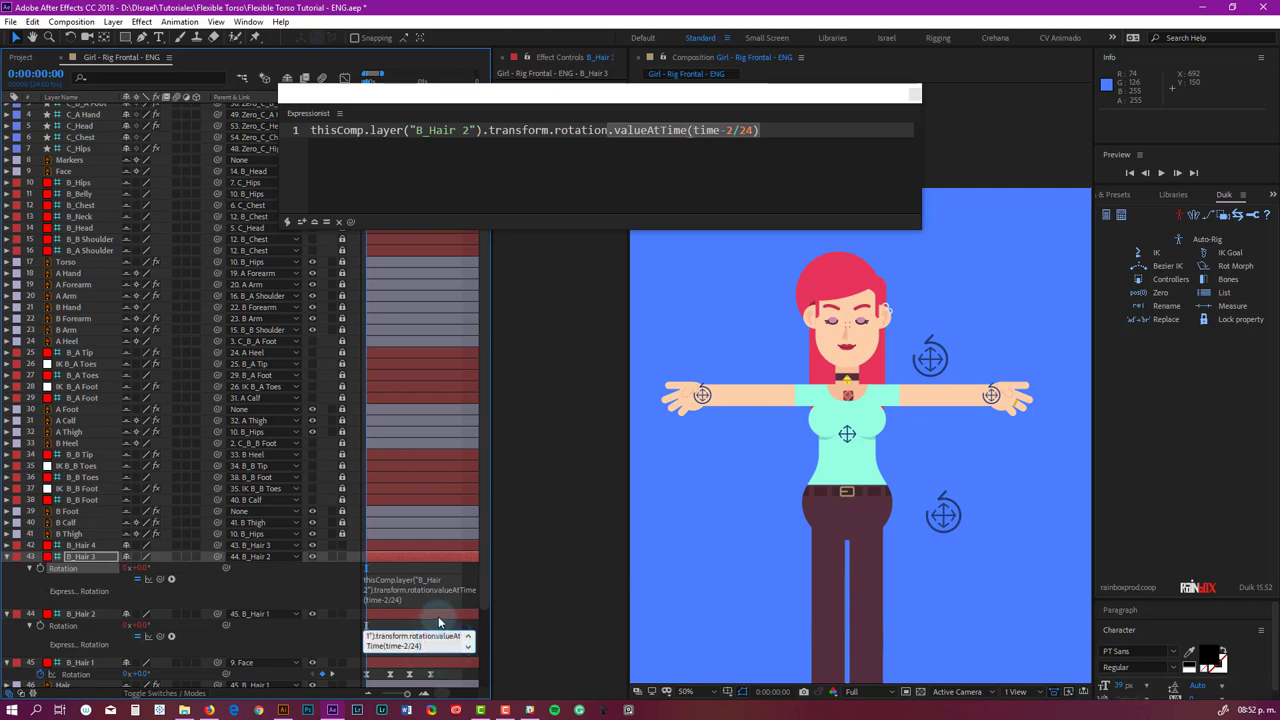
left_click(438, 618)
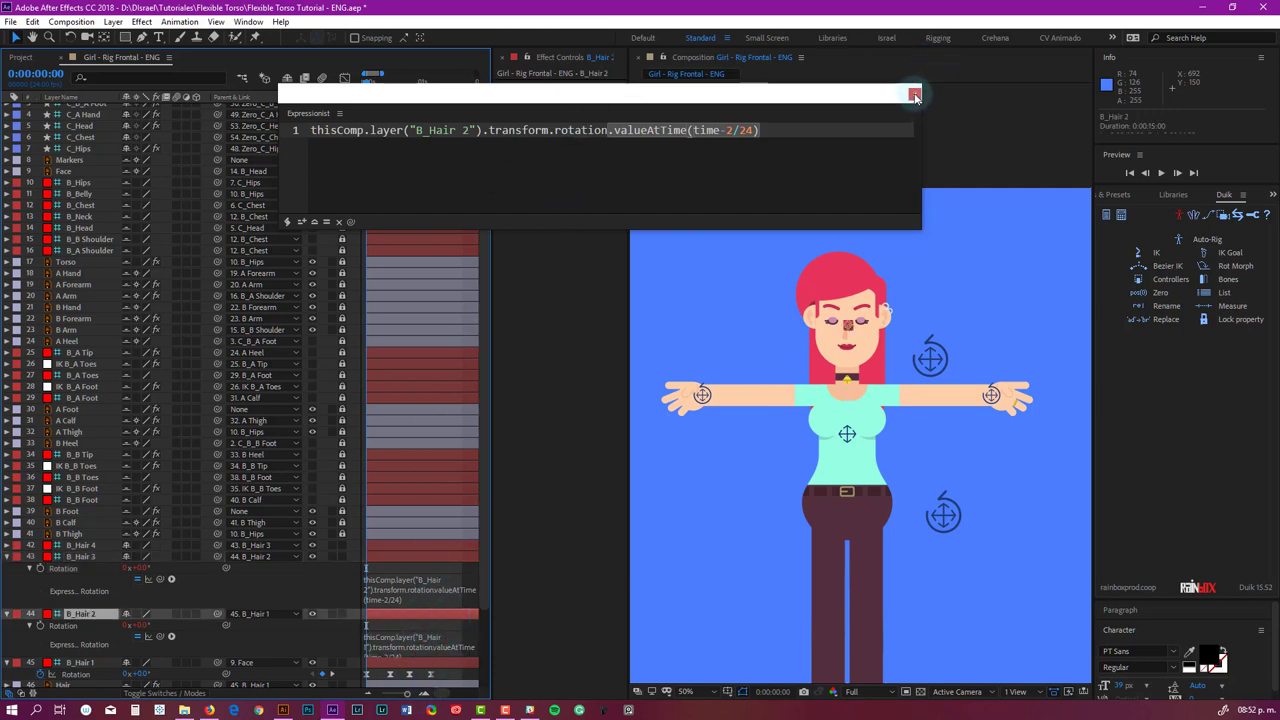
Step: Close the Expressionist editor and preview the delayed hair animation
left_click(914, 96)
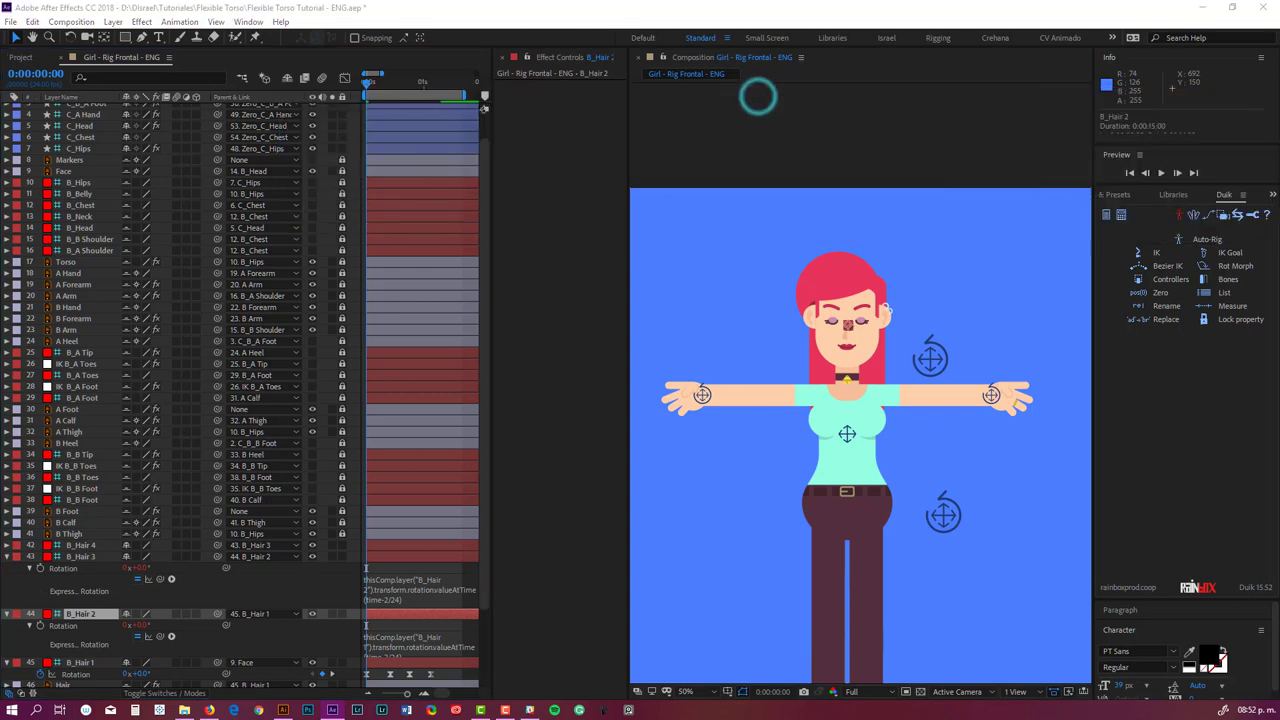
left_click(86, 613)
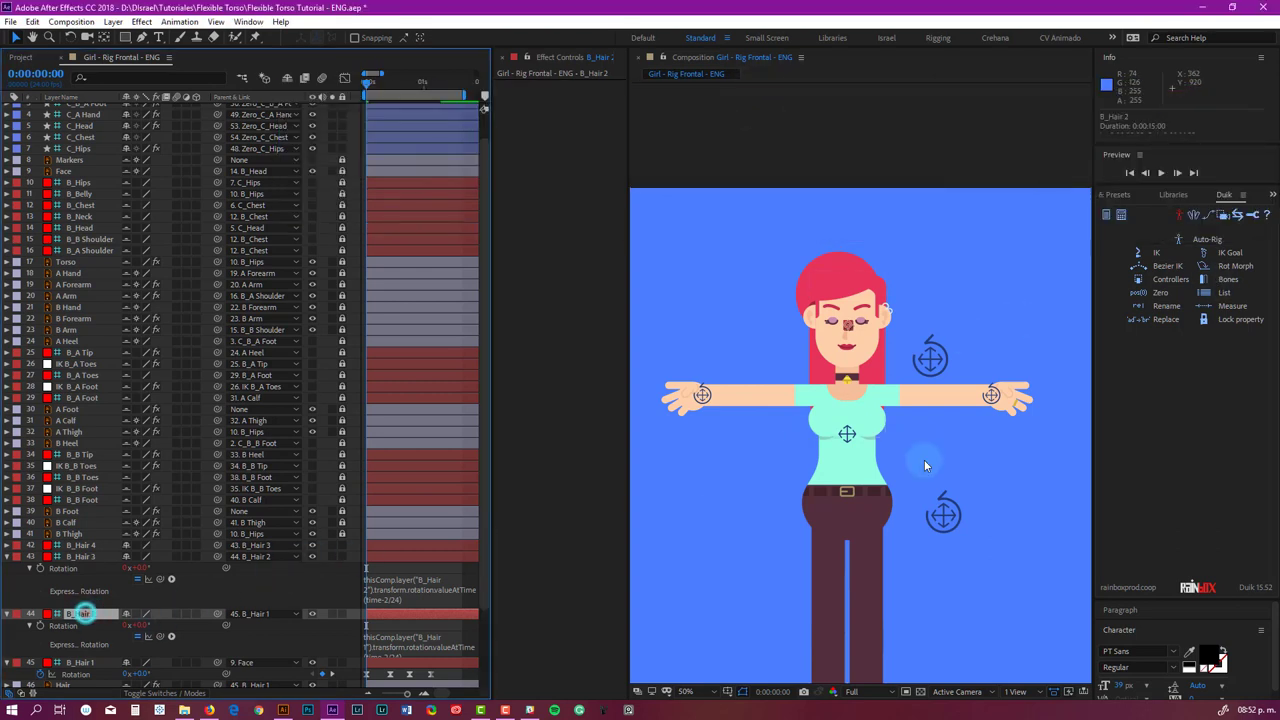
left_click_drag(873, 410, 870, 336)
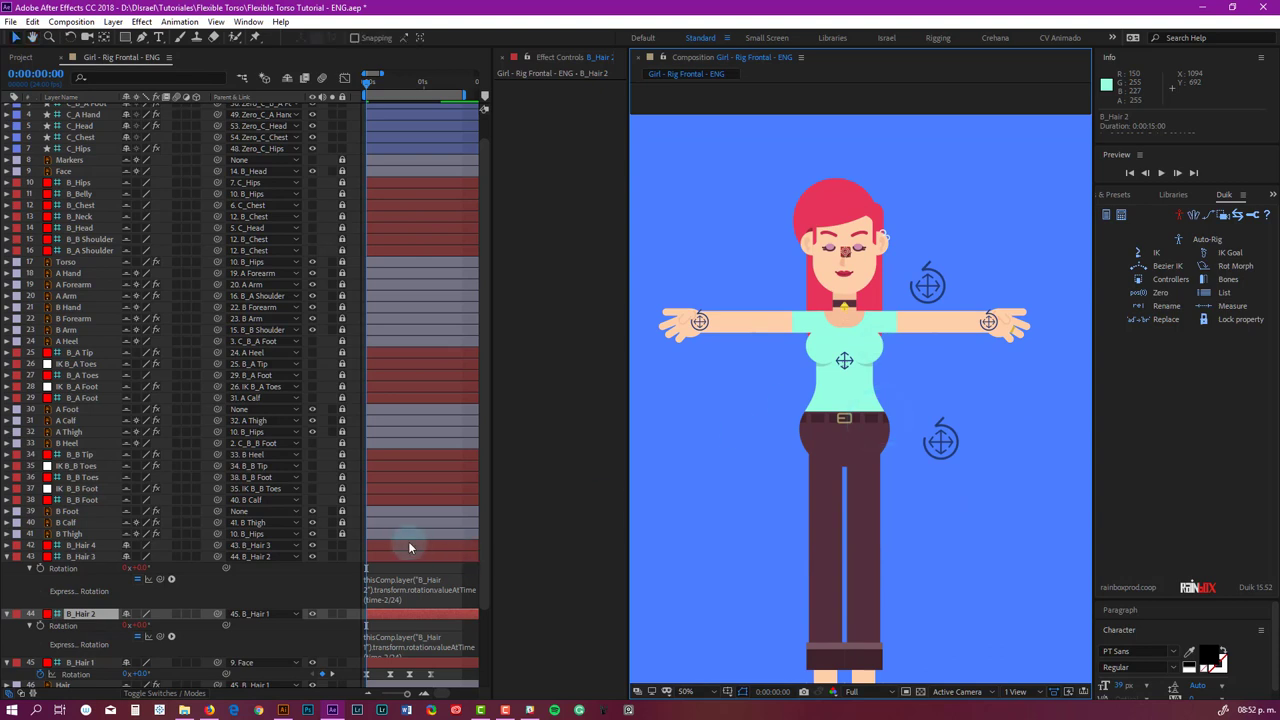
key("space")
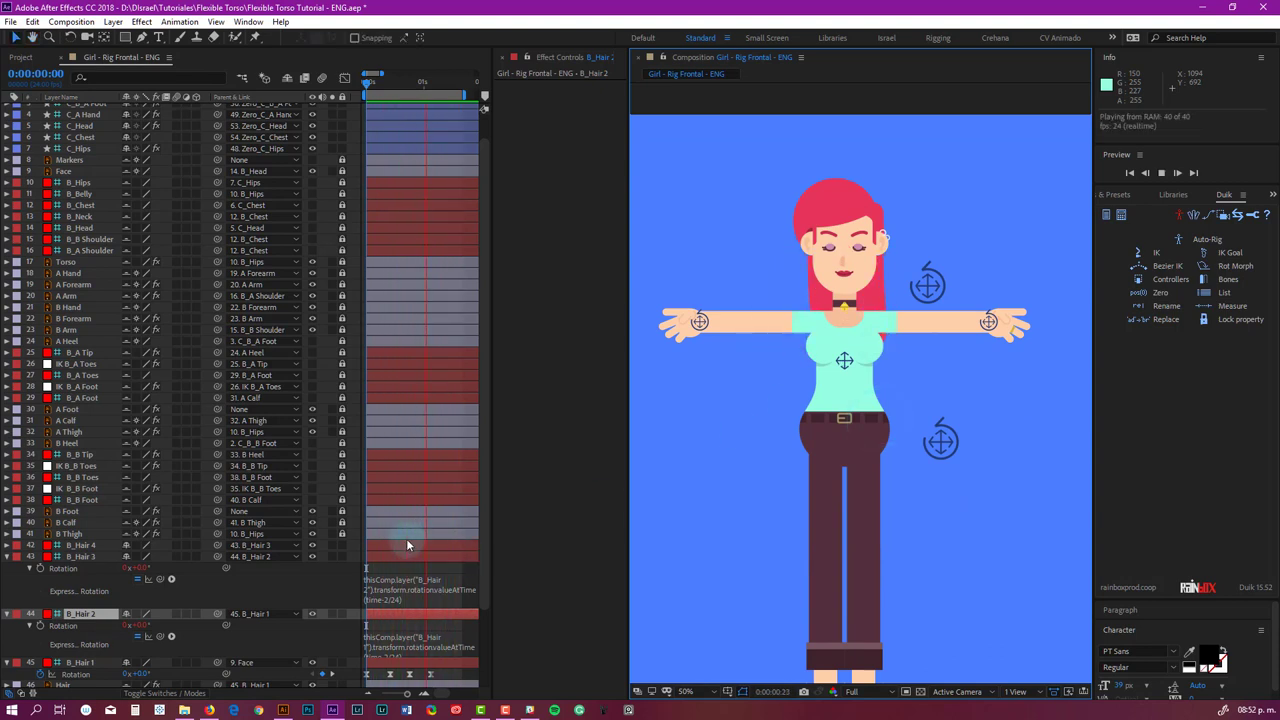
left_click(390, 84)
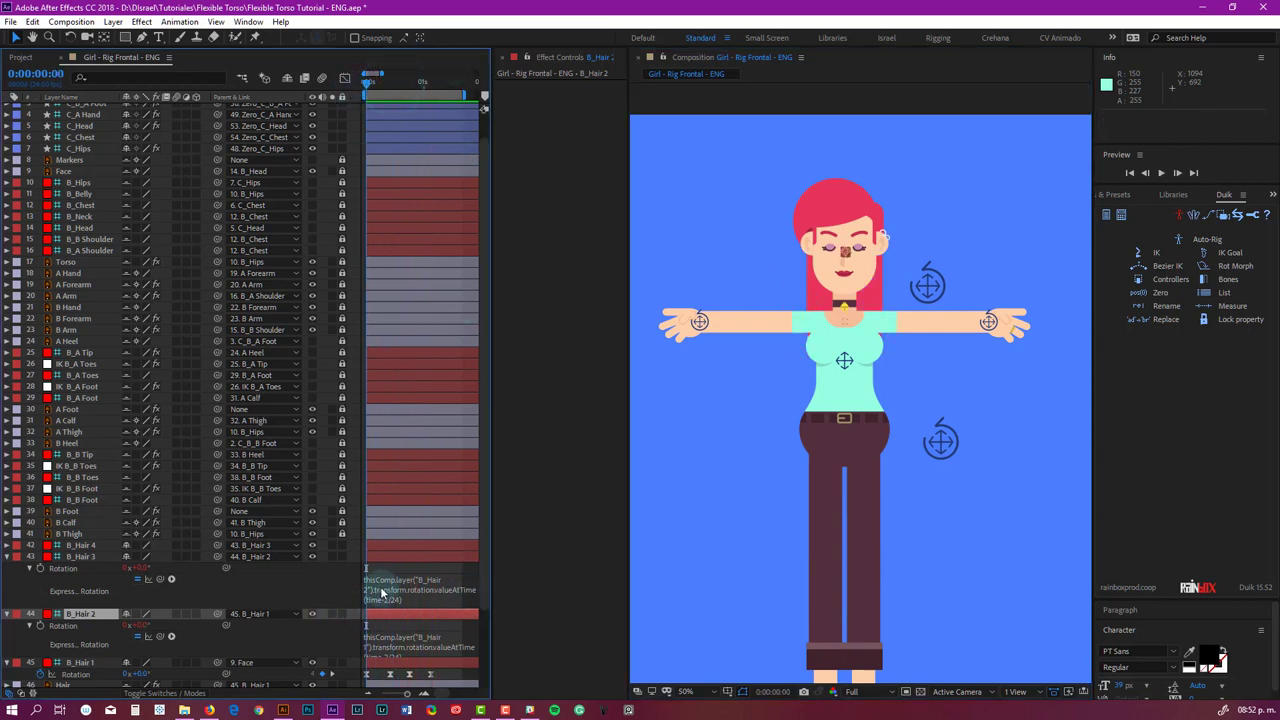
Step: Set B_Hair 1's Rotation keyframe at 0:00:00:10 to 30°
left_click(408, 662)
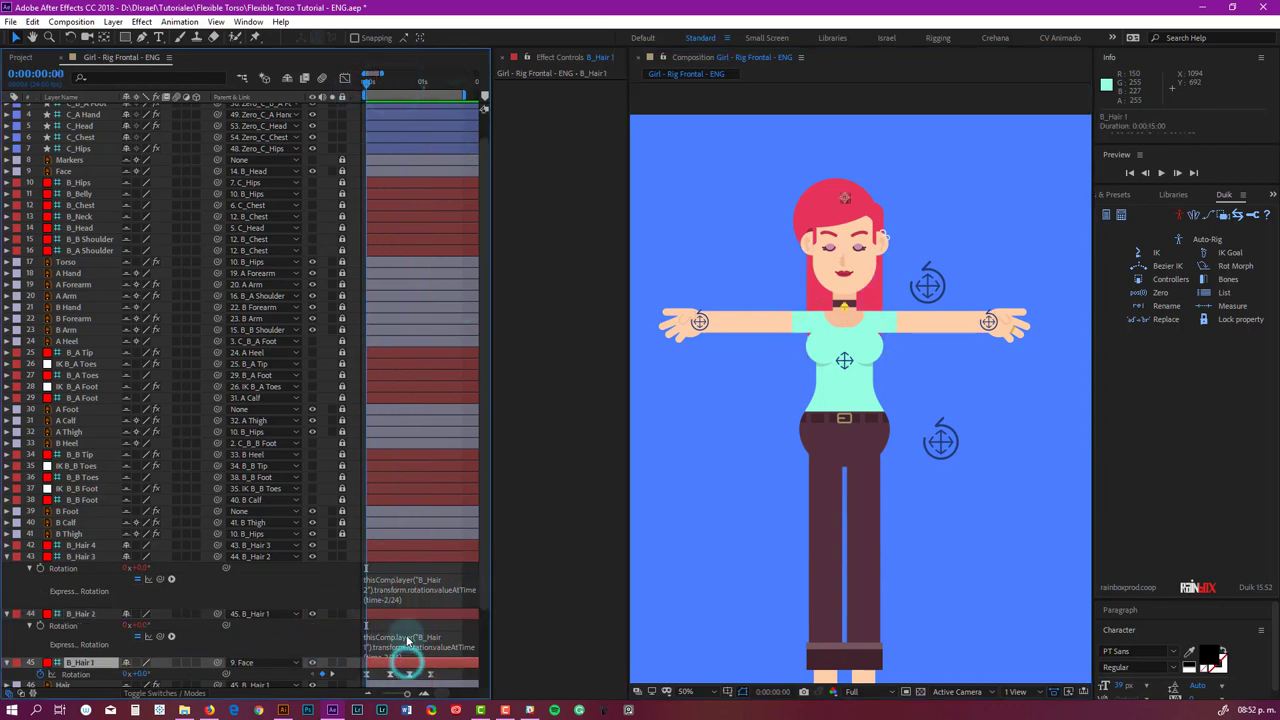
left_click_drag(405, 88, 390, 86)
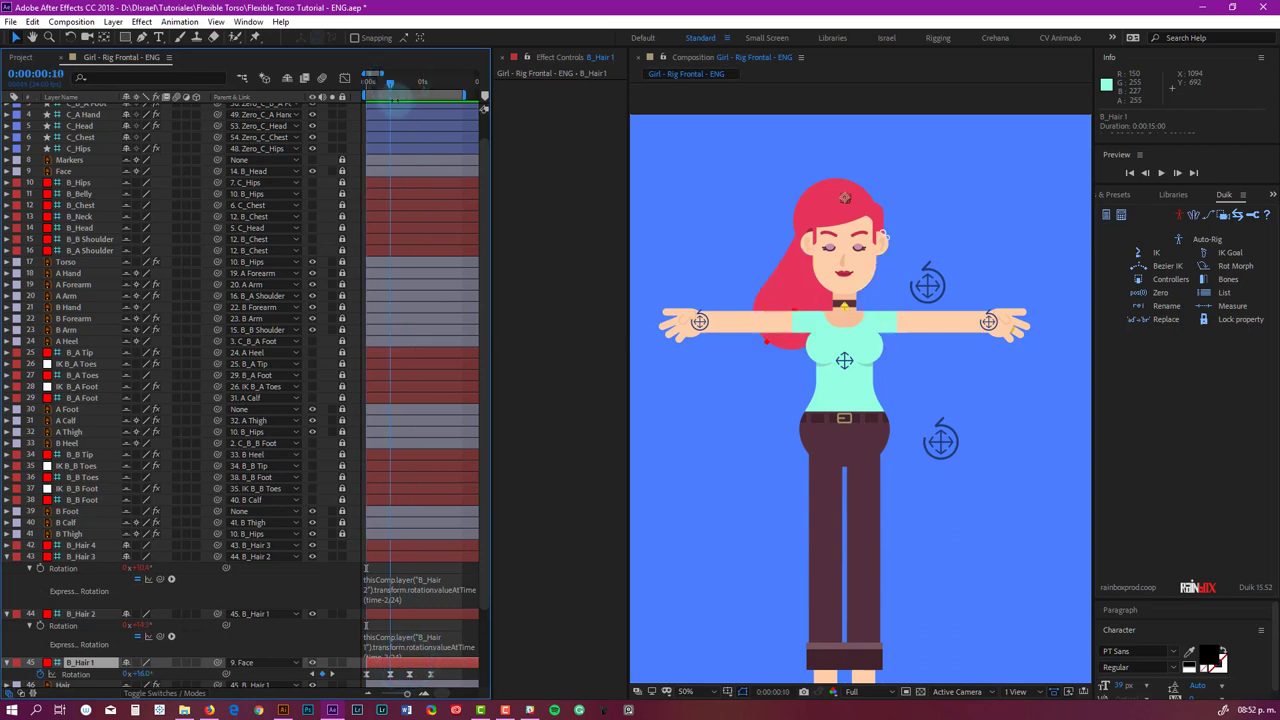
left_click(391, 674)
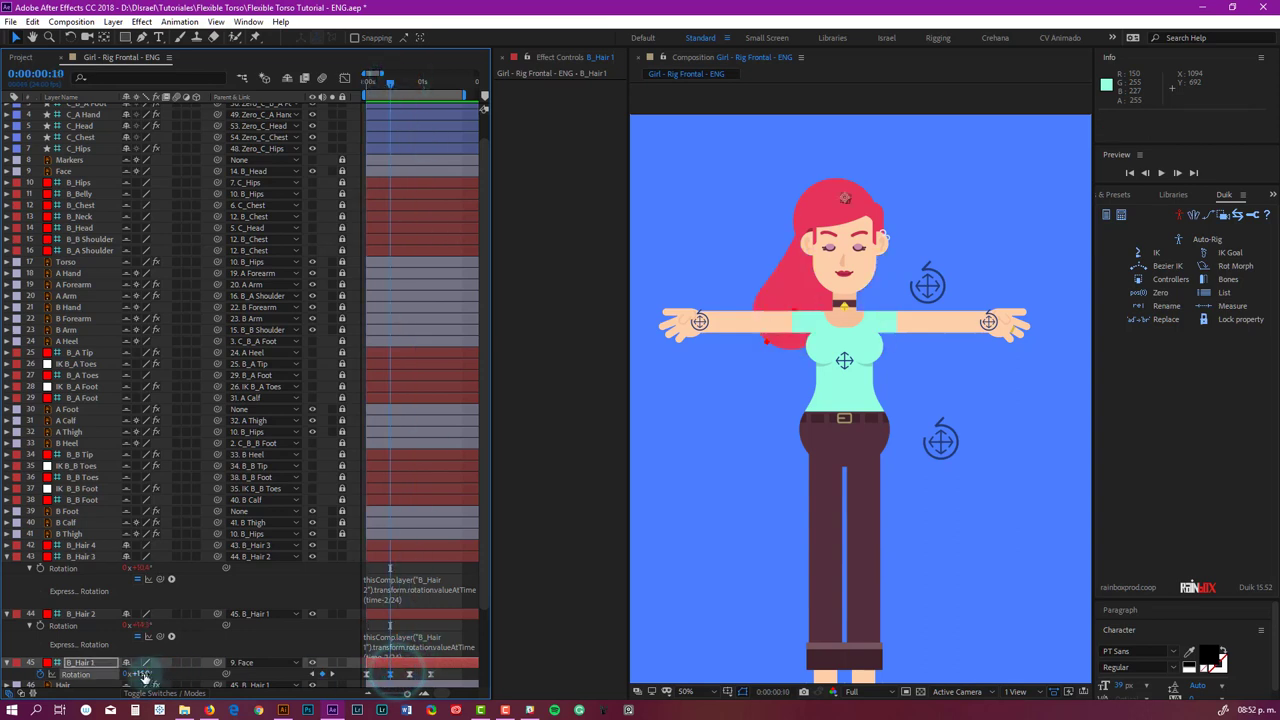
left_click(144, 674)
left_click_drag(143, 673, 164, 673)
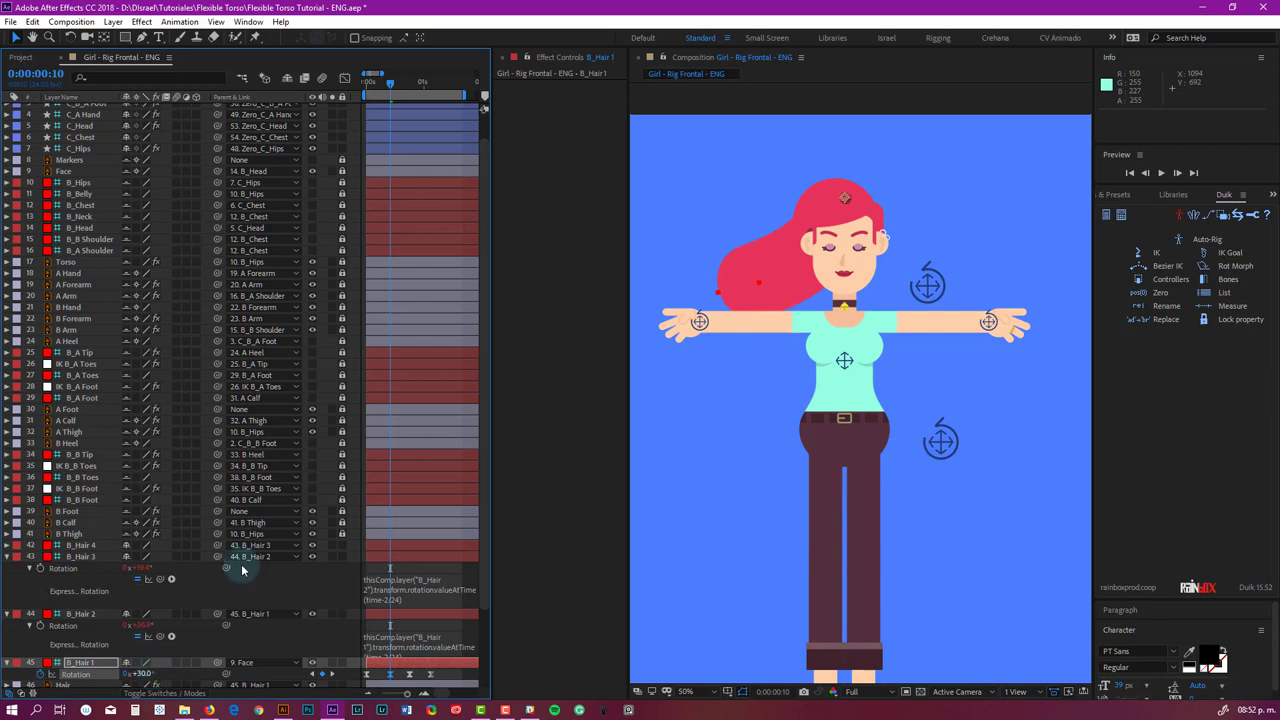
Step: Set B_Hair 1's Rotation keyframe at 0:00:00:18 to -17° and play back the wider swing
left_click(409, 85)
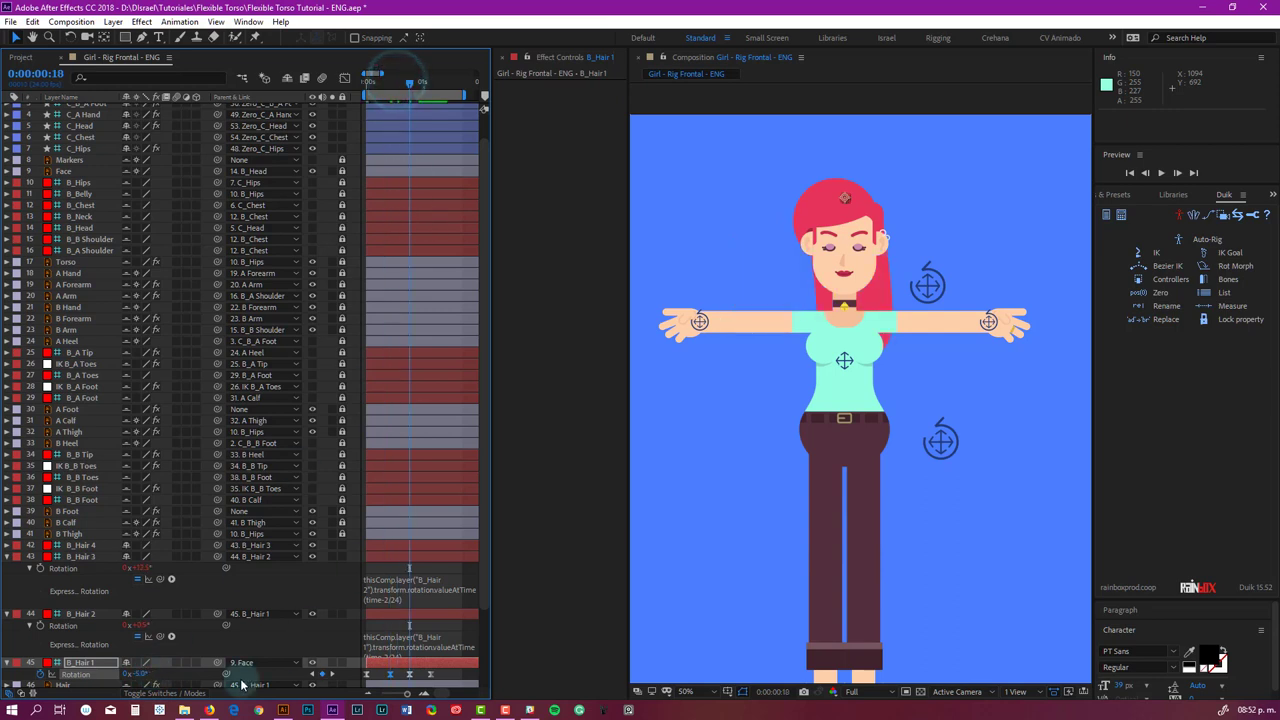
left_click_drag(139, 674, 126, 674)
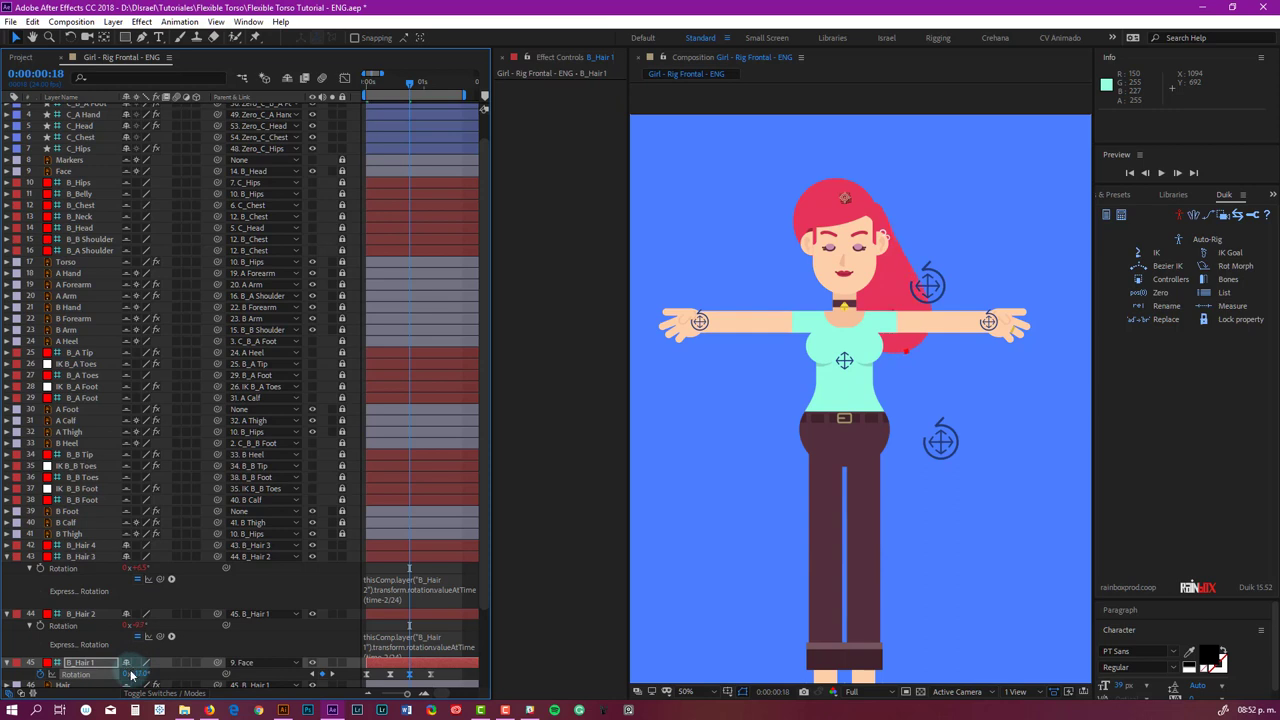
key("space")
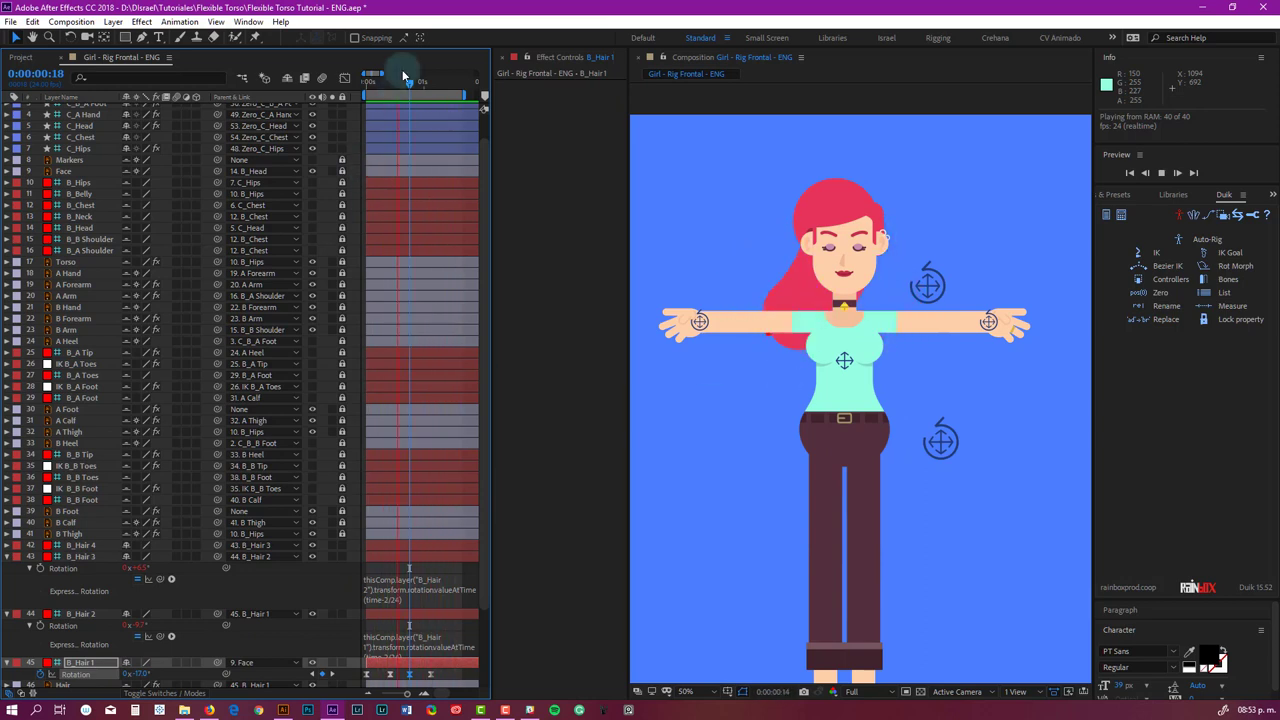
left_click_drag(410, 88, 362, 86)
scroll(439, 552, "down", 3)
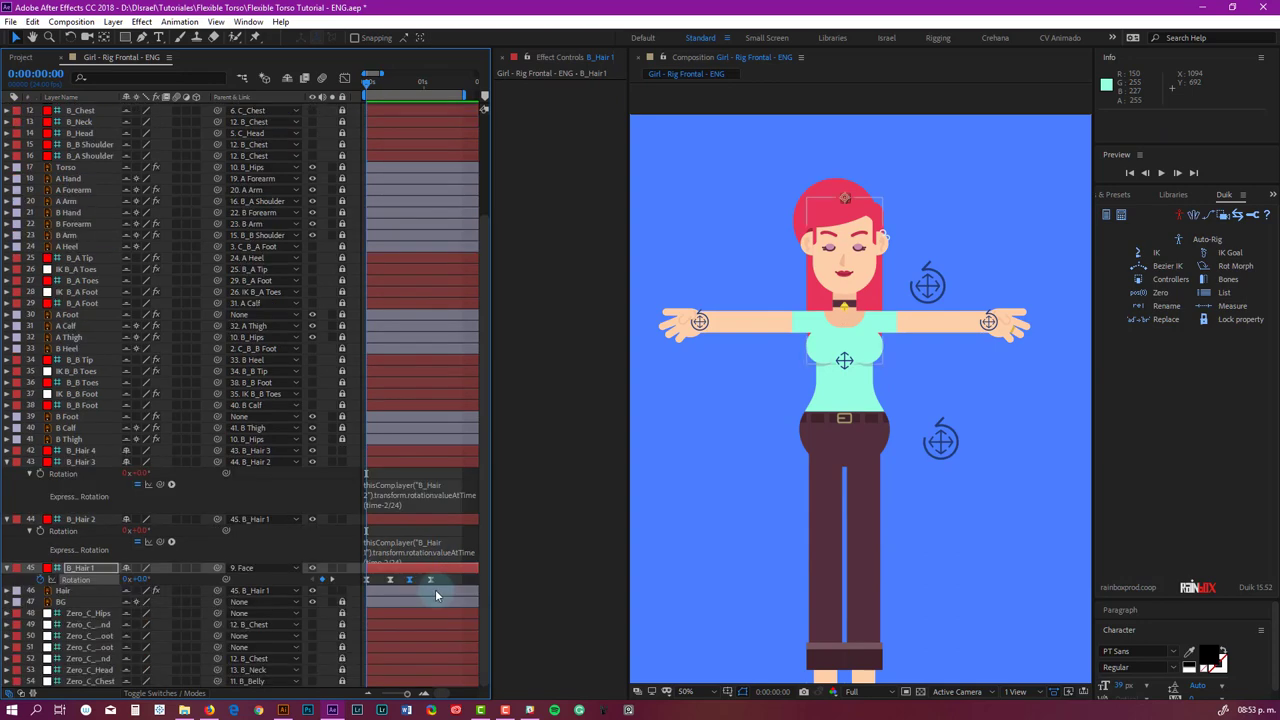
Step: Duplicate the Head Rotation effect on the C_Head controller and rename the copy Hair
left_click(929, 286)
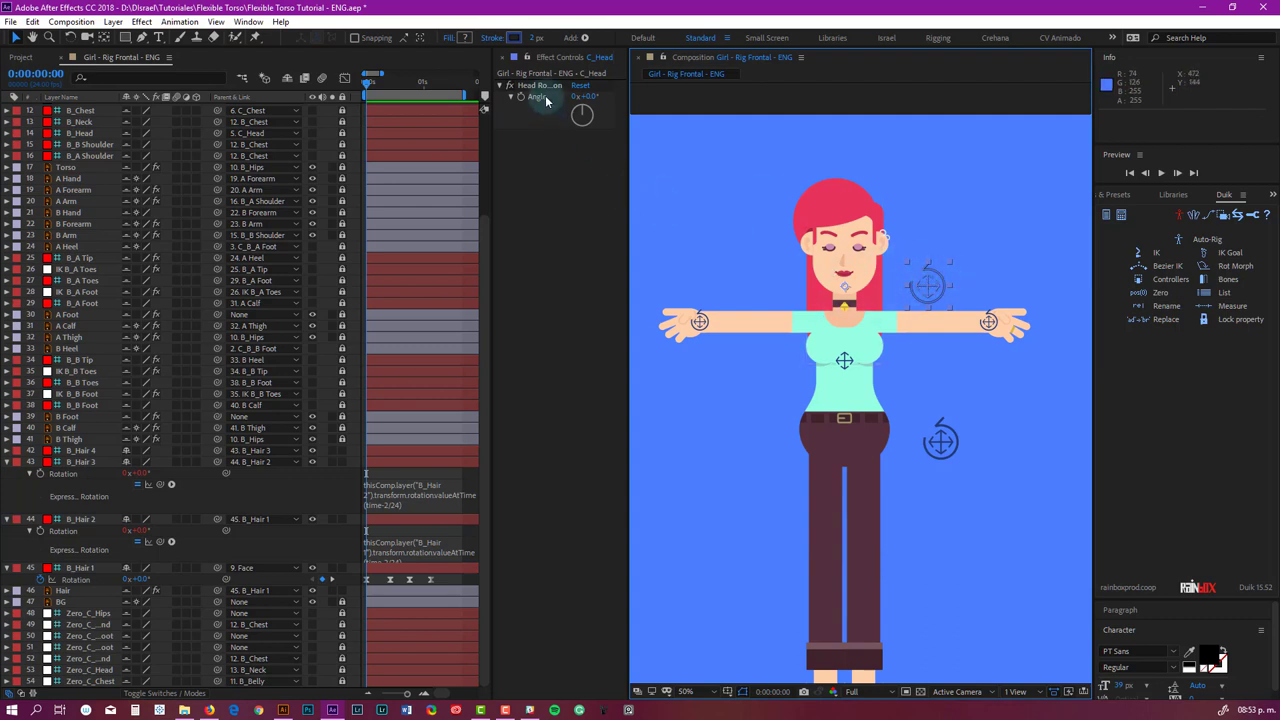
left_click_drag(627, 92, 660, 90)
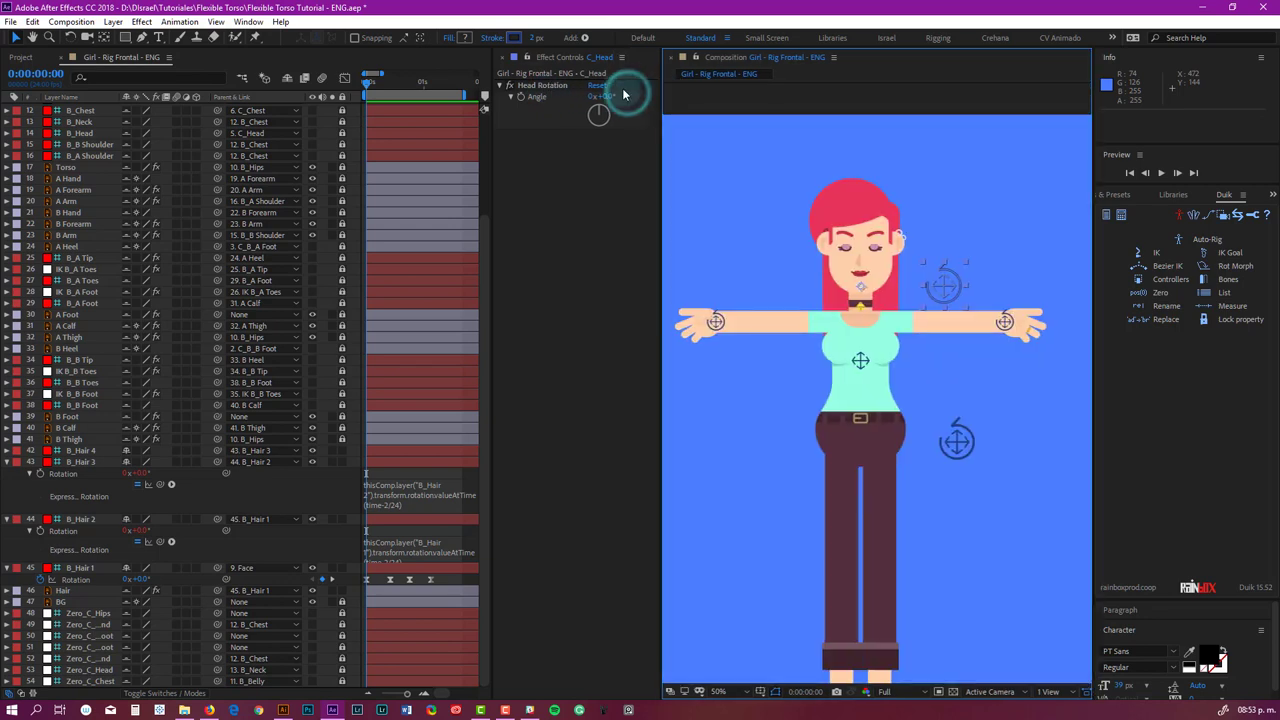
left_click(535, 86)
key("ctrl+d")
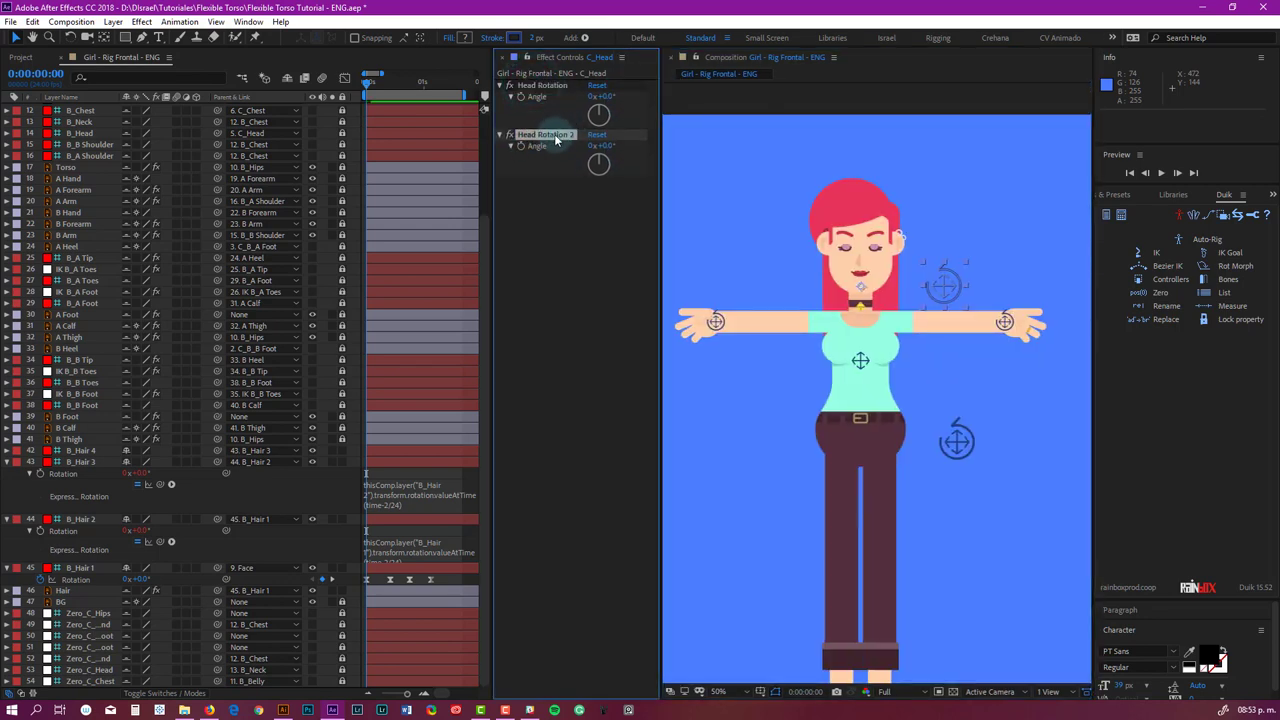
key("Return")
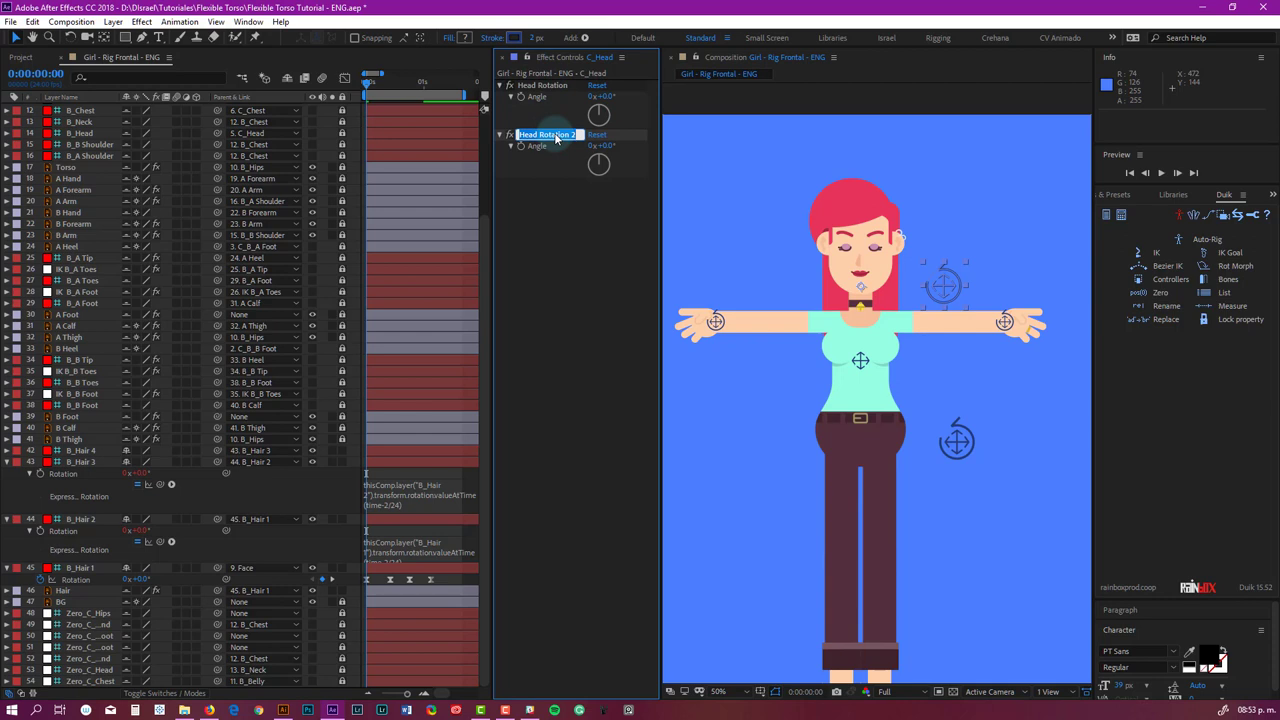
key("Return")
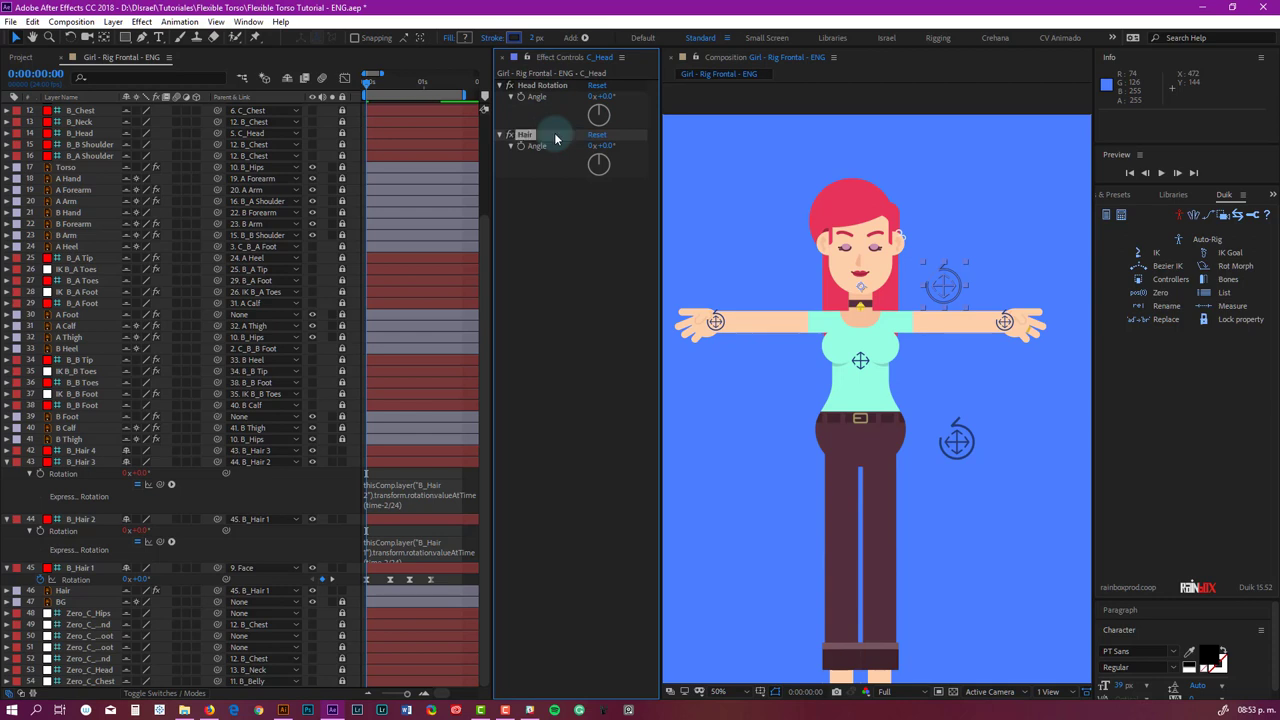
Step: Lock the C_Head effect controls and link B_Hair 1's Rotation by expression to the Hair effect's Angle
left_click(529, 57)
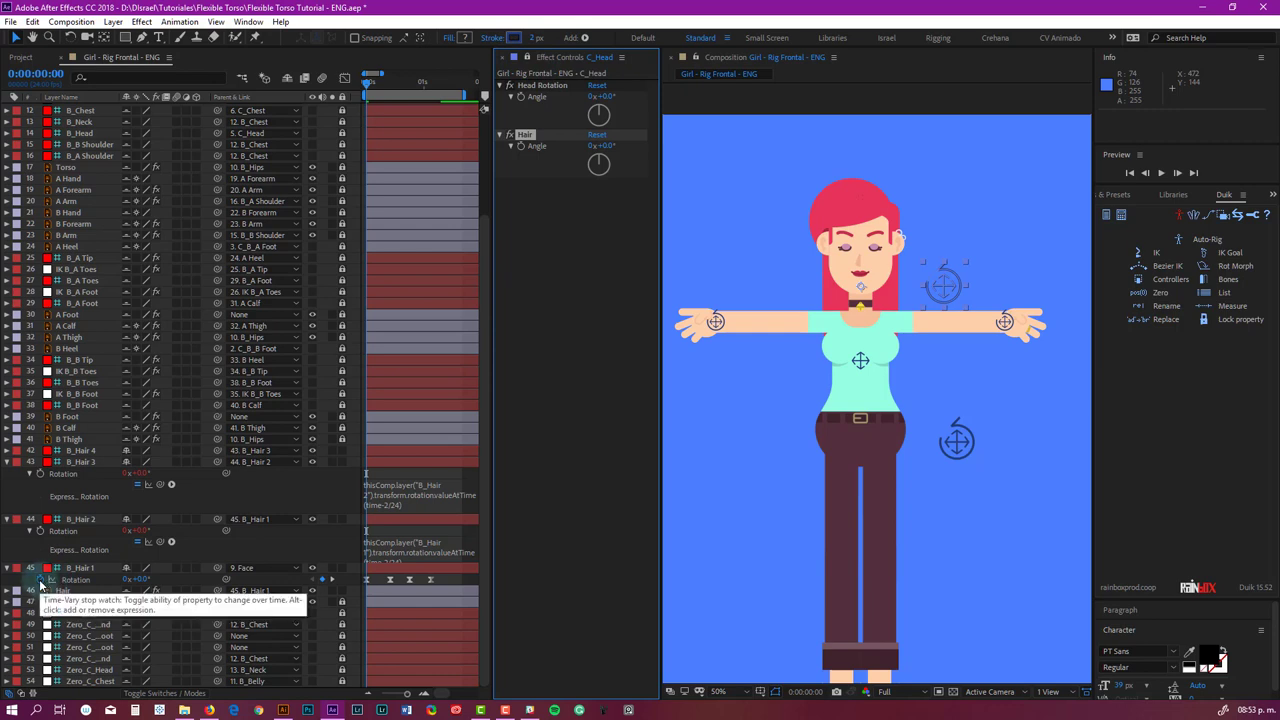
left_click(40, 580, "alt")
left_click_drag(161, 591, 537, 148)
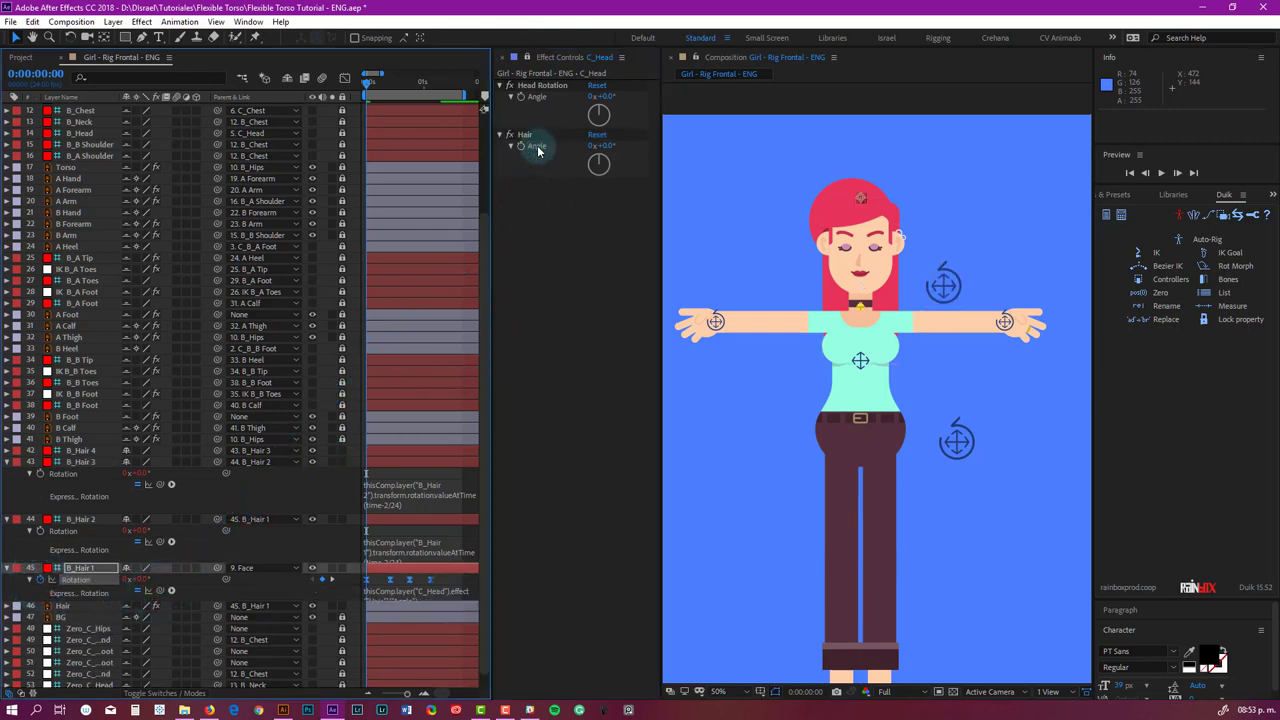
Step: Delete all of B_Hair 1's Rotation keyframes, keeping its expression
left_click(420, 584)
left_click_drag(422, 586, 355, 589)
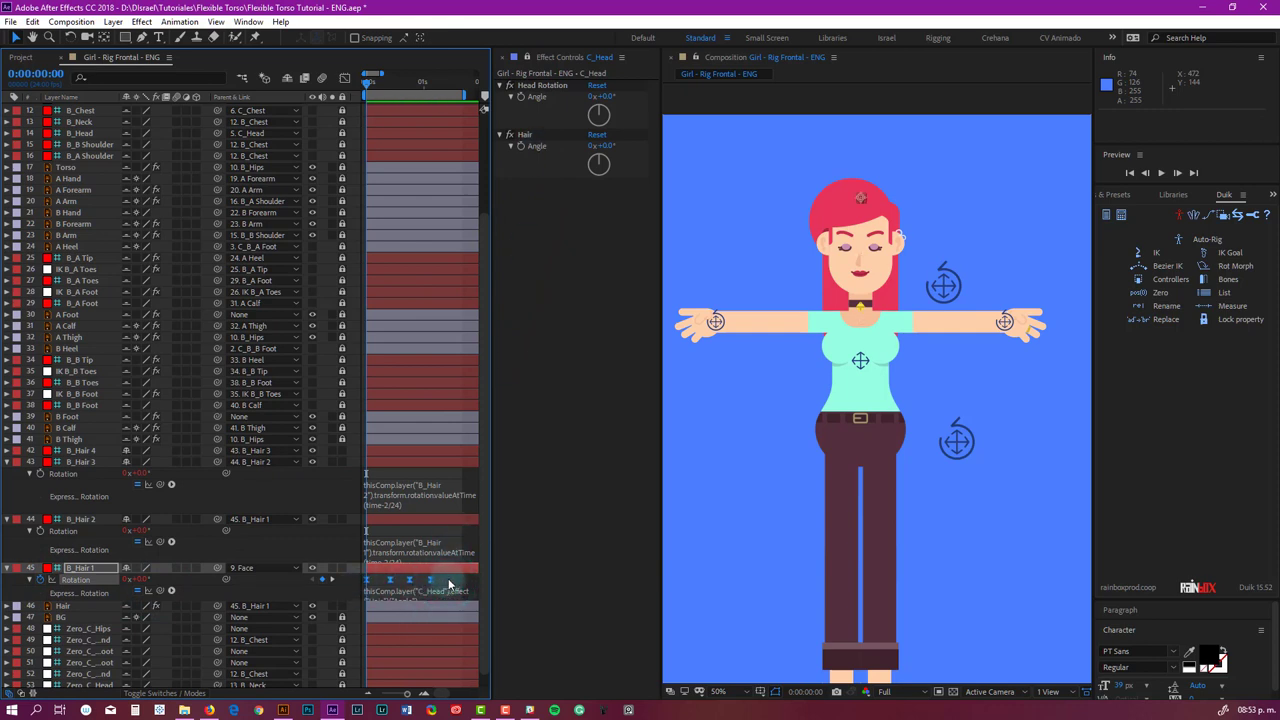
left_click(540, 522)
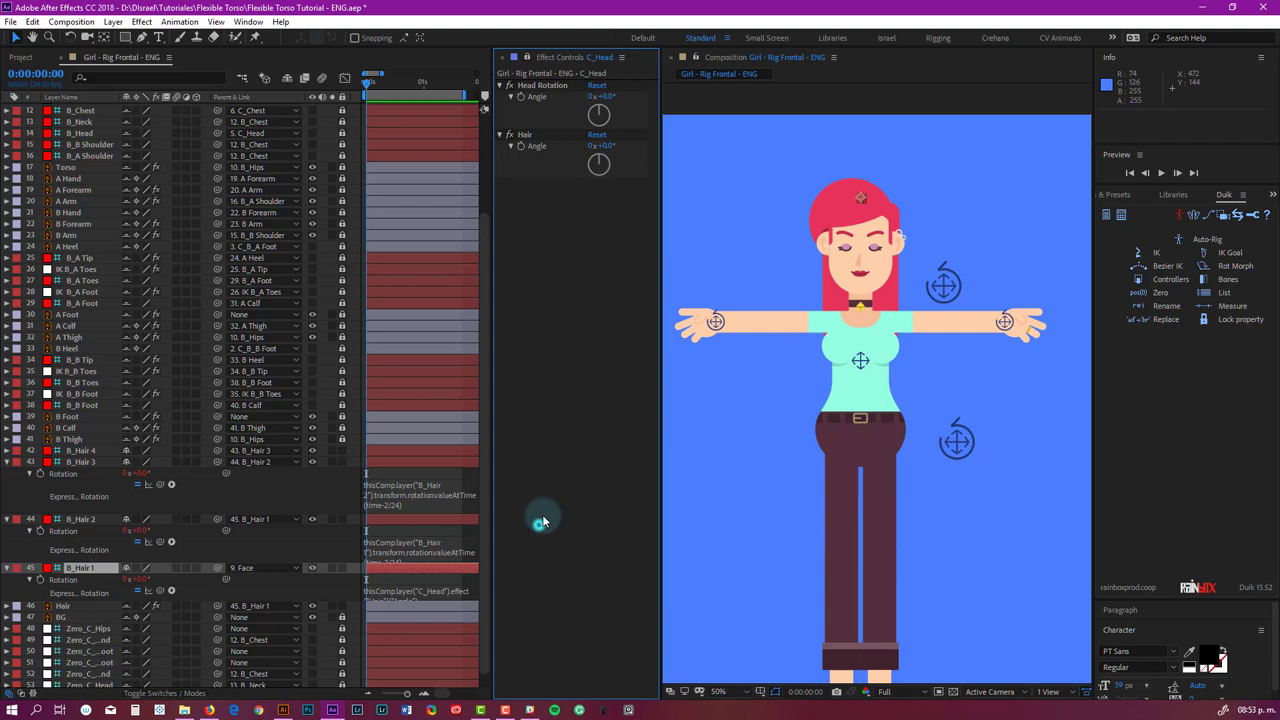
Step: Test the C_Head controller by rotating it and changing the Head Rotation and Hair angles, undoing each trial
left_click(945, 288)
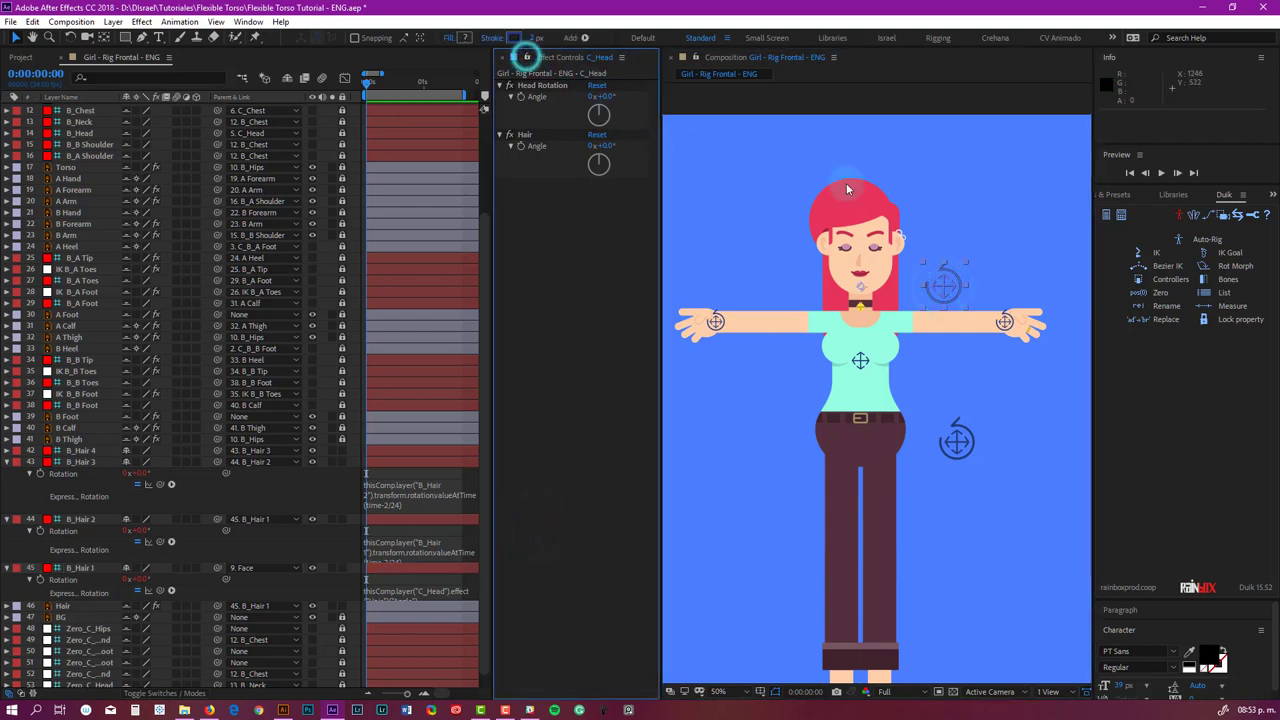
left_click_drag(955, 288, 963, 324)
key("ctrl+z")
key("w")
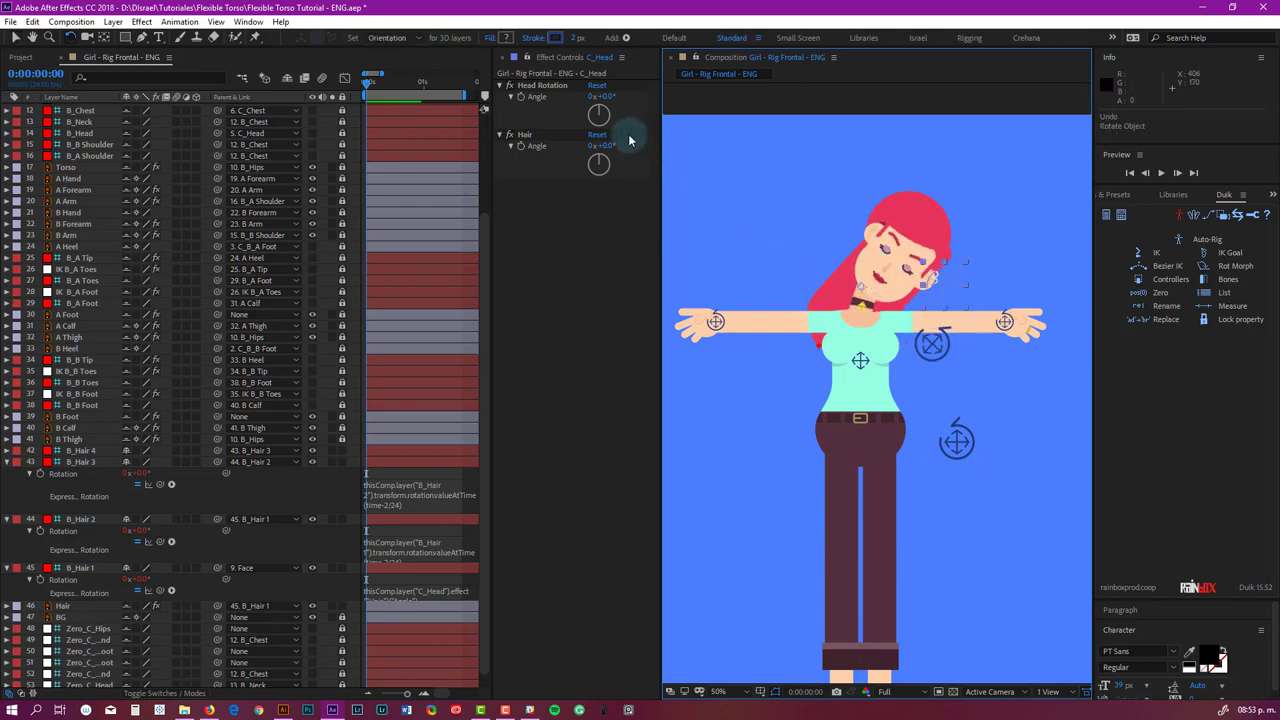
key("ctrl+z")
mouse_move(608, 96)
left_mouse_down()
mouse_move(594, 96)
mouse_move(617, 94)
left_mouse_up()
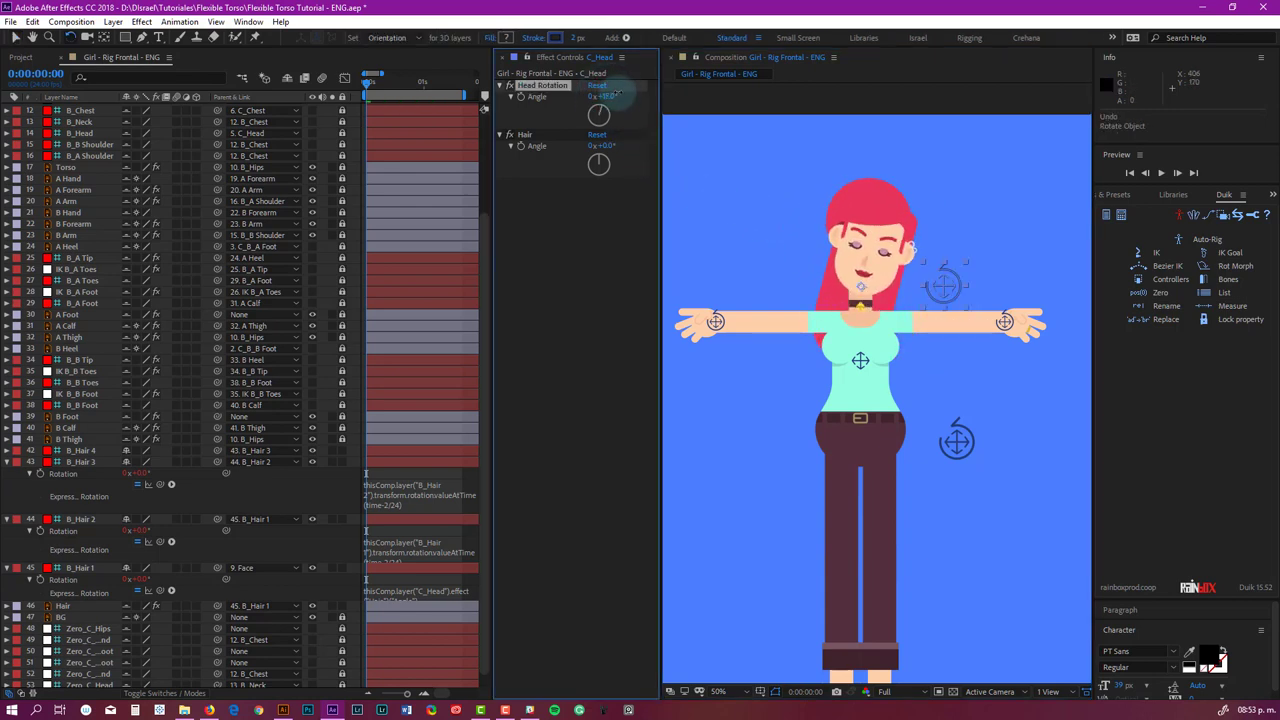
key("ctrl+z")
left_click_drag(609, 145, 597, 146)
key("ctrl+z")
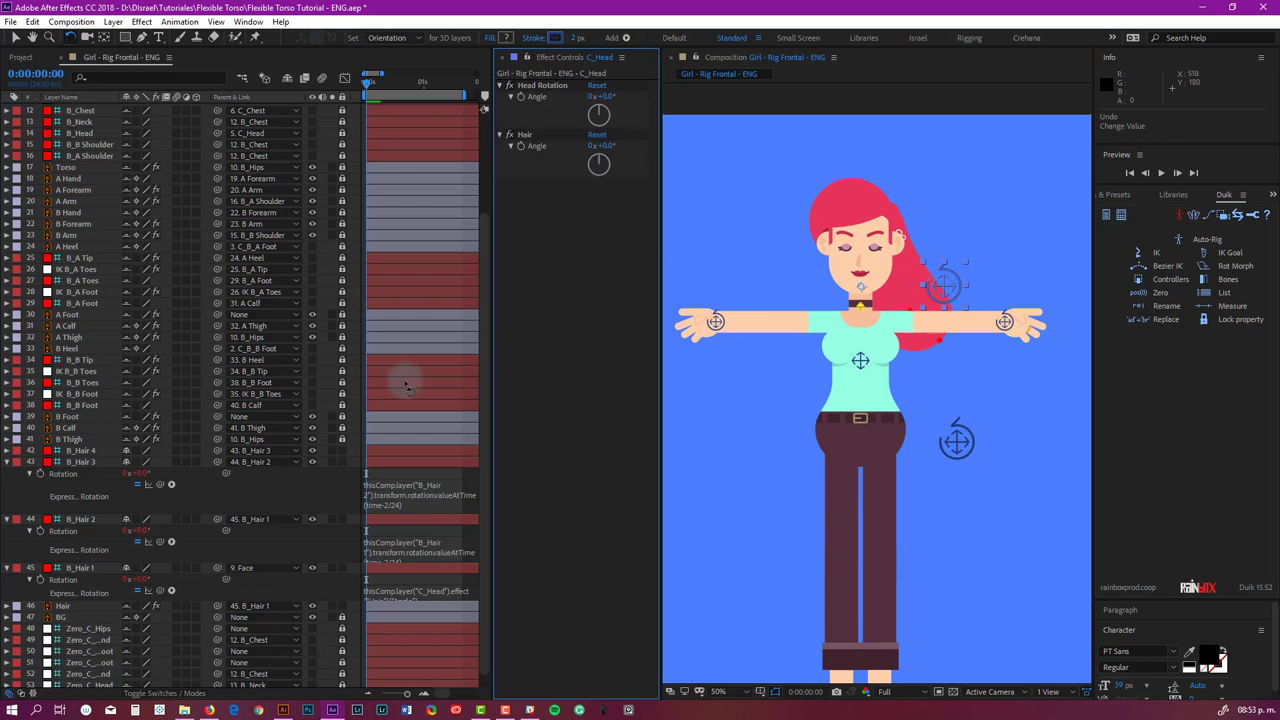
Step: Collapse the open properties of the B_Hair 1, B_Hair 2 and B_Hair 3 layers
left_click(6, 567)
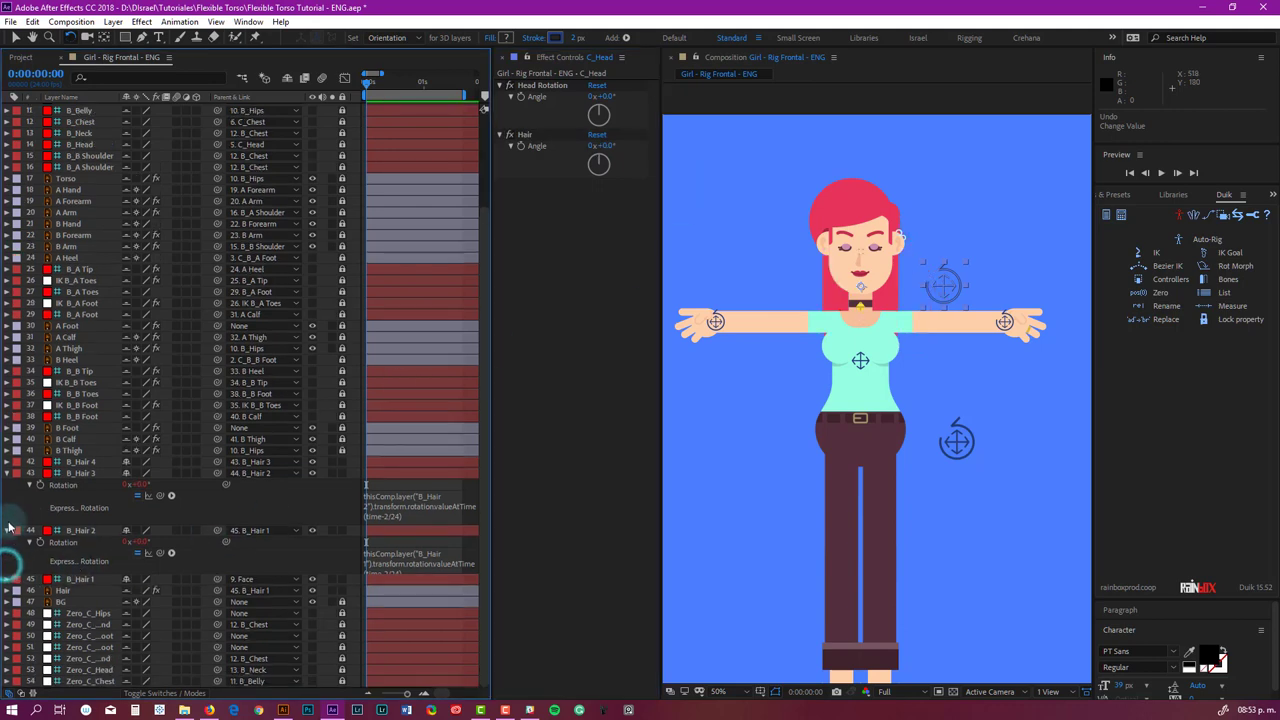
left_click(7, 531)
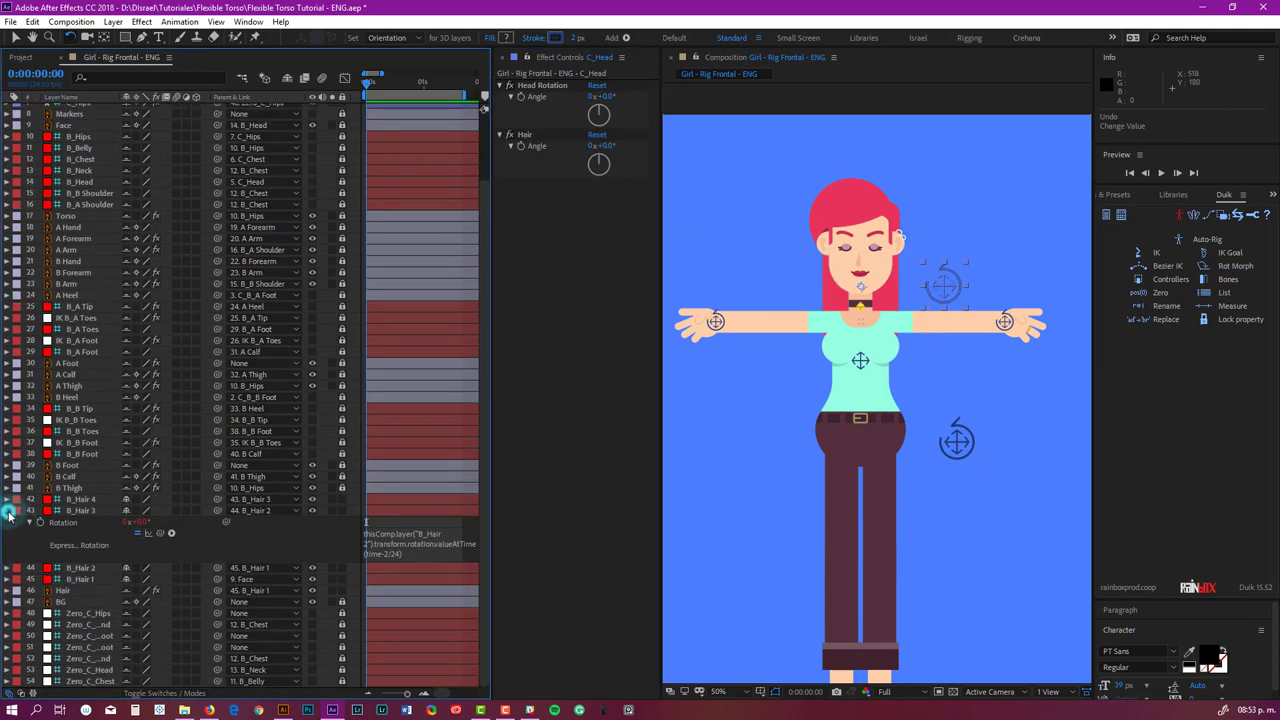
left_click(7, 511)
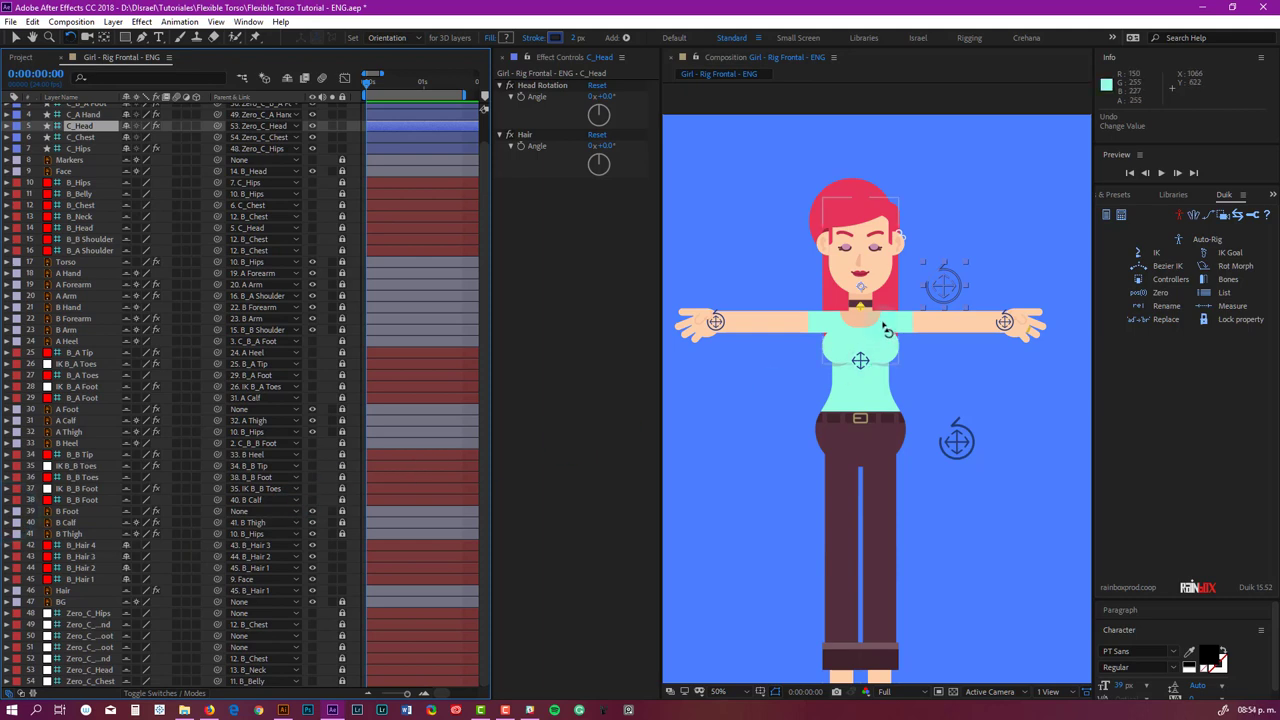
Step: Switch back to the Selection tool and select the Hair effect on C_Head
key("v")
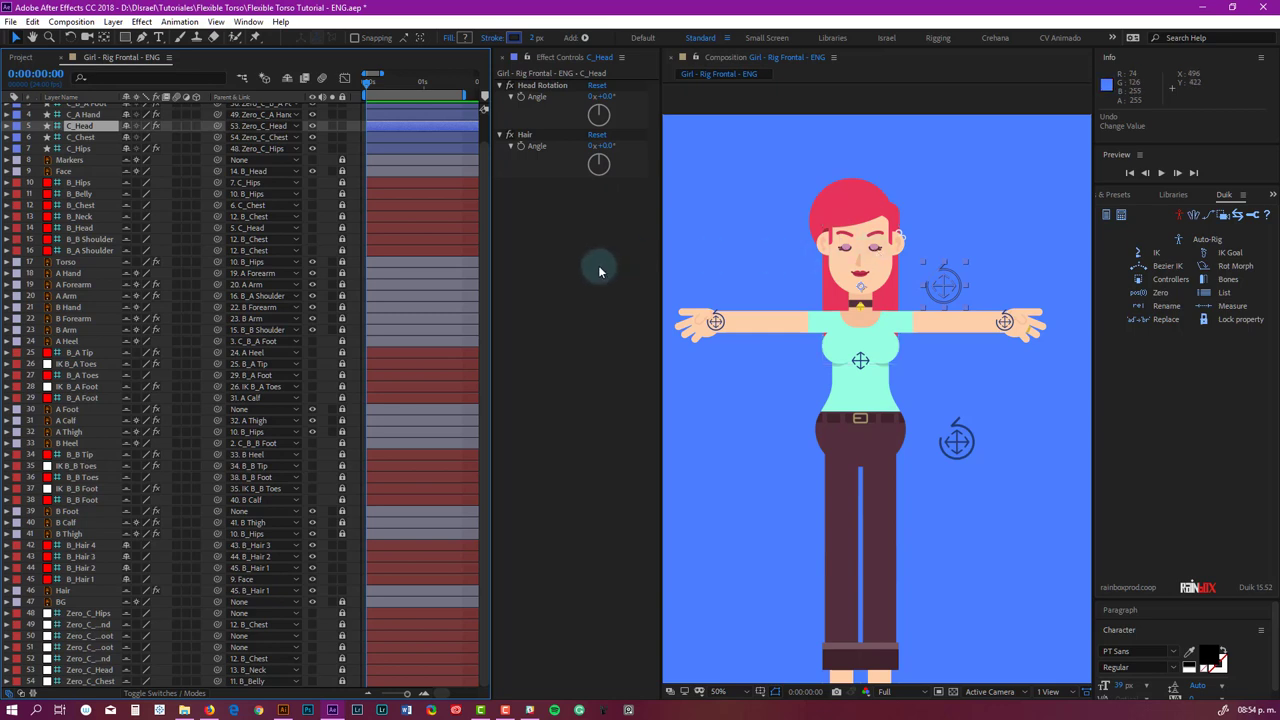
left_click(527, 135)
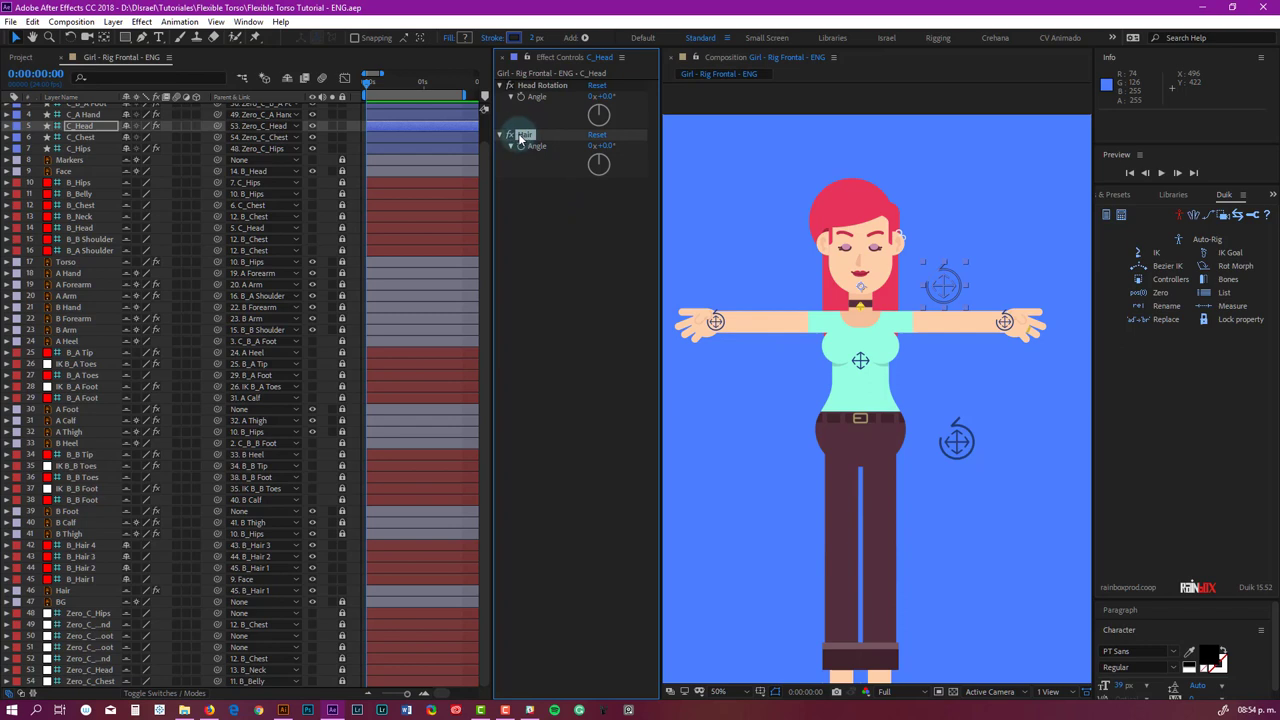
Step: Delete the Hair effect from C_Head and remove the expression from B_Hair 1's Rotation
key("Delete")
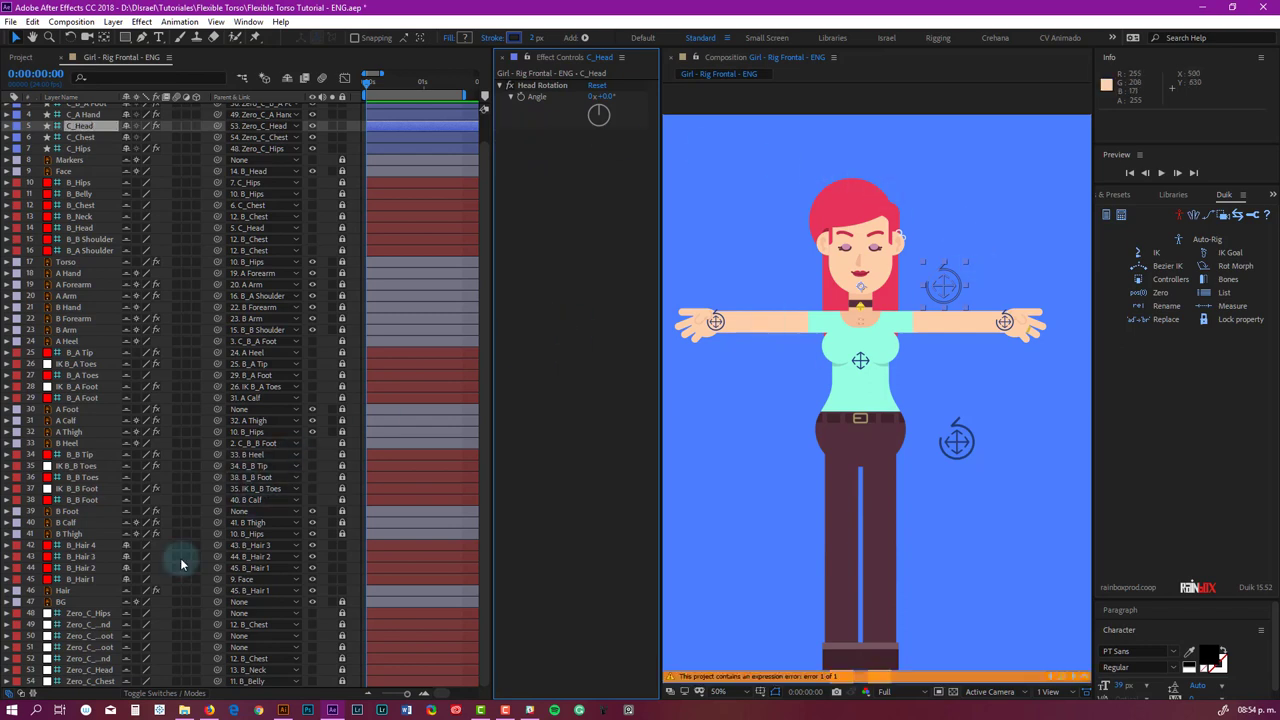
left_click(80, 580)
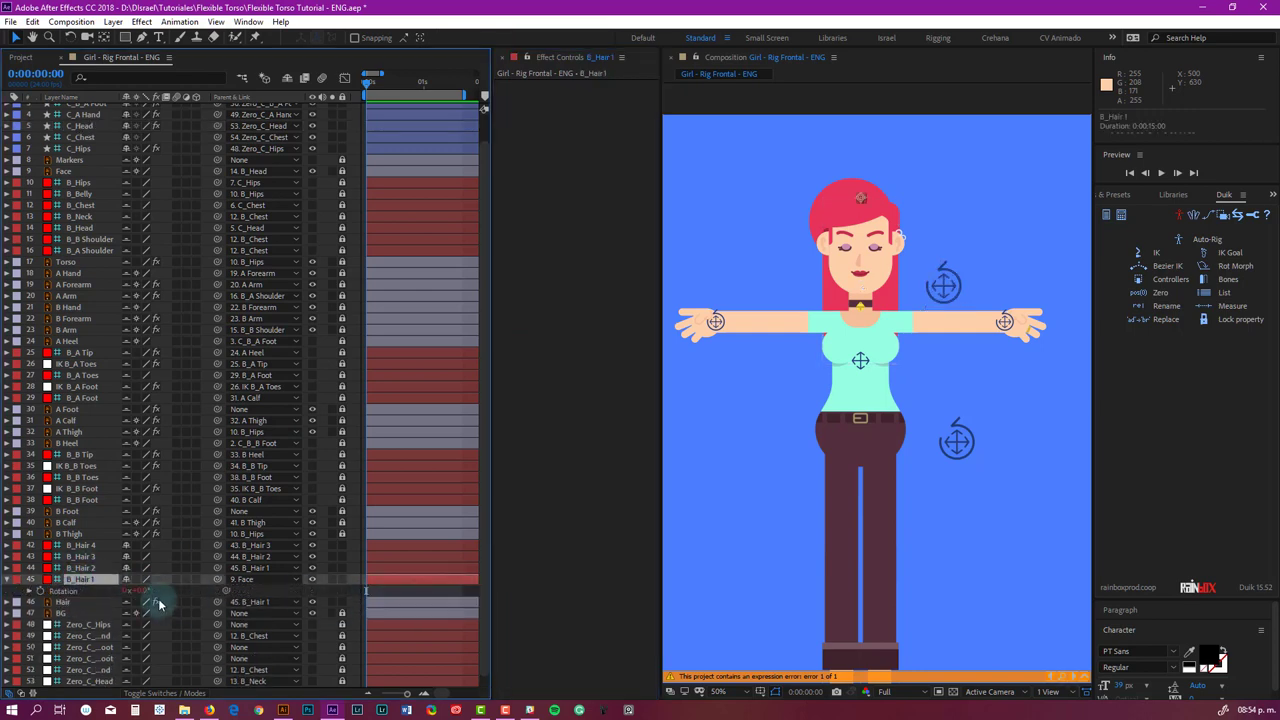
key("e")
key("e")
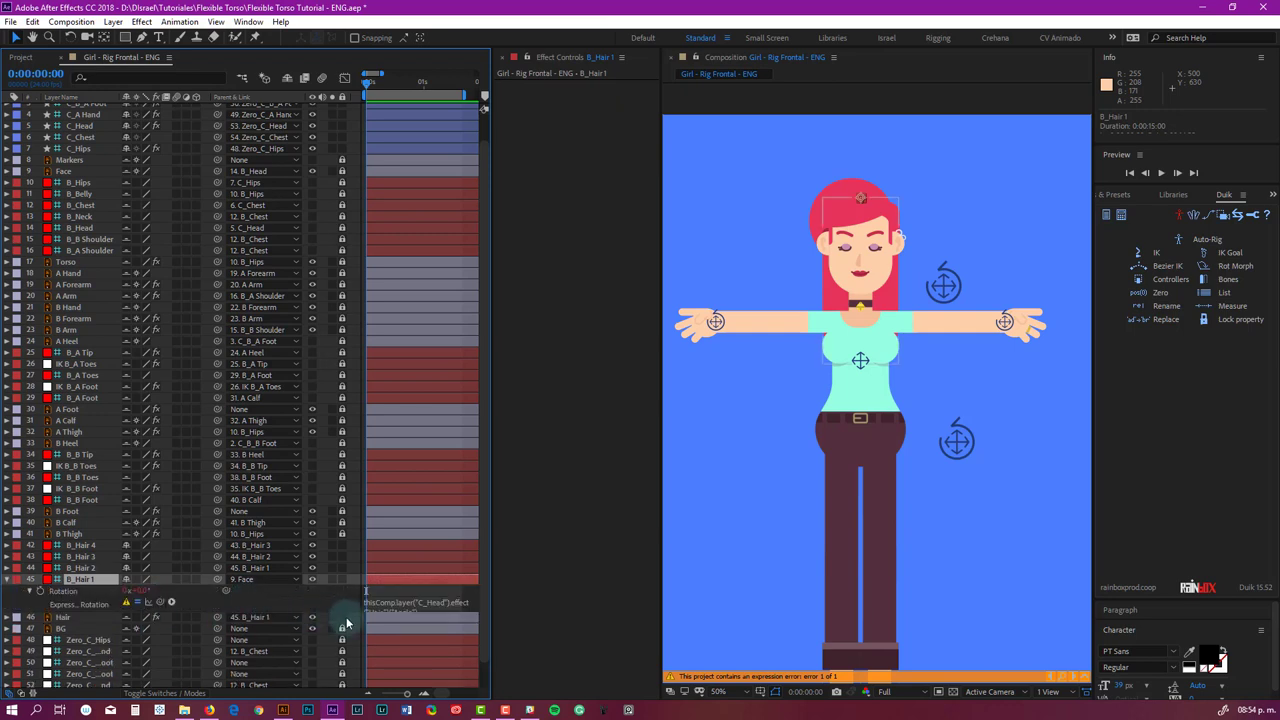
left_click(368, 603)
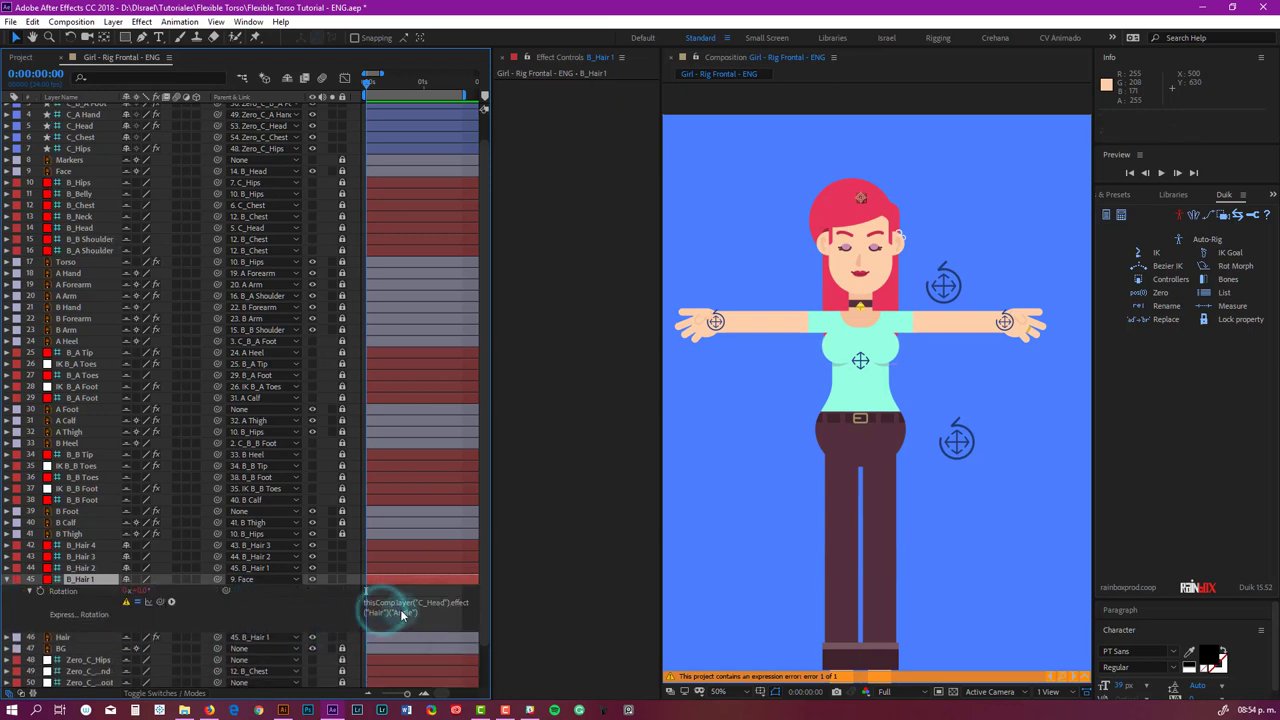
key("Delete")
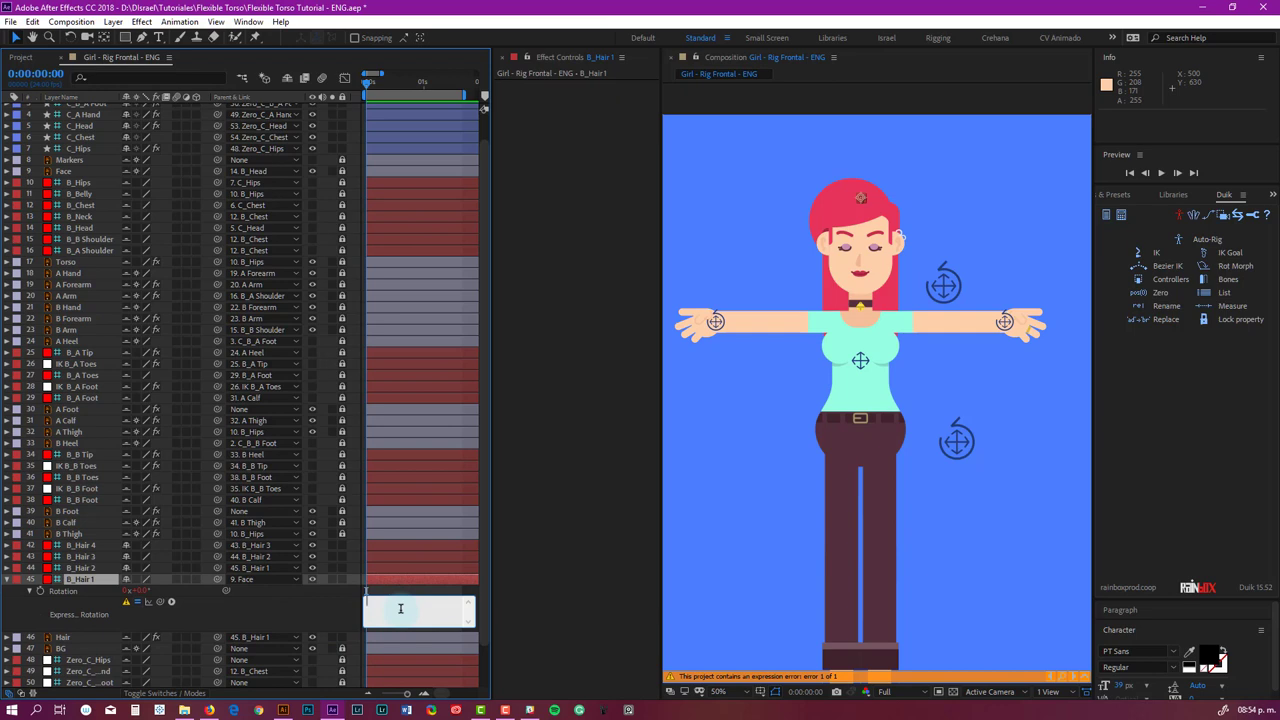
key("KP_Enter")
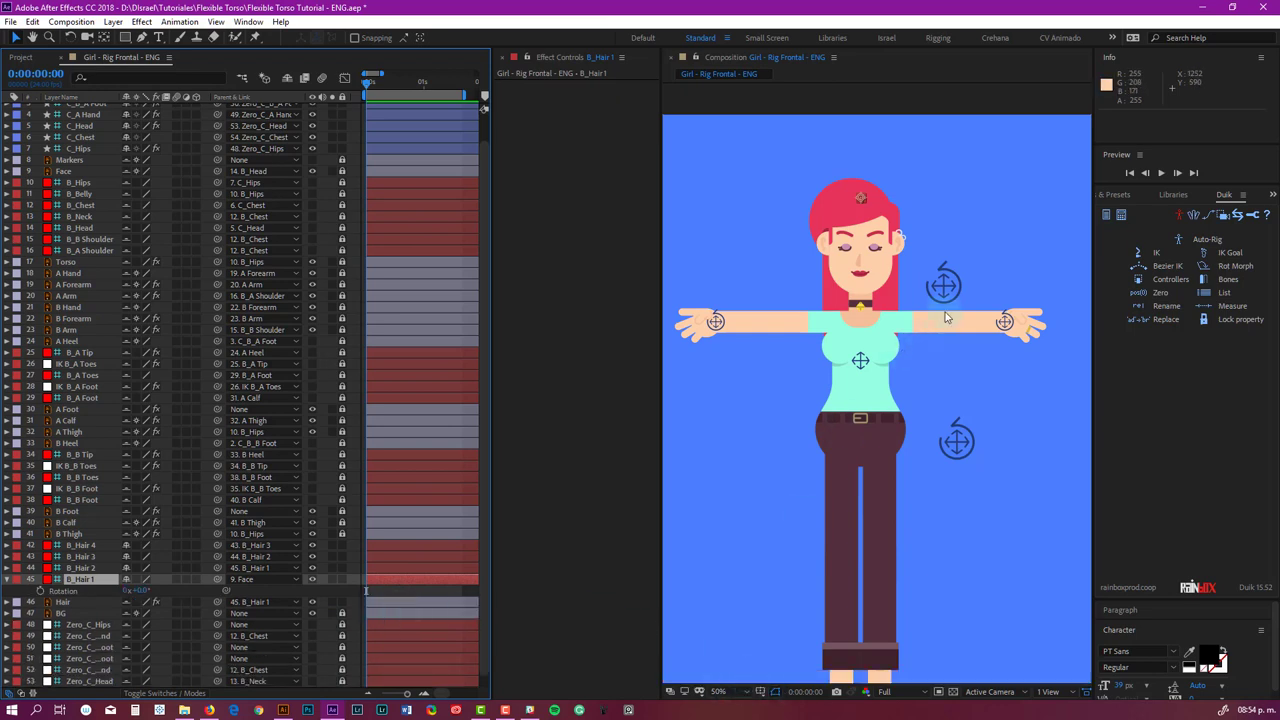
Step: Reveal C_Head's Rotation property and lock the Effect Controls to C_Head
left_click(770, 275)
left_click(946, 292)
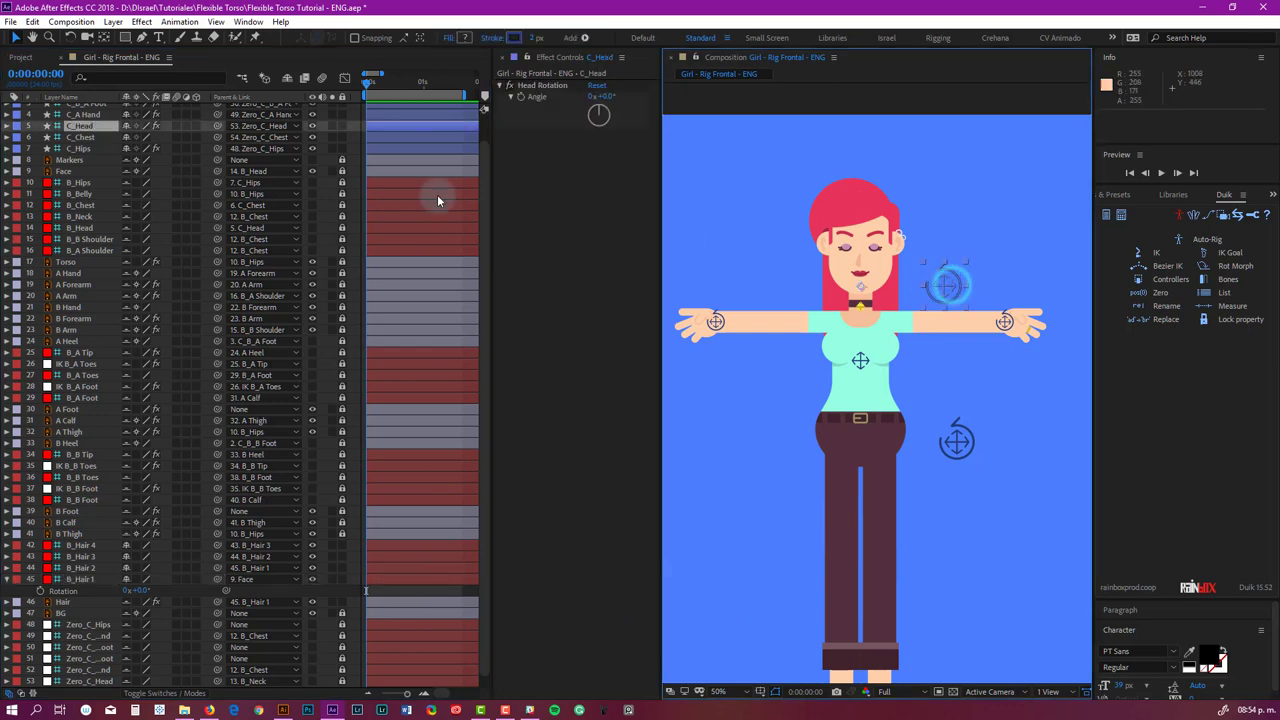
key("r")
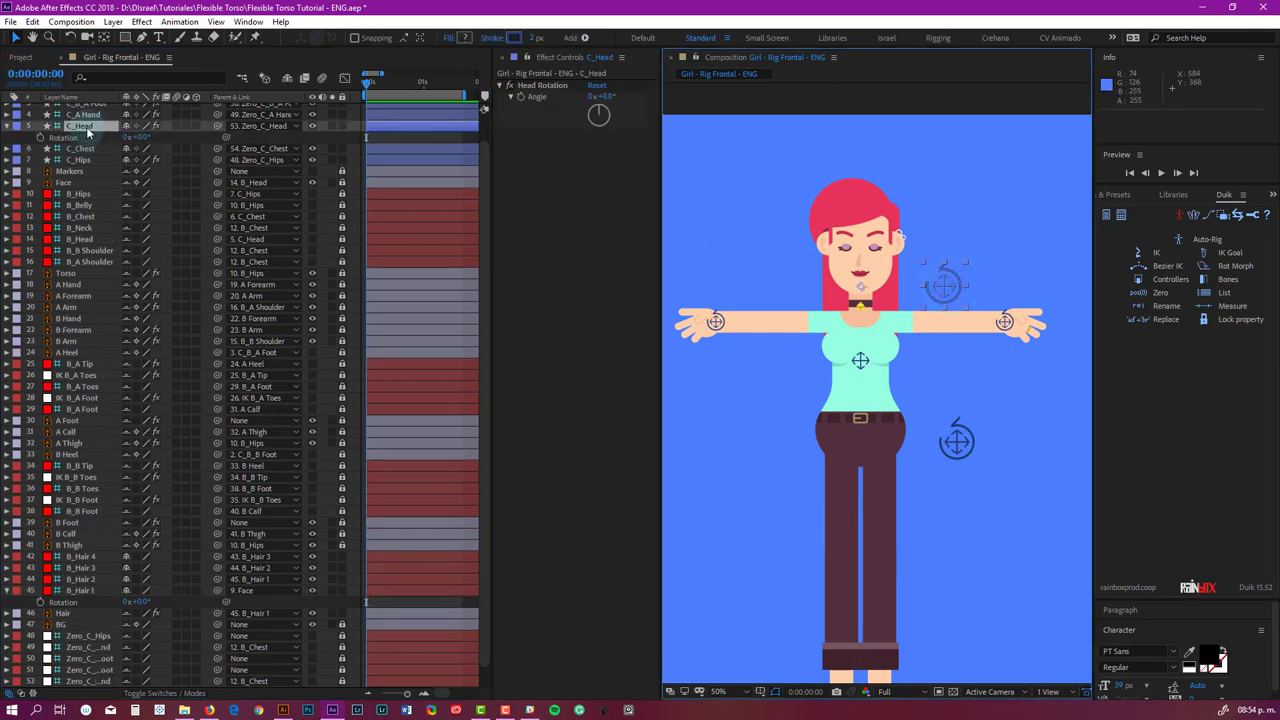
left_click(541, 89)
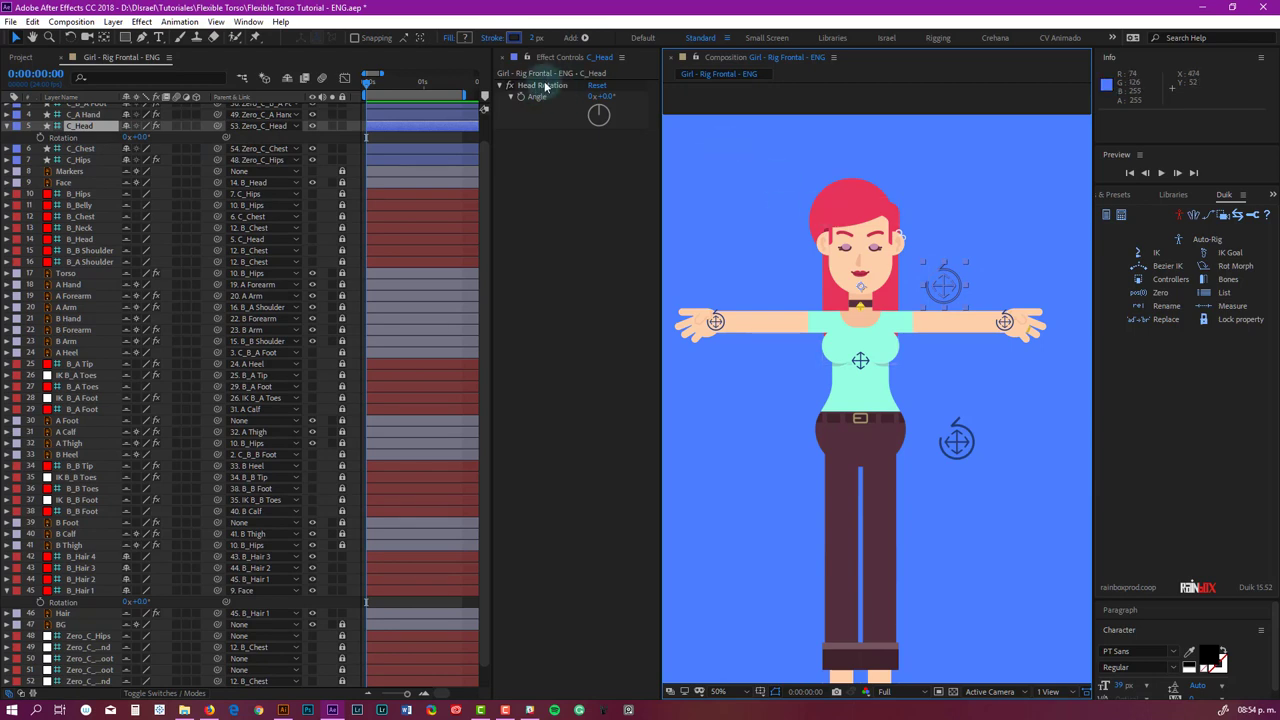
left_click(527, 58)
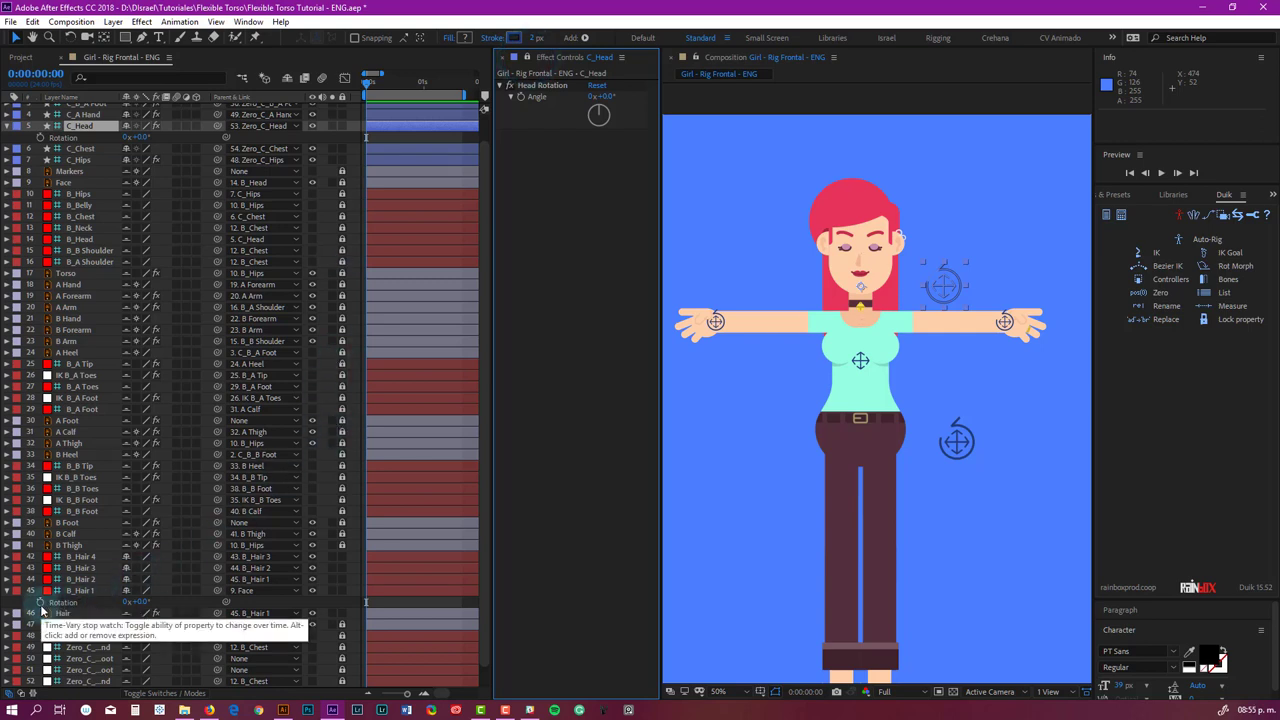
Step: Add an expression to B_Hair 1's Rotation that links it to C_Head's Rotation
left_click(40, 604, "alt")
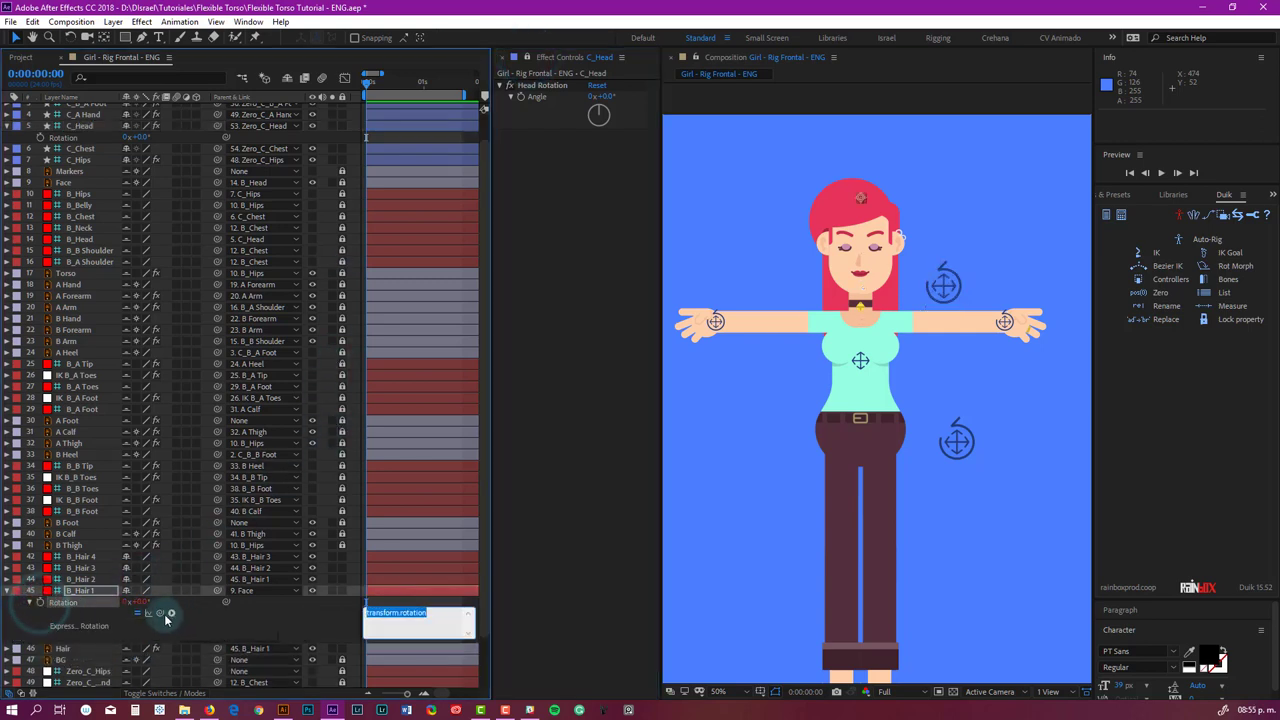
left_click_drag(160, 618, 82, 137)
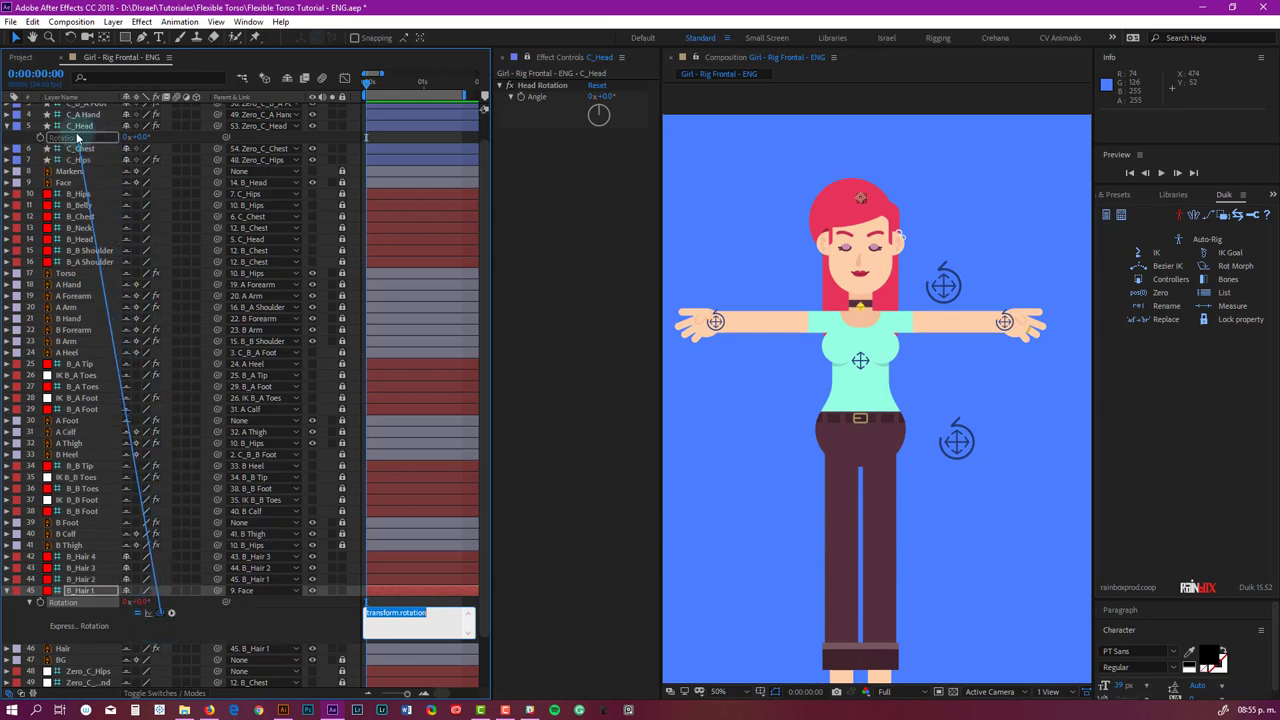
left_click(92, 129)
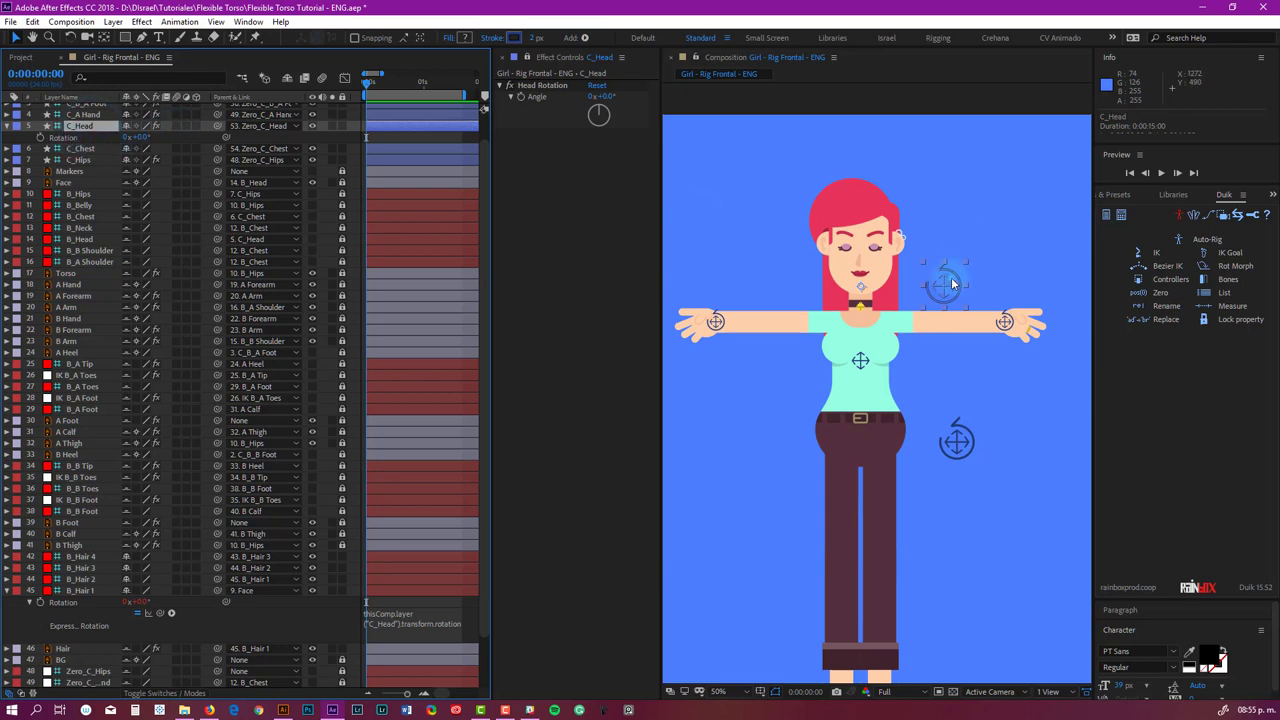
Step: Test the linked hair by rotating C_Head to about -12° with the Rotation tool, and undo the rotation
key("w")
left_click_drag(952, 284, 905, 363)
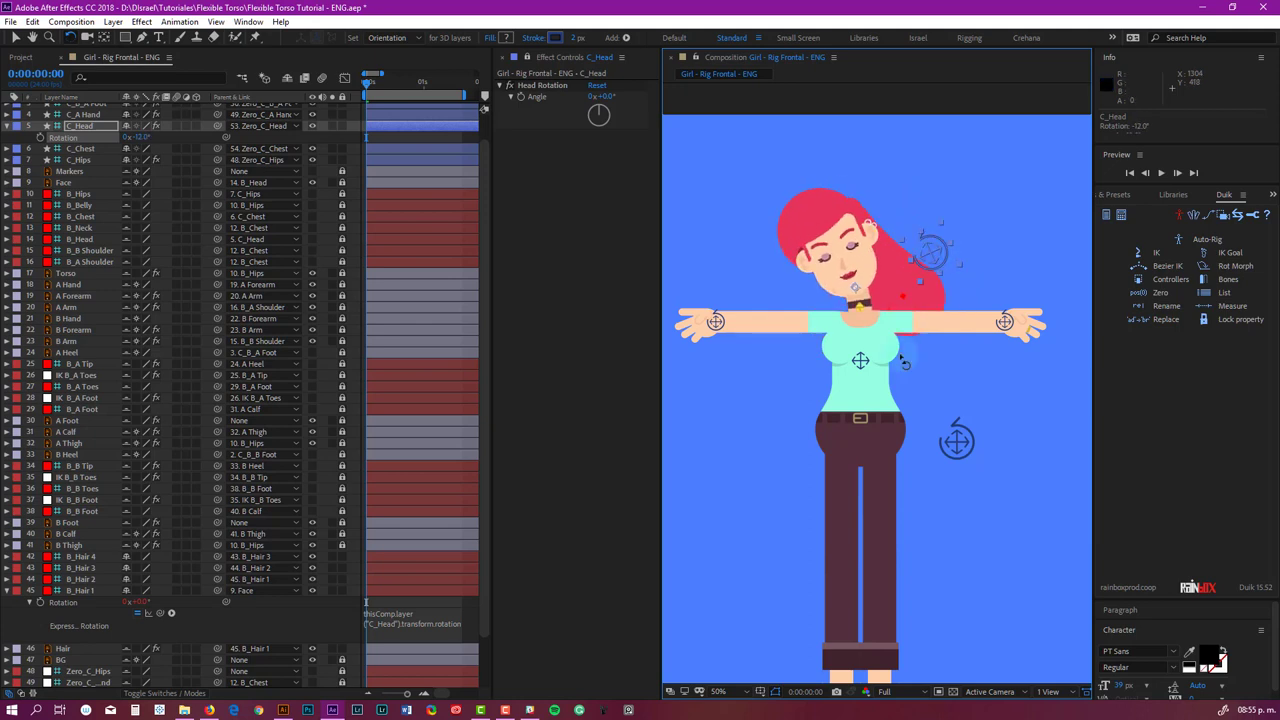
key("ctrl+z")
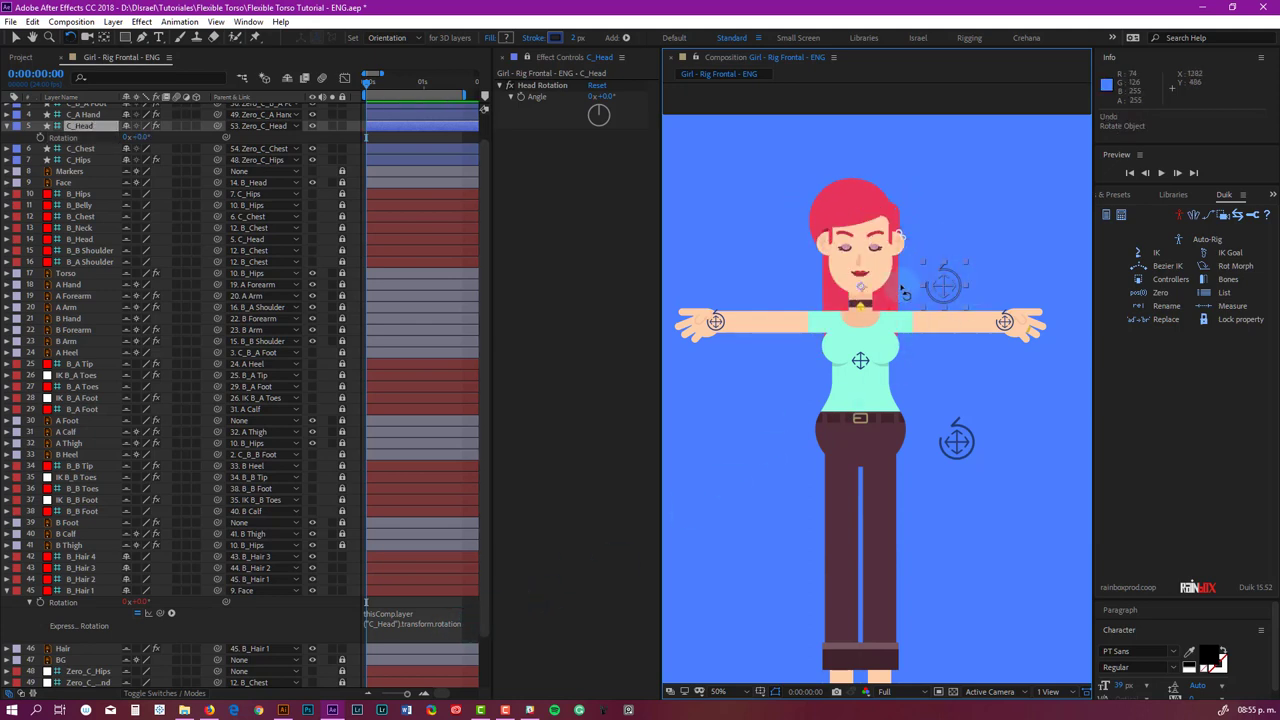
Step: Reveal B_Hair 2's Rotation expression and copy its valueAtTime(time-2/24) part
left_click(404, 581)
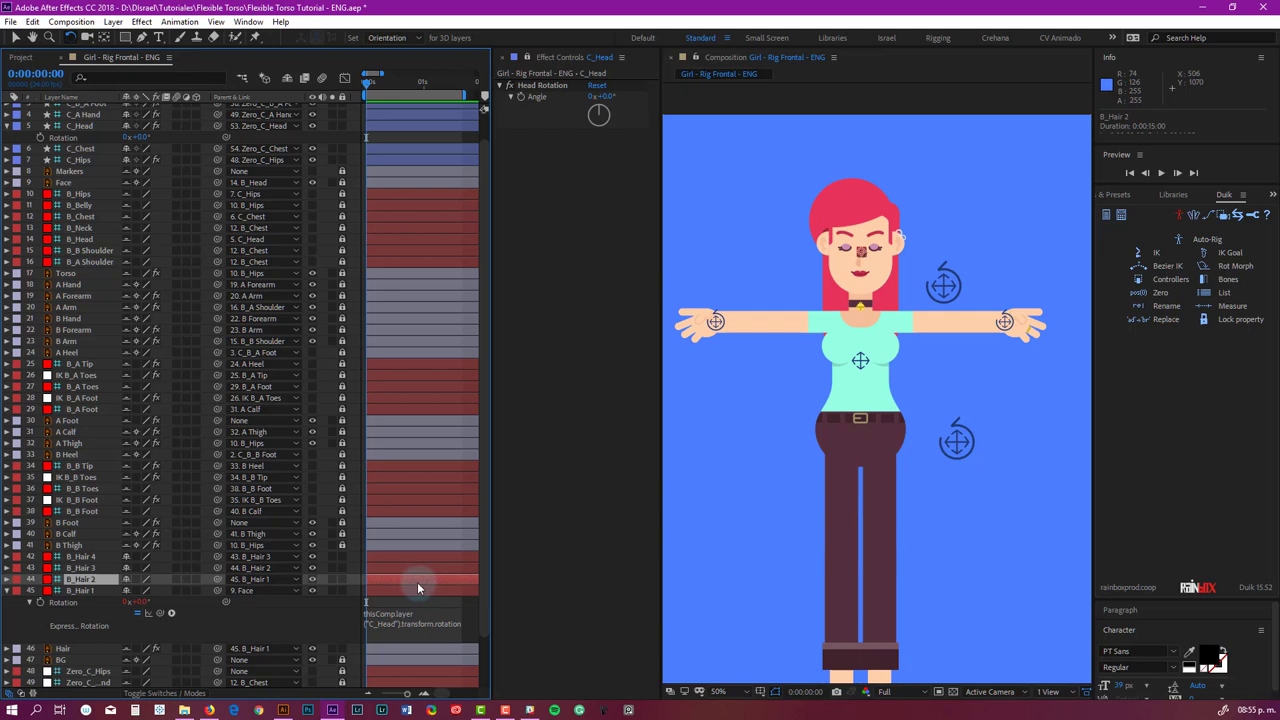
key("e")
key("e")
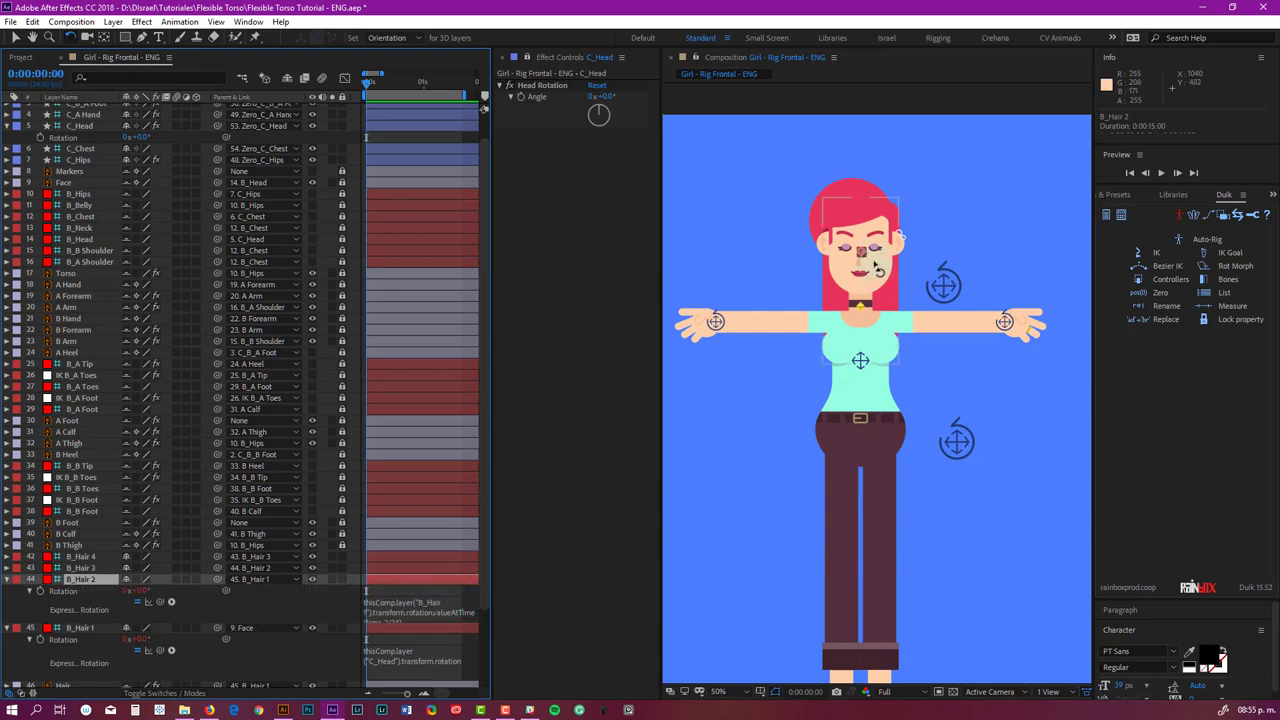
left_click_drag(489, 532, 527, 523)
left_click(445, 615)
left_click(450, 612)
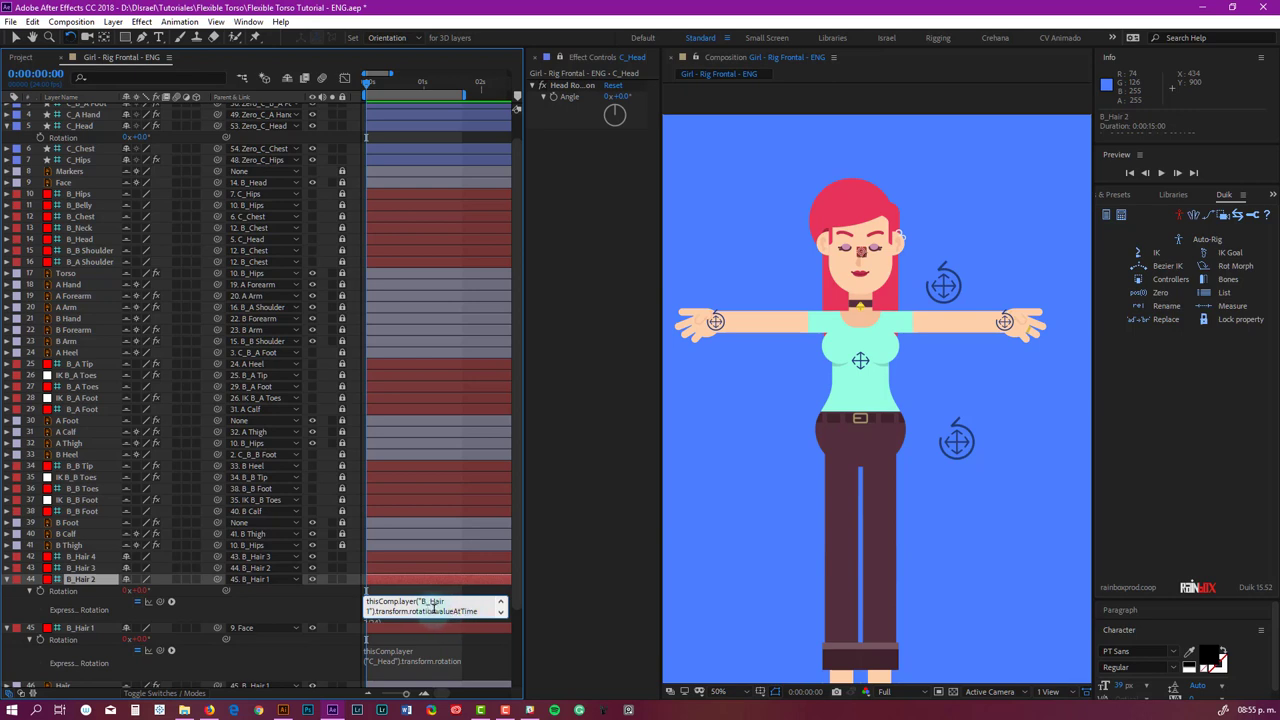
left_click_drag(456, 613, 487, 625)
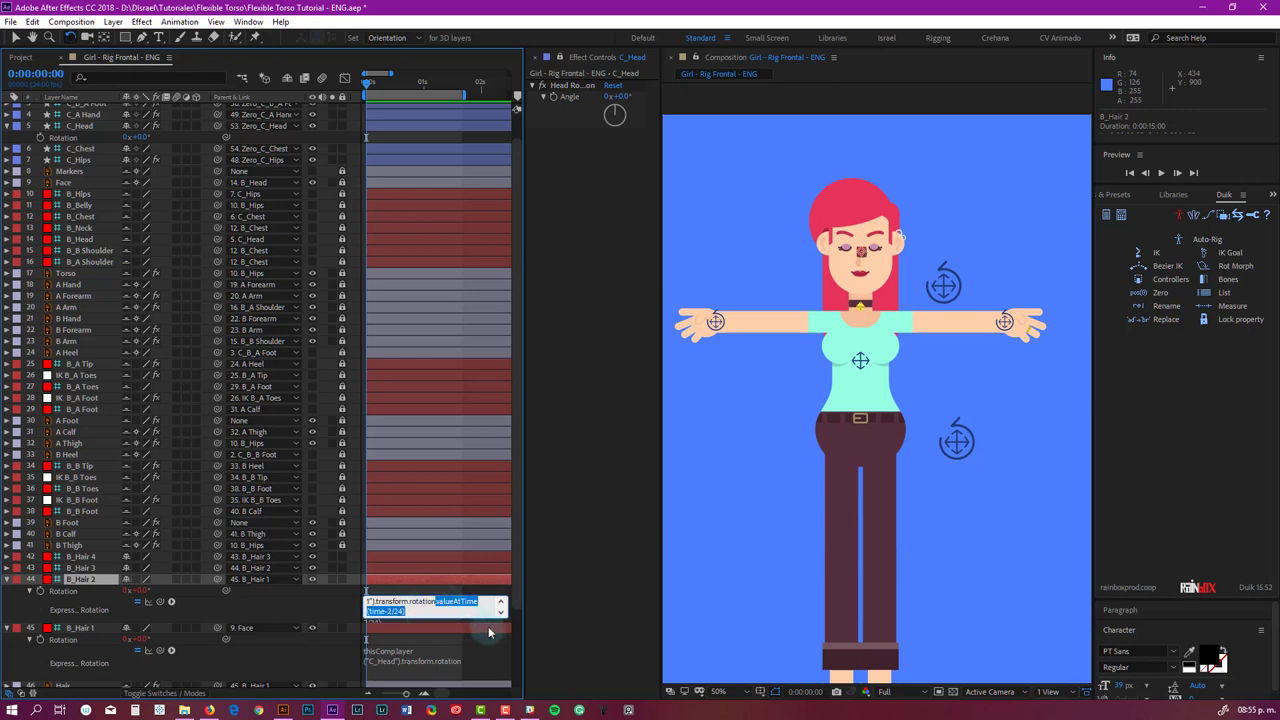
Step: Append .valueAtTime(time-2/24) to the end of B_Hair 1's Rotation expression
left_click(452, 627)
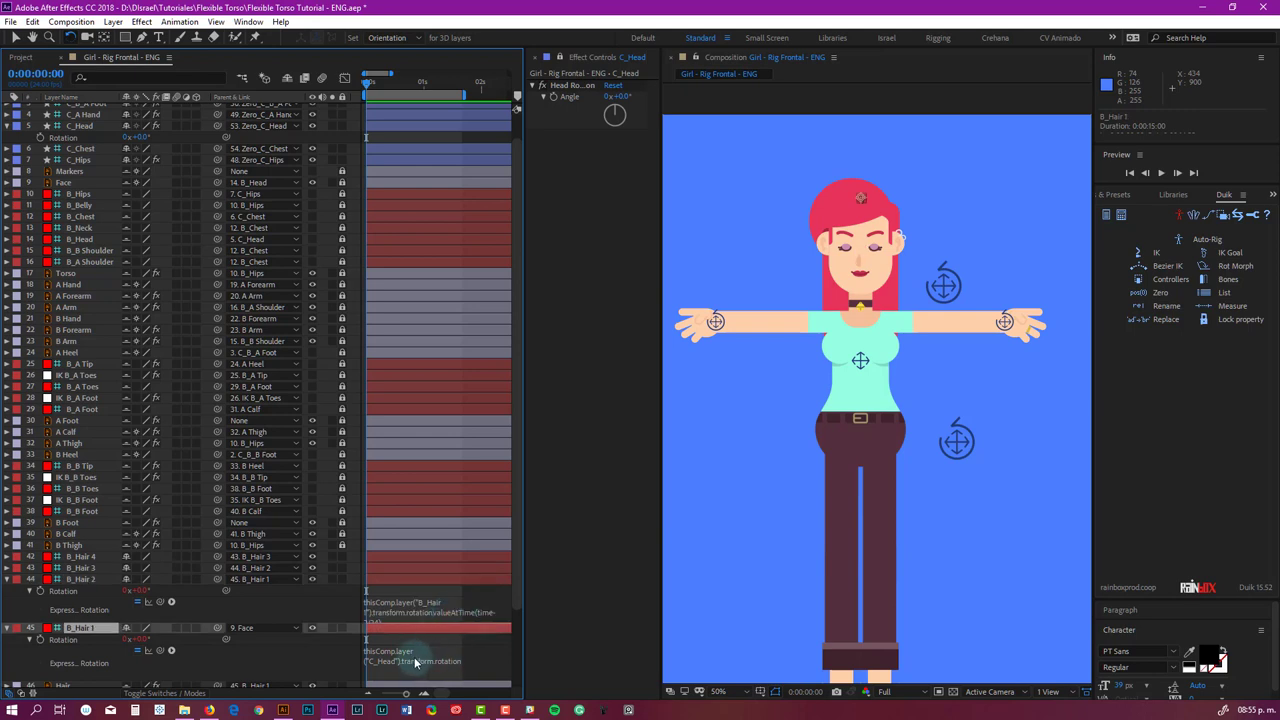
left_click(444, 661)
left_click(421, 660)
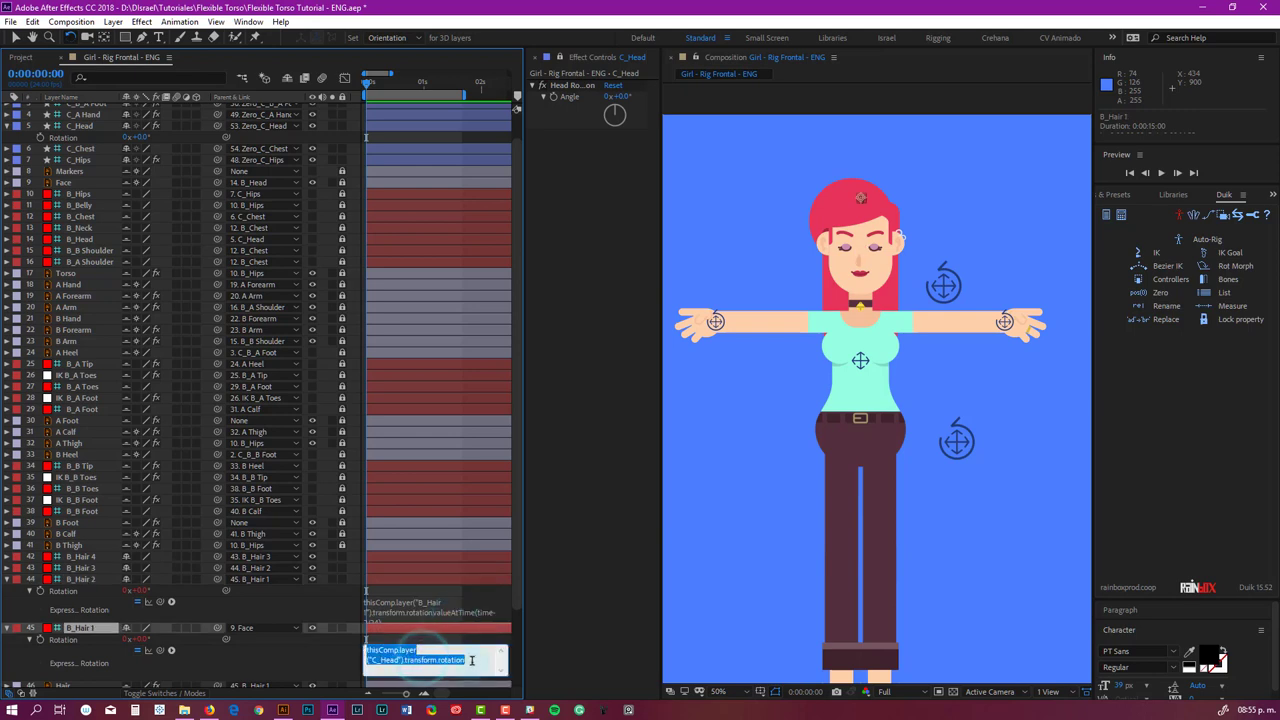
left_click(471, 661)
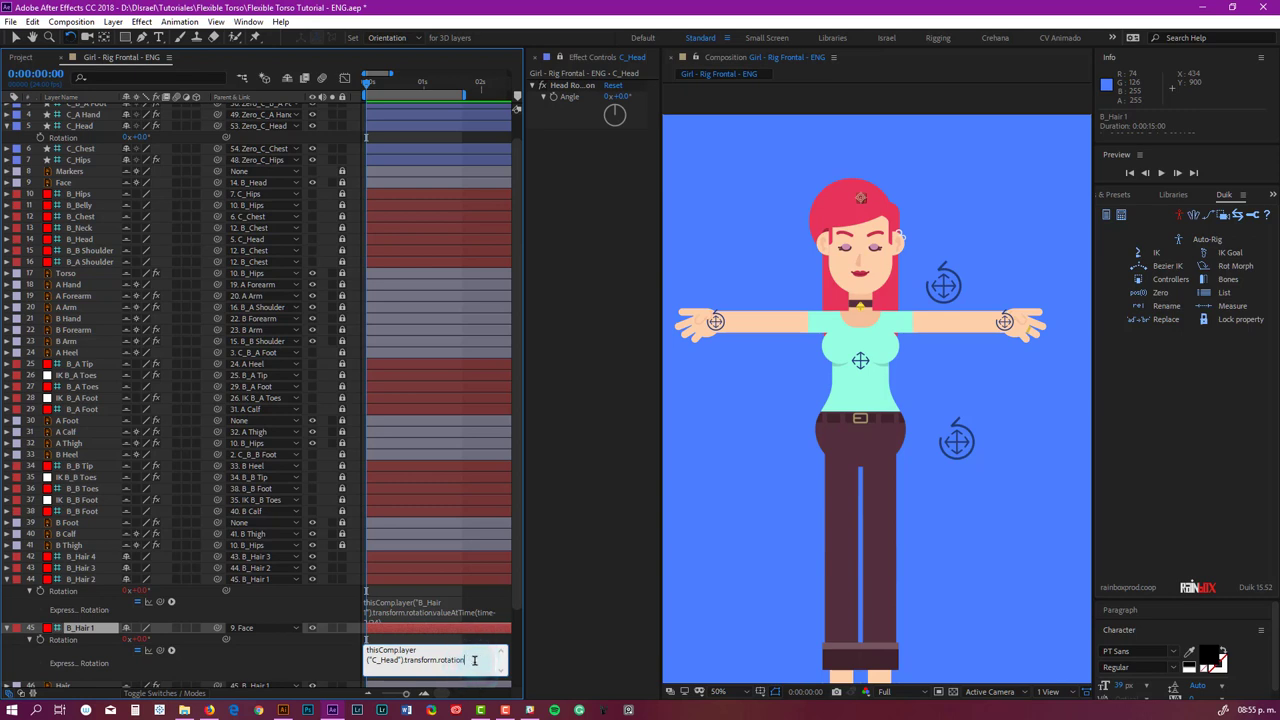
key("KP_Enter")
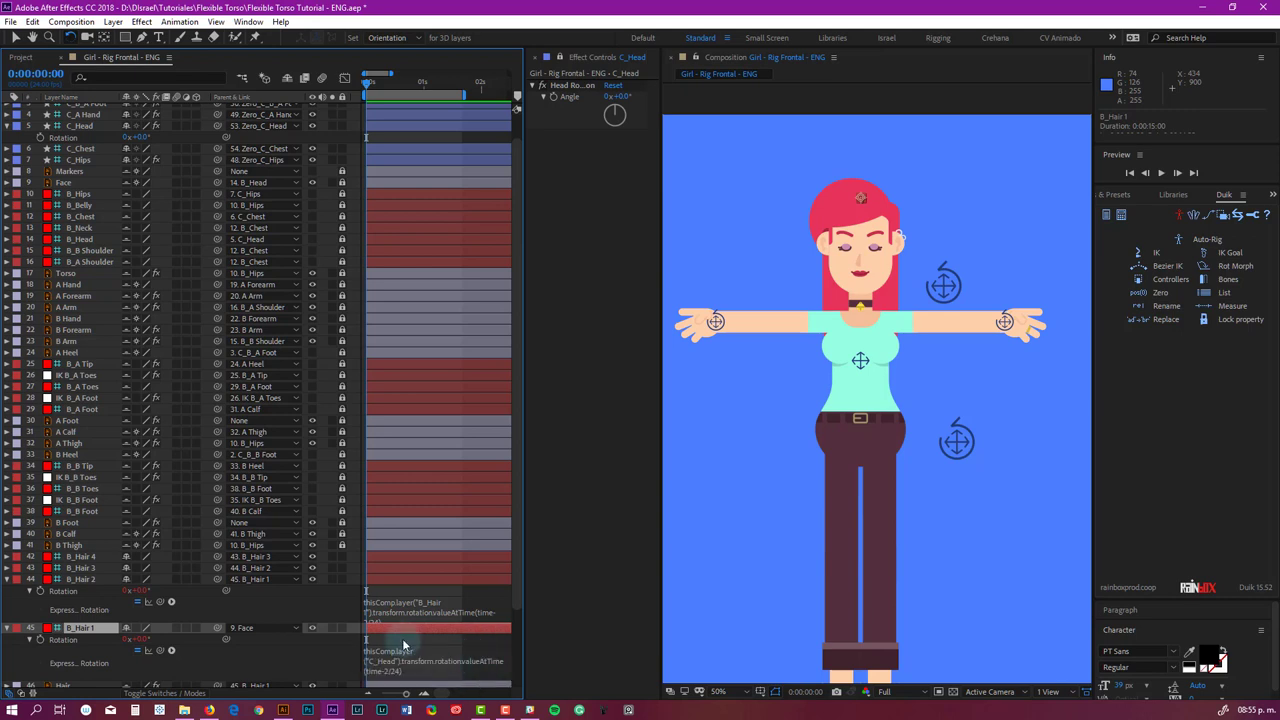
Step: Examine B_Hair 1's complete Rotation expression in the Expressionist editor and close the editor
left_click(62, 639)
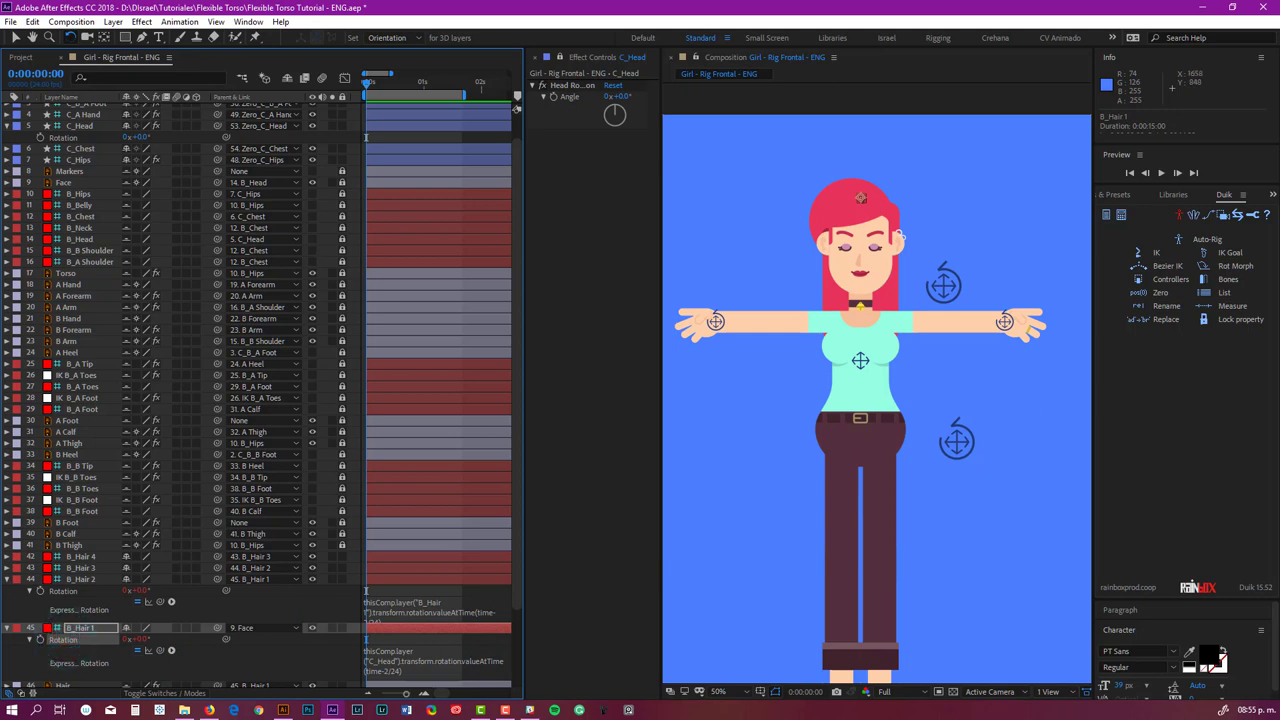
left_click_drag(1275, 150, 372, 202)
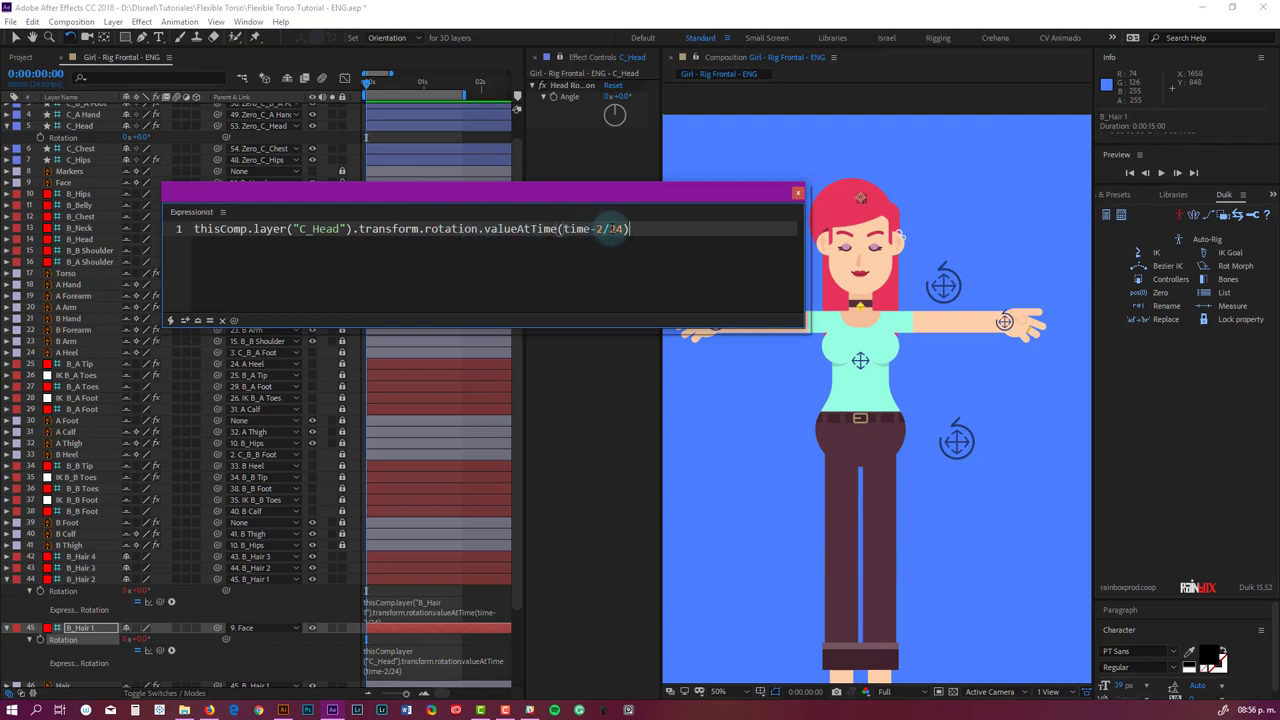
left_click(300, 196)
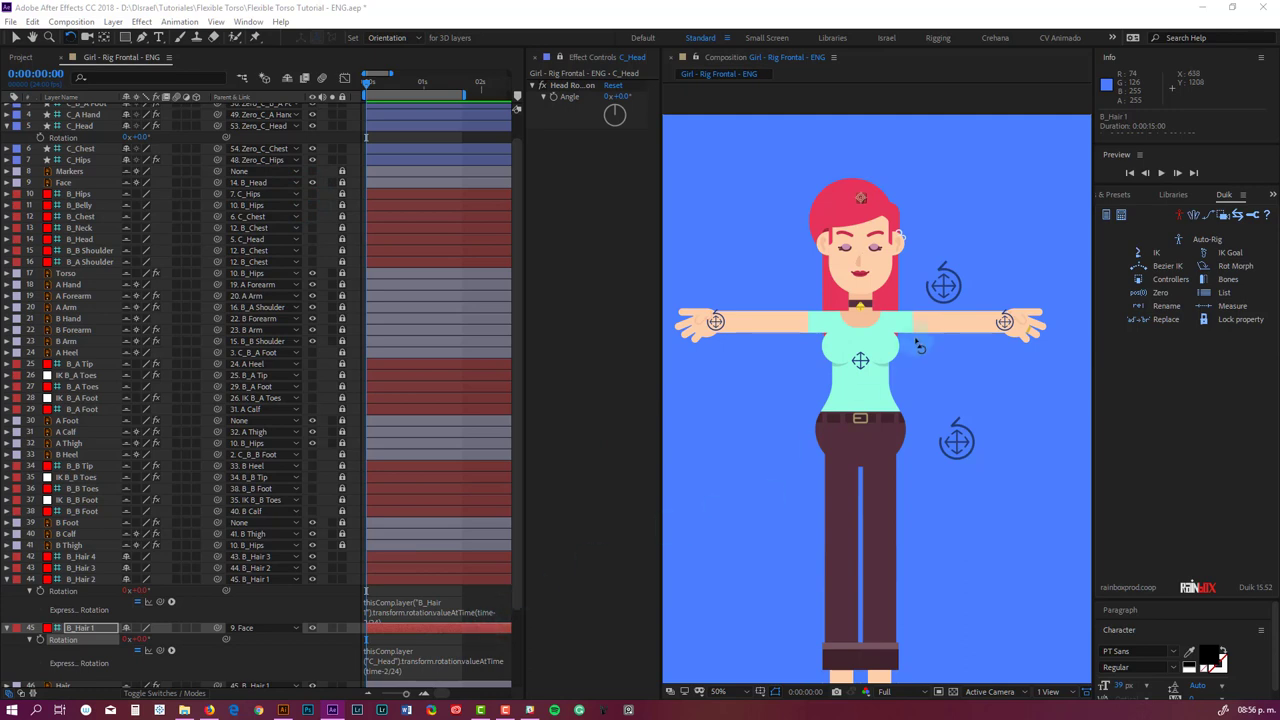
Step: Test the delayed hair link by rotating C_Head to about -15° and back, undoing the trial rotations
left_click_drag(958, 290, 980, 333)
left_click_drag(973, 320, 960, 268)
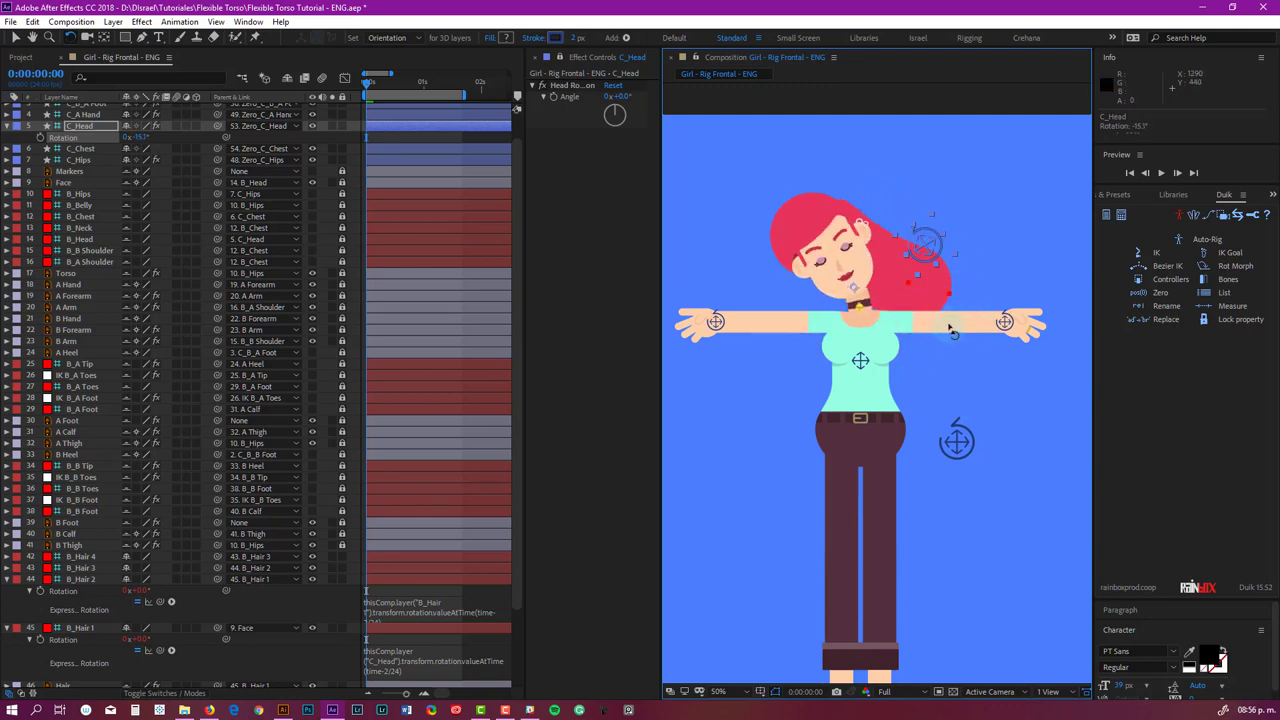
key("ctrl+z")
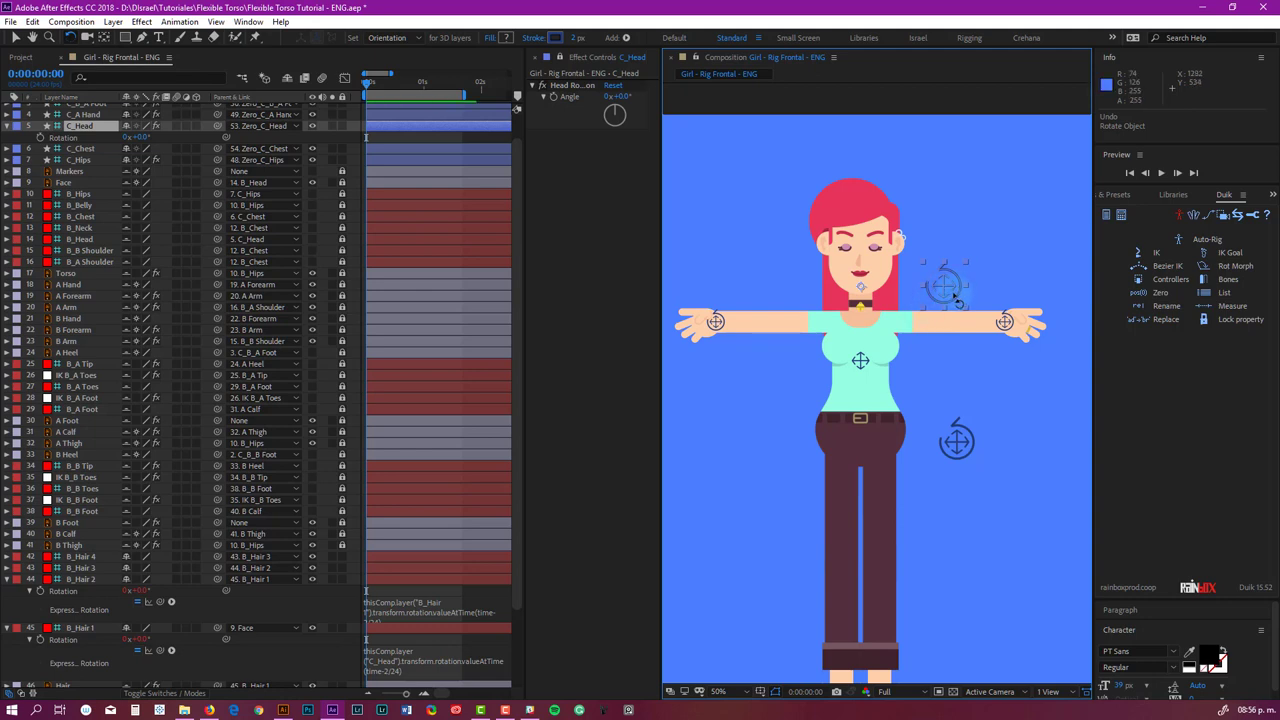
mouse_move(953, 295)
left_mouse_down()
mouse_move(965, 232)
mouse_move(968, 255)
mouse_move(951, 266)
mouse_move(971, 286)
mouse_move(951, 308)
left_mouse_up()
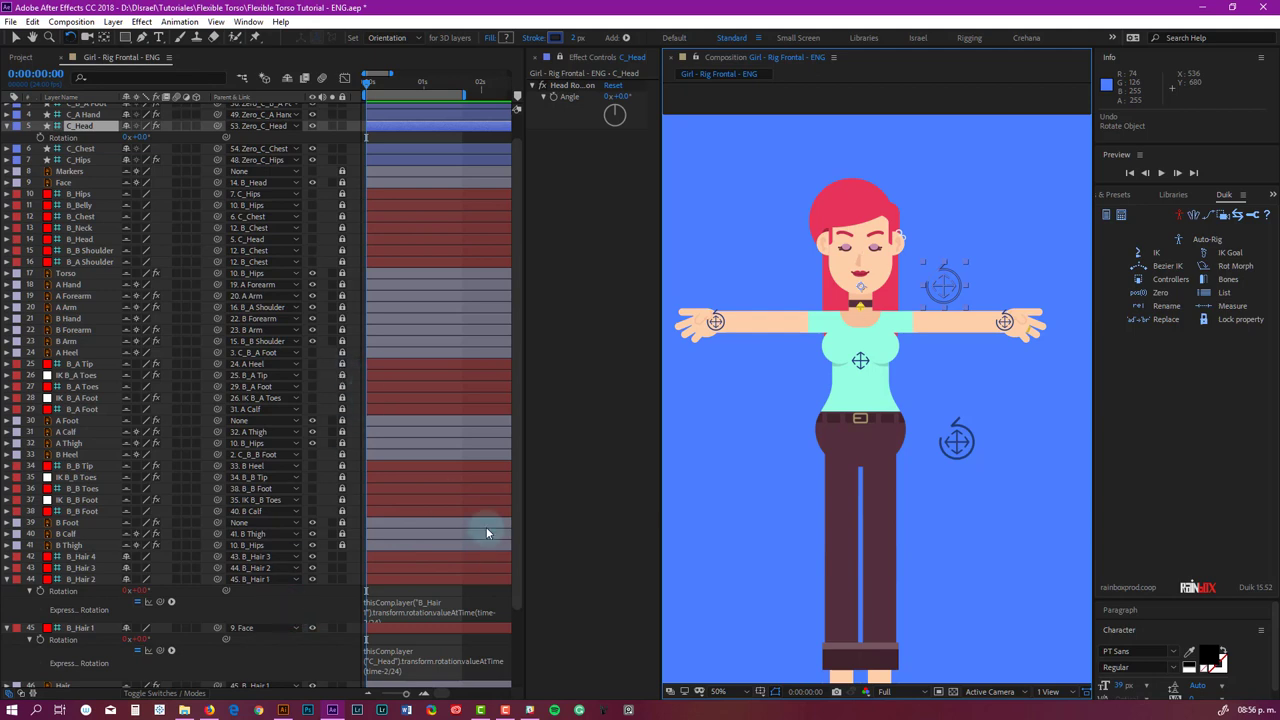
Step: Append *2 to B_Hair 1's Rotation expression to double the rotation taken from C_Head
left_click(408, 666)
left_click(425, 668)
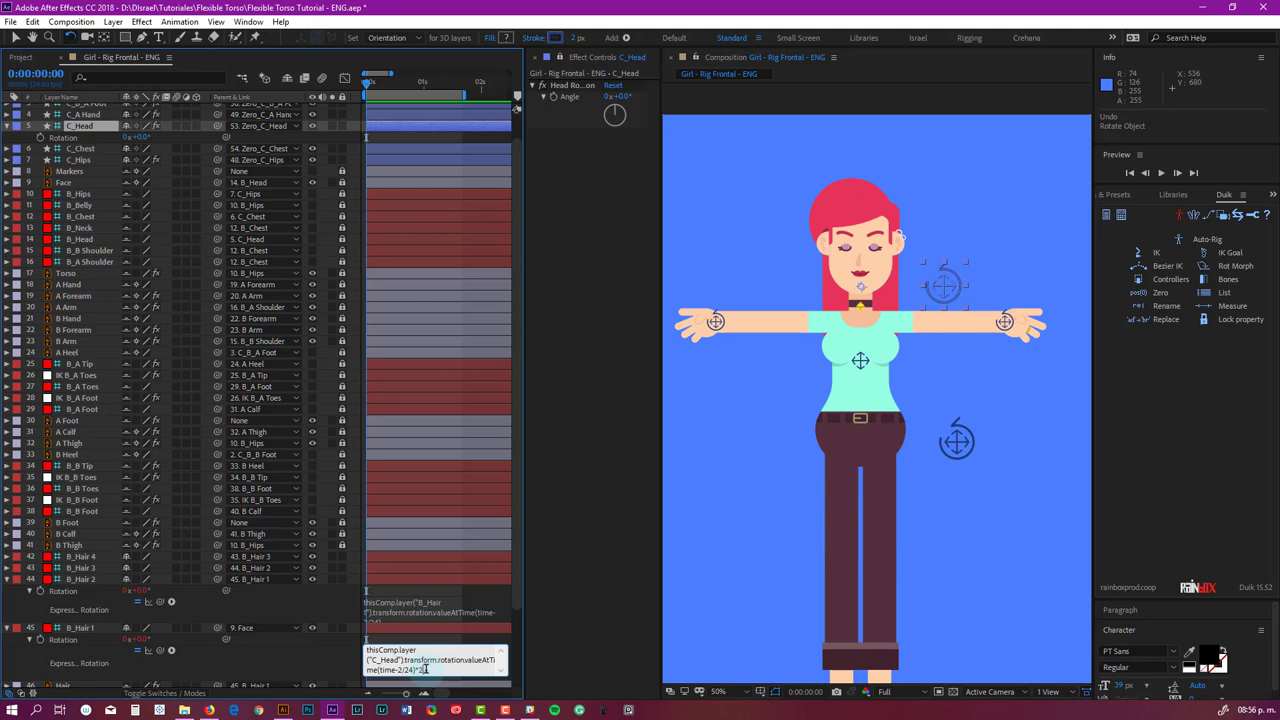
key("KP_Enter")
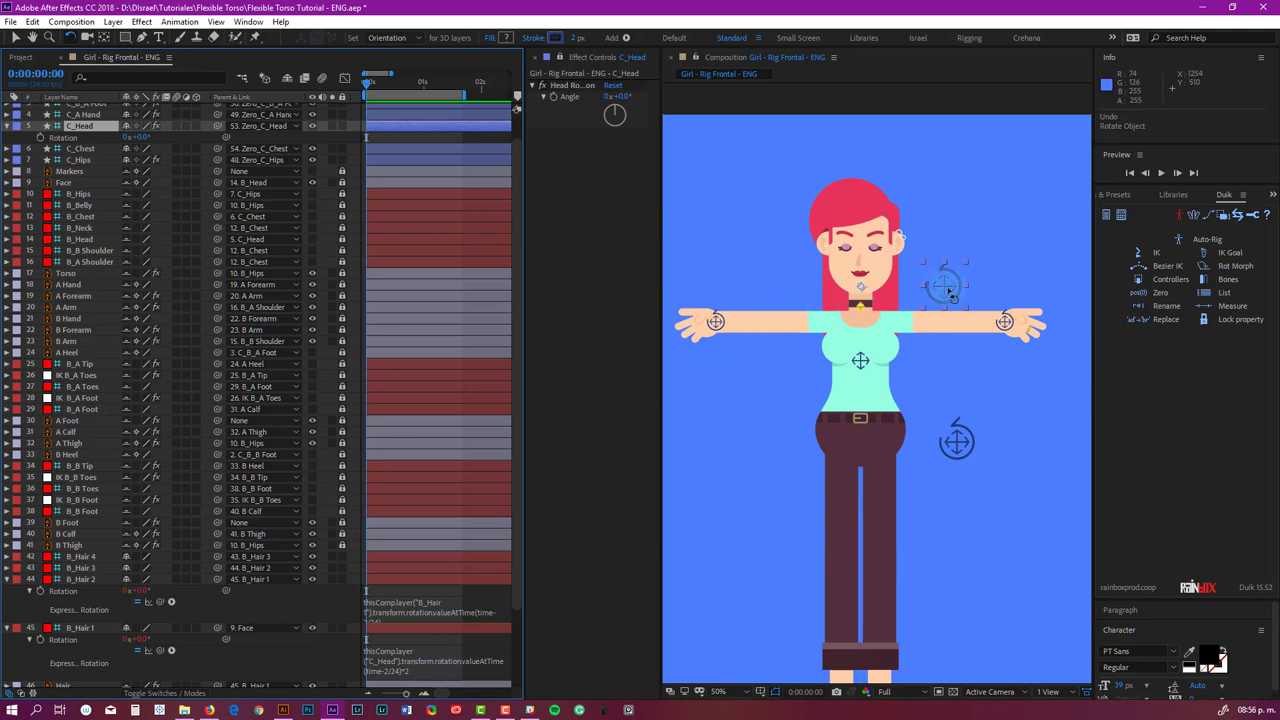
Step: Test the doubled hair swing by rotating C_Head, undoing each trial, and by setting its Head Rotation Angle to about 17°
left_click_drag(958, 300, 970, 287)
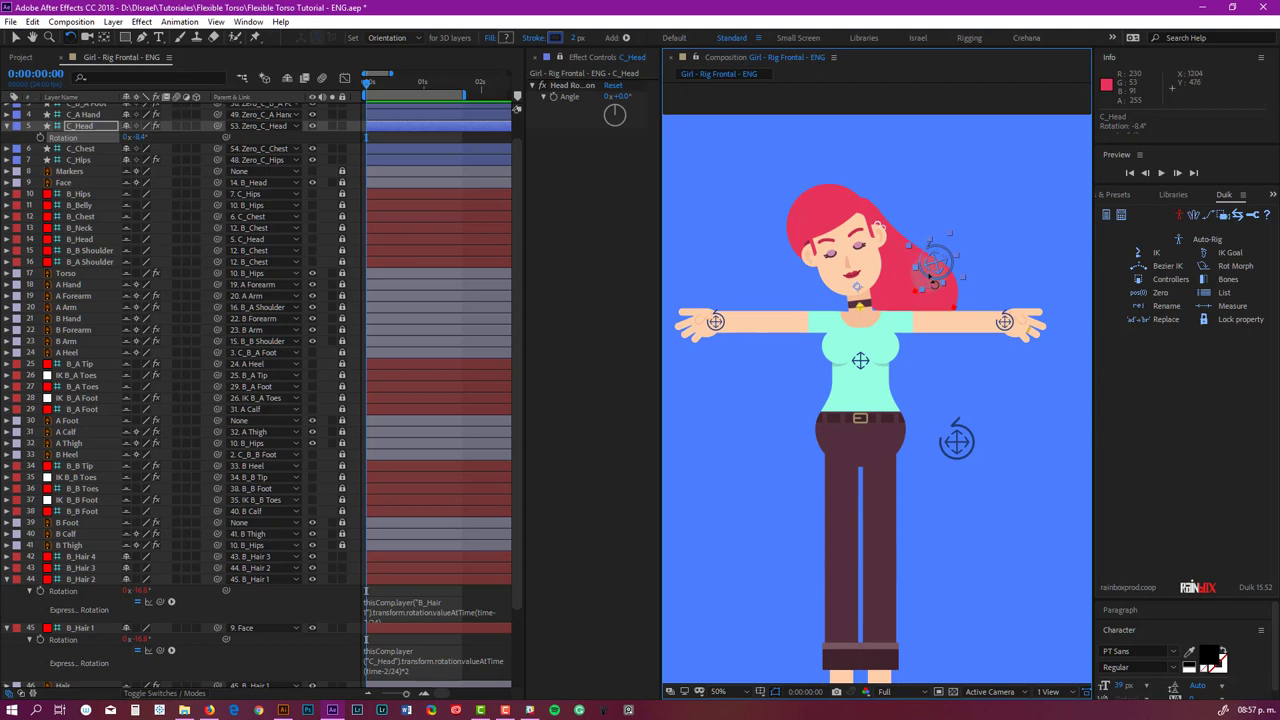
key("ctrl+z")
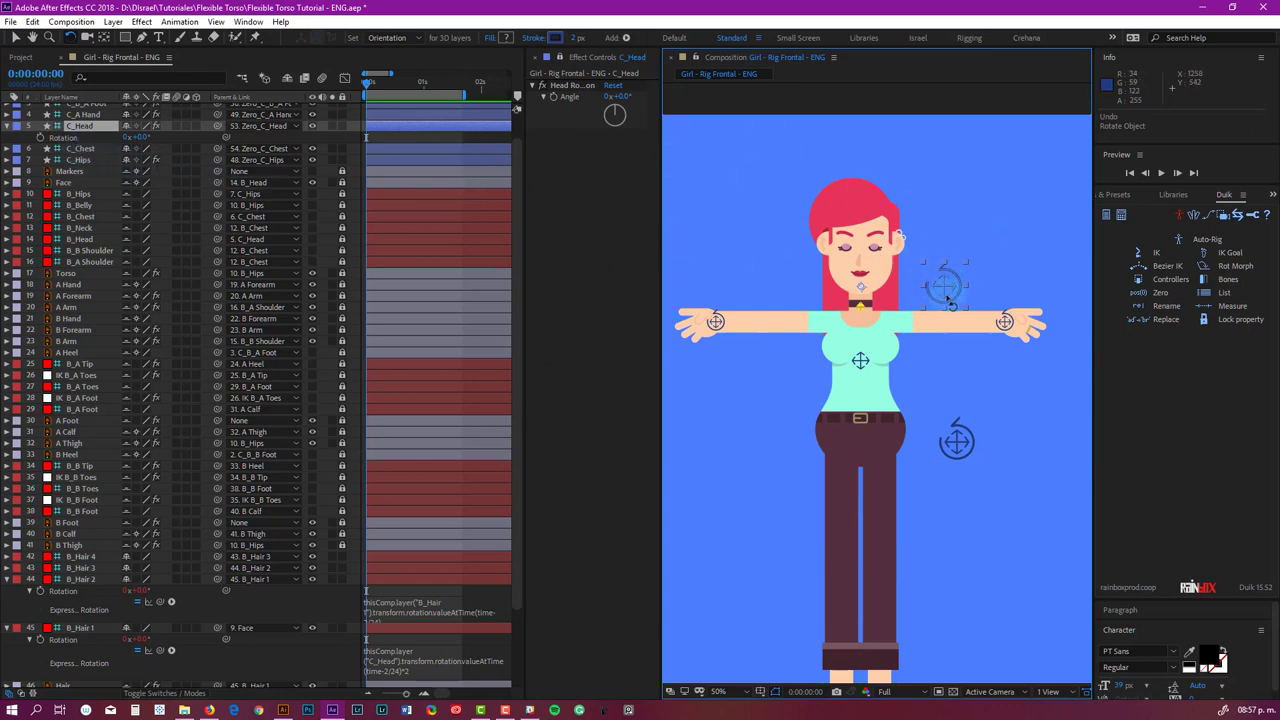
mouse_move(952, 300)
left_mouse_down()
mouse_move(960, 292)
mouse_move(975, 312)
mouse_move(946, 339)
mouse_move(970, 288)
left_mouse_up()
key("ctrl+z")
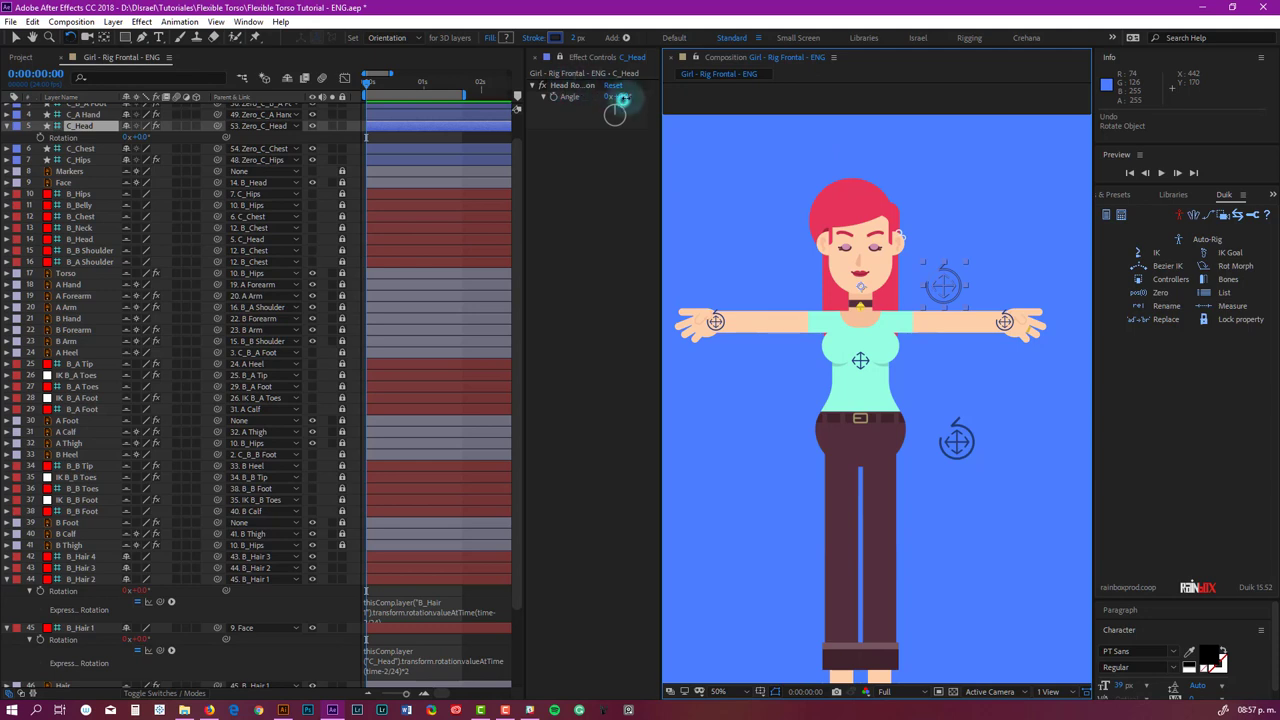
mouse_move(623, 99)
left_mouse_down()
mouse_move(614, 114)
mouse_move(600, 104)
mouse_move(636, 96)
mouse_move(604, 100)
mouse_move(624, 96)
left_mouse_up()
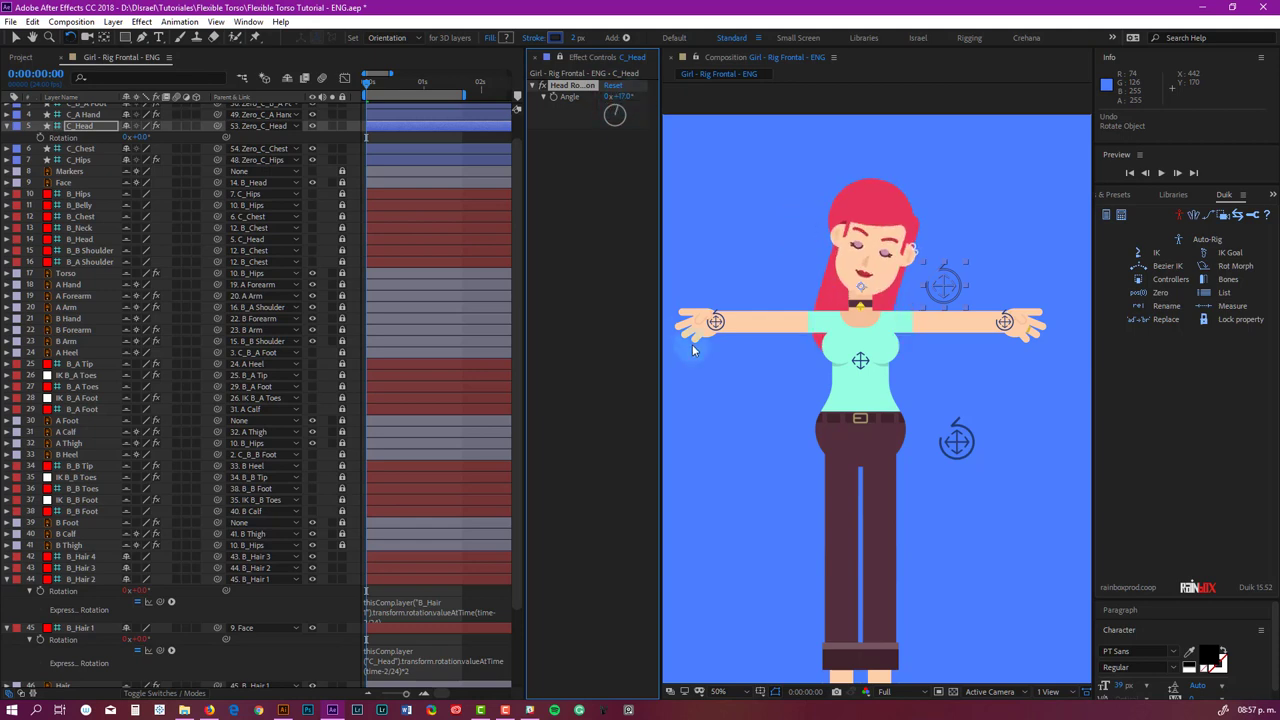
Step: Undo the trial head angle and extend B_Hair 1's Rotation expression with a plus and a link to C_Head's Head Rotation Angle
key("ctrl+z")
left_click_drag(524, 483, 571, 477)
left_click(432, 661)
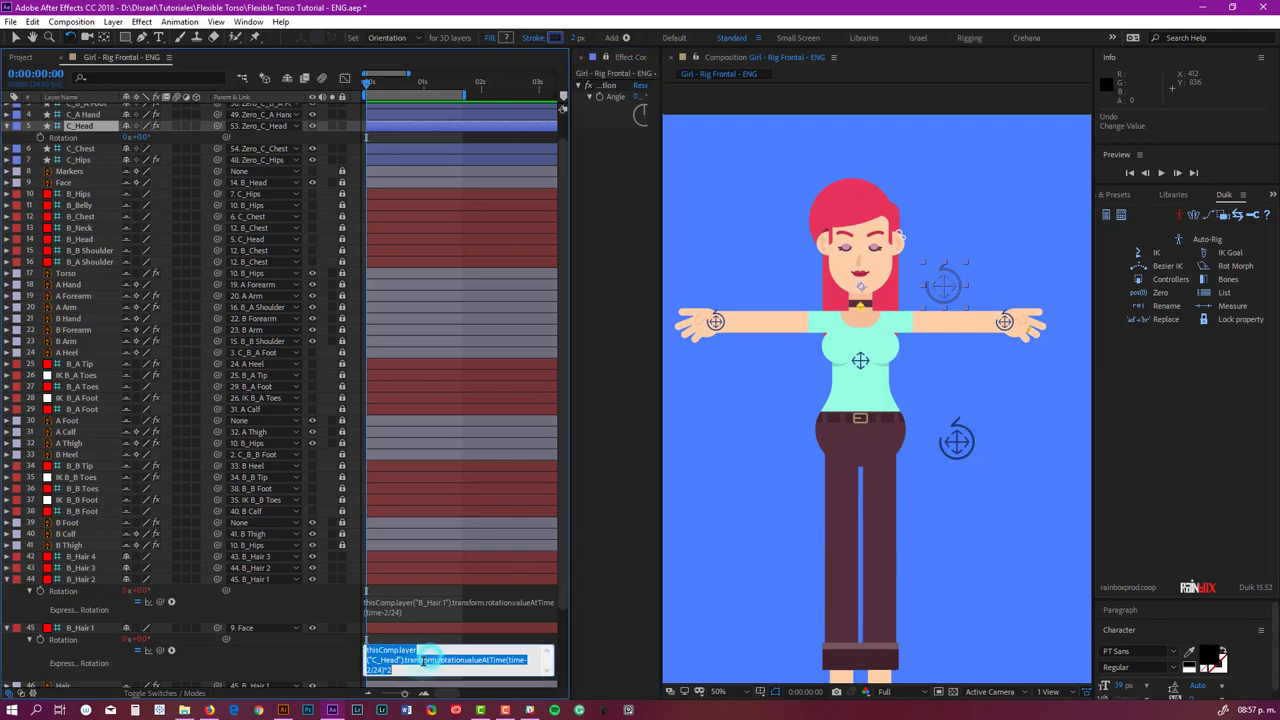
left_click(410, 670)
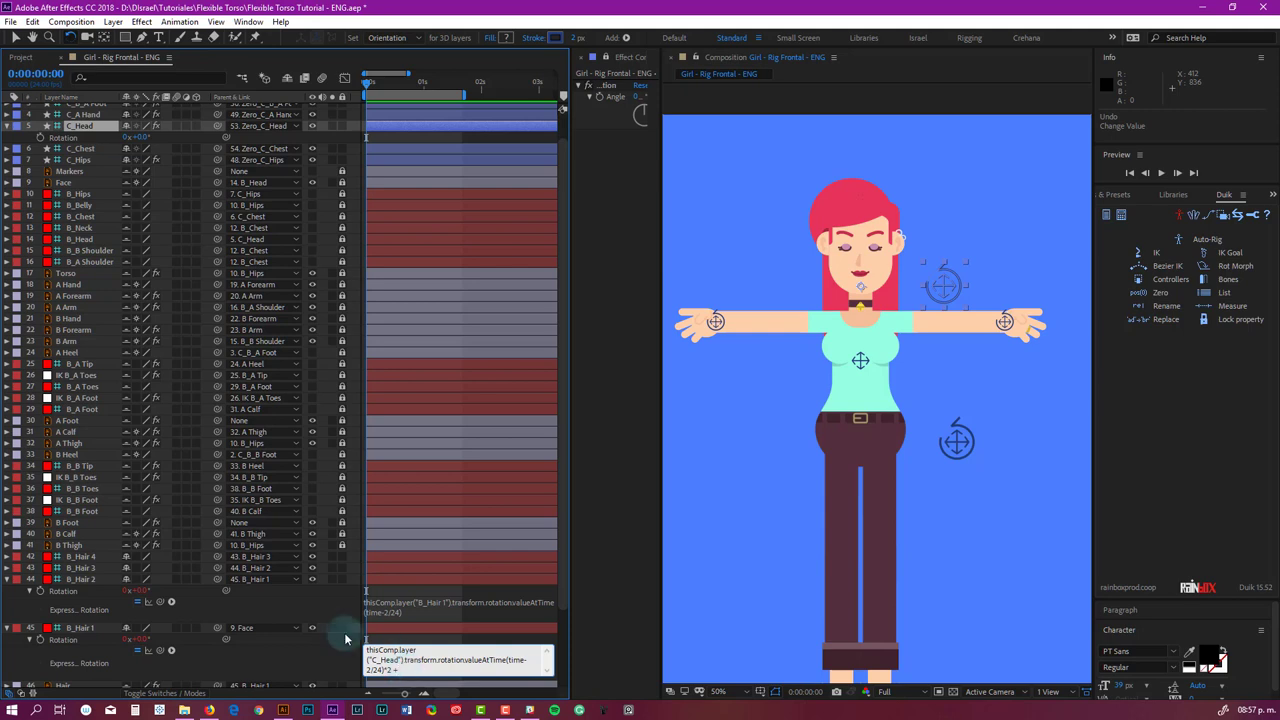
left_click_drag(162, 651, 706, 133)
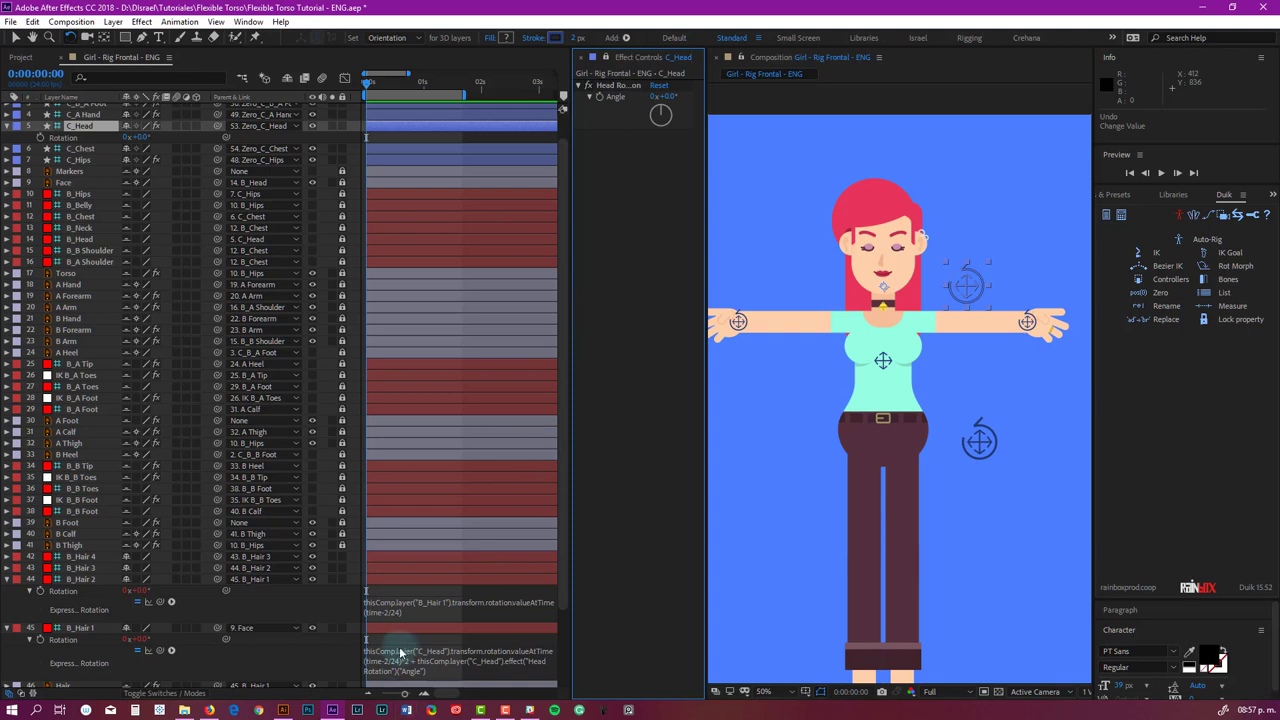
Step: Append *2 to the Head Rotation Angle term at the end of B_Hair 1's Rotation expression
left_click(425, 676)
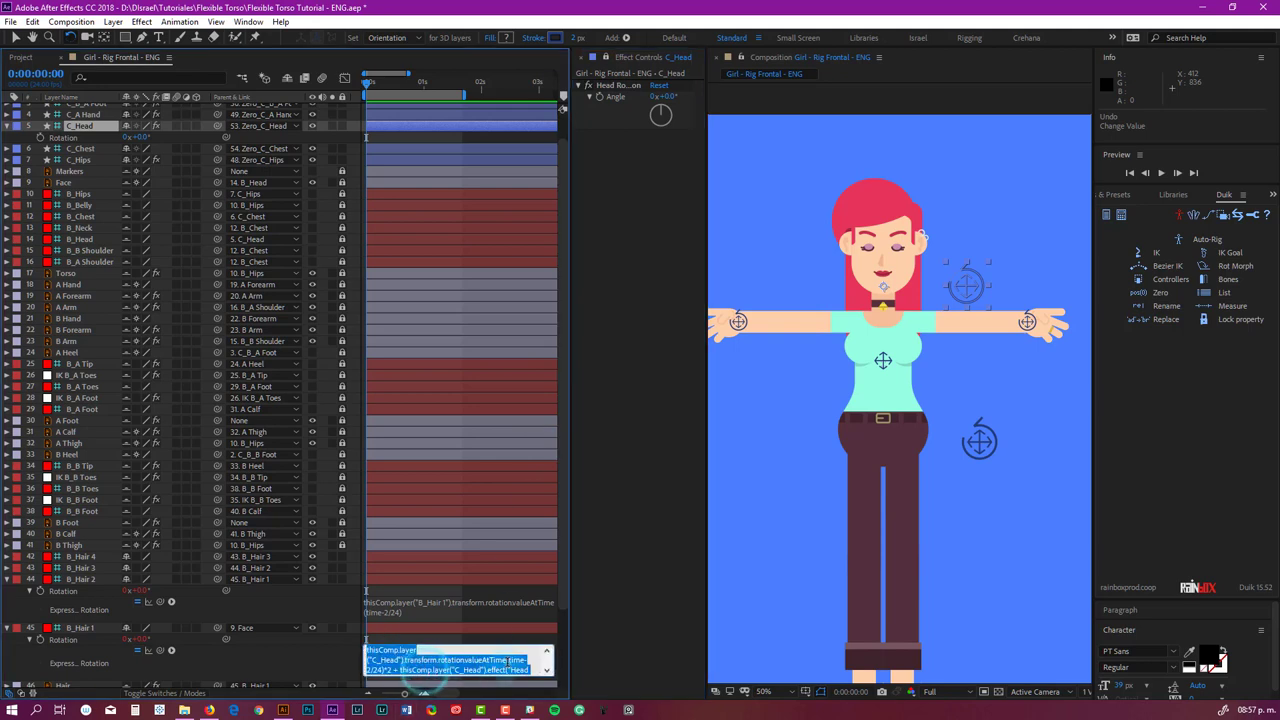
left_click(445, 671)
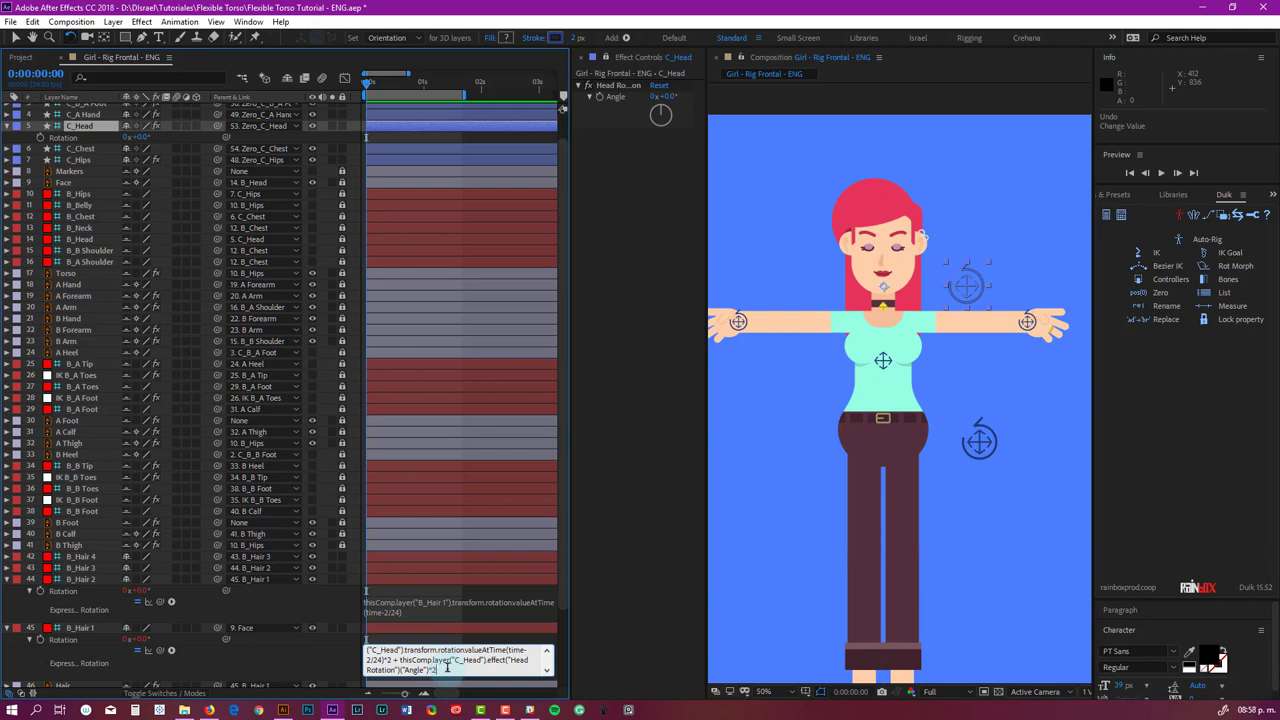
key("KP_Enter")
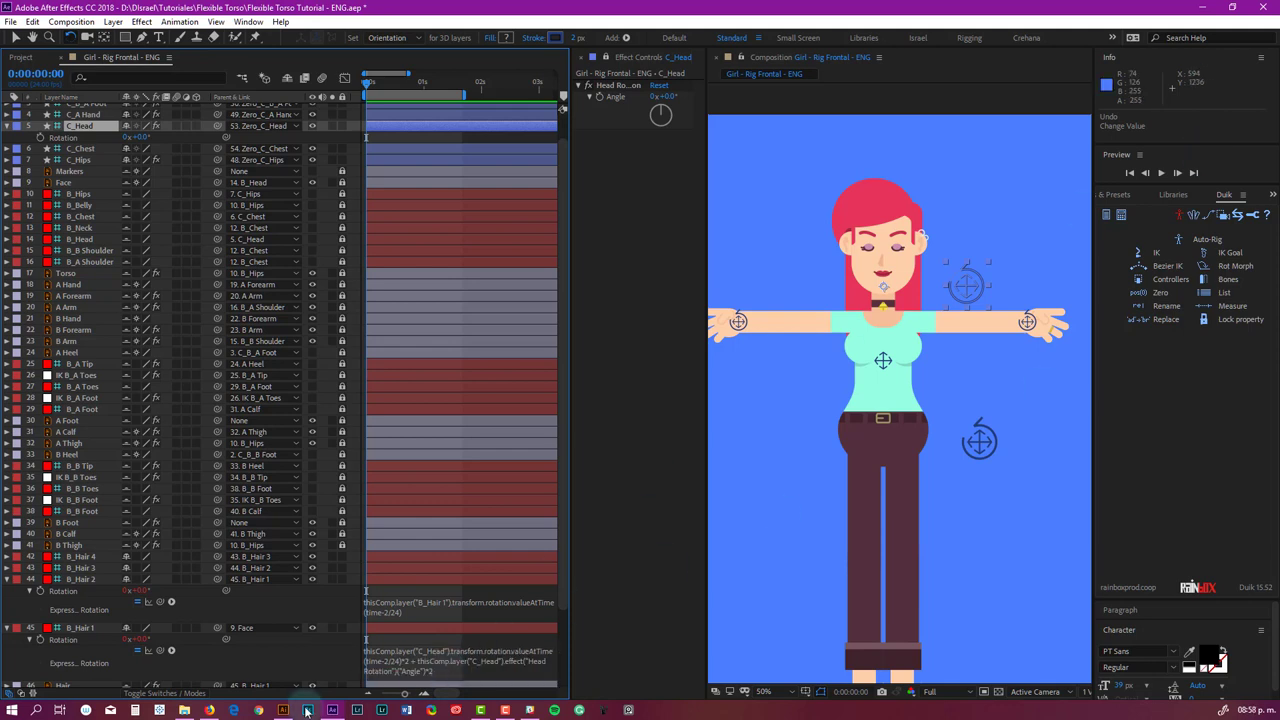
Step: Examine B_Hair 1's full Rotation expression with both C_Head terms in a widened Expressionist editor
left_click(72, 630)
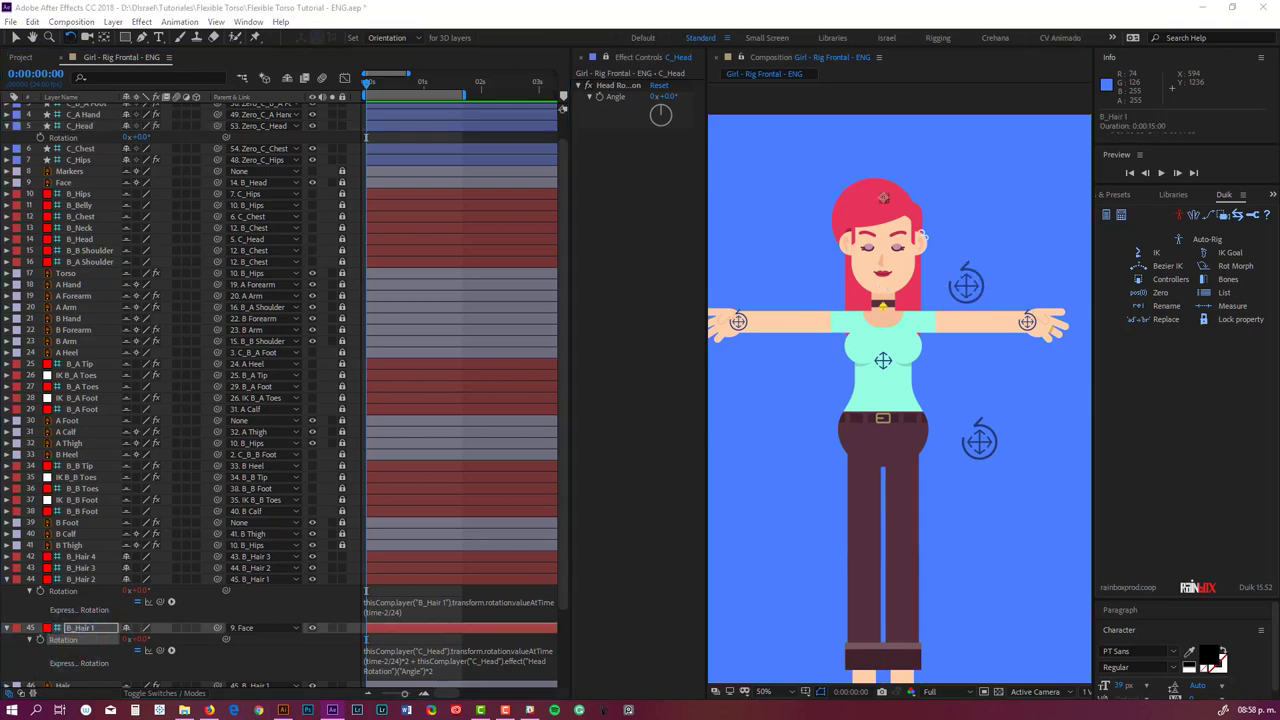
left_click_drag(1279, 214, 374, 180)
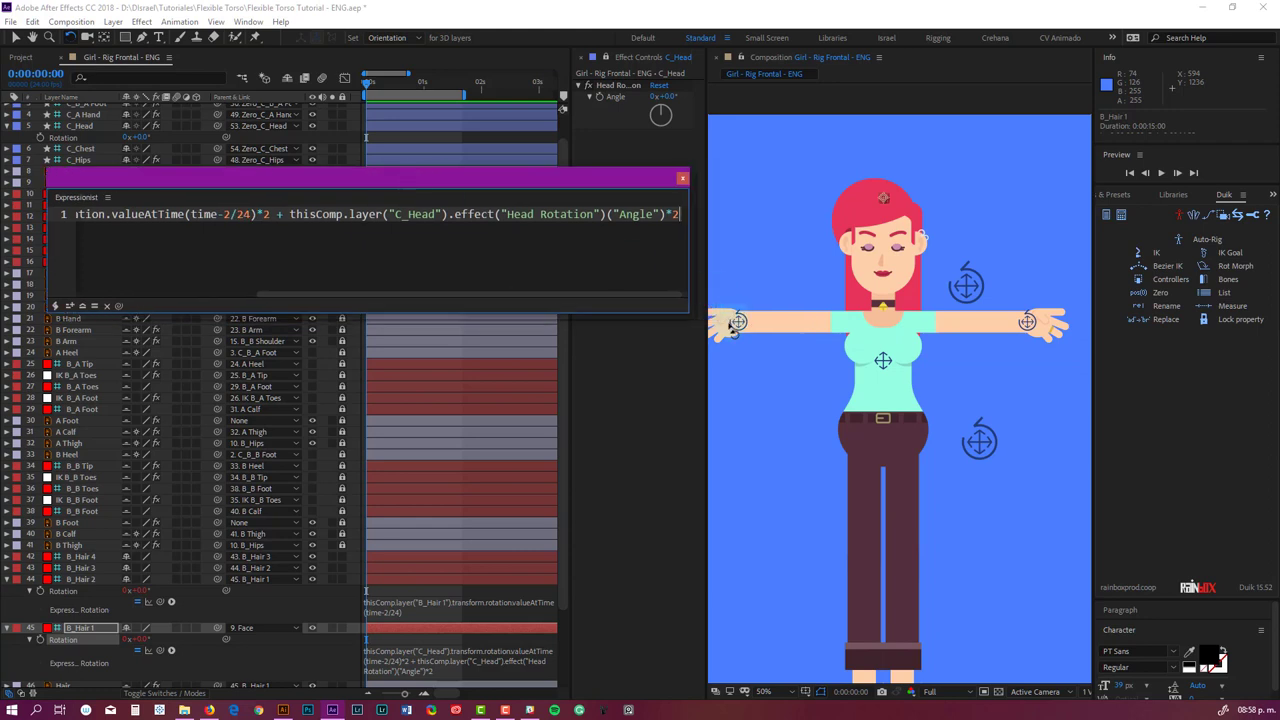
left_click_drag(686, 314, 1098, 308)
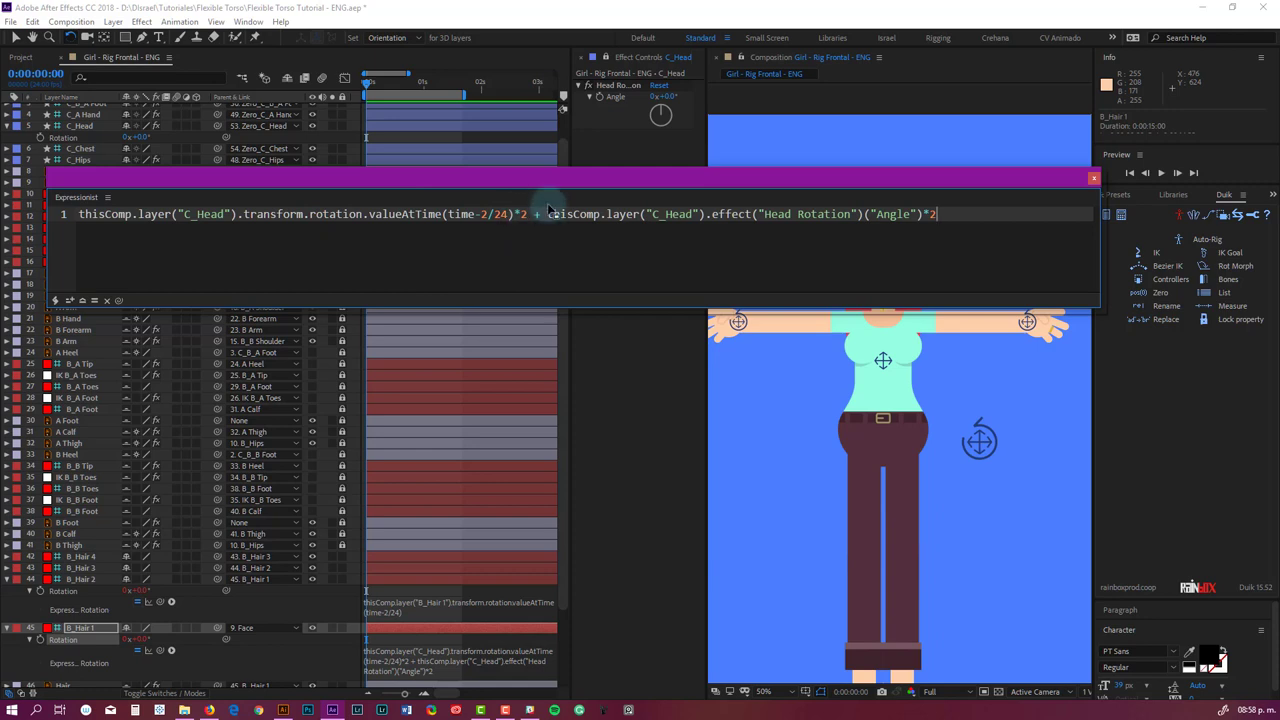
left_click_drag(456, 182, 1279, 185)
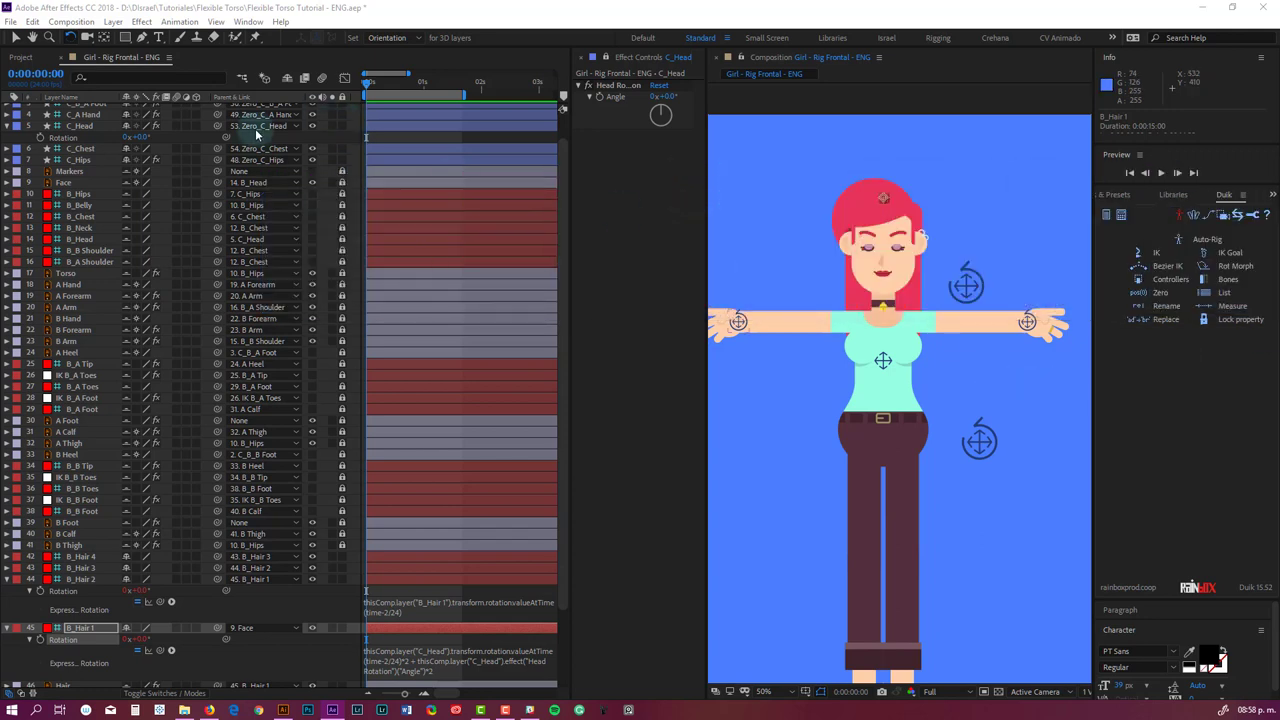
Step: Keyframe C_Head's Rotation at 0° on frame 10 and at 15° on frame 16
left_click(81, 126)
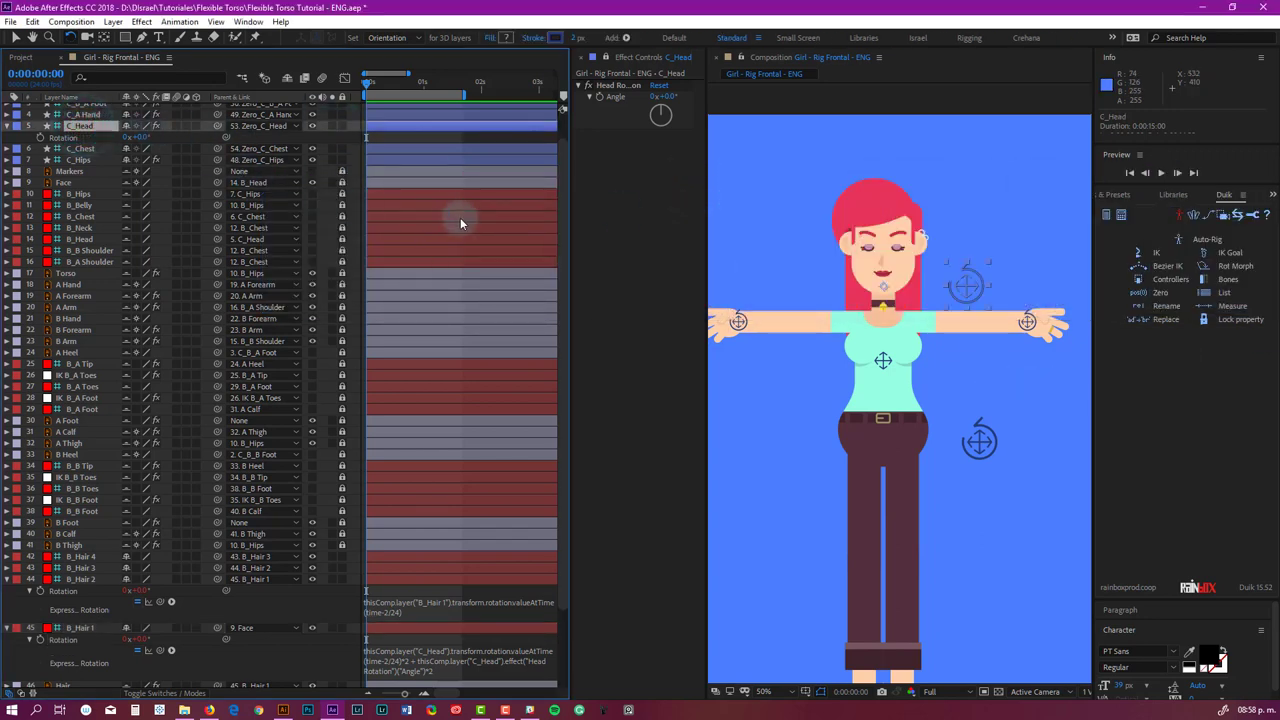
left_click(379, 80)
left_click_drag(392, 84, 351, 93)
key("shift+Page_Down")
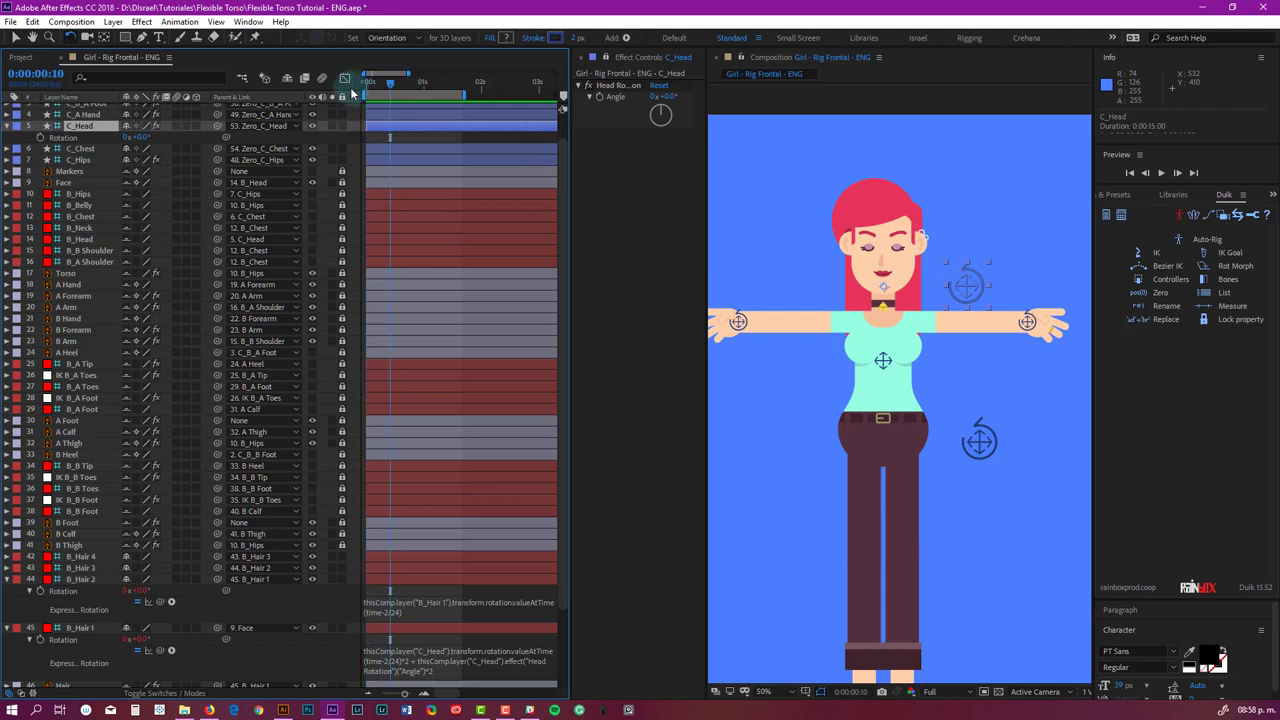
left_click(40, 137)
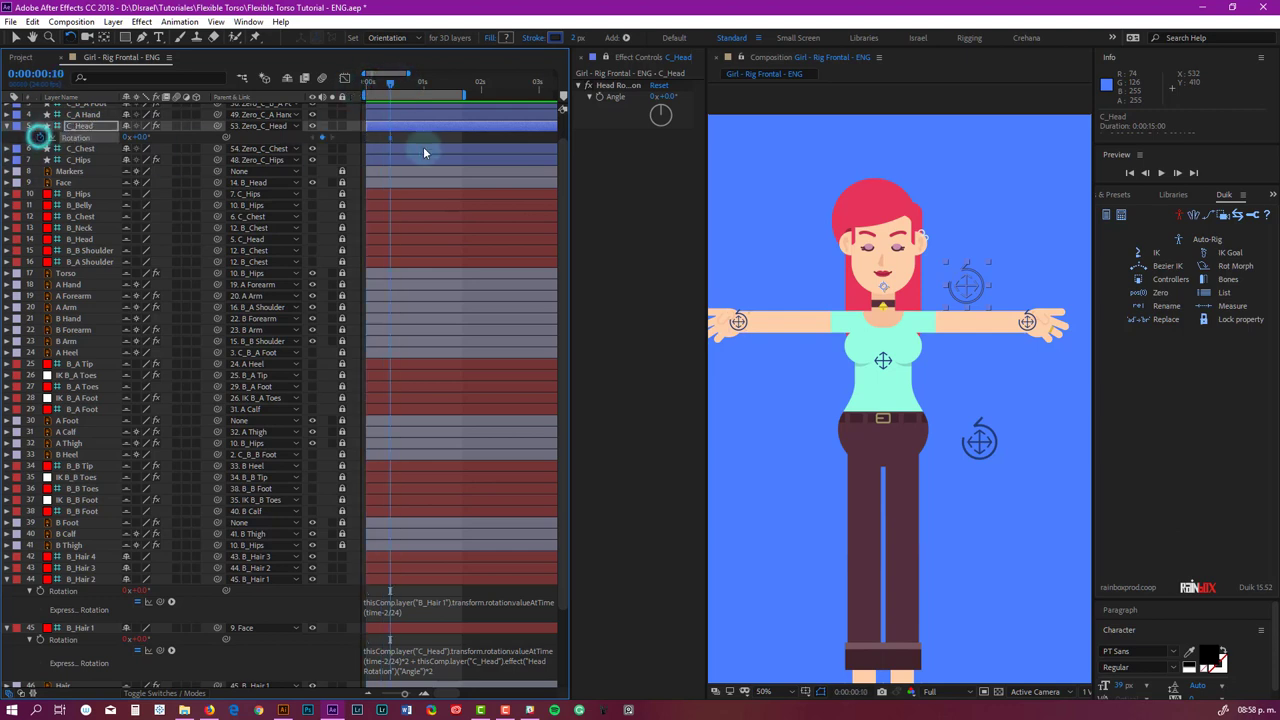
left_click(404, 84)
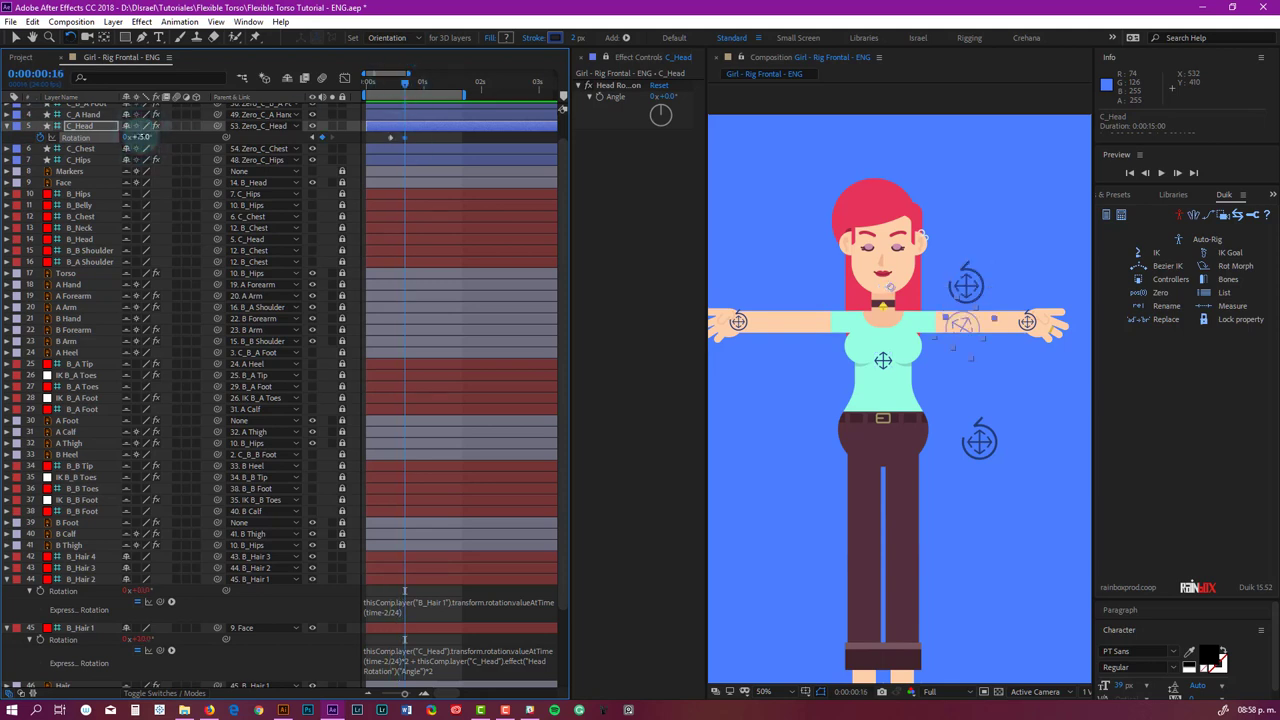
left_click_drag(140, 137, 305, 142)
Step: Add C_Head Rotation keyframes of -8° at 0:00:00:22 and 4° at 0:00:01:03
left_click(415, 84)
left_click_drag(415, 84, 420, 84)
left_click(142, 137)
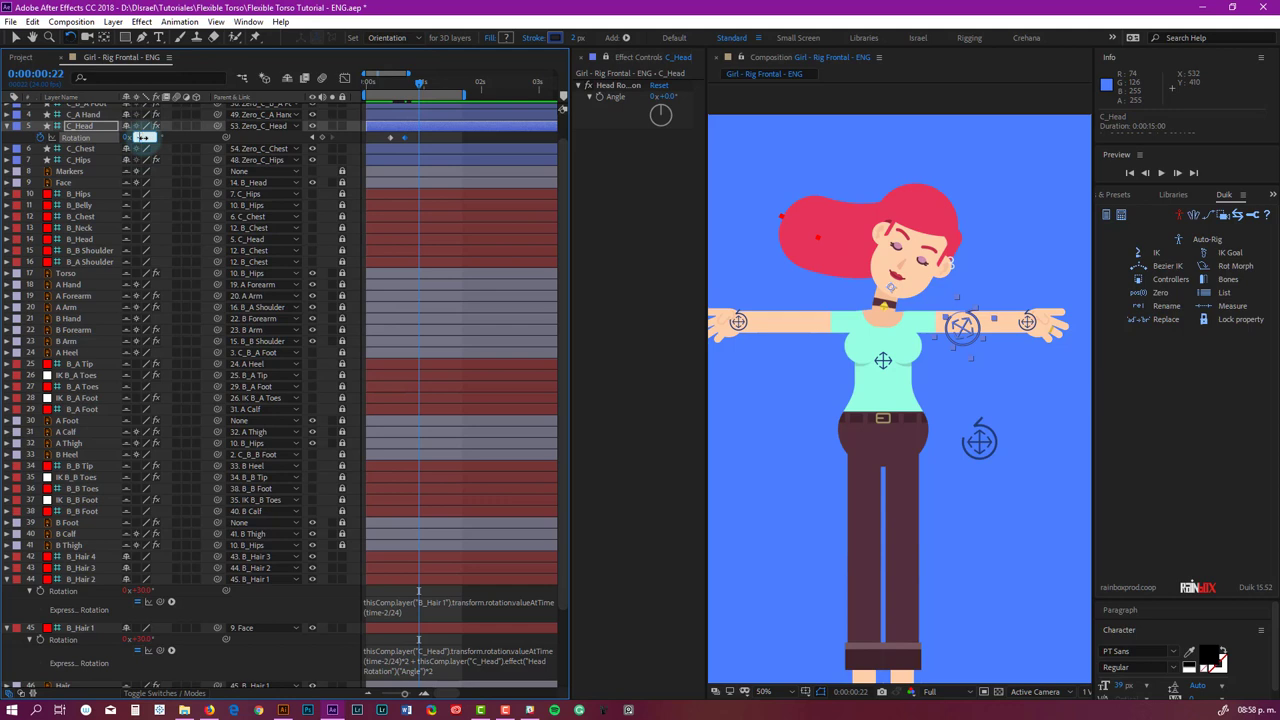
type("-8")
key("Return")
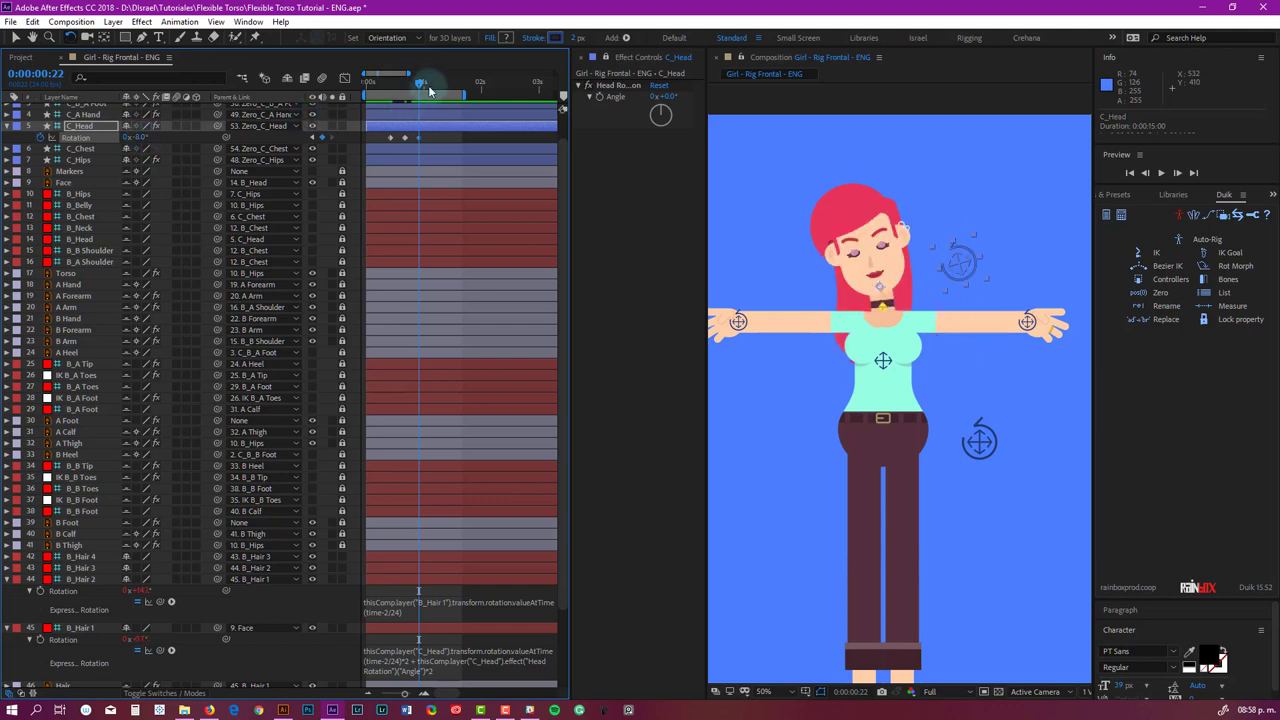
left_click(429, 86)
left_click_drag(429, 86, 431, 86)
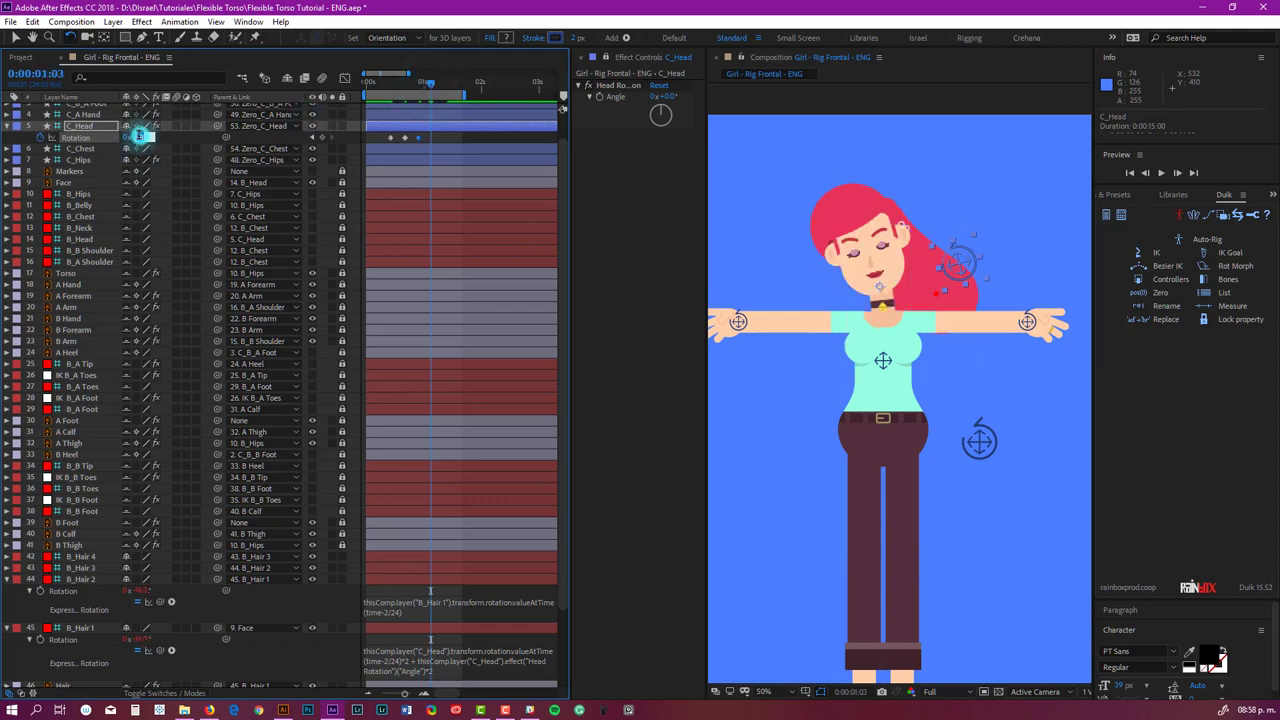
type("4")
key("Return")
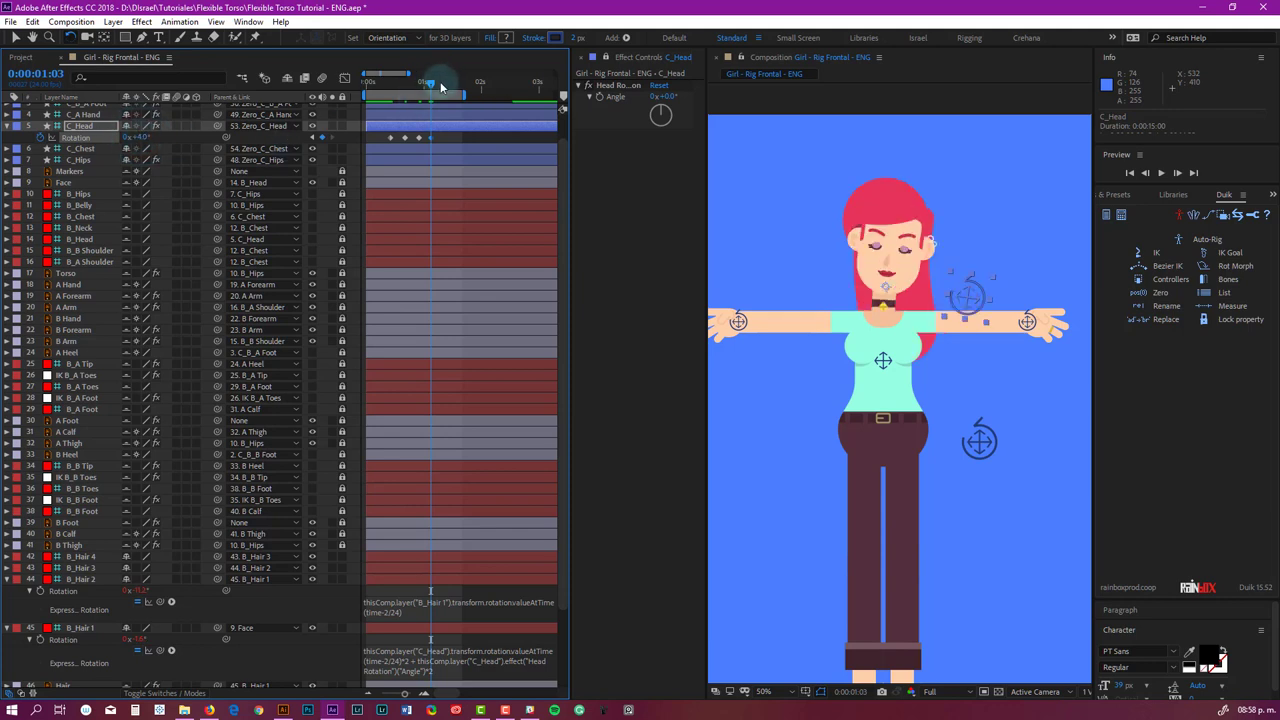
Step: Add C_Head Rotation keyframes of -2° at 0:00:01:06 and 0° at 0:00:01:08 to settle the head
left_click_drag(440, 85, 438, 84)
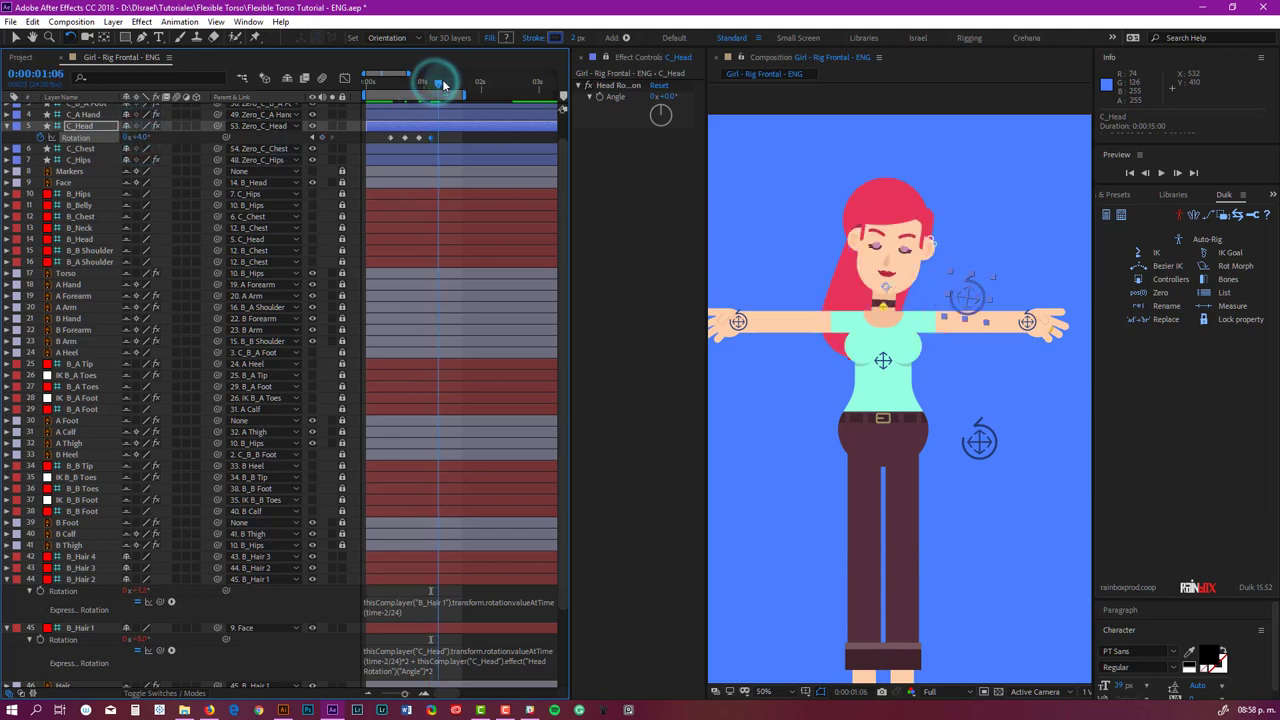
left_click(143, 137)
type("-2")
key("Return")
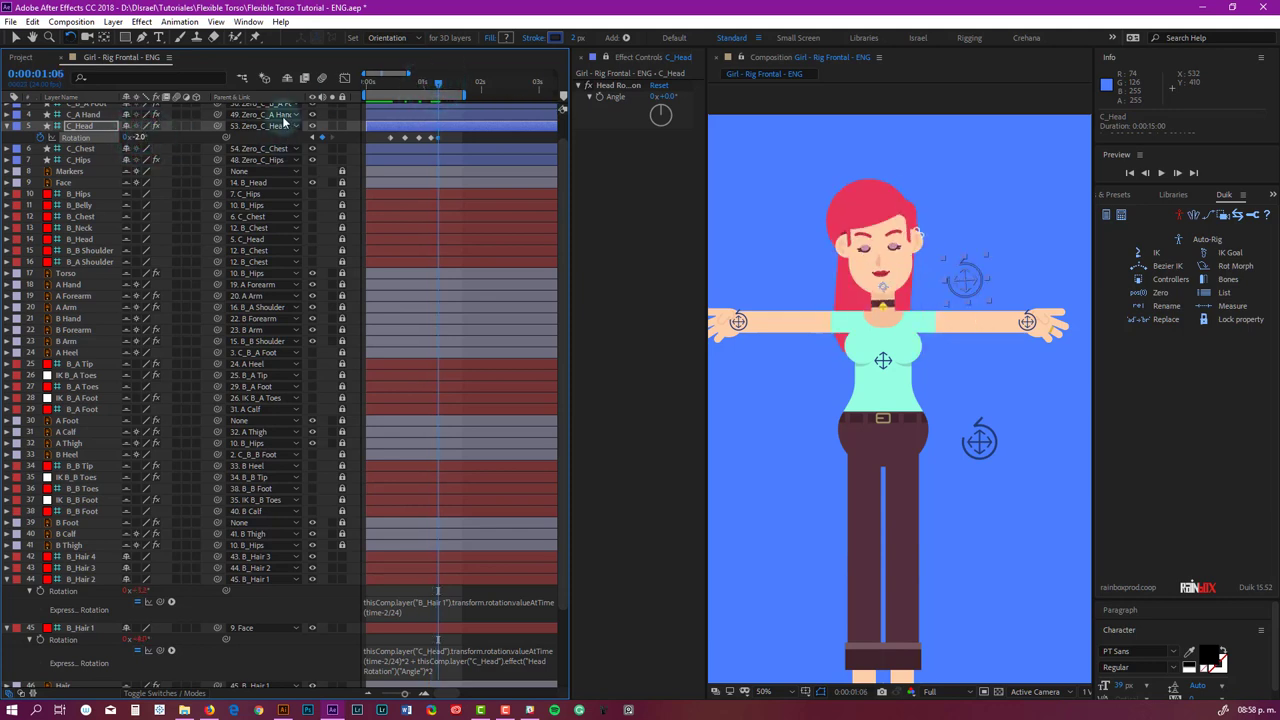
left_click_drag(438, 84, 443, 83)
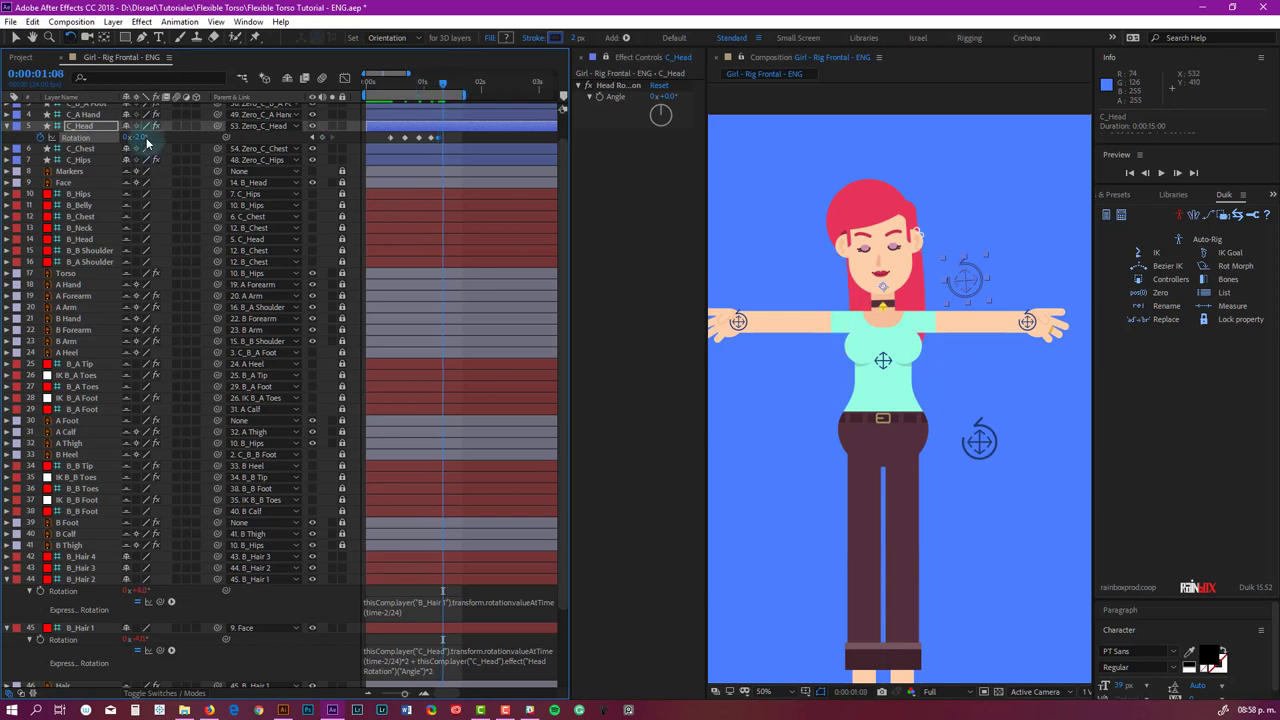
type("0")
key("Return")
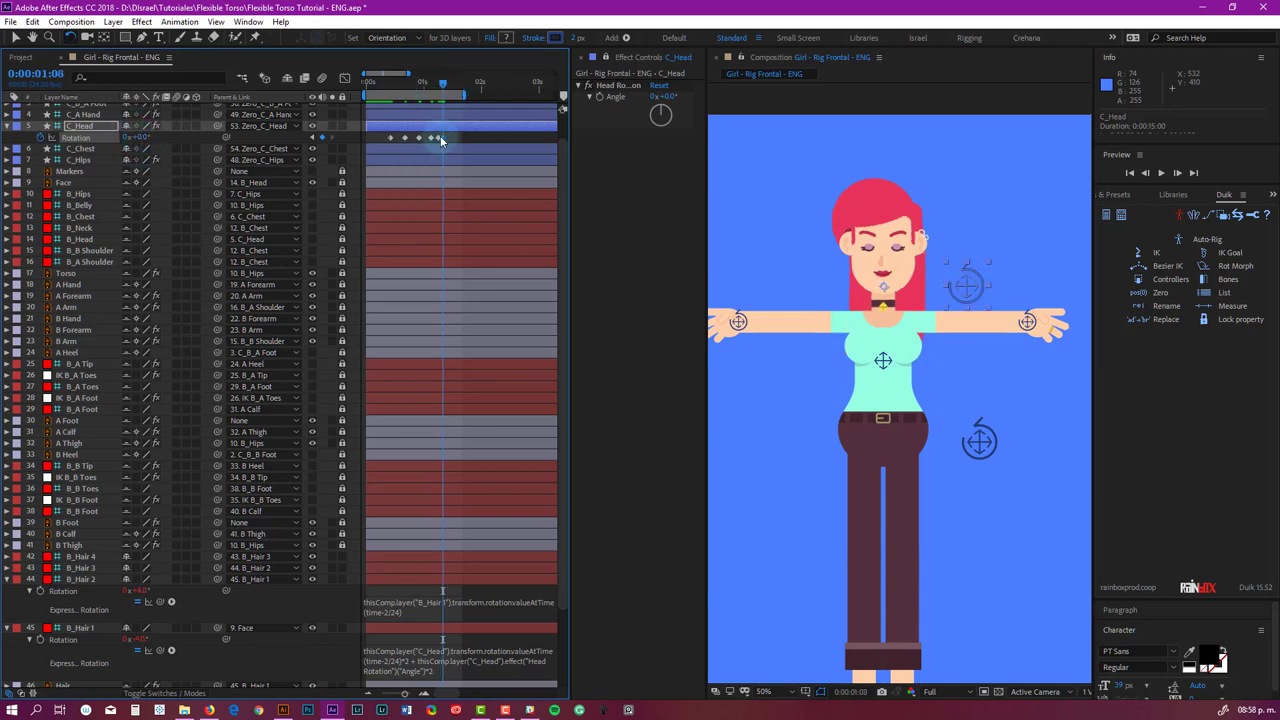
Step: Apply Easy Ease to all of C_Head's Rotation keyframes and preview the head and hair animation
left_click_drag(457, 134, 374, 144)
key("F9")
key("space")
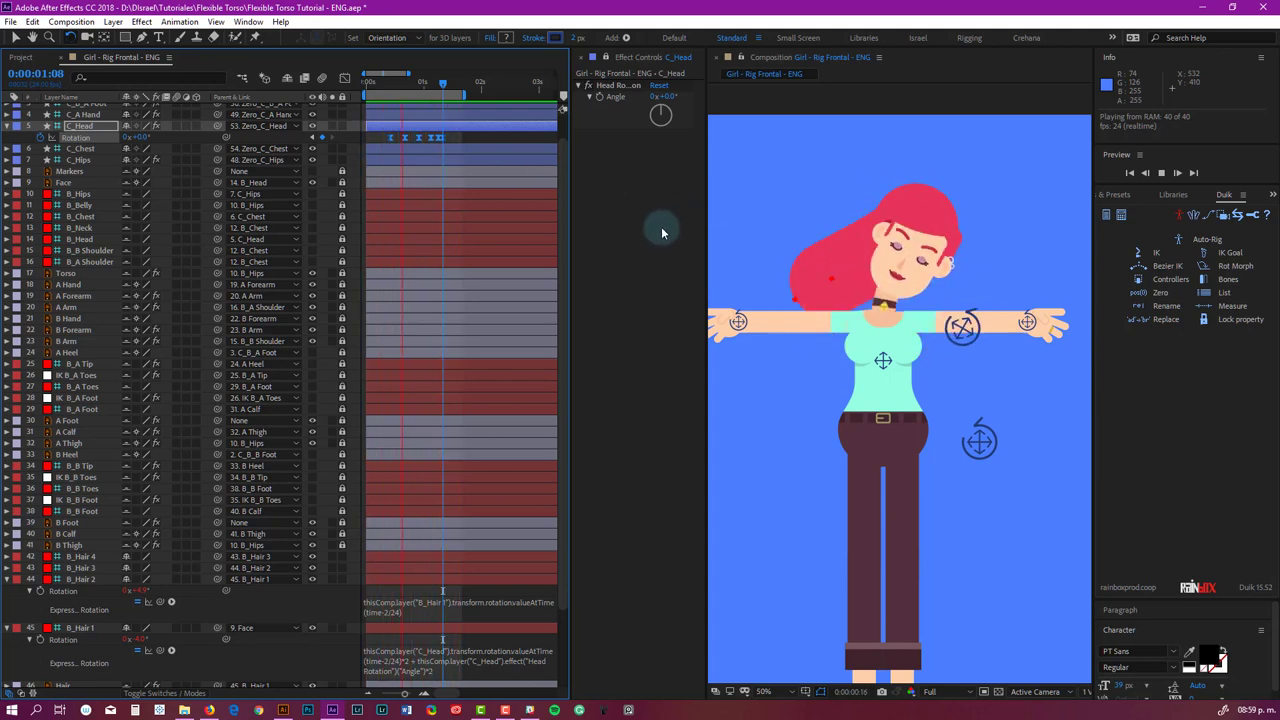
left_click(426, 86)
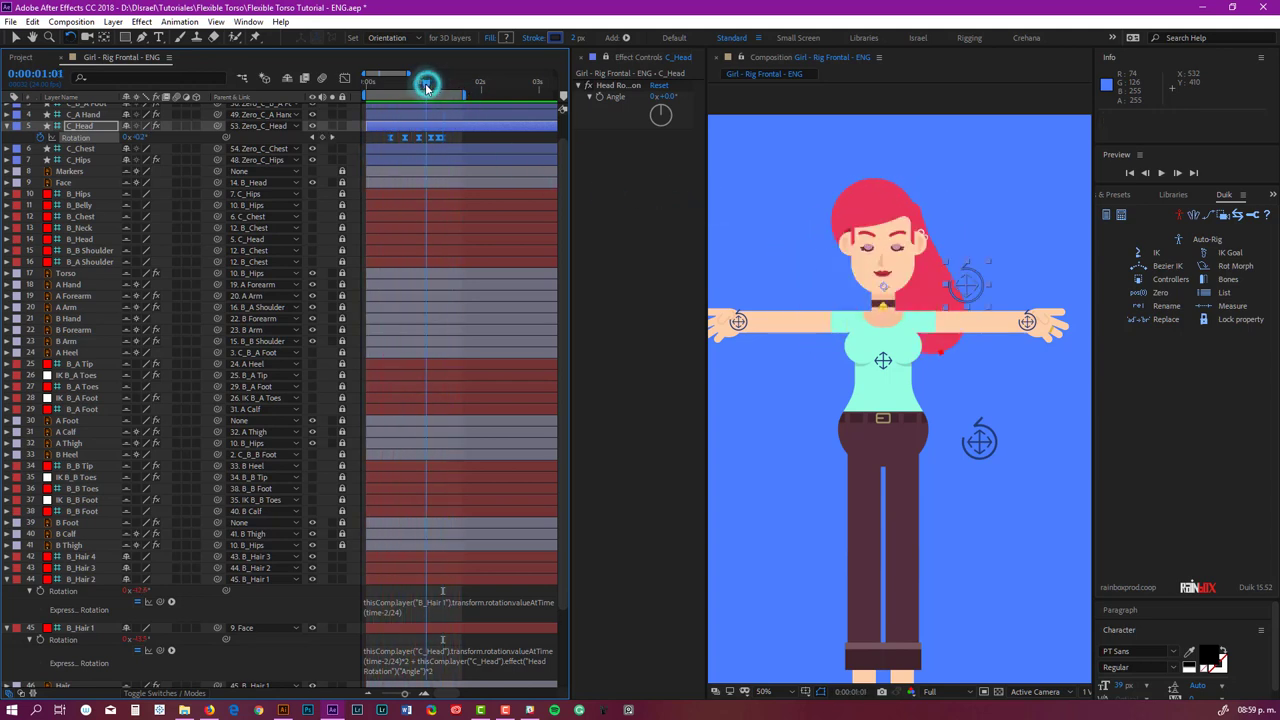
Step: Change both multipliers in B_Hair 1's Rotation expression to -2 to invert the hair swing
left_click(404, 661)
left_click(398, 662)
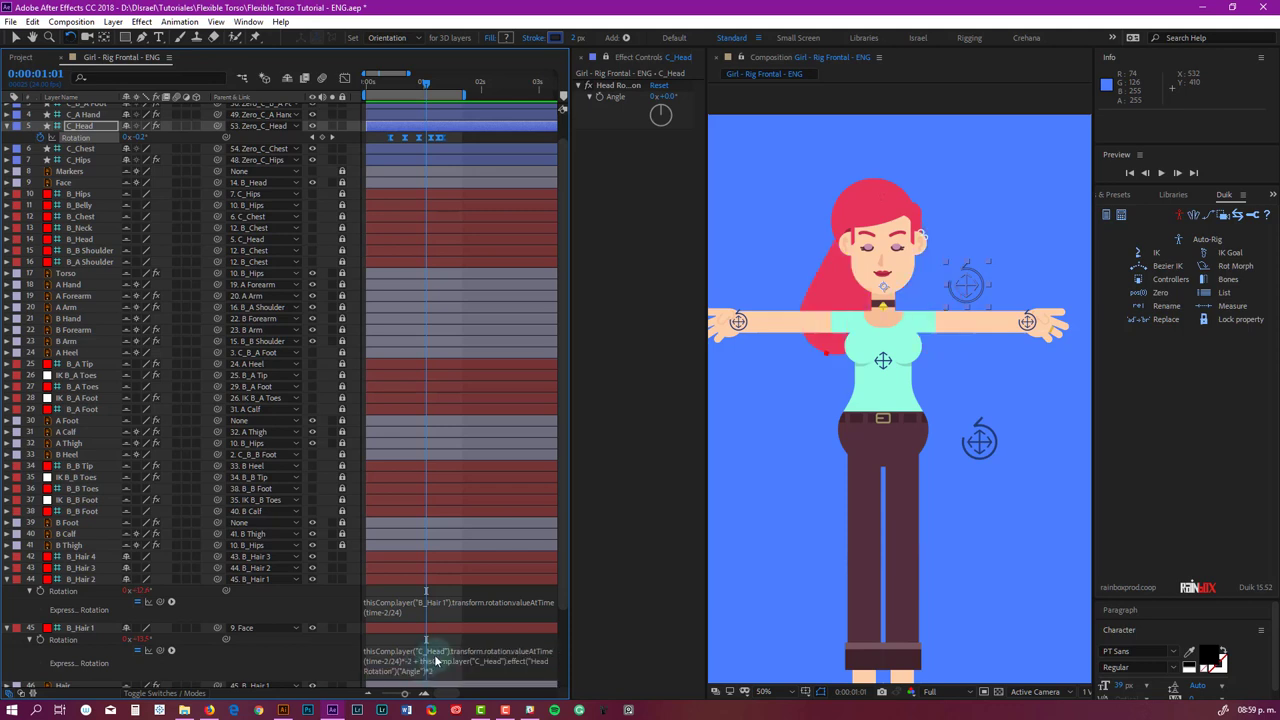
key("ctrl+a")
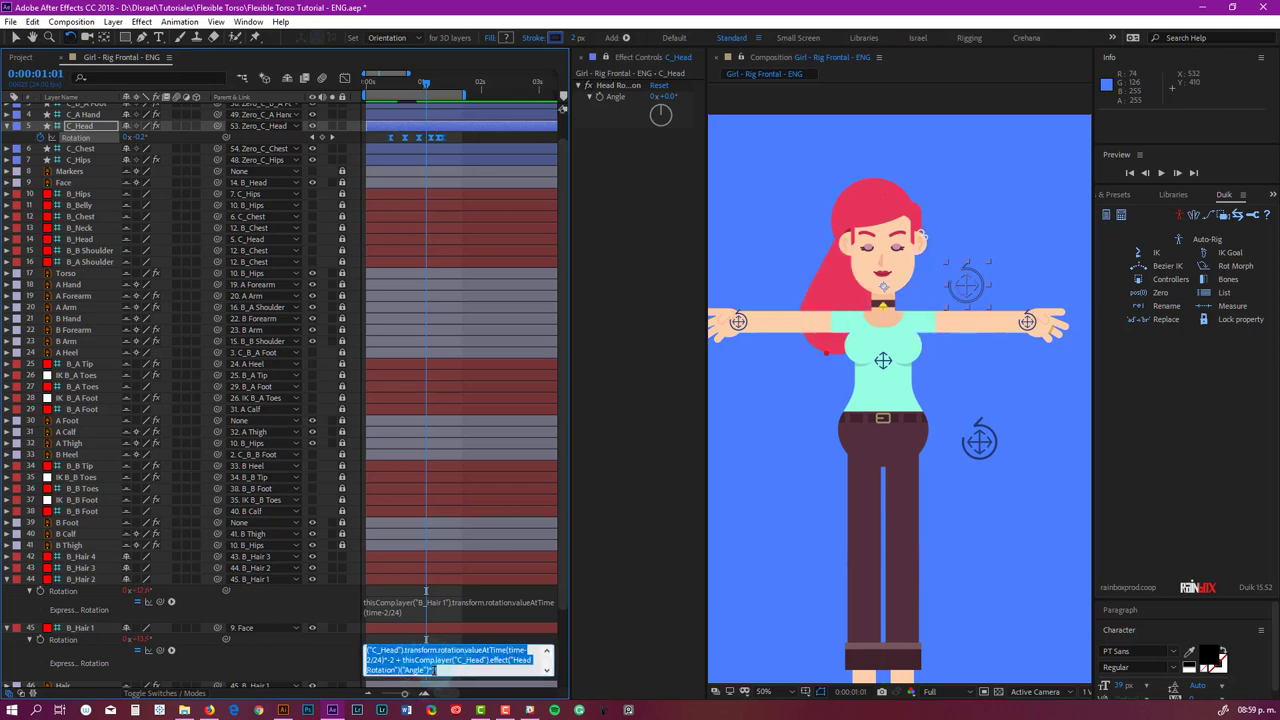
left_click(445, 669)
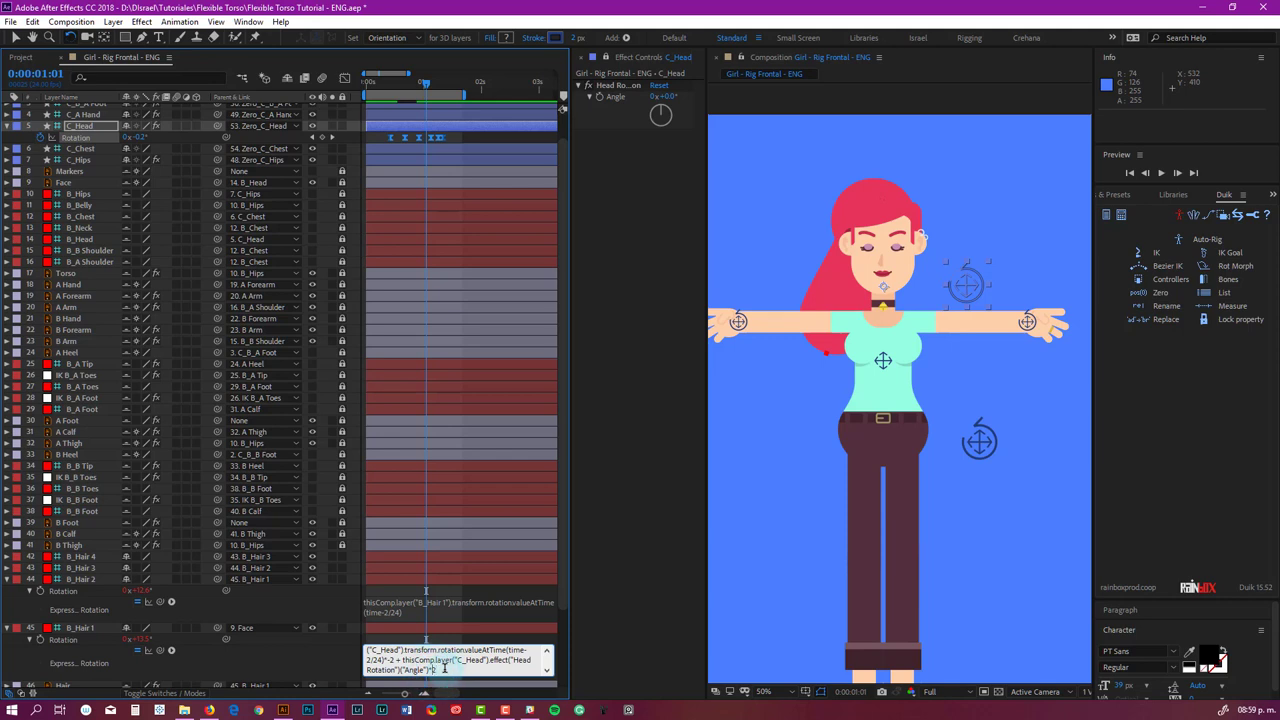
left_click(488, 501)
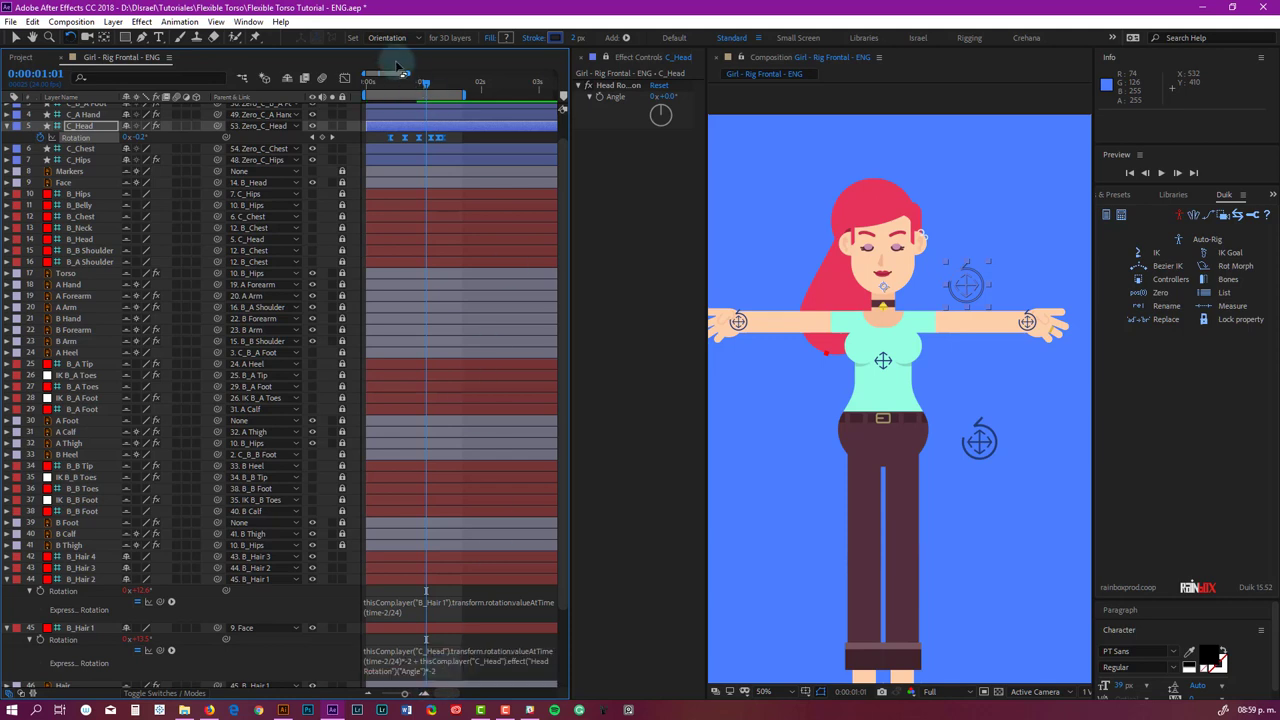
Step: Preview the animation with the inverted hair swing and stop at frame 16
left_click_drag(422, 80, 416, 84)
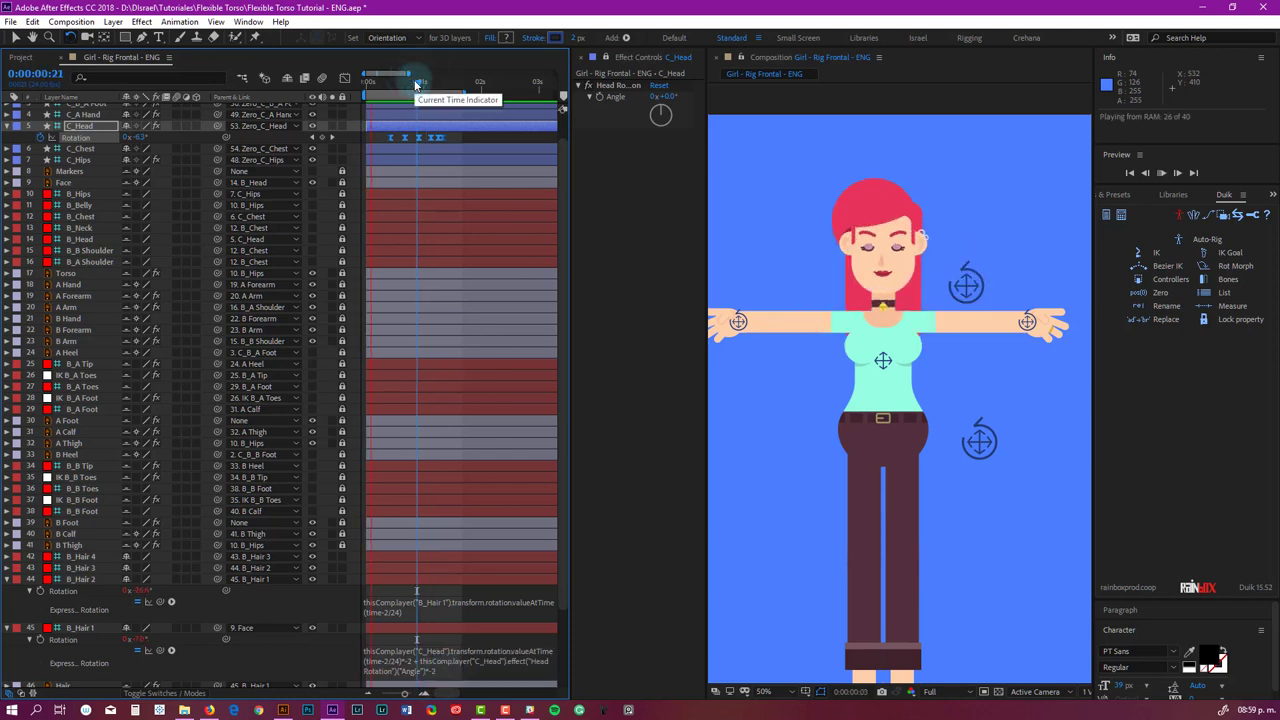
key("space")
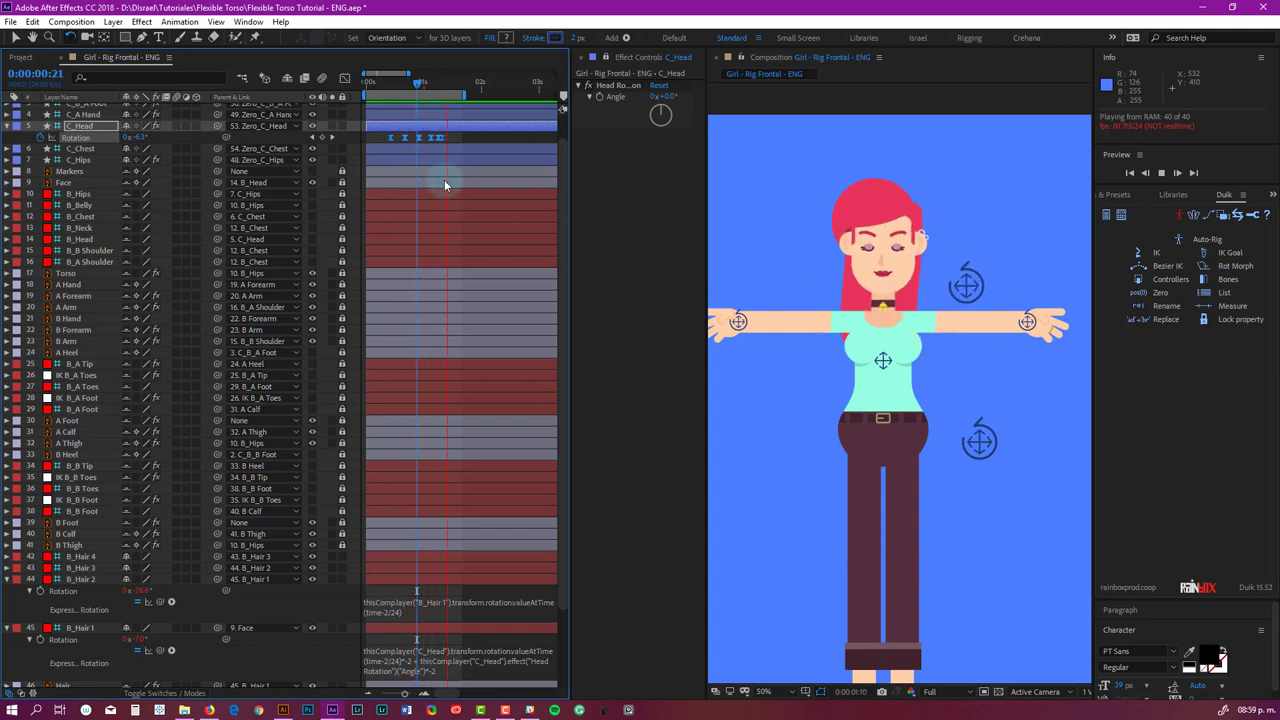
left_click(404, 80)
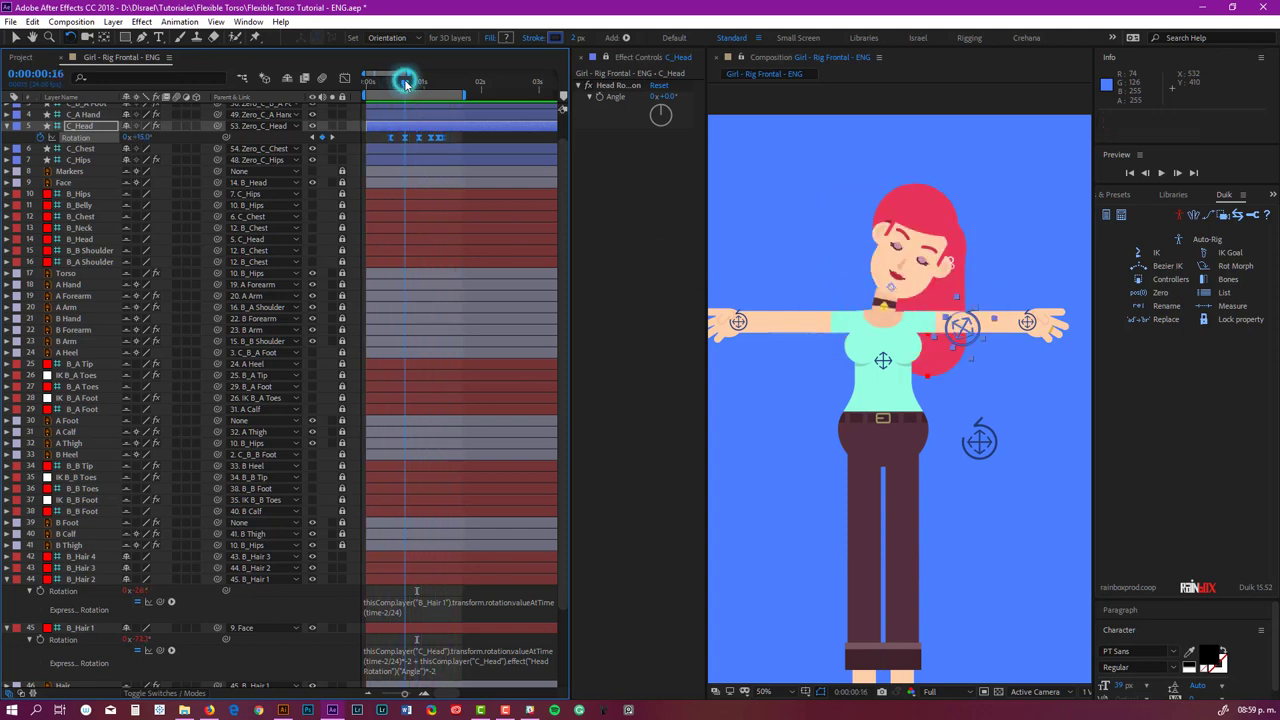
Step: Collapse B_Hair 1 and 2, lock the four B_Hair bones and the Hair layer, hide the bones, and return to frame 10
left_click(7, 579)
left_click(7, 590)
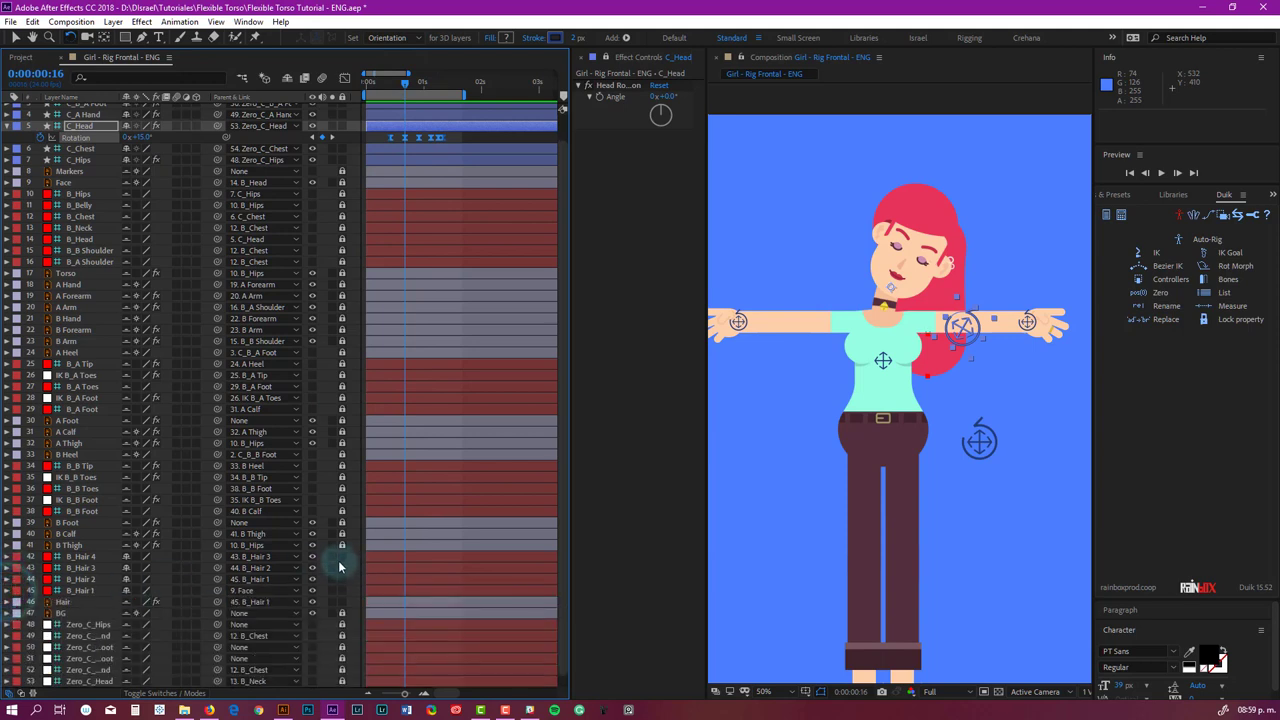
left_click_drag(342, 556, 343, 602)
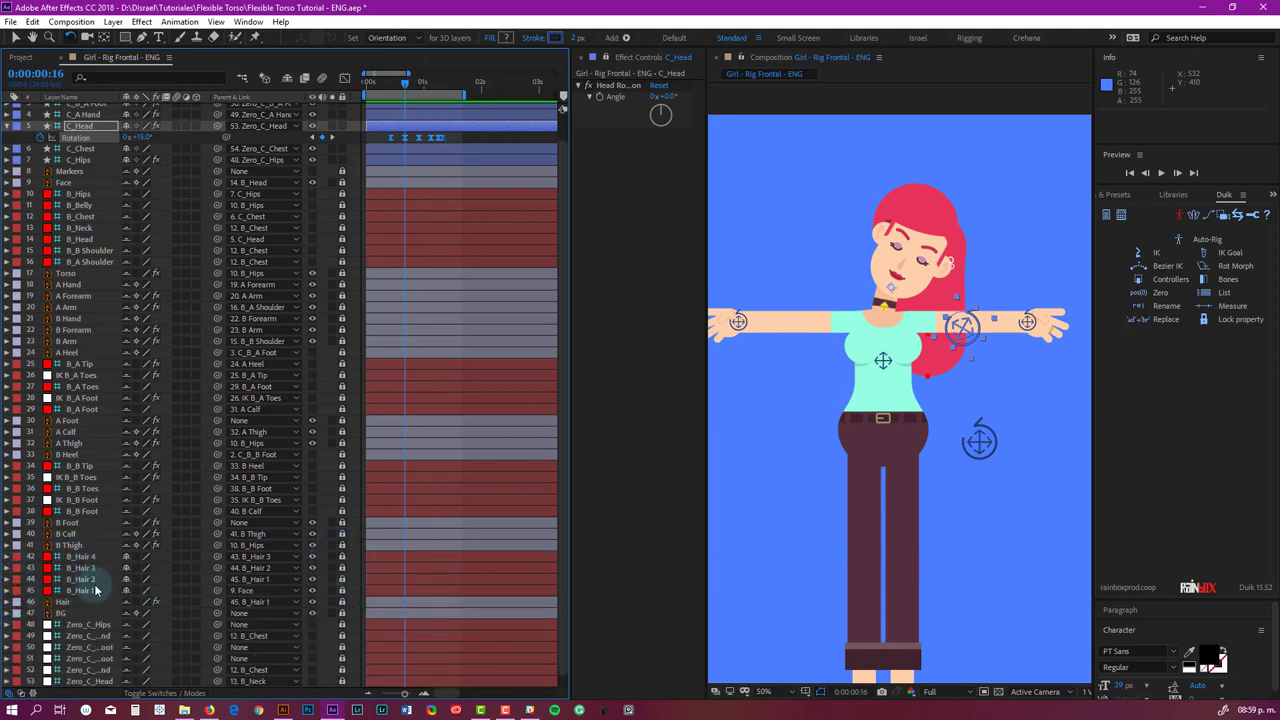
left_click(313, 557)
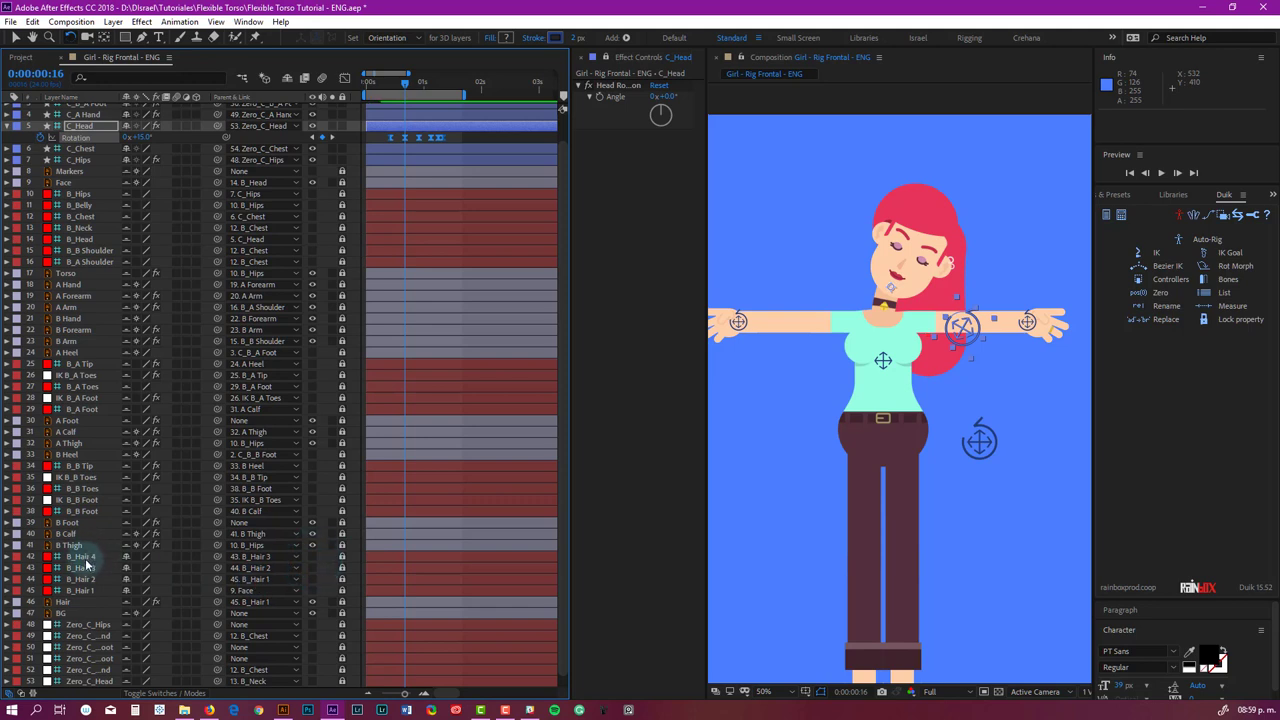
left_click_drag(405, 84, 390, 83)
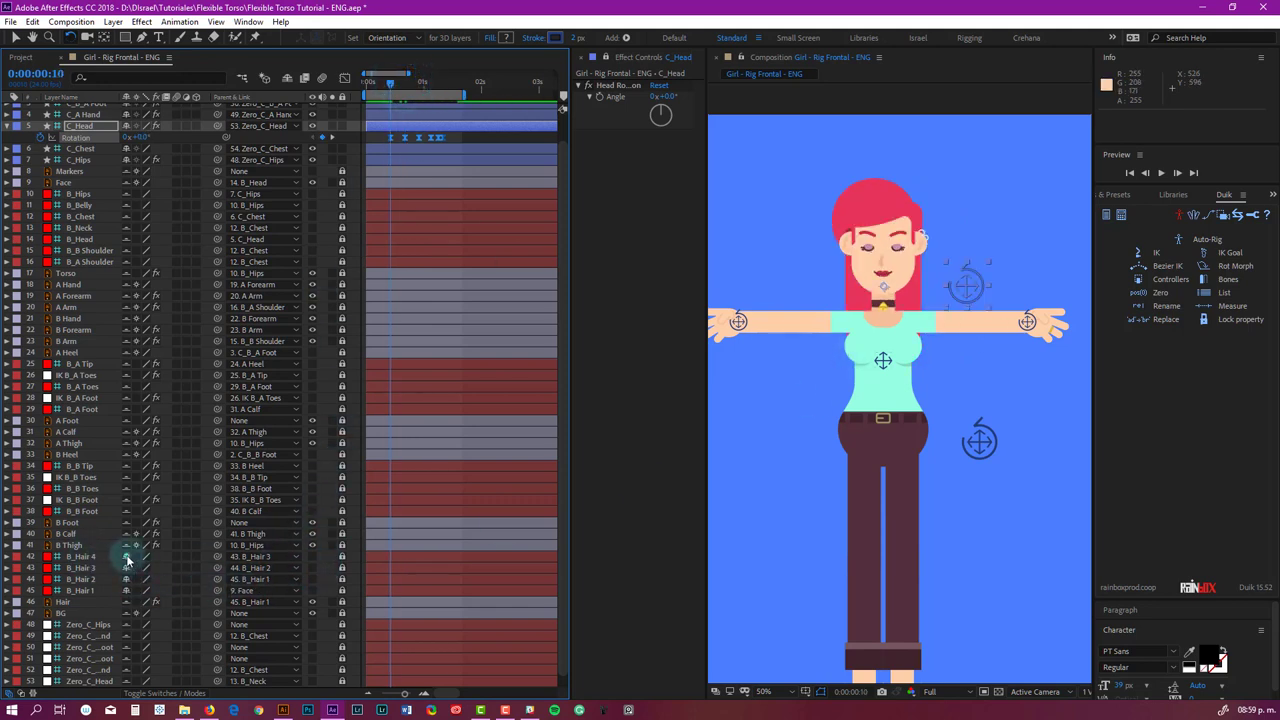
Step: Mark the four B_Hair bones as shy, hide all shy layers so only the controllers are listed, and deselect everything
left_click_drag(126, 556, 129, 585)
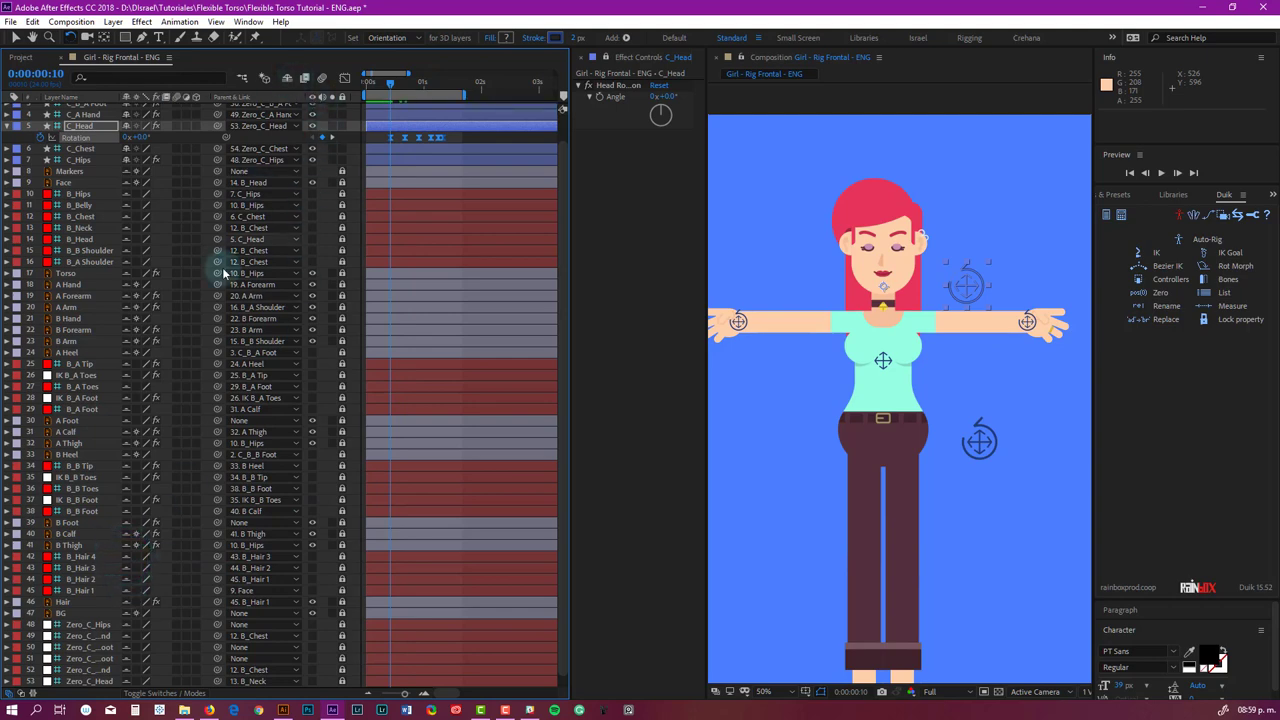
scroll(218, 263, "up", 1)
left_click(287, 78)
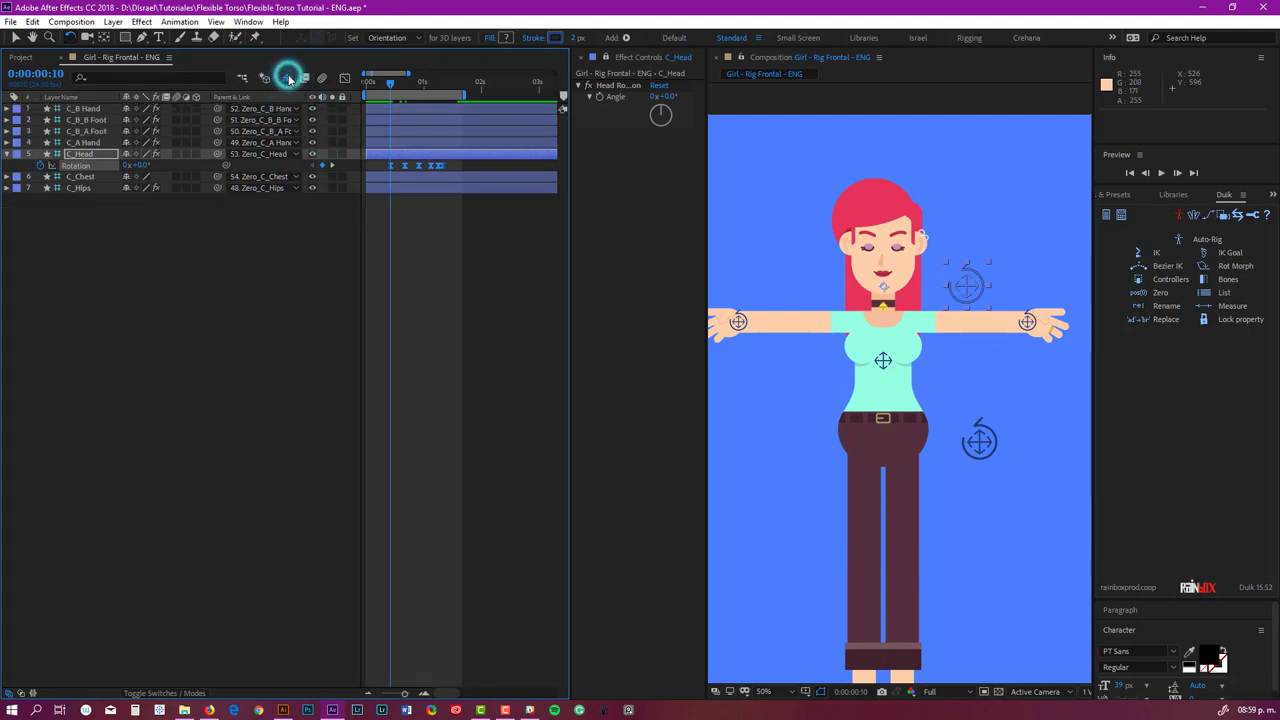
left_click(265, 303)
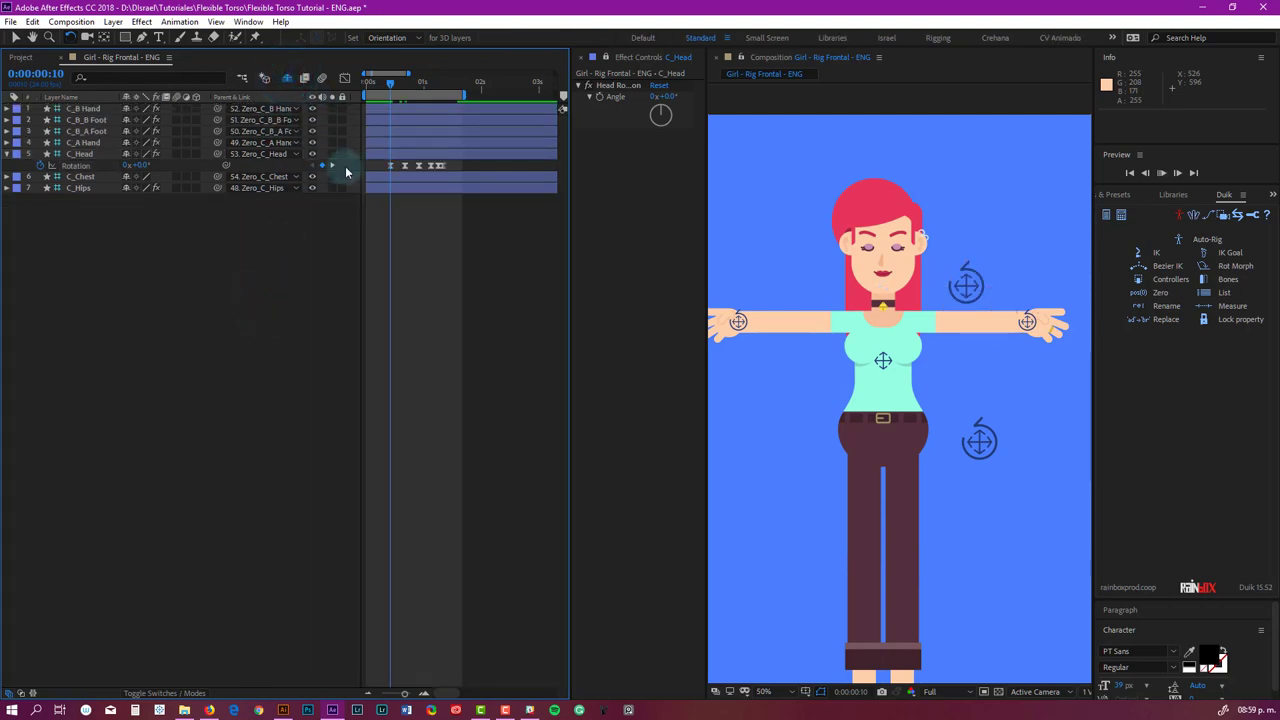
Step: Preview the looping head and hair animation, stop playback, and collapse the C_Head layer's properties
key("space")
left_click(980, 252)
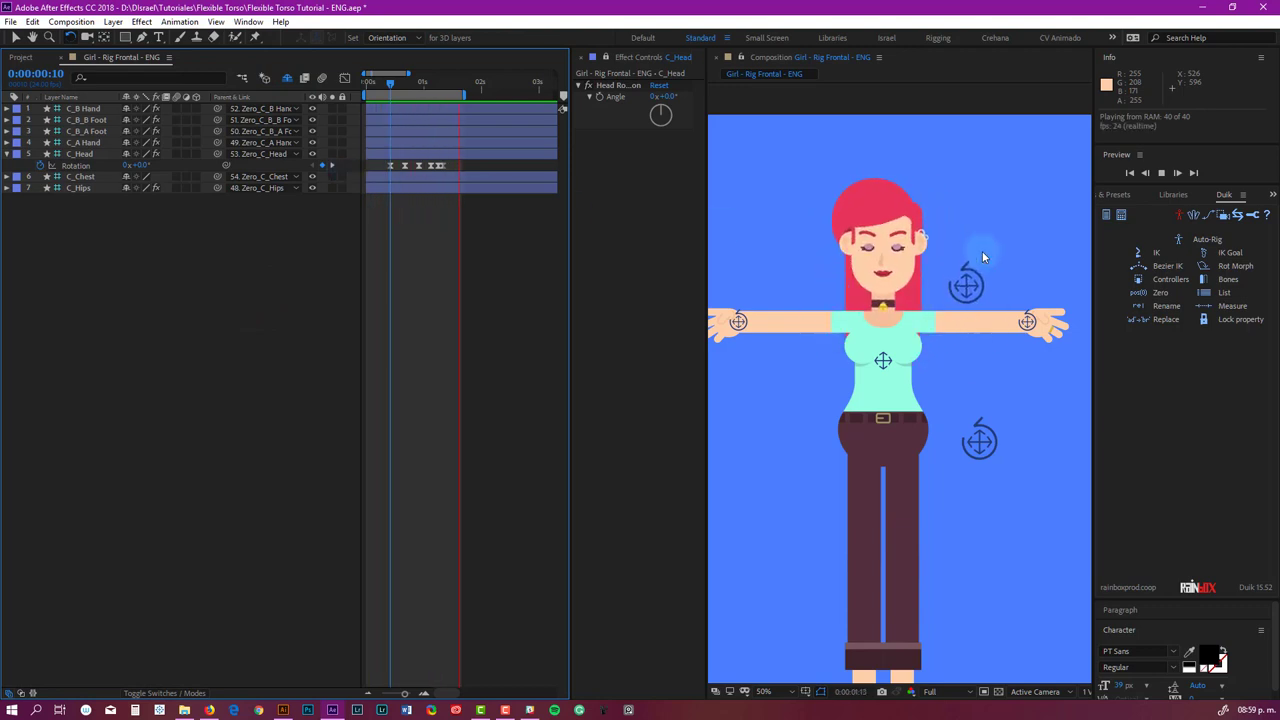
left_click(968, 382)
left_click(948, 290)
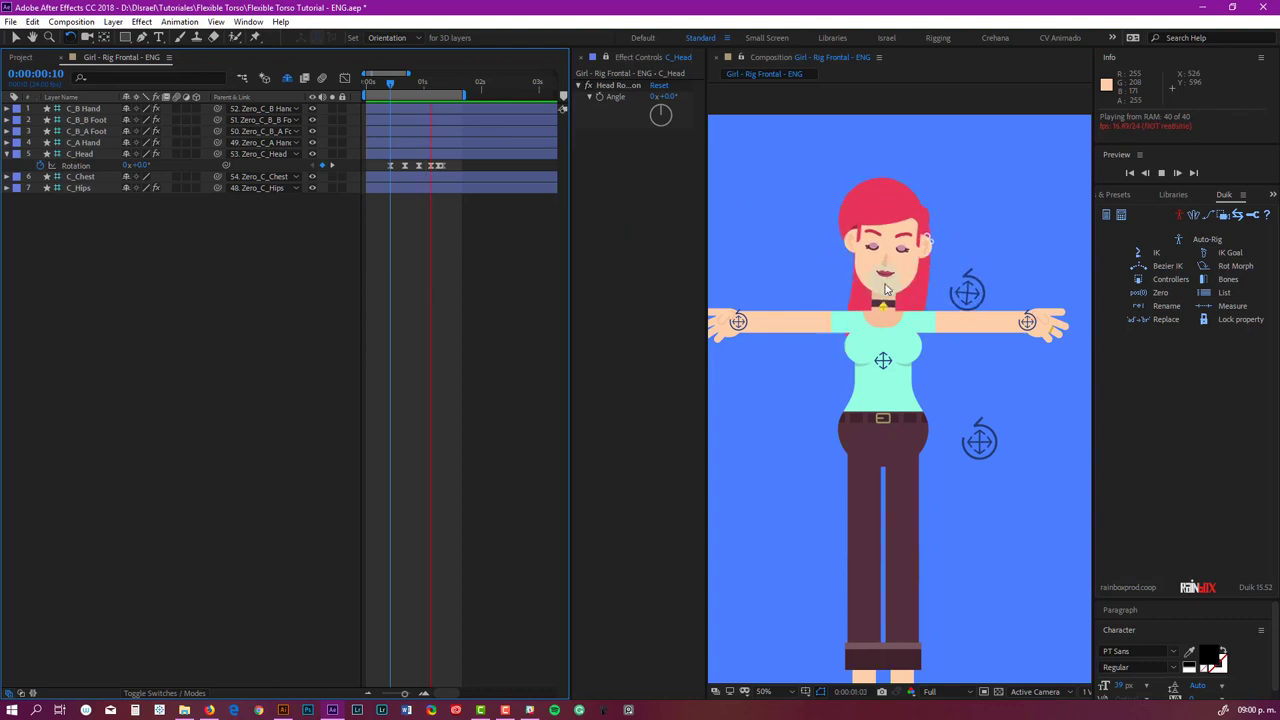
left_click(956, 265)
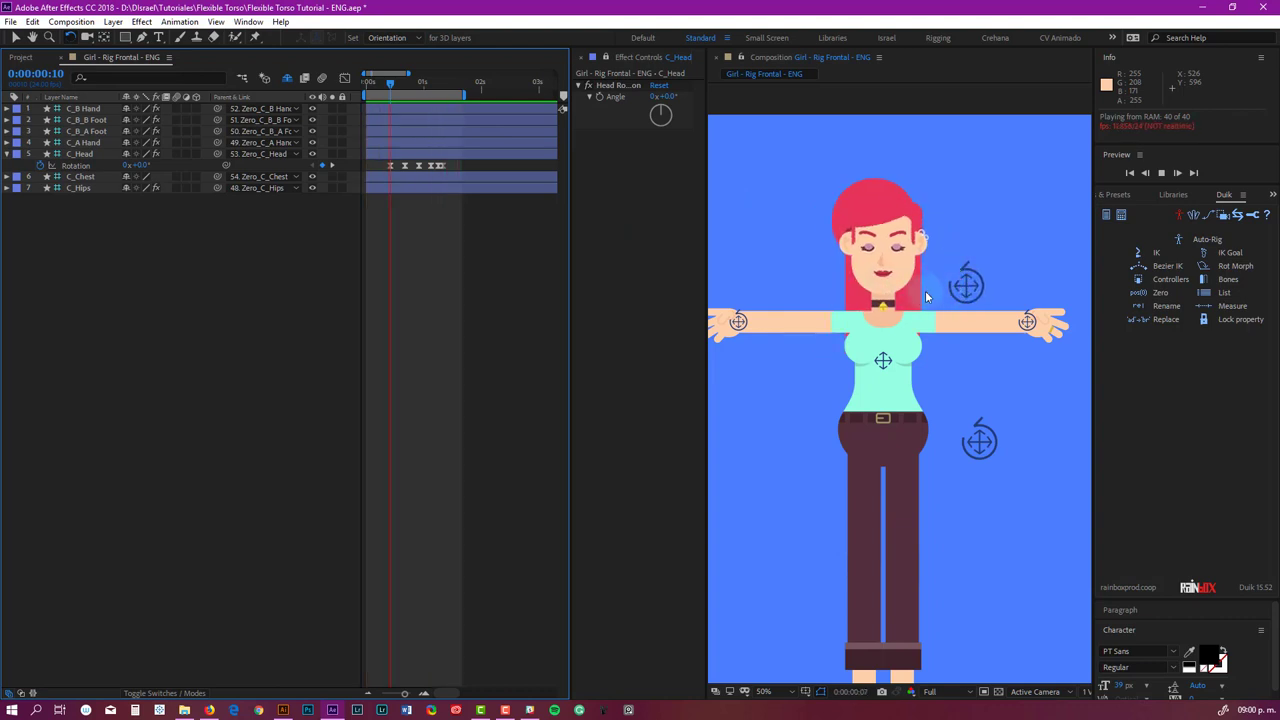
left_click(957, 288)
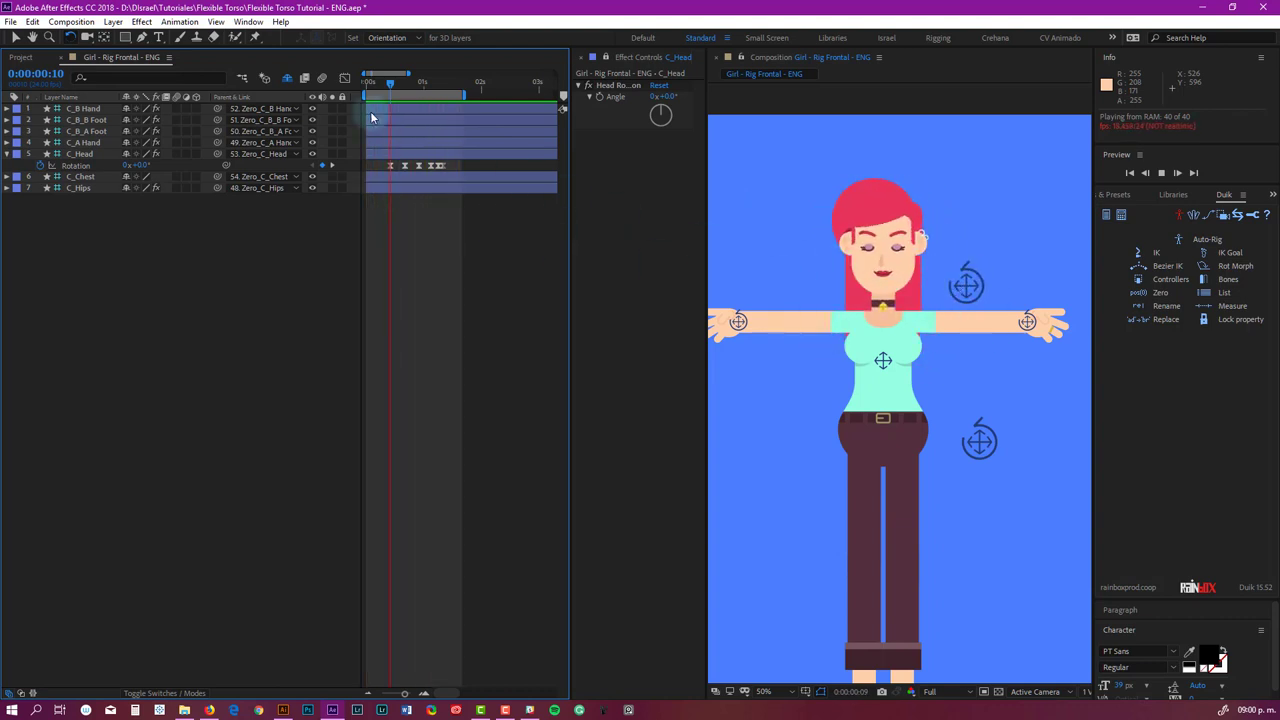
left_click(918, 285)
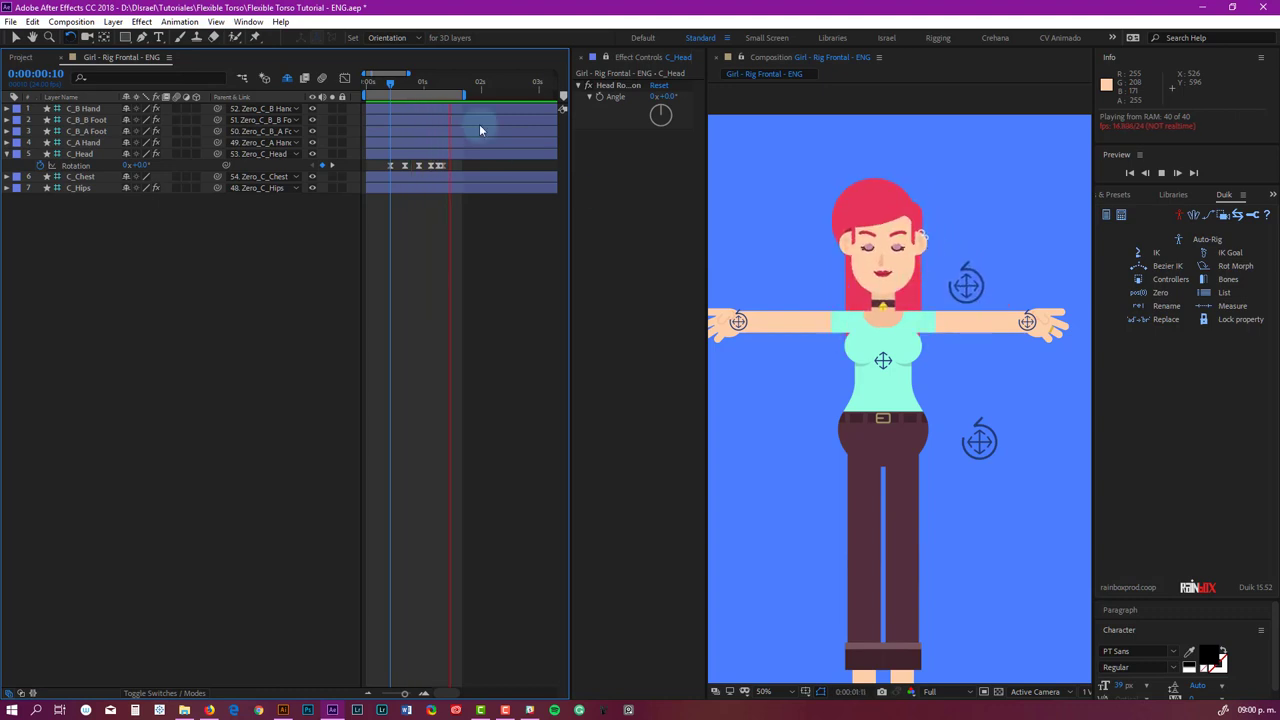
left_click(414, 86)
left_click(323, 240)
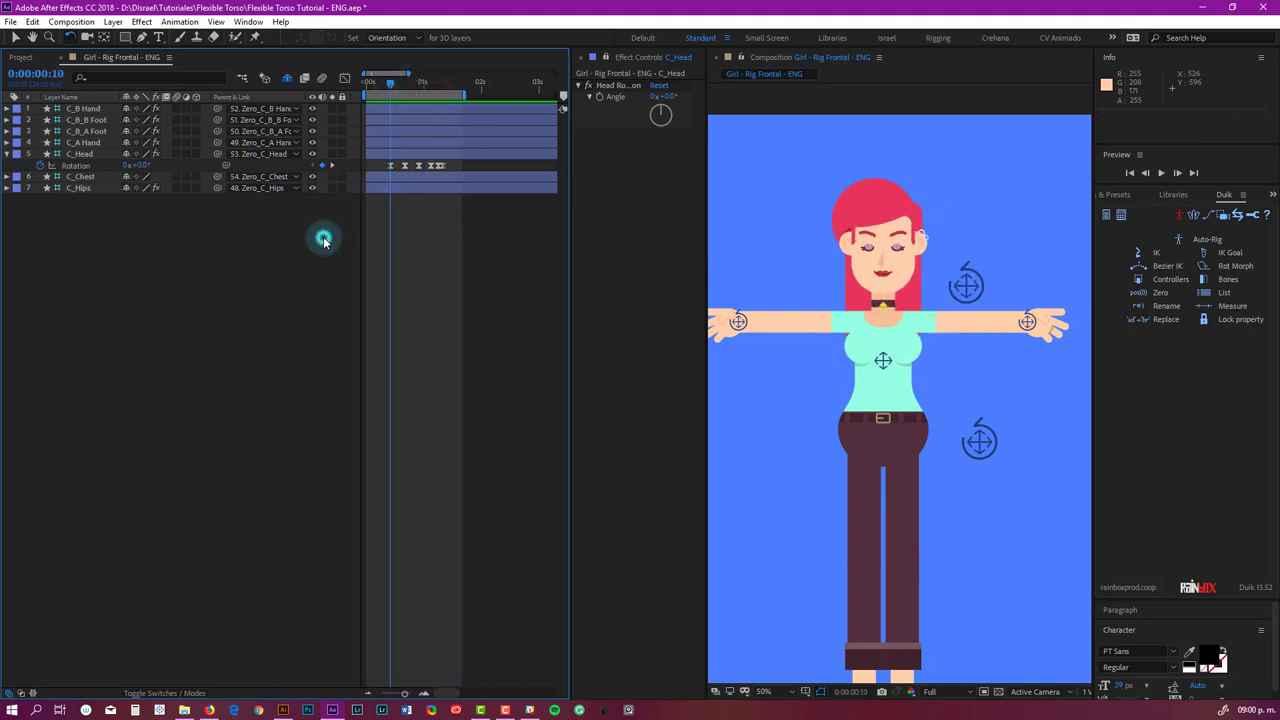
left_click(9, 155)
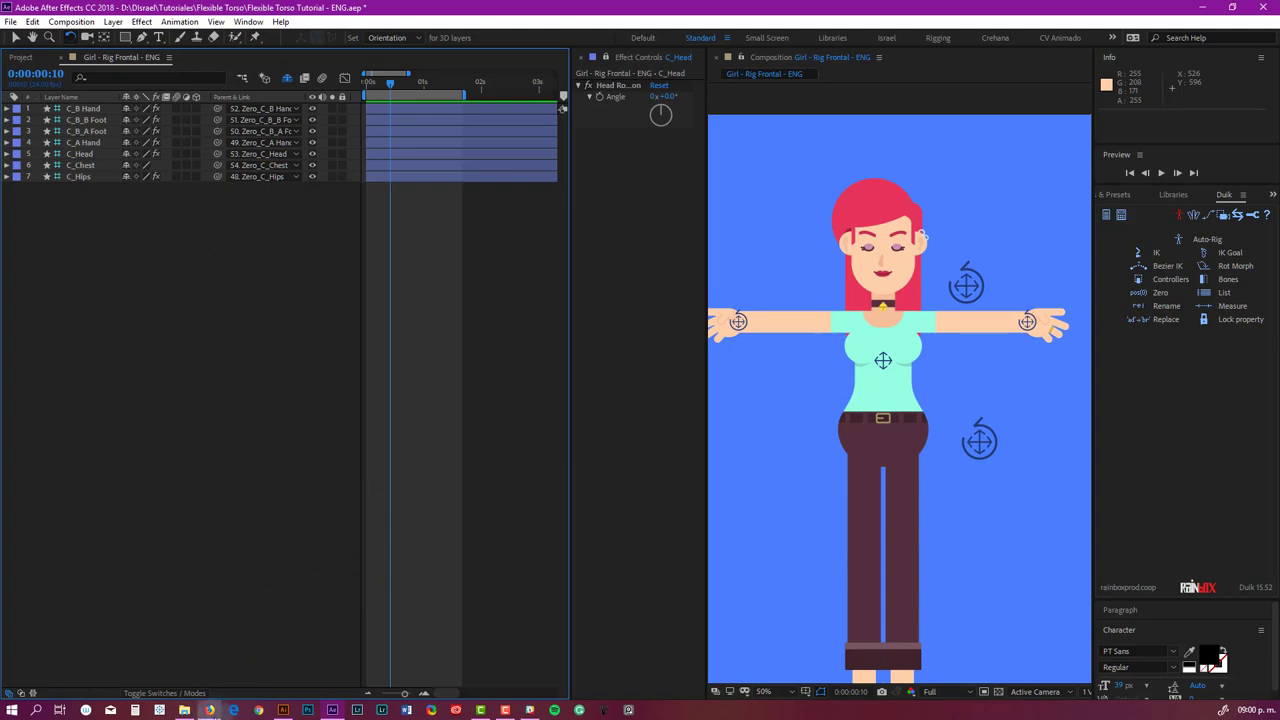
Step: Switch to Firefox to view the open Instagram profile page, and return to After Effects
left_click(209, 710)
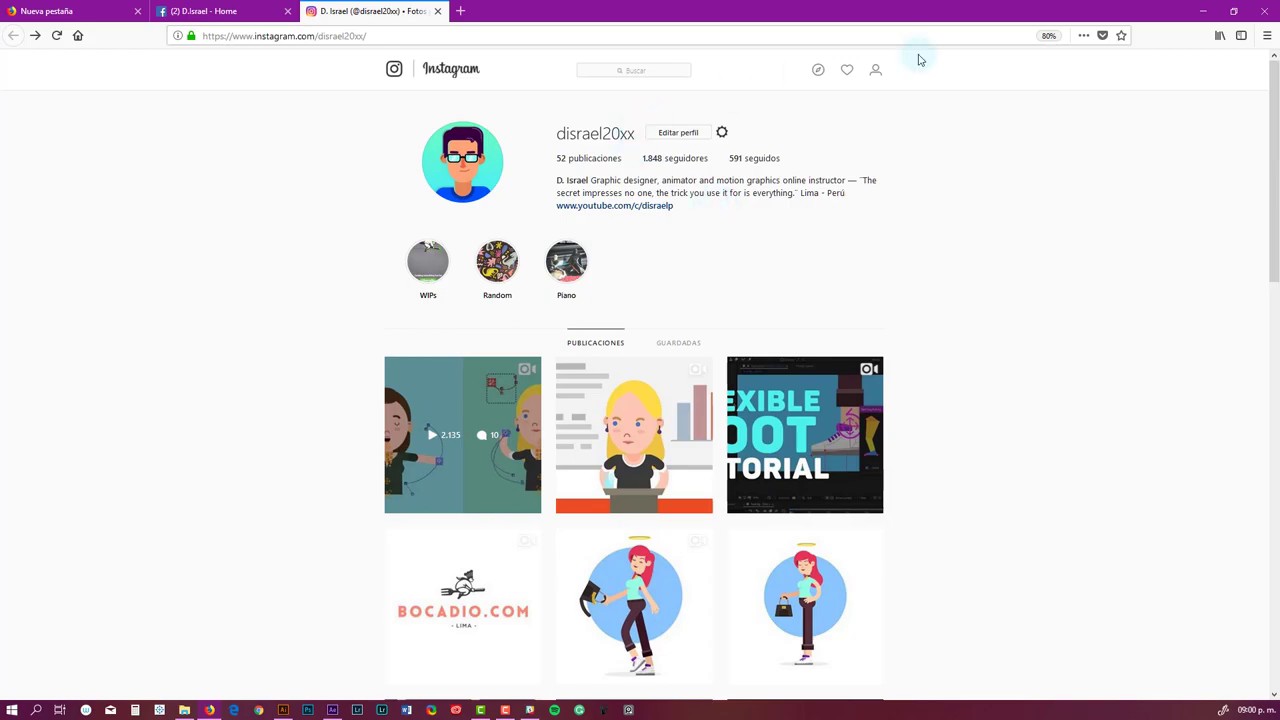
left_click(1206, 14)
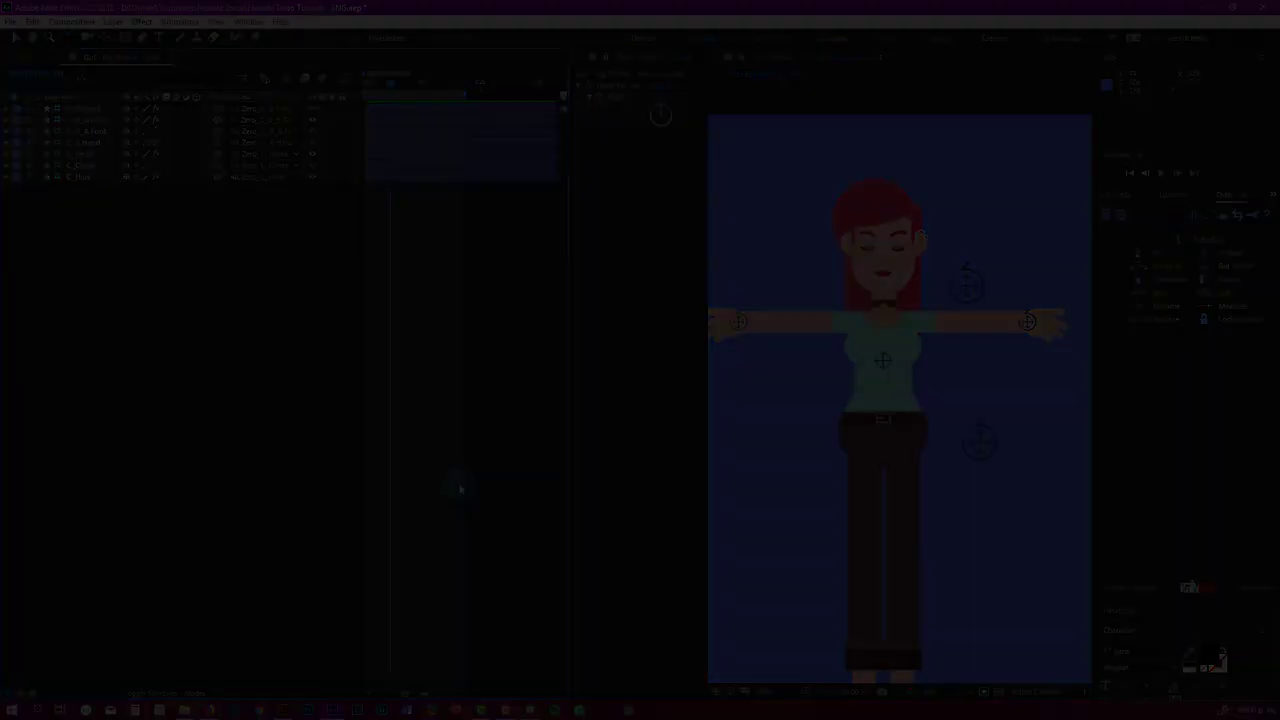